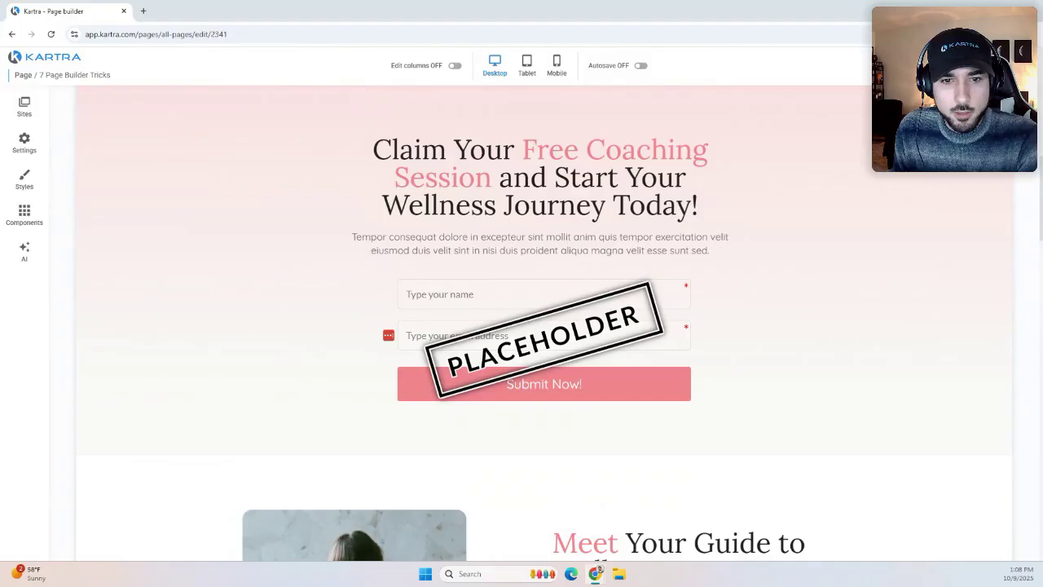
Advance the page's carousel from the title slide to the slide for trick 1.
{"action": "scroll", "coordinate": [387, 268], "scroll_direction": "up", "scroll_amount": 6}
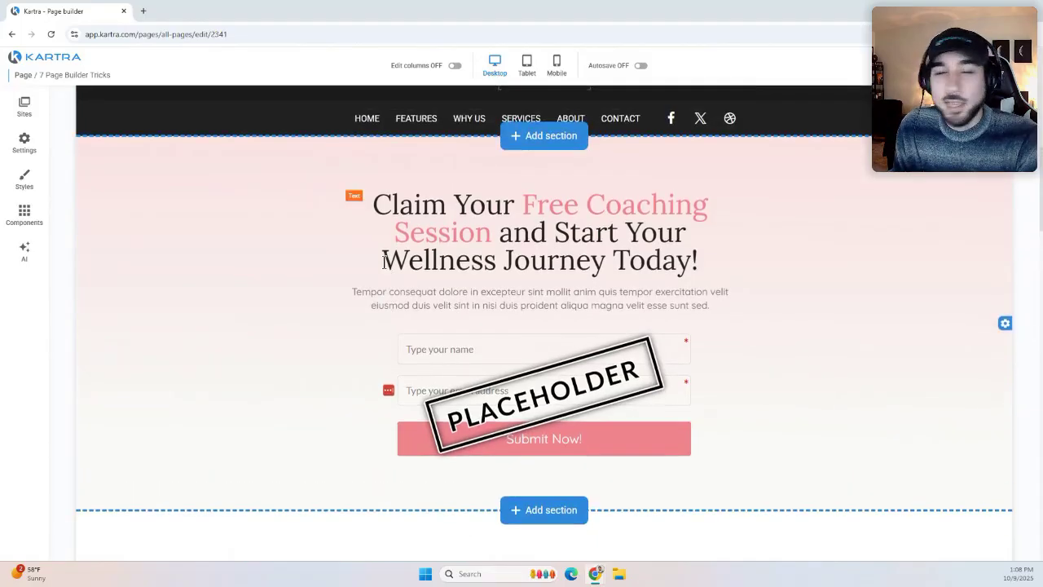
{"action": "scroll", "coordinate": [409, 348], "scroll_direction": "up", "scroll_amount": 2}
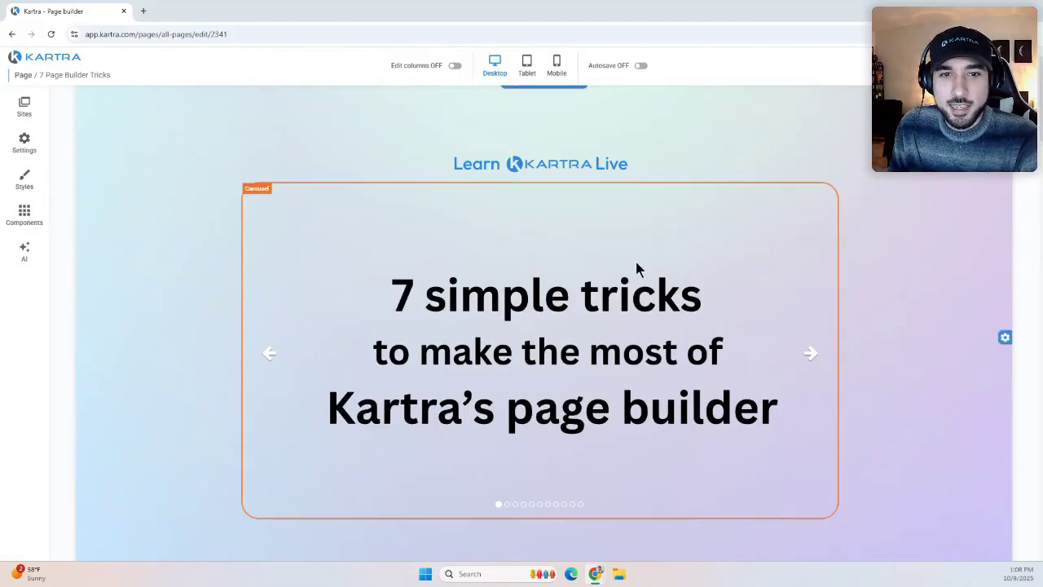
{"action": "scroll", "coordinate": [899, 295], "scroll_direction": "down", "scroll_amount": 1}
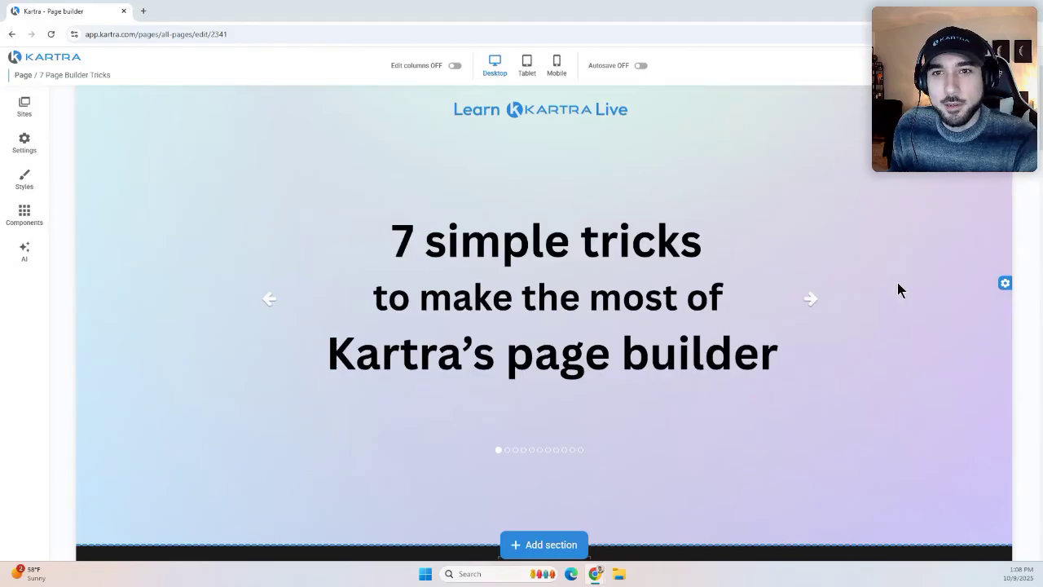
{"action": "scroll", "coordinate": [900, 289], "scroll_direction": "up", "scroll_amount": 1}
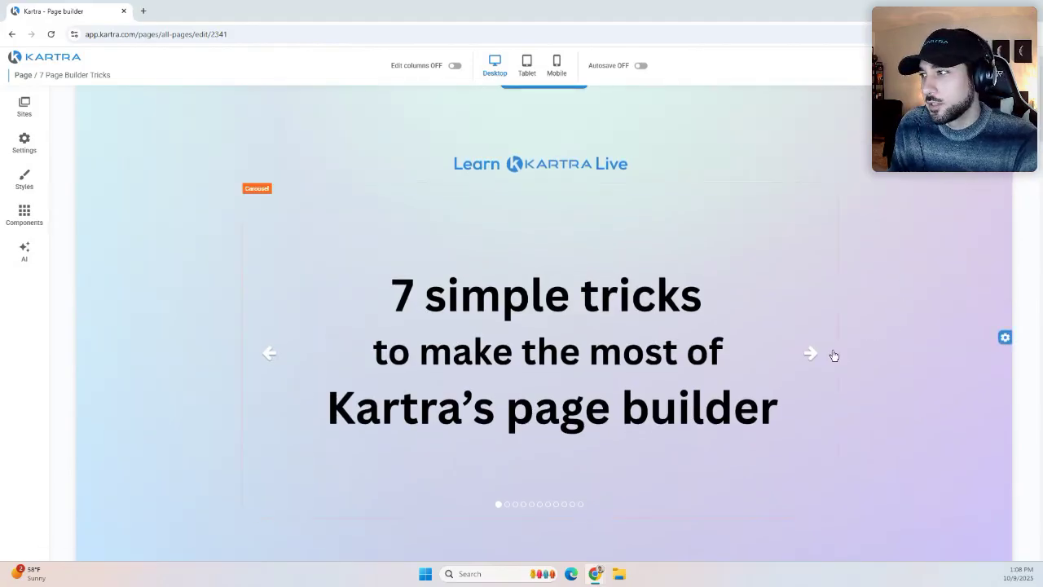
{"action": "left_click", "coordinate": [807, 358]}
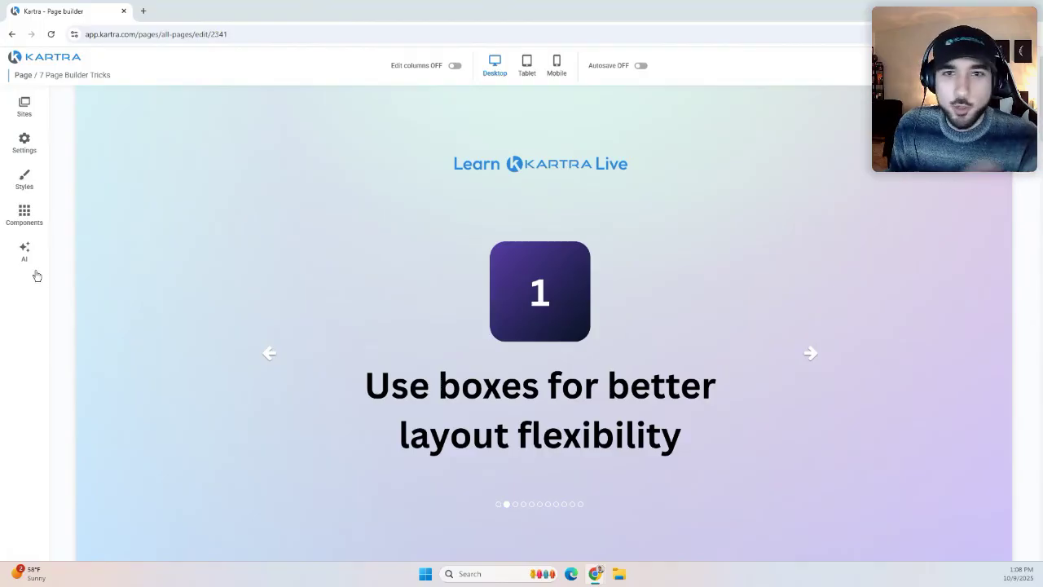
Examine the box layouts offered in the component library, from one-column to the uneven two-column variants.
{"action": "scroll", "coordinate": [501, 322], "scroll_direction": "down", "scroll_amount": 3}
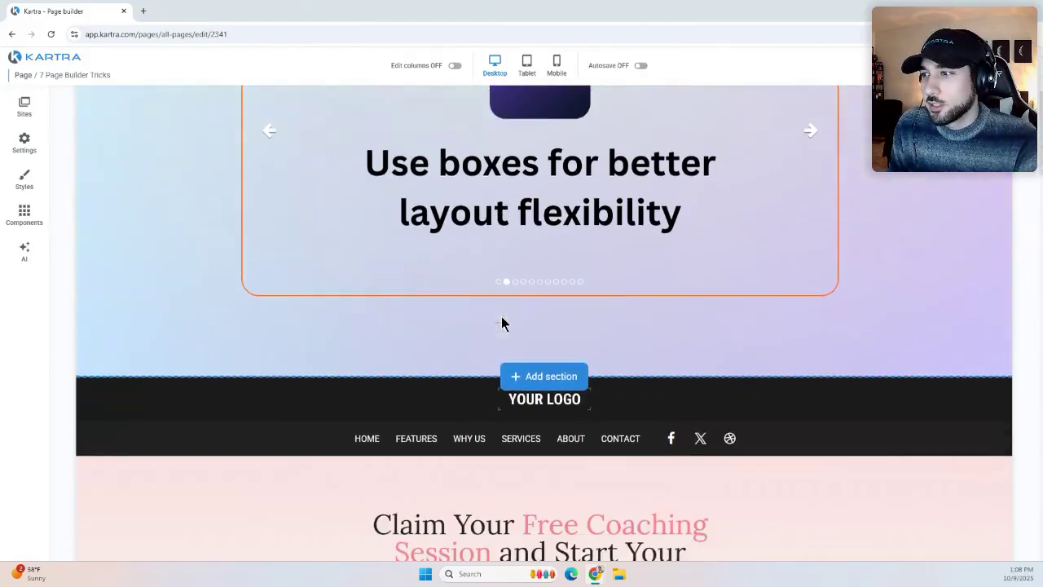
{"action": "scroll", "coordinate": [501, 322], "scroll_direction": "down", "scroll_amount": 7}
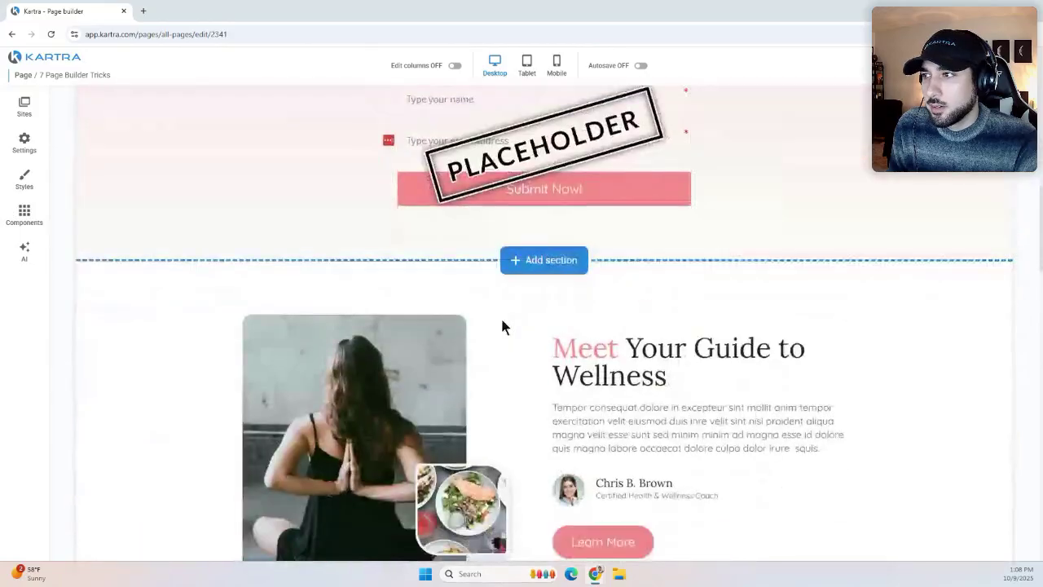
{"action": "scroll", "coordinate": [500, 322], "scroll_direction": "down", "scroll_amount": 2}
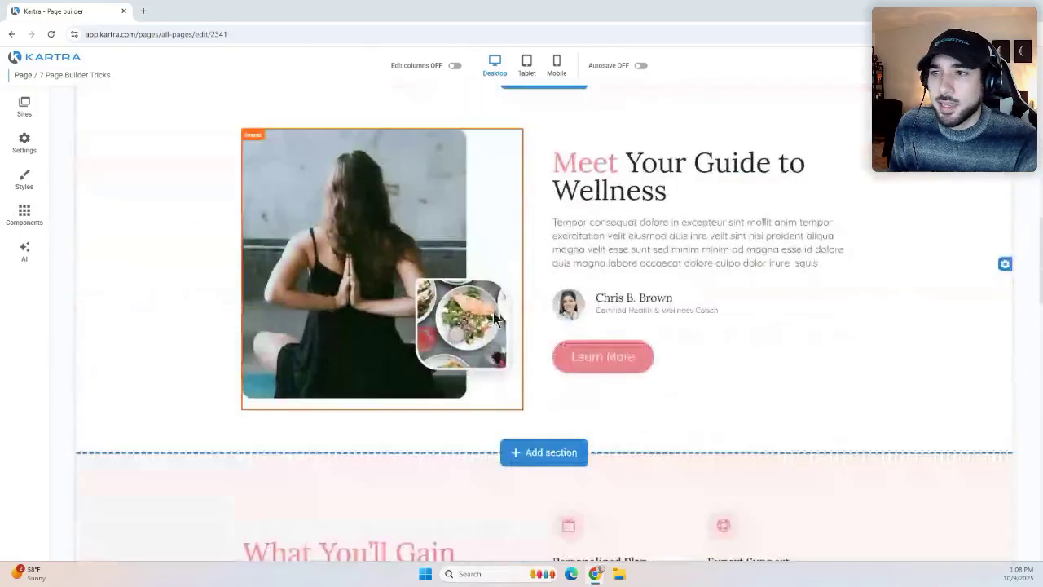
{"action": "left_click", "coordinate": [25, 213]}
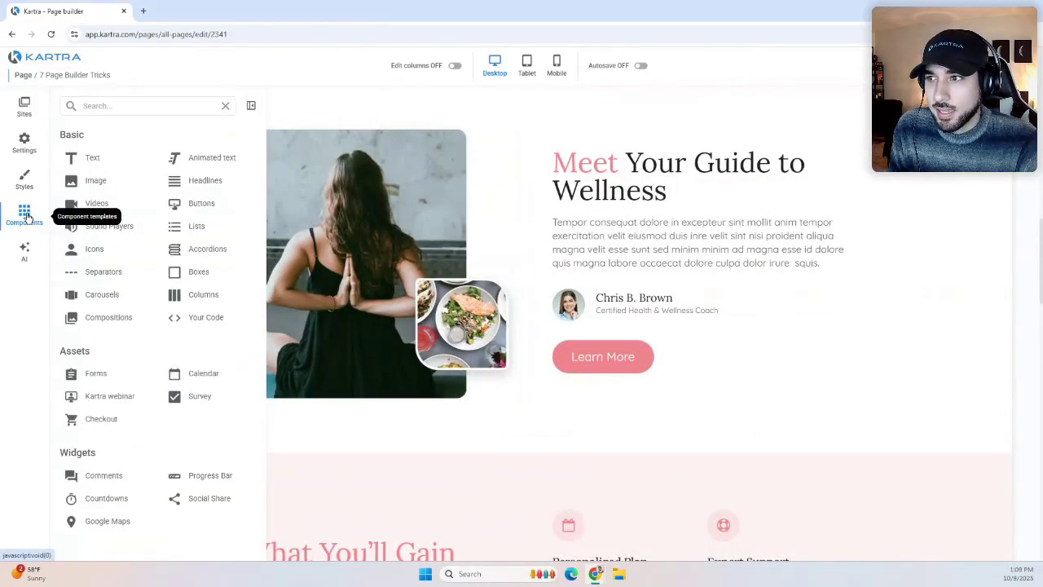
{"action": "left_click", "coordinate": [197, 275]}
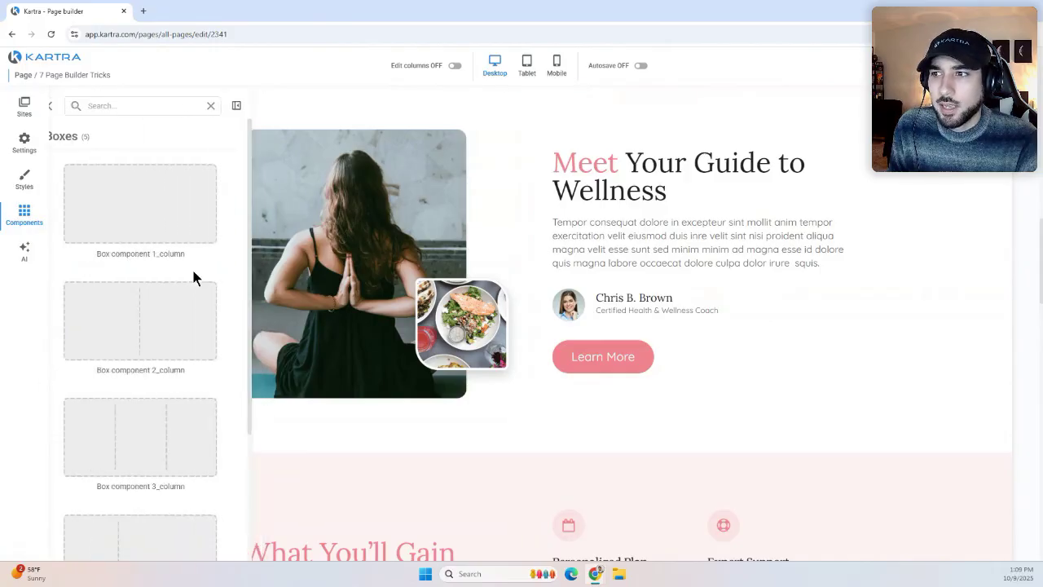
{"action": "scroll", "coordinate": [167, 235], "scroll_direction": "down", "scroll_amount": 1}
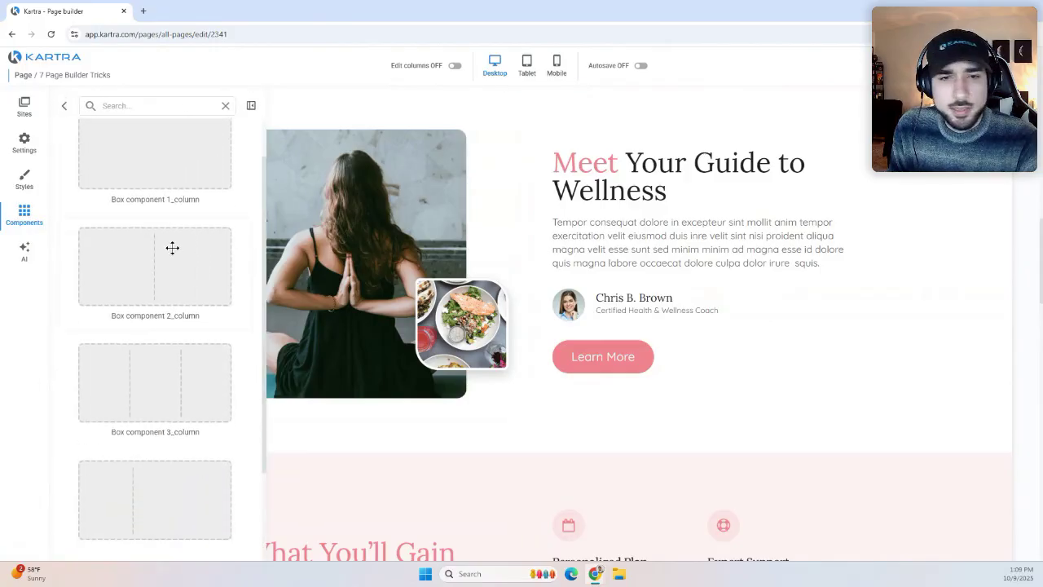
{"action": "scroll", "coordinate": [174, 251], "scroll_direction": "down", "scroll_amount": 2}
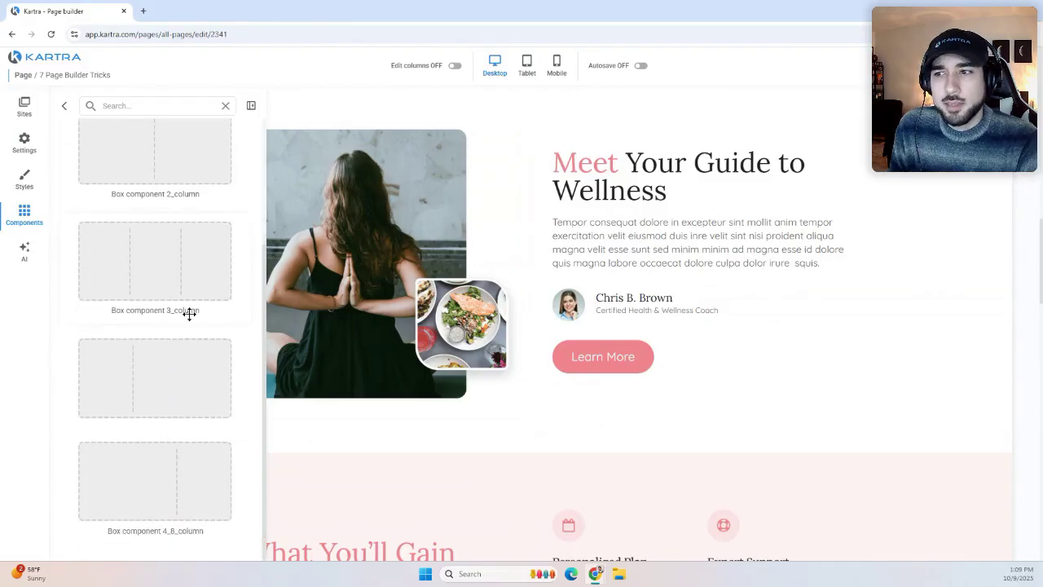
{"action": "scroll", "coordinate": [185, 380], "scroll_direction": "up", "scroll_amount": 3}
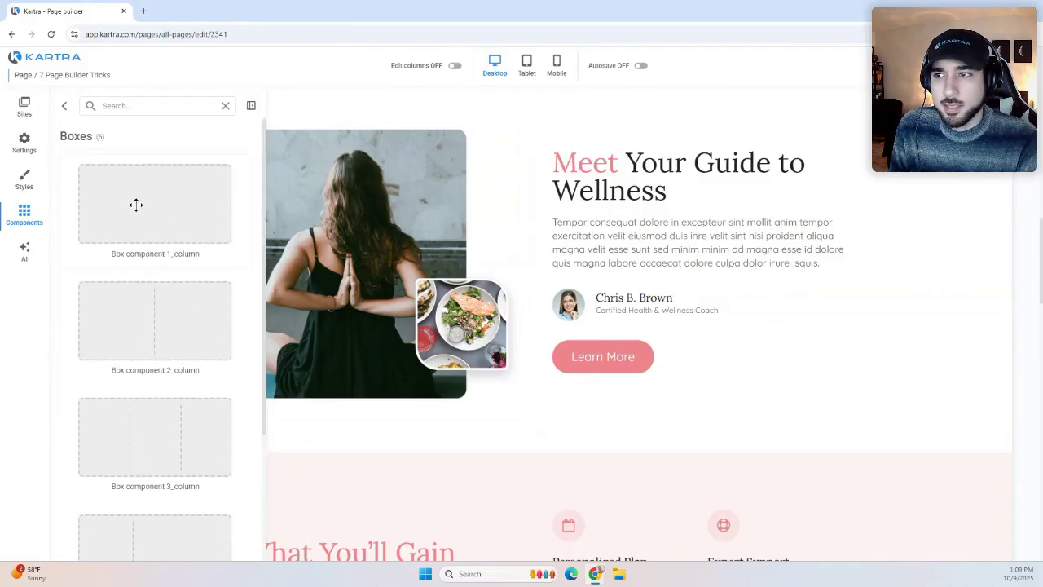
{"action": "scroll", "coordinate": [184, 327], "scroll_direction": "down", "scroll_amount": 2}
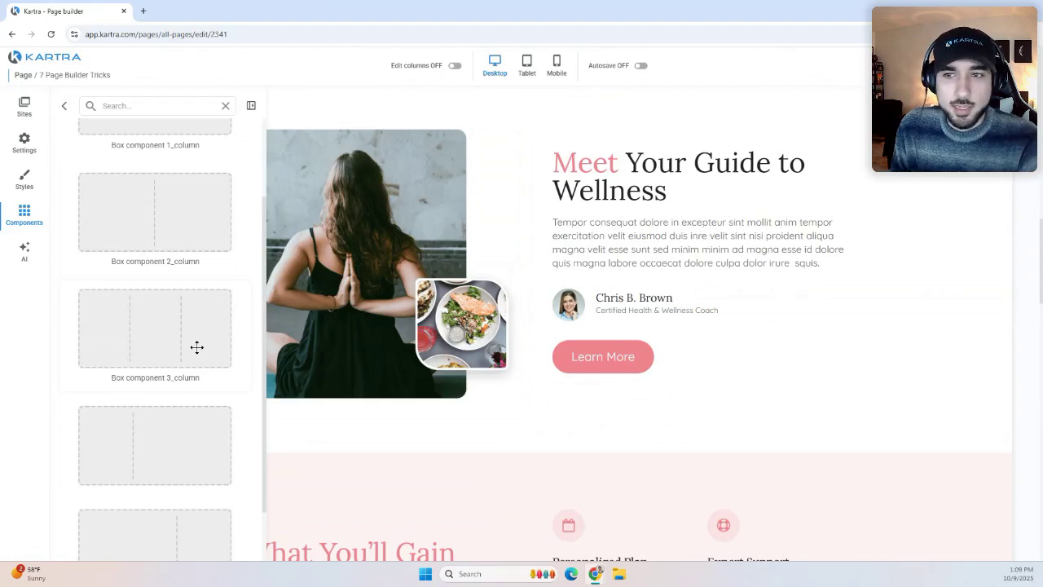
{"action": "scroll", "coordinate": [212, 203], "scroll_direction": "up", "scroll_amount": 2}
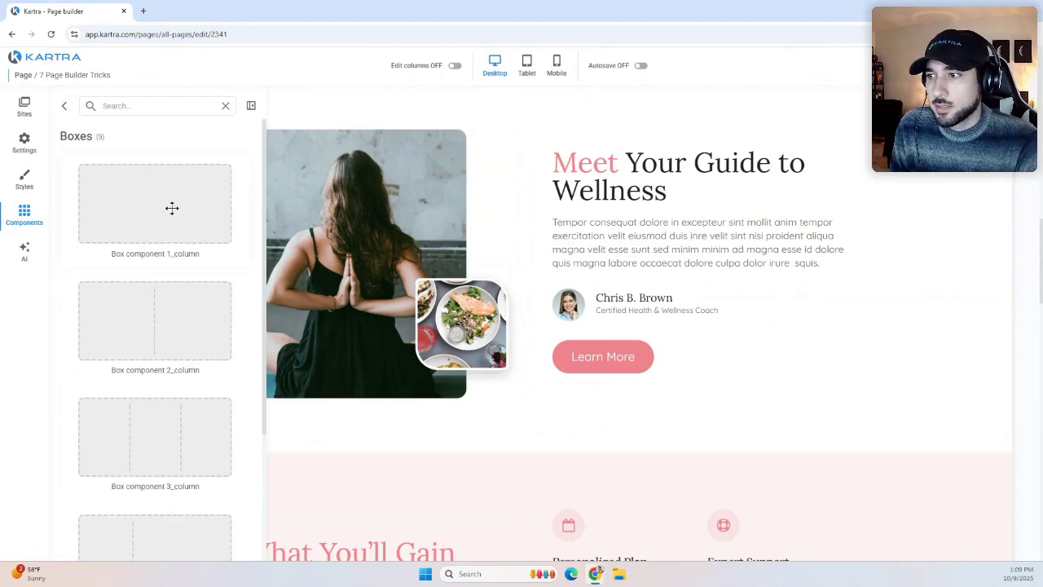
{"action": "scroll", "coordinate": [348, 273], "scroll_direction": "down", "scroll_amount": 3}
{"action": "scroll", "coordinate": [348, 278], "scroll_direction": "down", "scroll_amount": 3}
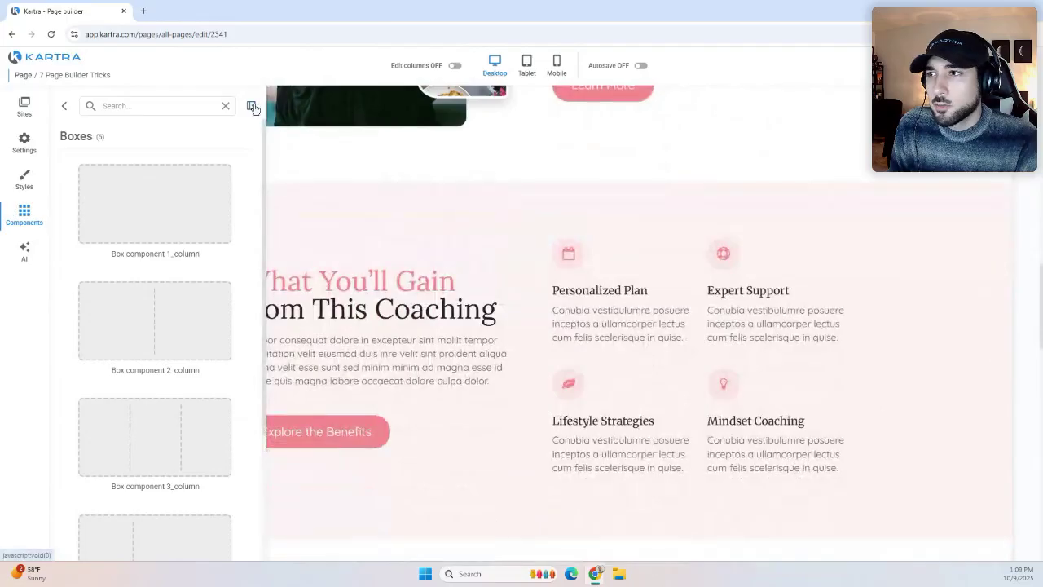
{"action": "left_click", "coordinate": [251, 105]}
Insert a one-column box component above the "What You'll Gain from This Coaching" heading.
{"action": "scroll", "coordinate": [332, 202], "scroll_direction": "down", "scroll_amount": 1}
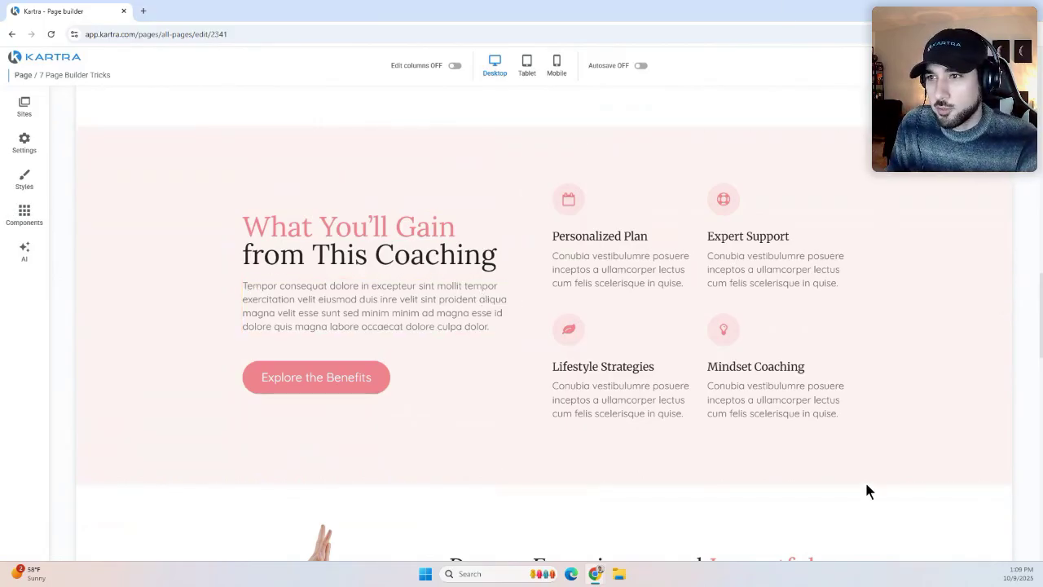
{"action": "left_click", "coordinate": [27, 218]}
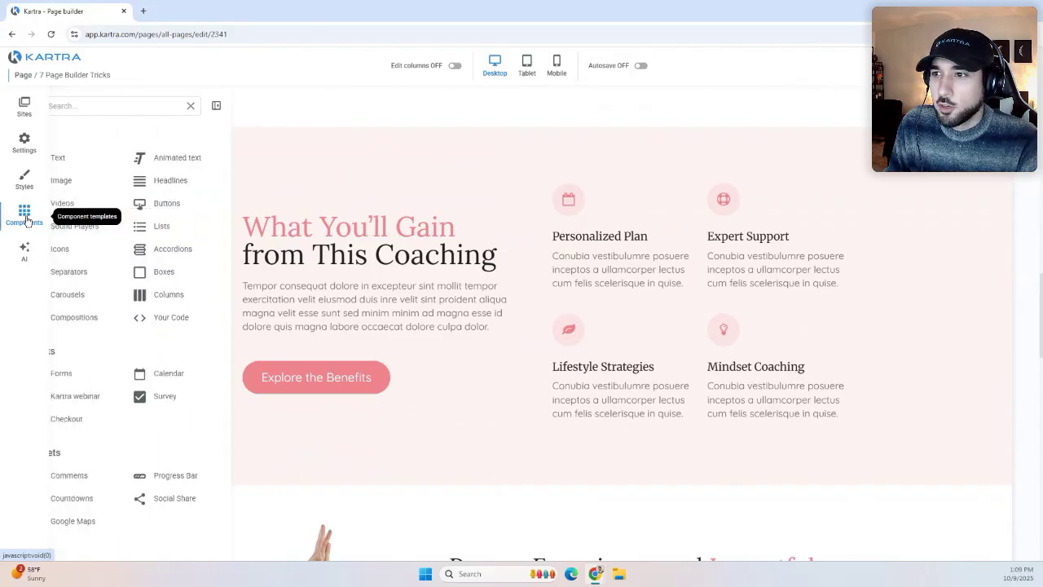
{"action": "left_click", "coordinate": [193, 273]}
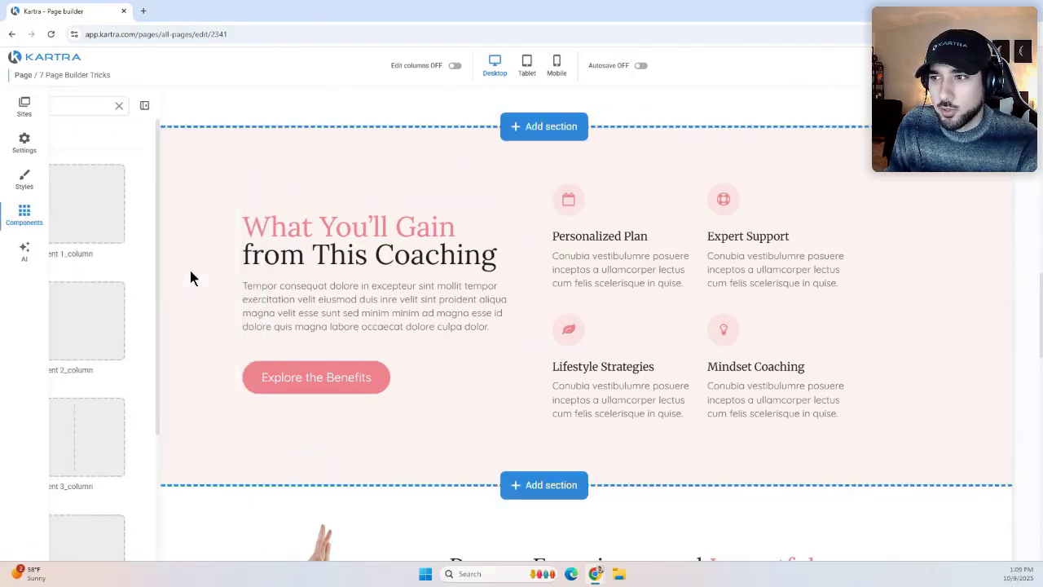
{"action": "left_click_drag", "start_coordinate": [118, 212], "coordinate": [360, 236]}
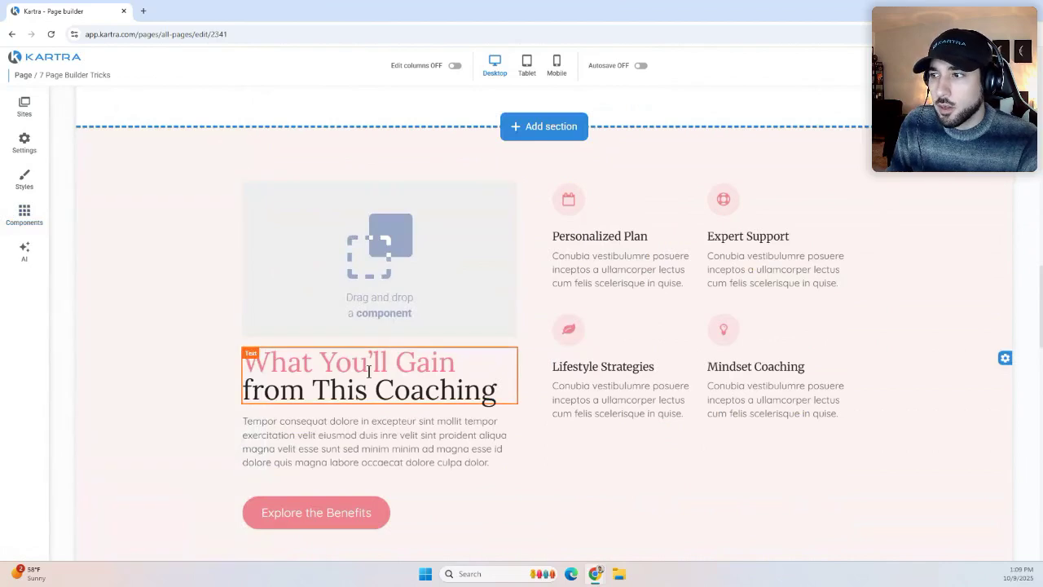
Move the "What You'll Gain" heading, its paragraph and the "Explore the Benefits" button into the new box, in that order.
{"action": "scroll", "coordinate": [308, 291], "scroll_direction": "down", "scroll_amount": 1}
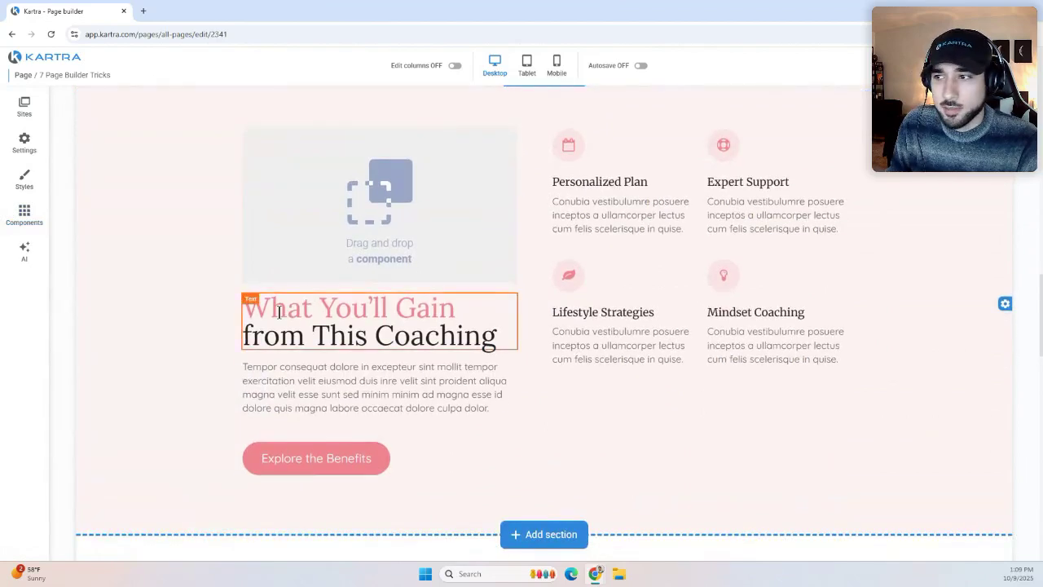
{"action": "mouse_move", "coordinate": [281, 309]}
{"action": "left_click_drag", "start_coordinate": [271, 308], "coordinate": [351, 176]}
{"action": "left_click", "coordinate": [271, 287]}
{"action": "left_click_drag", "start_coordinate": [263, 286], "coordinate": [317, 272]}
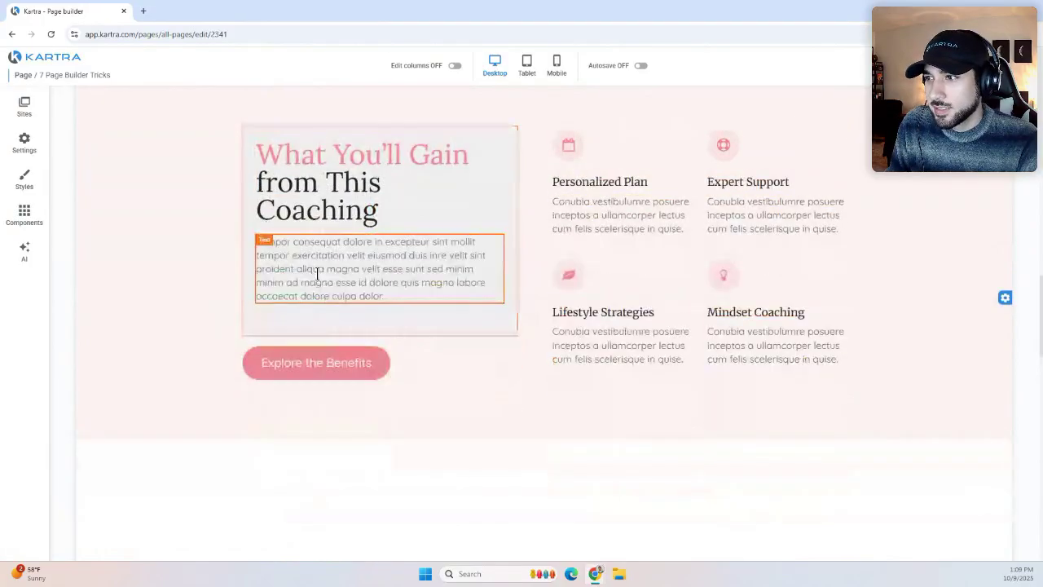
{"action": "left_click_drag", "start_coordinate": [261, 358], "coordinate": [331, 382]}
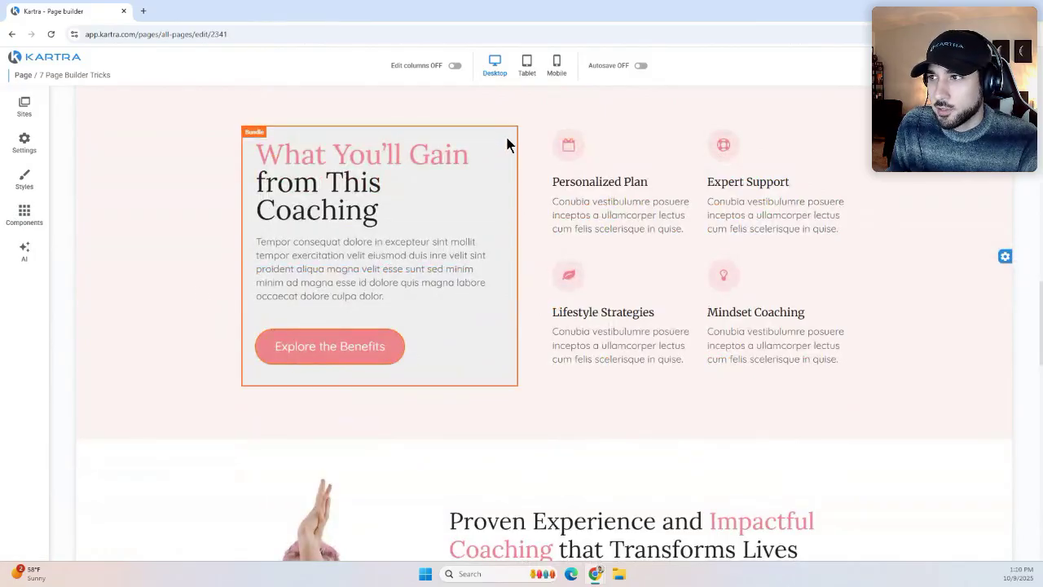
Set the background color of the box around the "What You'll Gain" content to white, rgb(255, 255, 255), and apply it.
{"action": "left_click", "coordinate": [286, 131]}
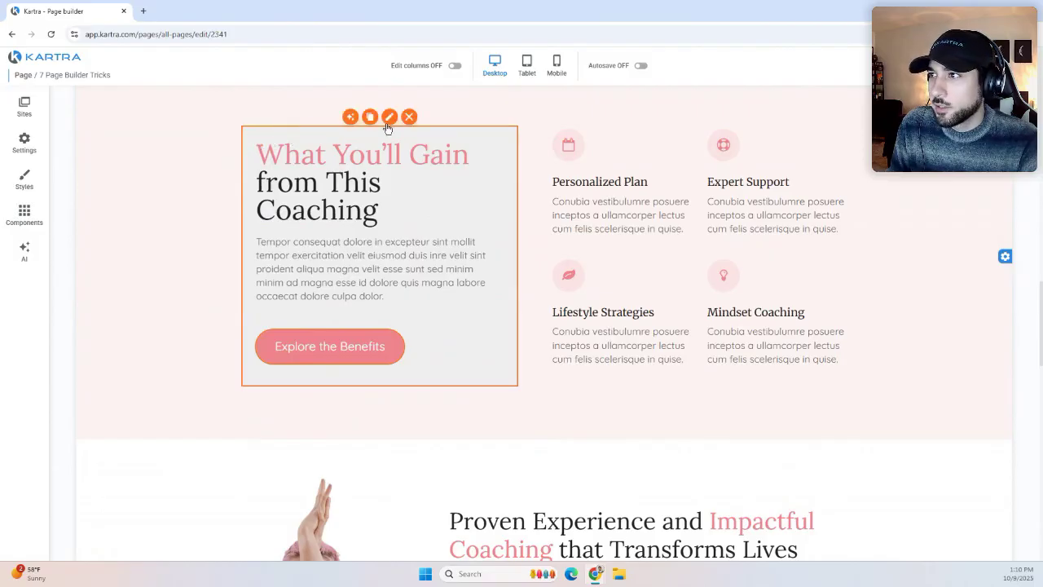
{"action": "left_click", "coordinate": [390, 117]}
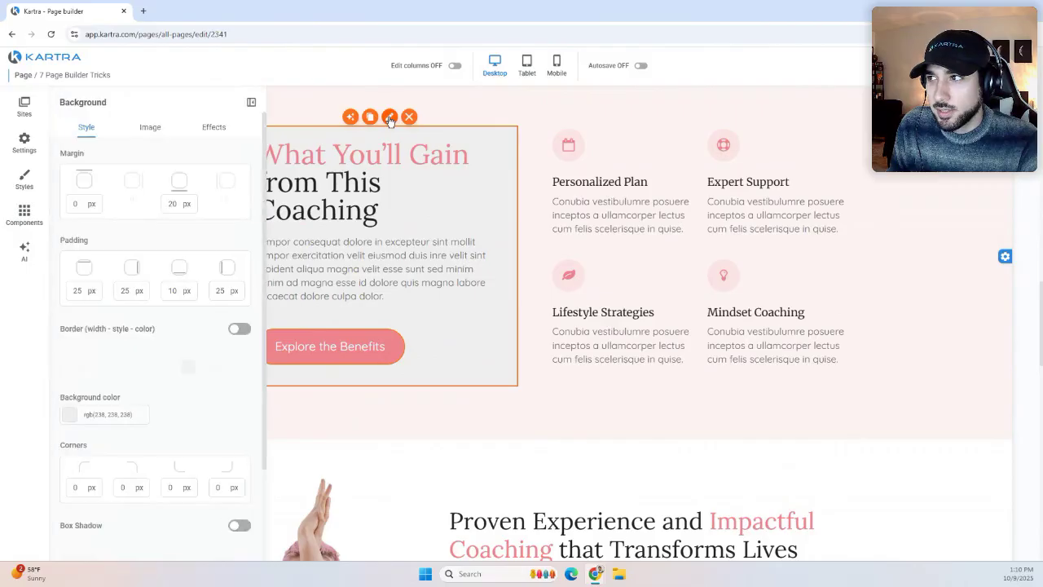
{"action": "left_click_drag", "start_coordinate": [54, 356], "coordinate": [125, 352]}
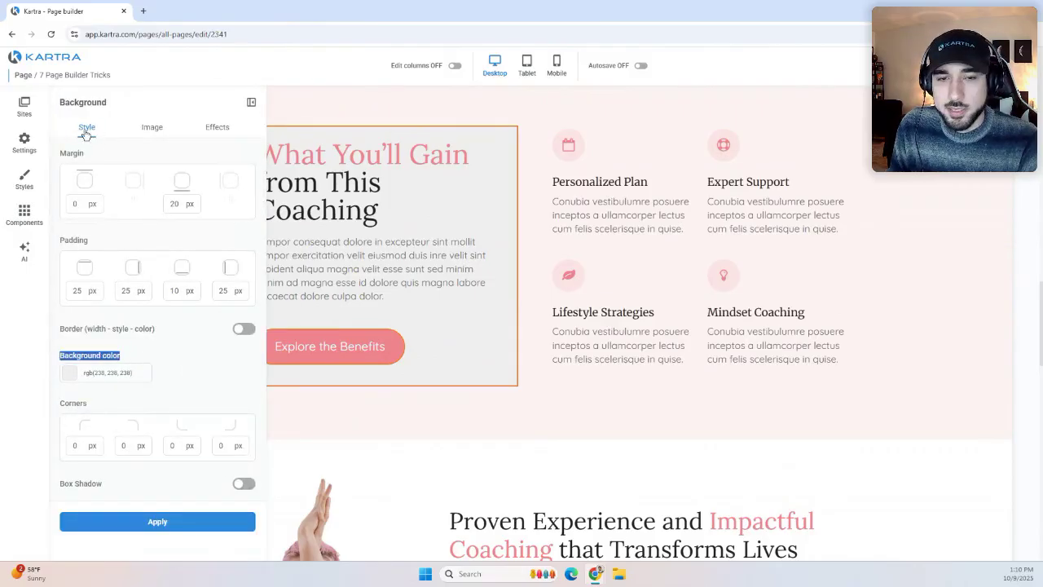
{"action": "left_click", "coordinate": [95, 373]}
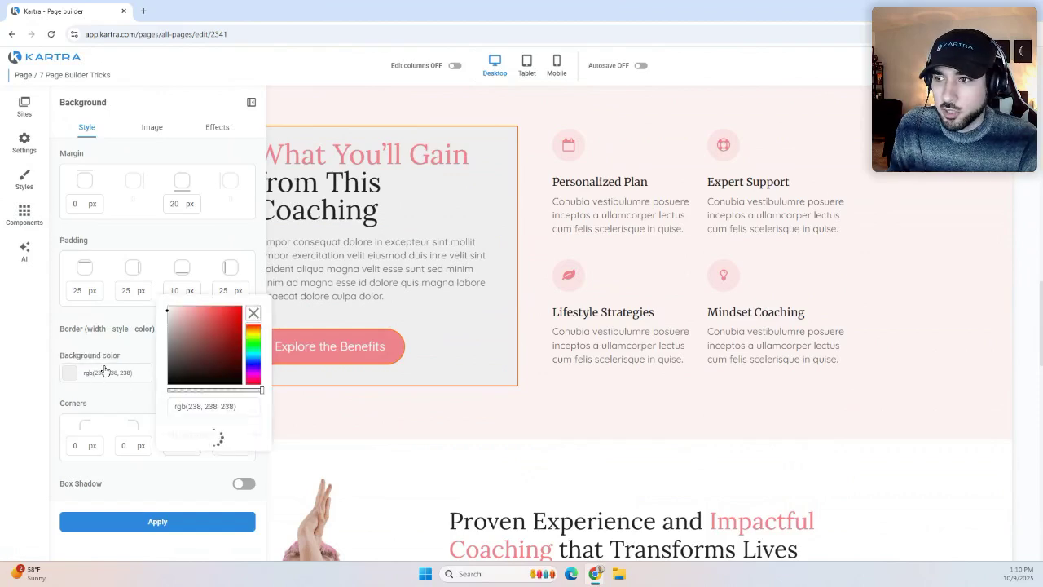
{"action": "left_click_drag", "start_coordinate": [183, 325], "coordinate": [155, 298]}
{"action": "left_click", "coordinate": [151, 260]}
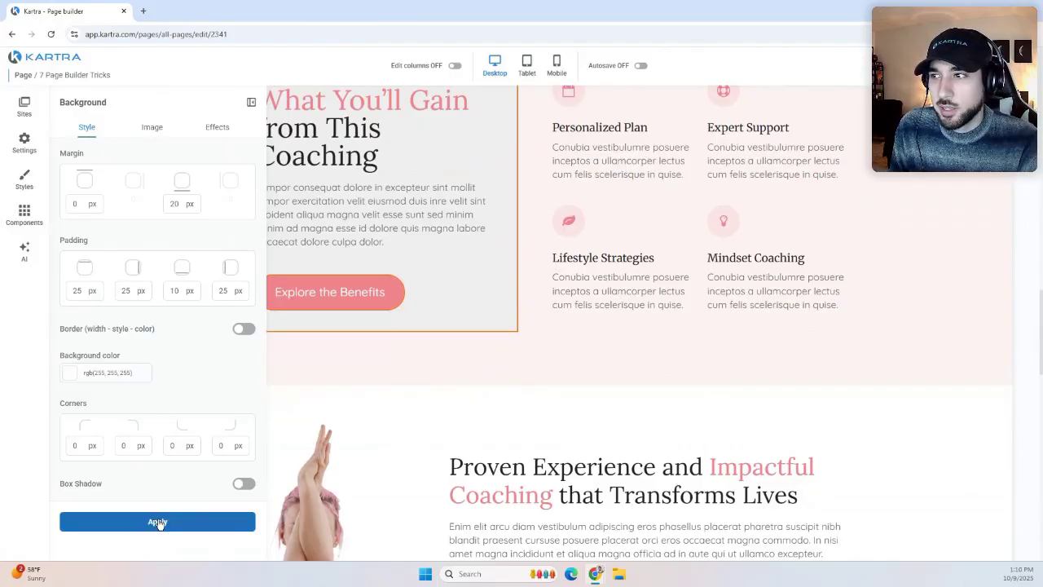
{"action": "left_click", "coordinate": [159, 522]}
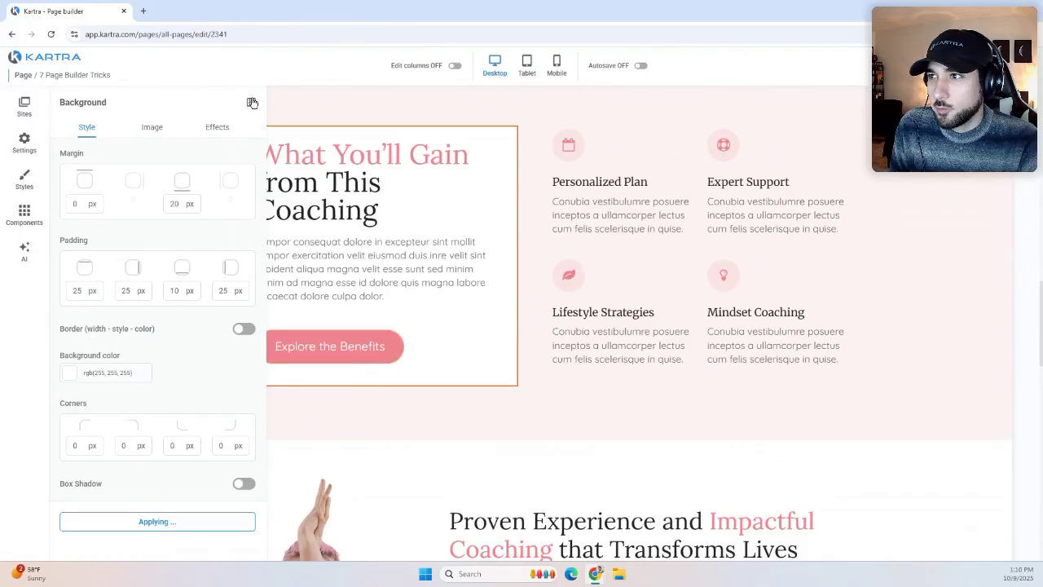
{"action": "left_click", "coordinate": [252, 102]}
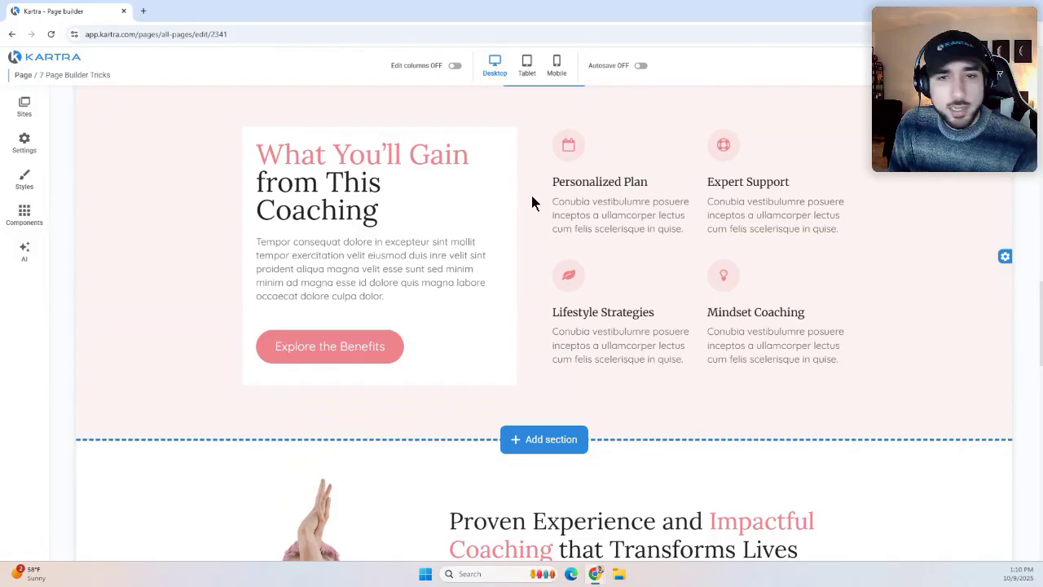
Examine the Features section templates in the section library for layouts that group content in boxes.
{"action": "scroll", "coordinate": [533, 191], "scroll_direction": "down", "scroll_amount": 3}
{"action": "scroll", "coordinate": [539, 202], "scroll_direction": "down", "scroll_amount": 5}
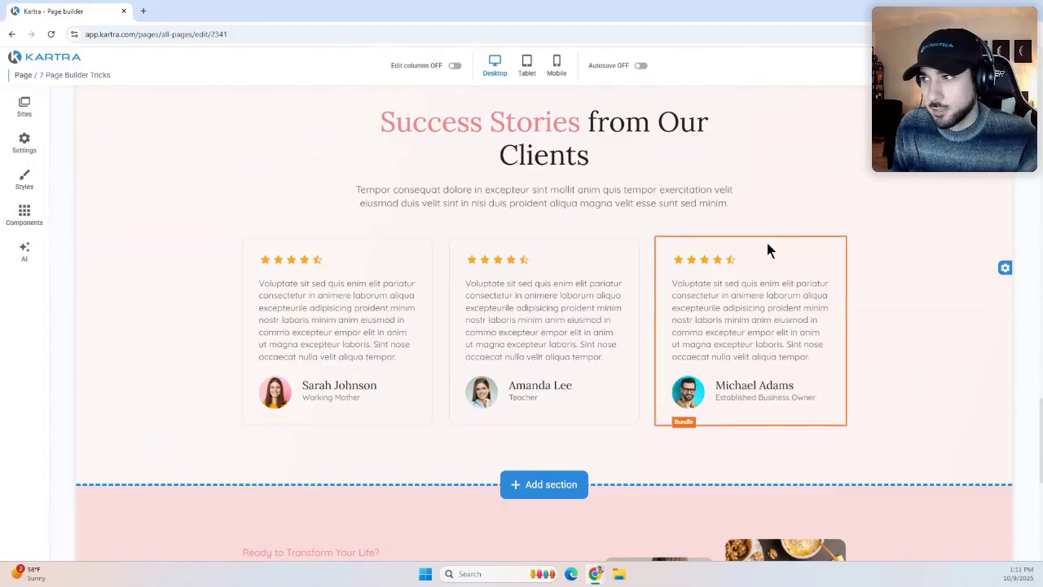
{"action": "scroll", "coordinate": [615, 326], "scroll_direction": "down", "scroll_amount": 2}
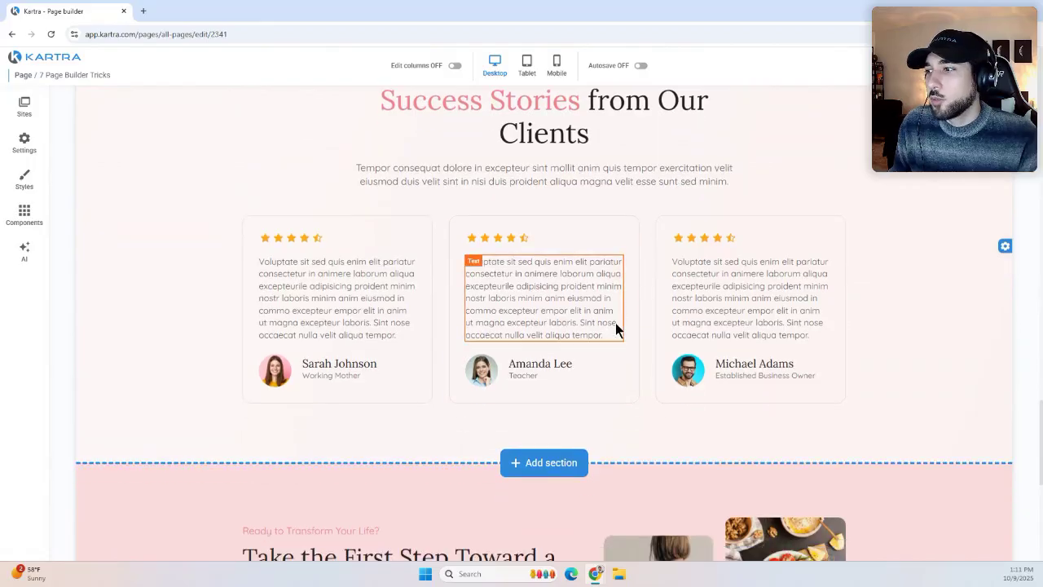
{"action": "left_click", "coordinate": [552, 320]}
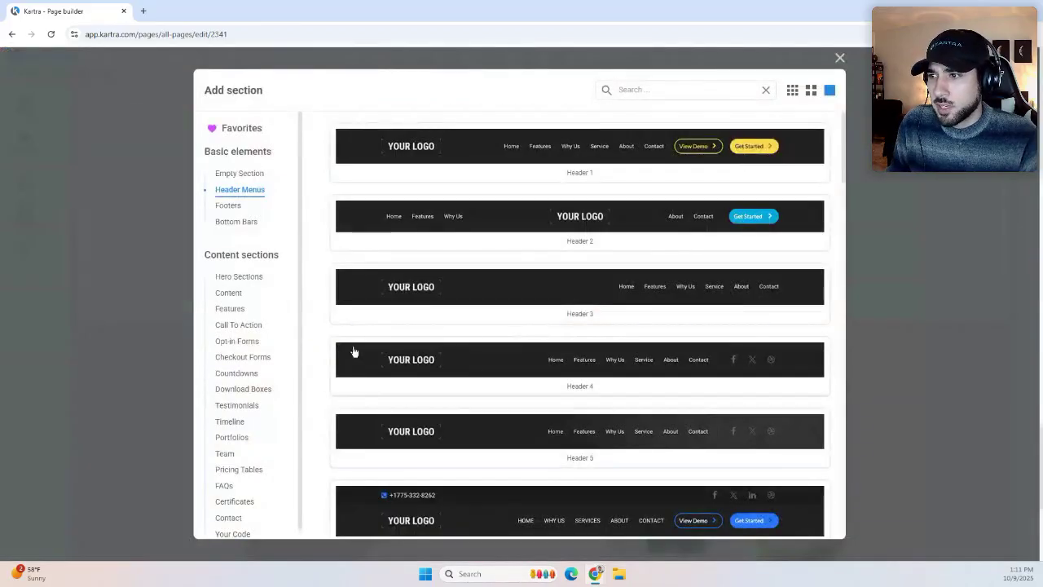
{"action": "left_click", "coordinate": [220, 310]}
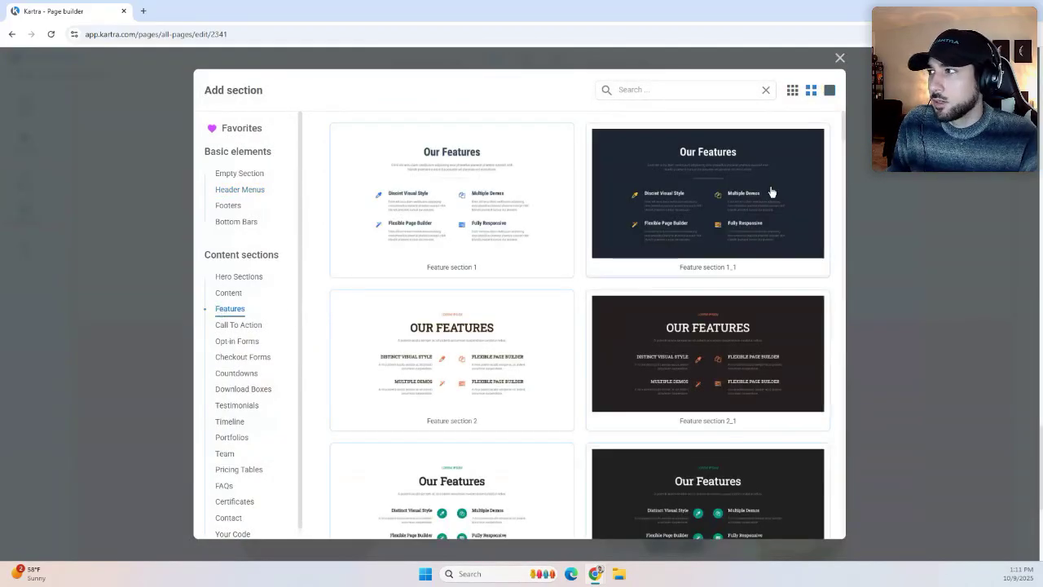
{"action": "left_click", "coordinate": [840, 58]}
{"action": "left_click", "coordinate": [522, 322]}
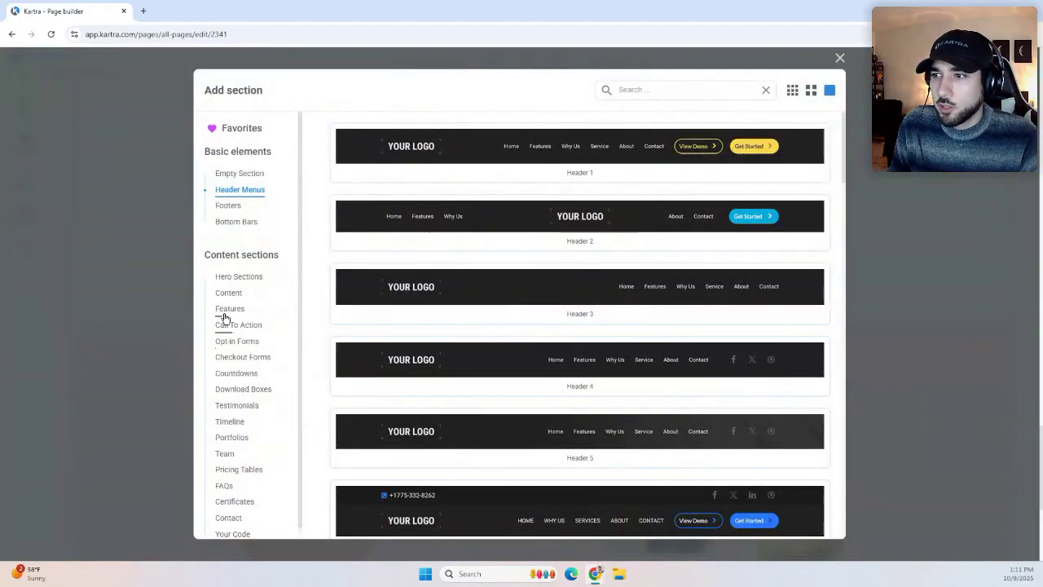
{"action": "left_click", "coordinate": [225, 311]}
{"action": "scroll", "coordinate": [372, 322], "scroll_direction": "down", "scroll_amount": 8}
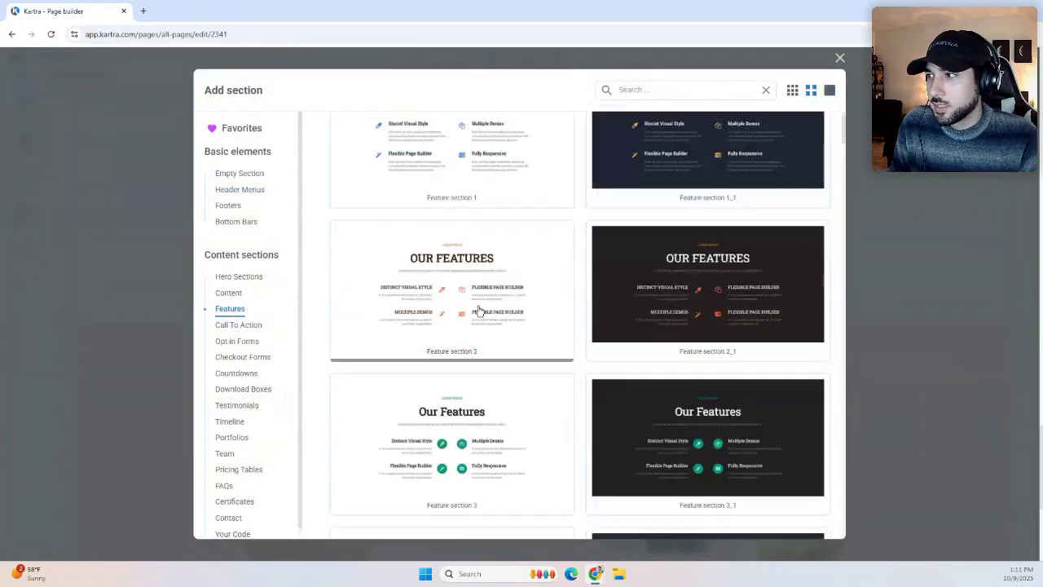
{"action": "scroll", "coordinate": [455, 239], "scroll_direction": "down", "scroll_amount": 12}
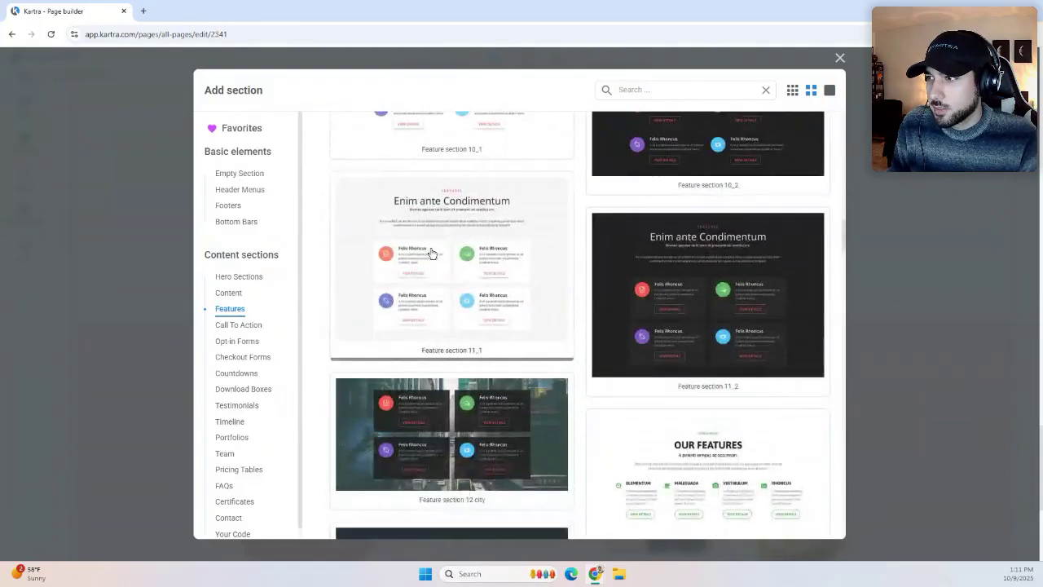
{"action": "scroll", "coordinate": [473, 263], "scroll_direction": "down", "scroll_amount": 2}
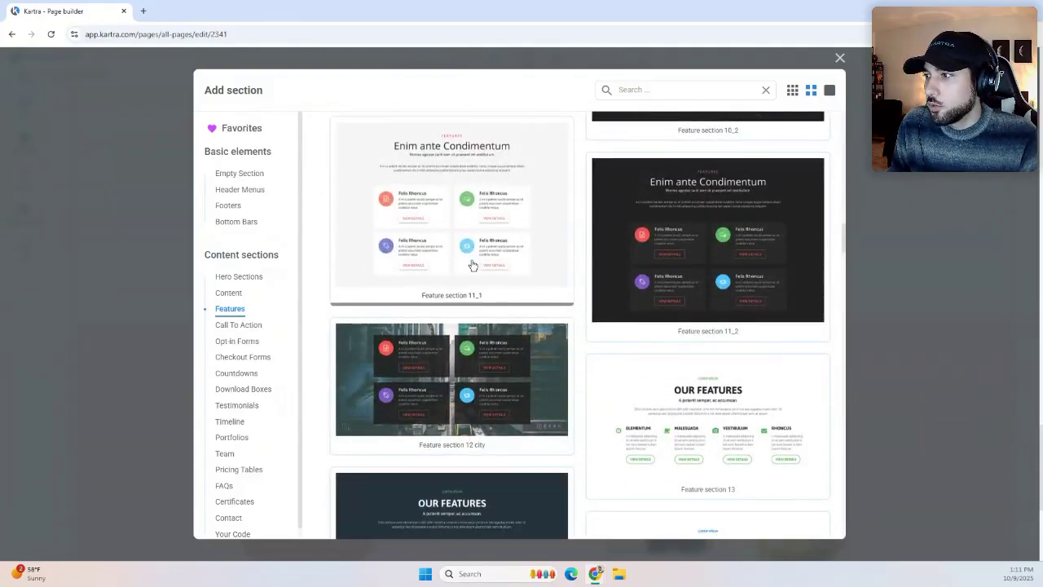
{"action": "scroll", "coordinate": [440, 189], "scroll_direction": "down", "scroll_amount": 2}
{"action": "scroll", "coordinate": [440, 189], "scroll_direction": "up", "scroll_amount": 1}
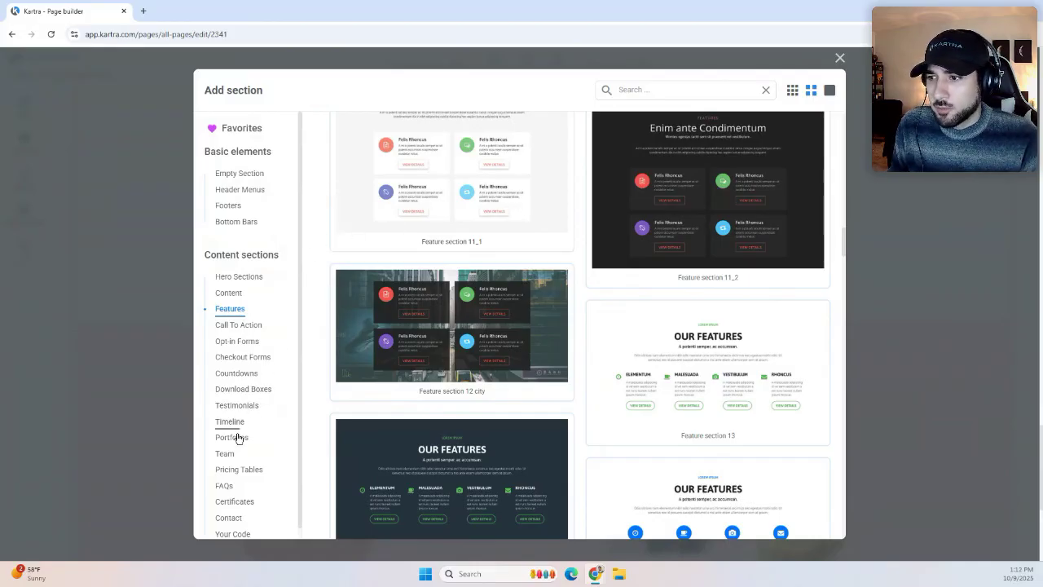
Examine the Pricing Tables section templates for box-based layouts, and close the section library without adding one.
{"action": "left_click", "coordinate": [240, 472]}
{"action": "scroll", "coordinate": [485, 293], "scroll_direction": "down", "scroll_amount": 3}
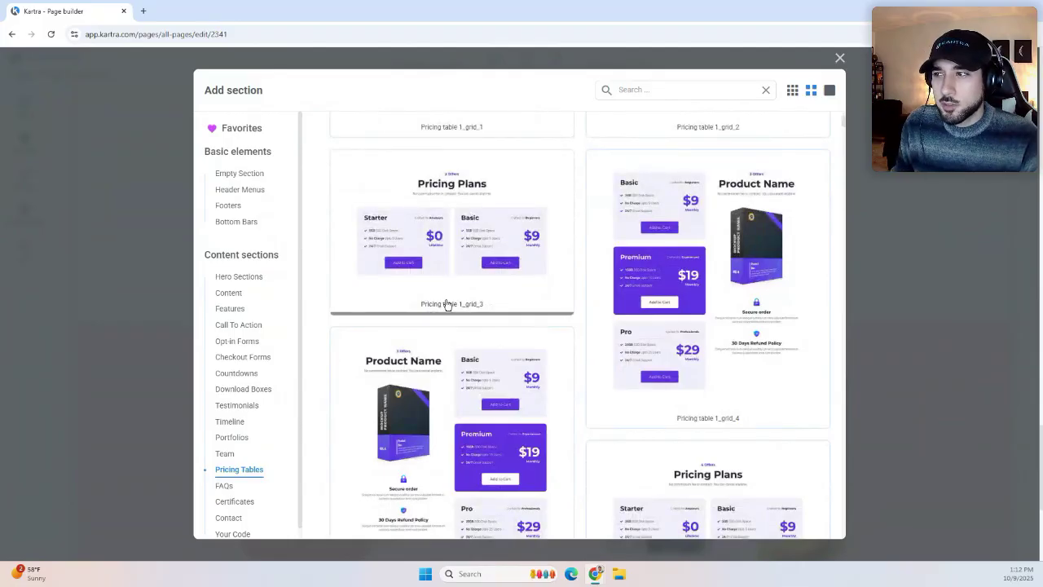
{"action": "scroll", "coordinate": [449, 306], "scroll_direction": "down", "scroll_amount": 2}
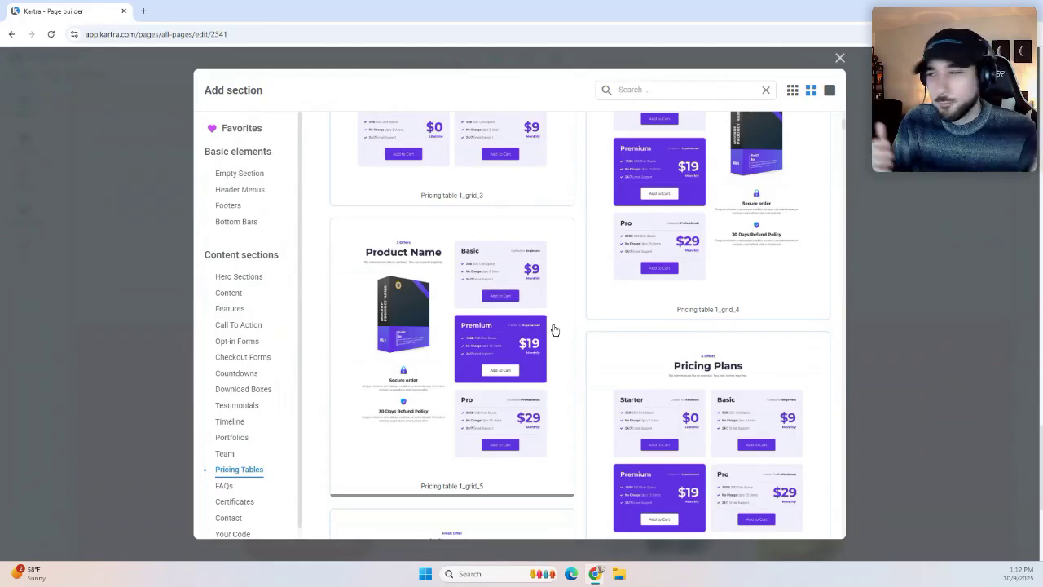
{"action": "left_click", "coordinate": [839, 60]}
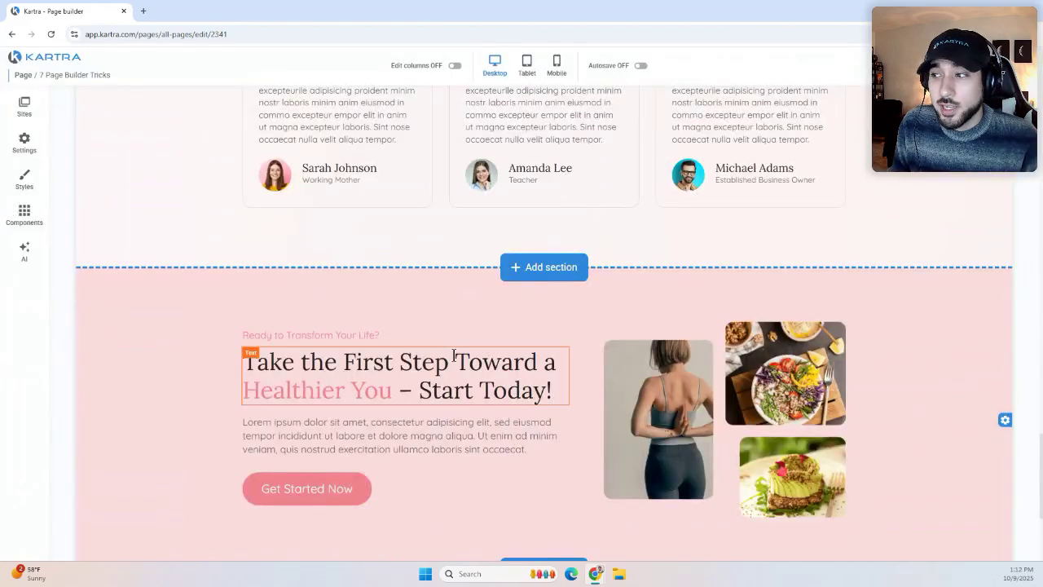
Insert an uneven two-column box with the narrower column first, below the paragraph in the "Meet Your Guide to Wellness" section.
{"action": "scroll", "coordinate": [460, 356], "scroll_direction": "up", "scroll_amount": 5}
{"action": "scroll", "coordinate": [461, 348], "scroll_direction": "up", "scroll_amount": 10}
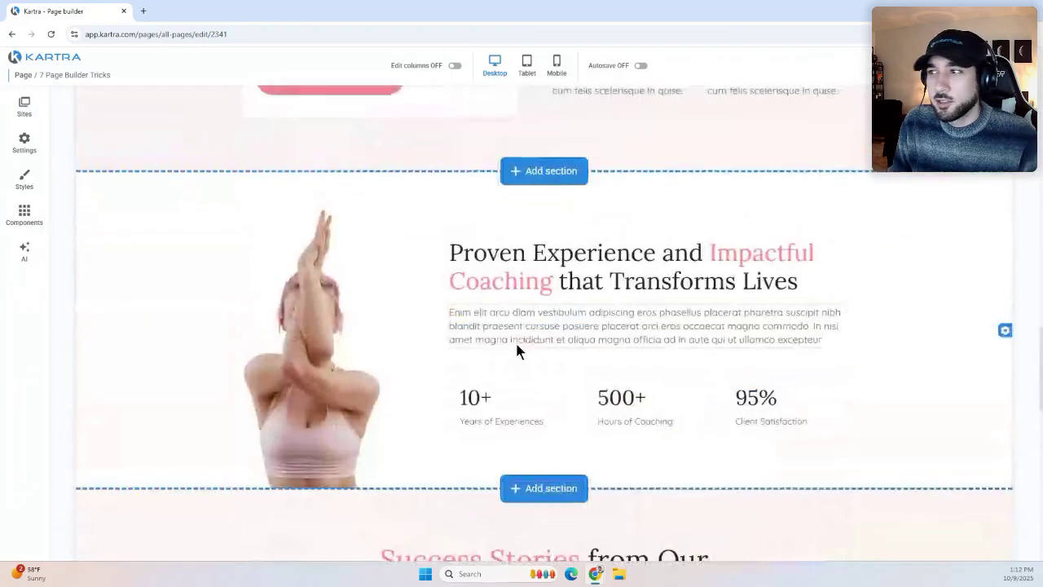
{"action": "scroll", "coordinate": [540, 325], "scroll_direction": "up", "scroll_amount": 3}
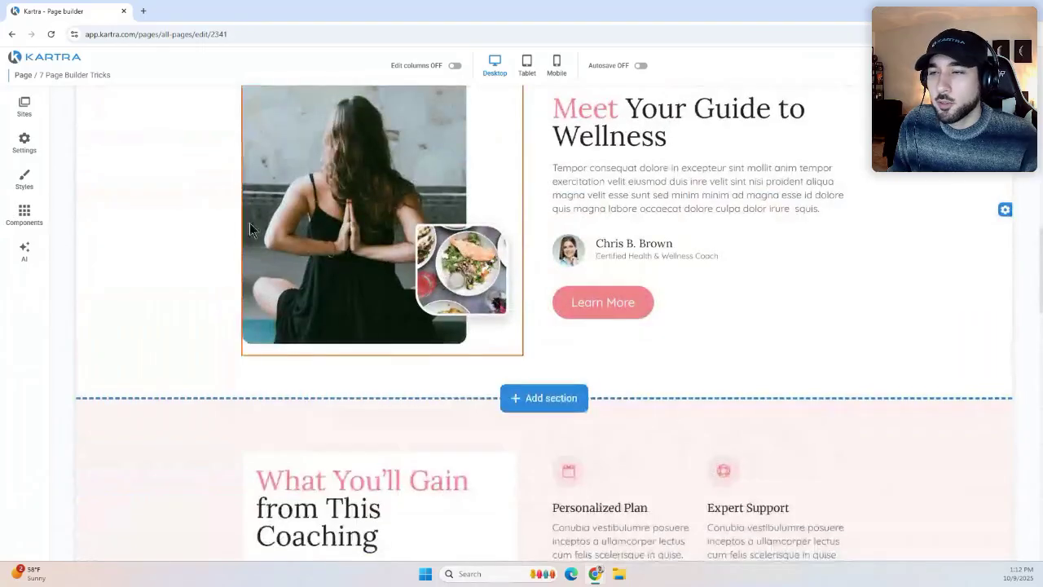
{"action": "scroll", "coordinate": [535, 240], "scroll_direction": "up", "scroll_amount": 1}
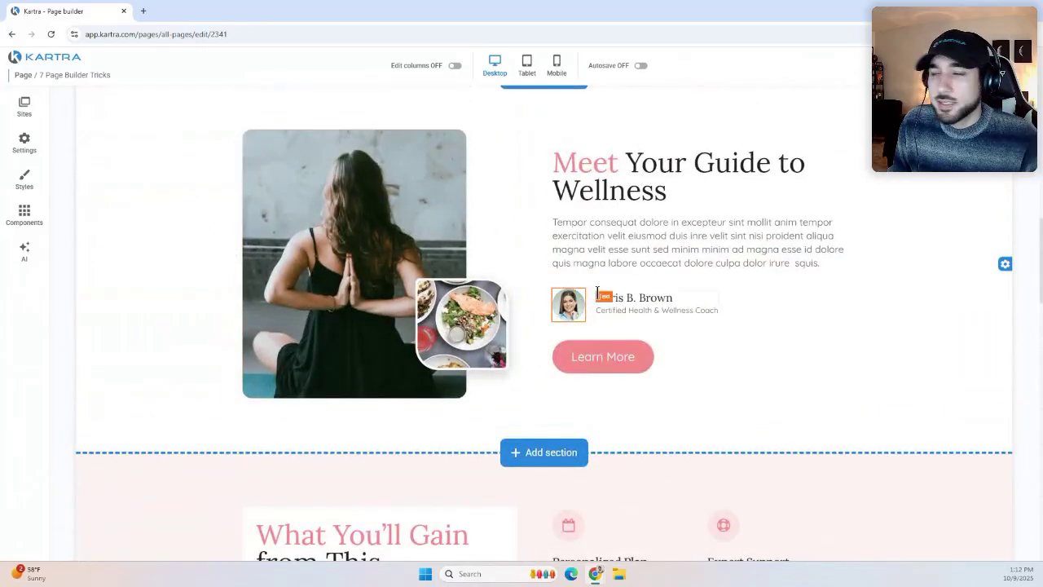
{"action": "scroll", "coordinate": [787, 335], "scroll_direction": "up", "scroll_amount": 1}
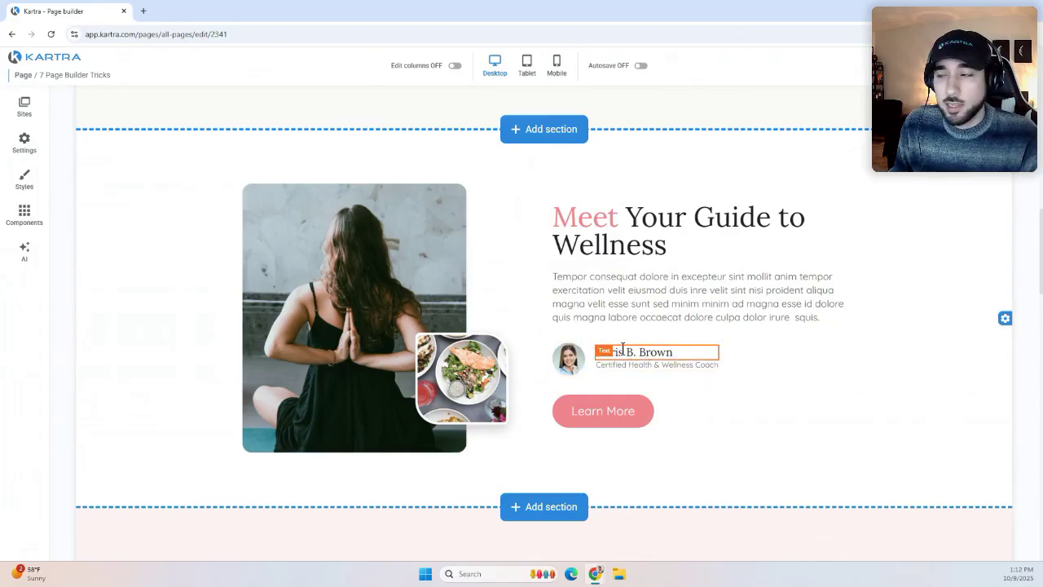
{"action": "left_click", "coordinate": [29, 216]}
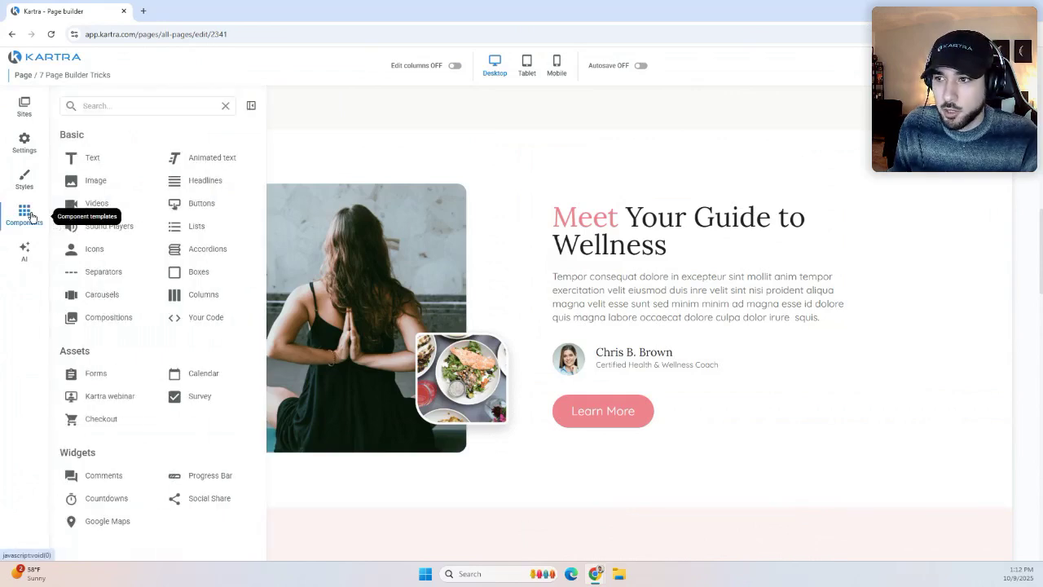
{"action": "left_click", "coordinate": [180, 274]}
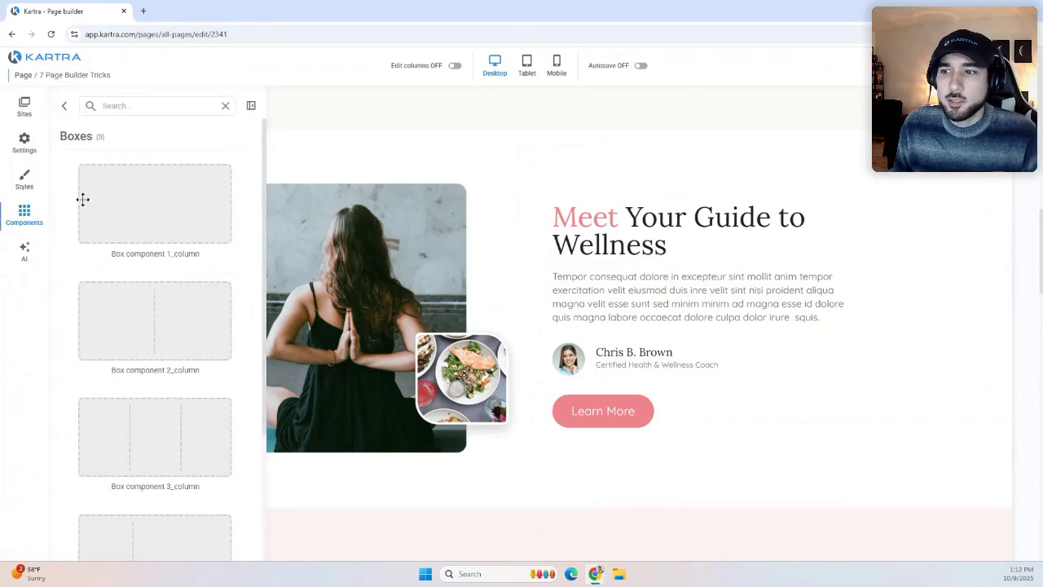
{"action": "scroll", "coordinate": [122, 253], "scroll_direction": "down", "scroll_amount": 2}
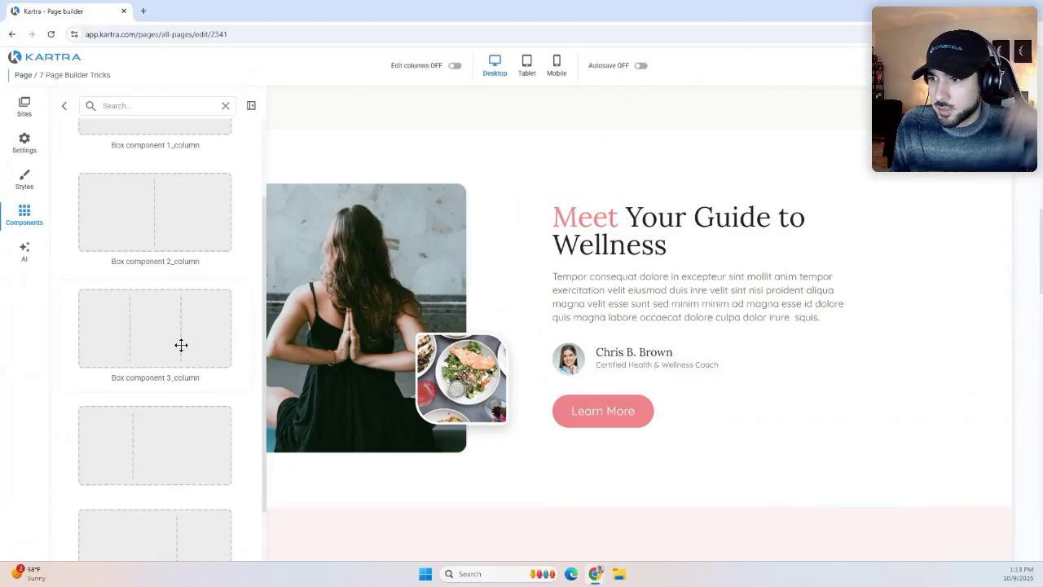
{"action": "scroll", "coordinate": [172, 333], "scroll_direction": "down", "scroll_amount": 1}
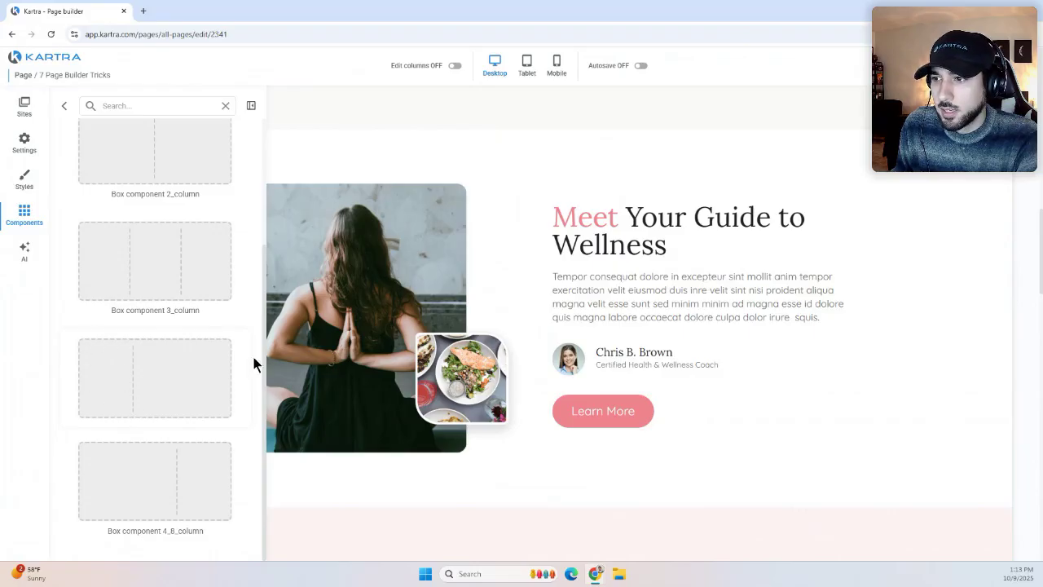
{"action": "left_click_drag", "start_coordinate": [148, 360], "coordinate": [691, 351]}
Add an image component to the new box's narrow column and a text component to its wide column.
{"action": "left_click", "coordinate": [24, 213]}
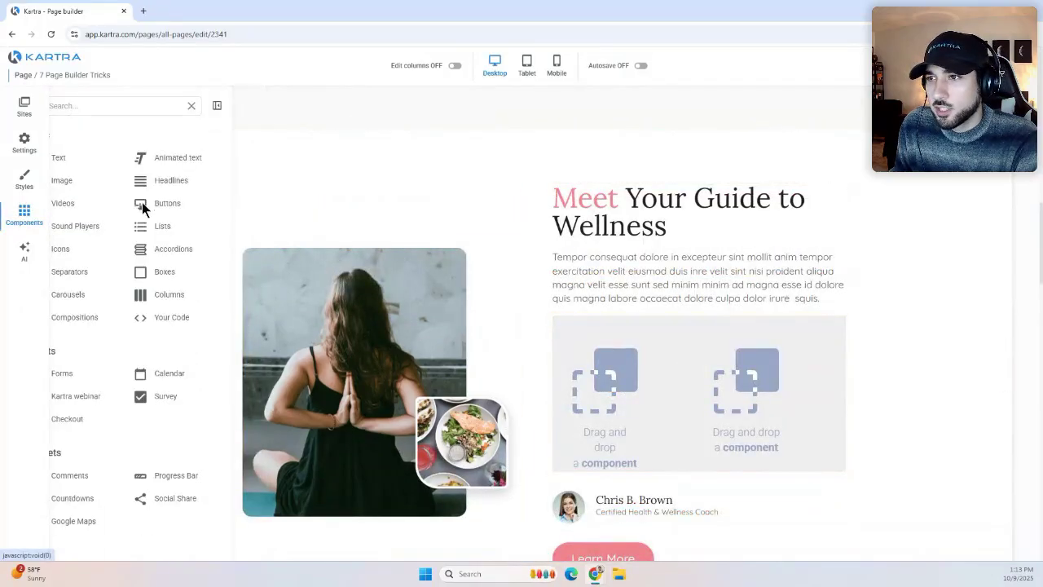
{"action": "left_click", "coordinate": [101, 178]}
{"action": "left_click_drag", "start_coordinate": [102, 177], "coordinate": [595, 454]}
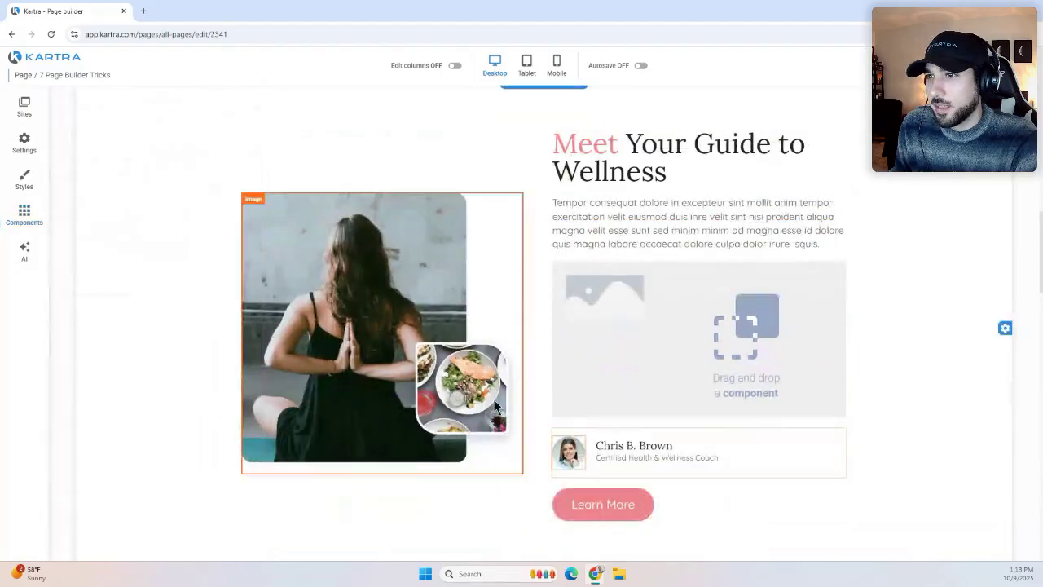
{"action": "left_click", "coordinate": [24, 213]}
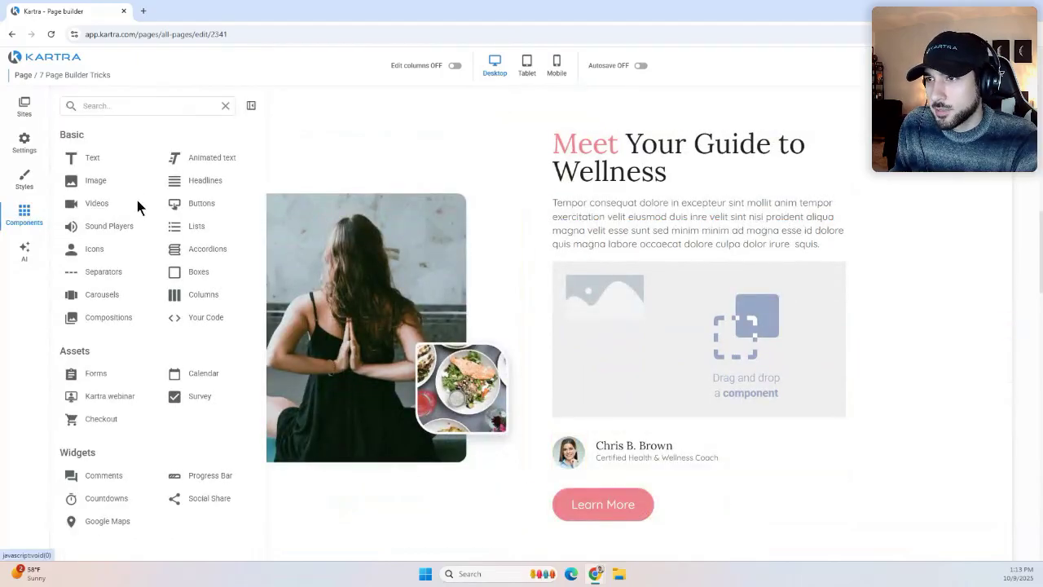
{"action": "left_click", "coordinate": [94, 161]}
{"action": "left_click_drag", "start_coordinate": [117, 193], "coordinate": [751, 456]}
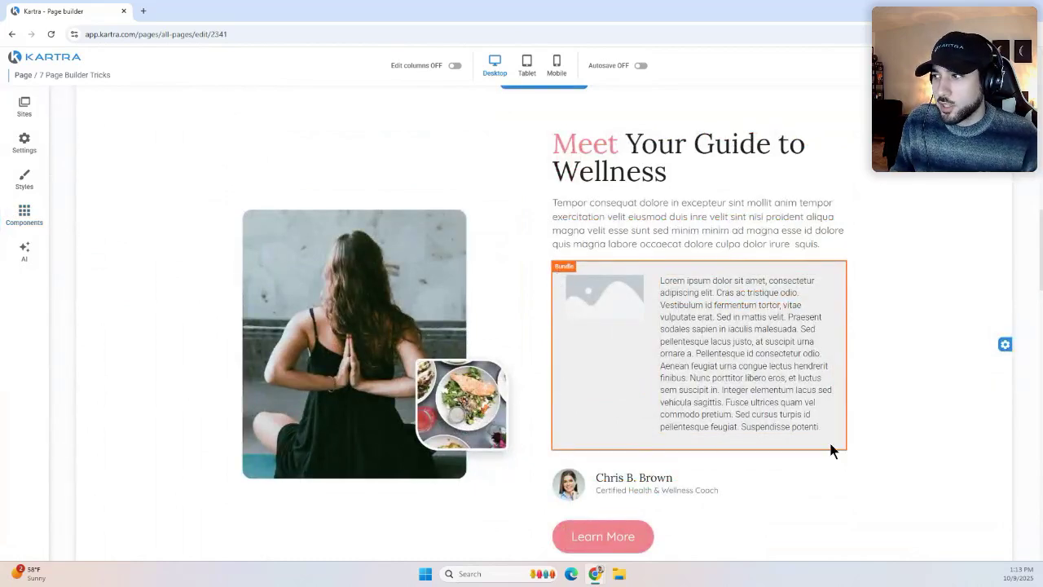
Make the two-column box's background fully transparent, rgba(238, 238, 238, 0), and apply it.
{"action": "mouse_move", "coordinate": [596, 263]}
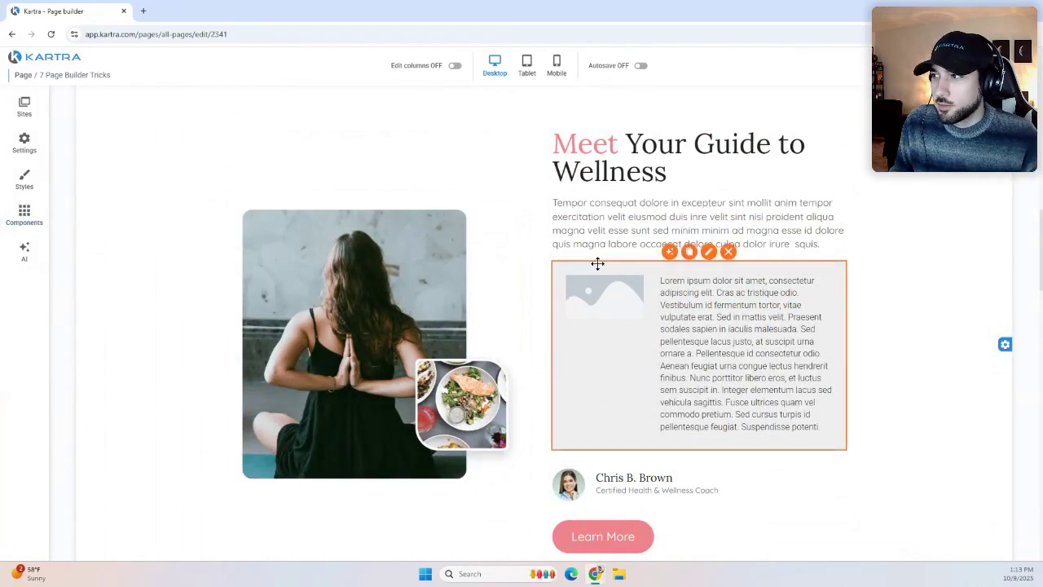
{"action": "left_click", "coordinate": [710, 255]}
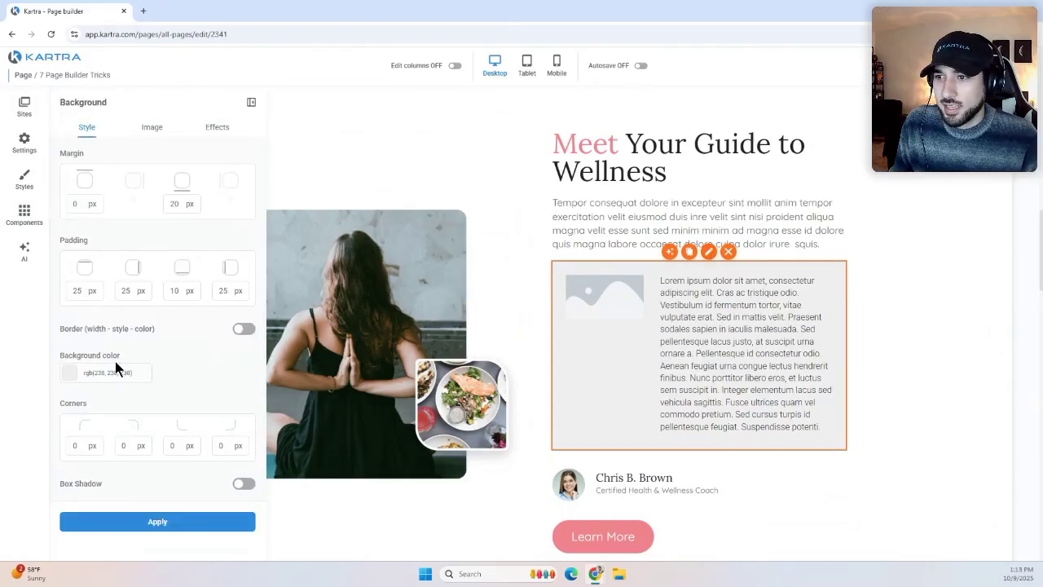
{"action": "left_click", "coordinate": [81, 372]}
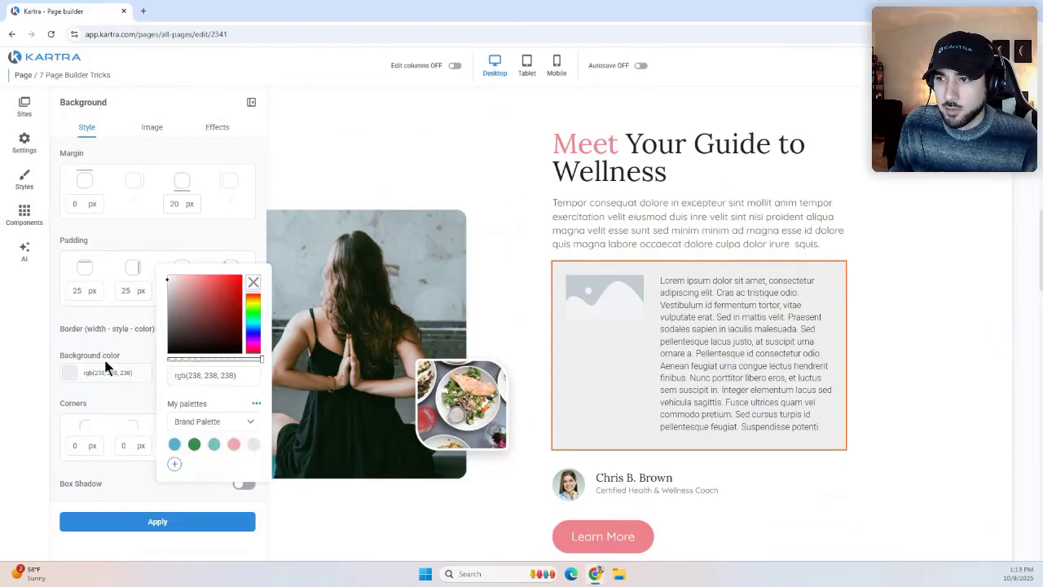
{"action": "left_click_drag", "start_coordinate": [260, 359], "coordinate": [259, 360]}
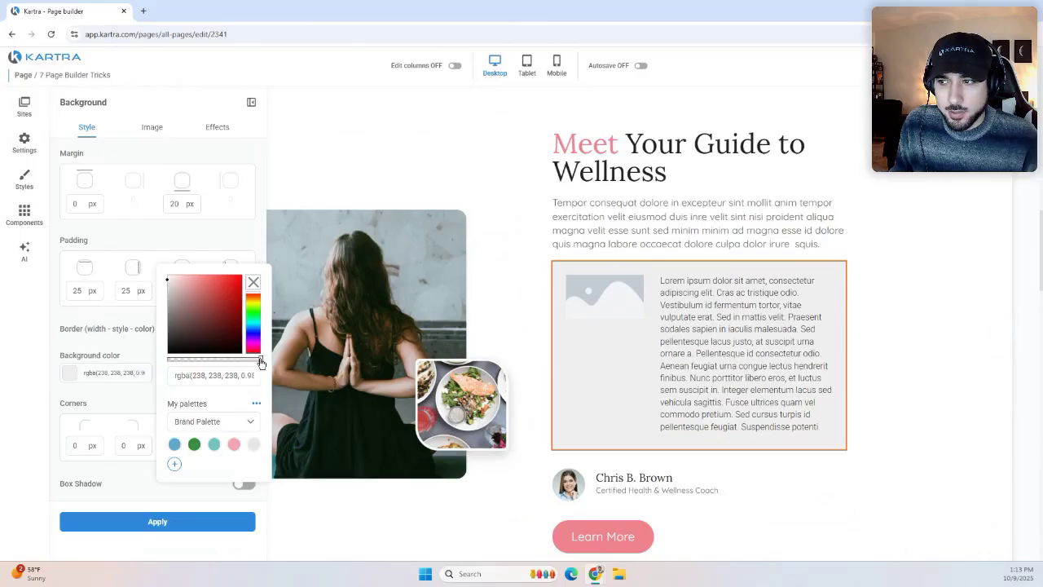
{"action": "left_click_drag", "start_coordinate": [177, 362], "coordinate": [168, 362]}
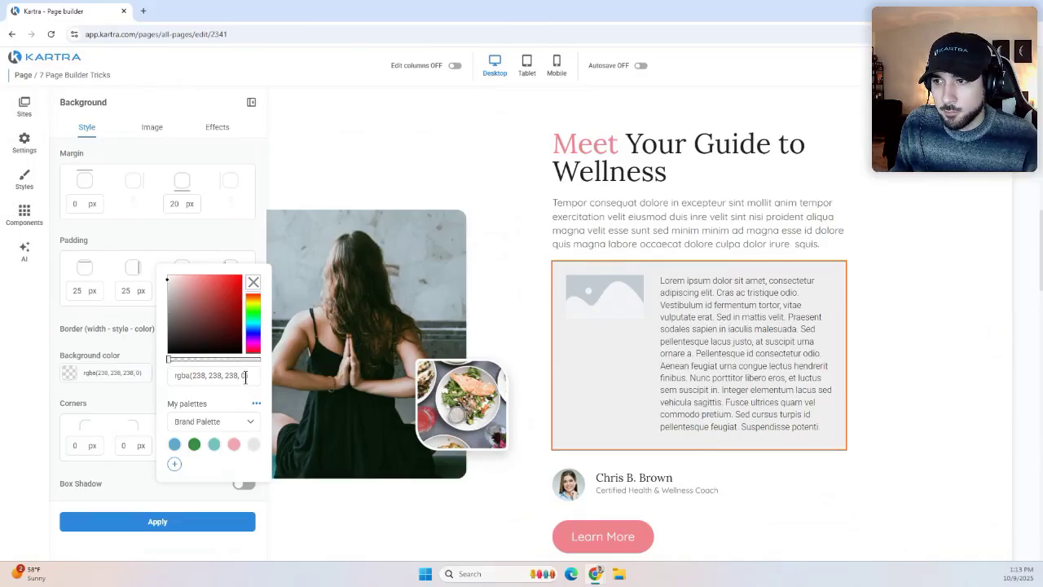
{"action": "left_click", "coordinate": [124, 396]}
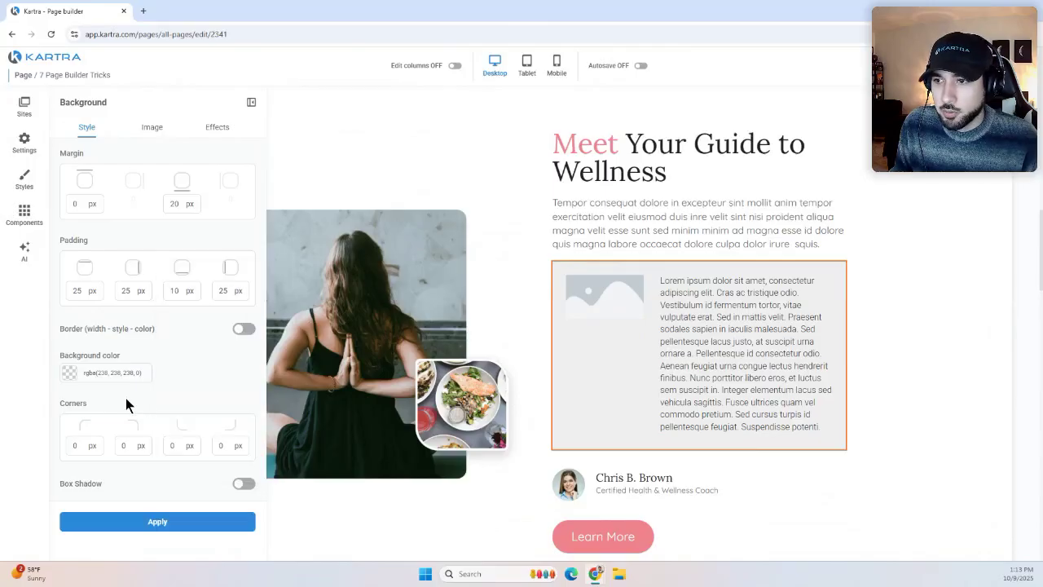
{"action": "left_click", "coordinate": [148, 522]}
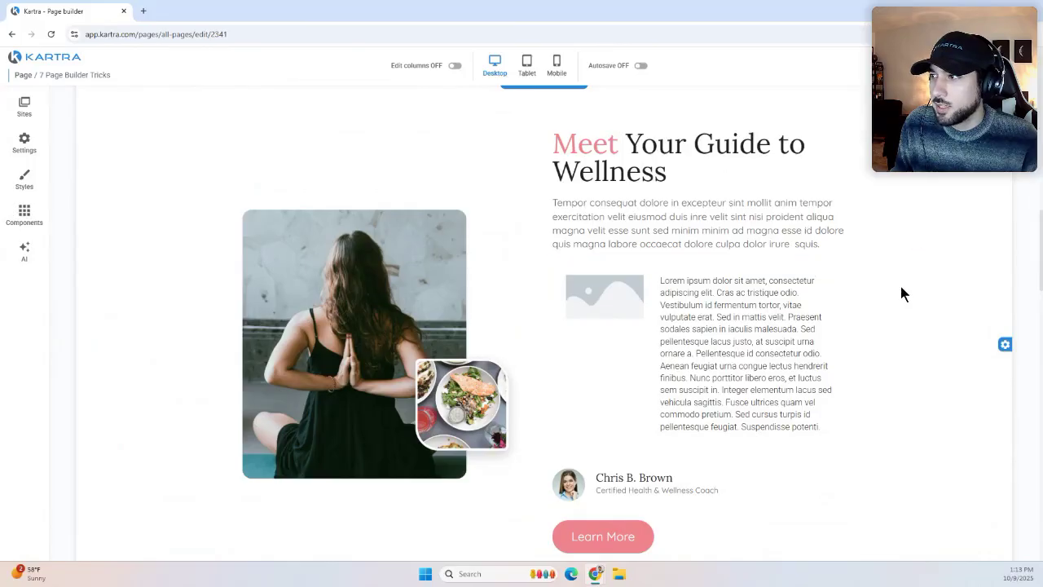
Replace the placeholder image in the two-column box with the ladybug macro photo from the user gallery, and apply it.
{"action": "scroll", "coordinate": [634, 274], "scroll_direction": "down", "scroll_amount": 1}
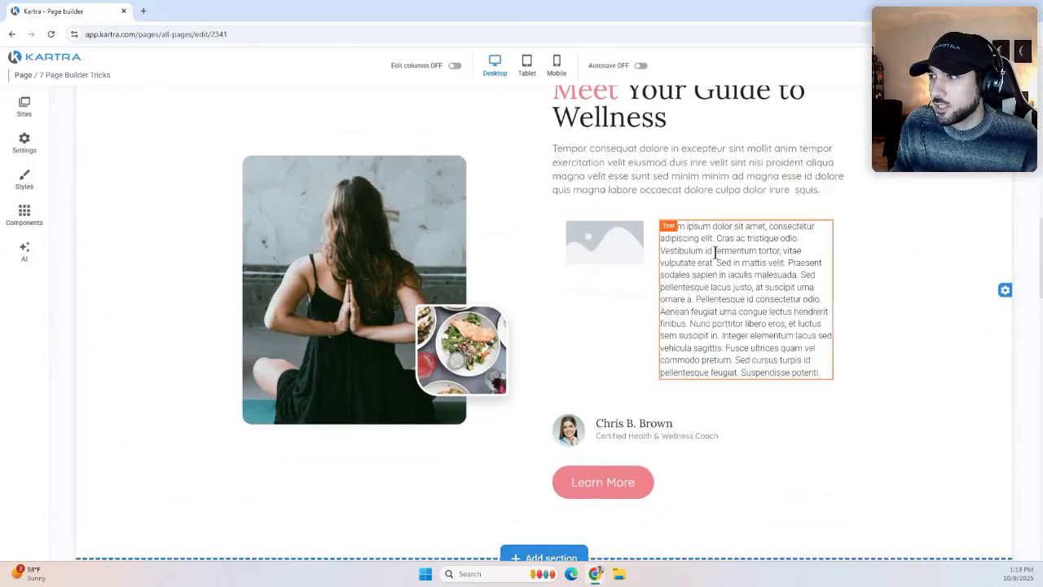
{"action": "left_click", "coordinate": [587, 237]}
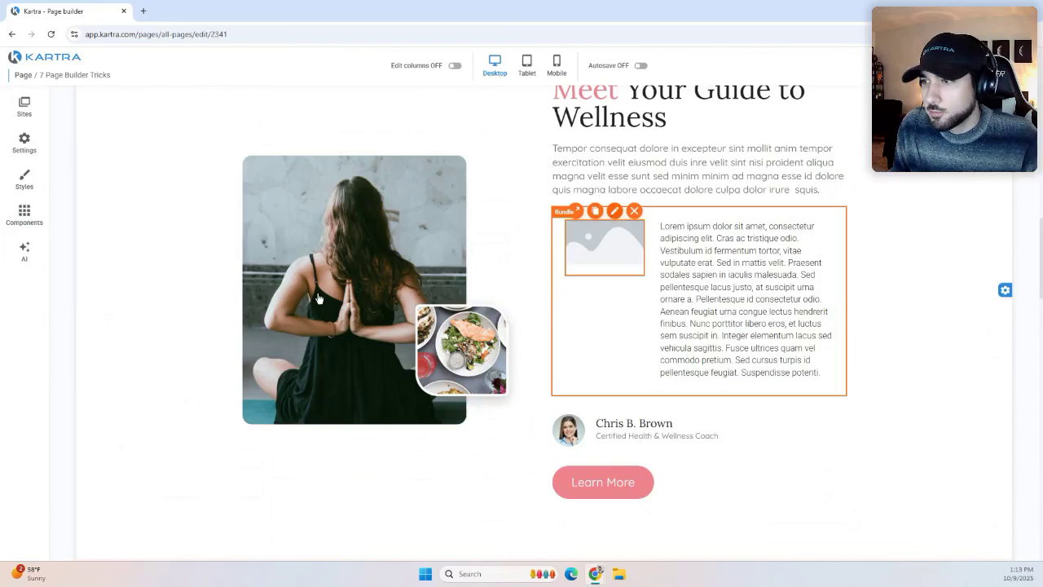
{"action": "left_click", "coordinate": [216, 195]}
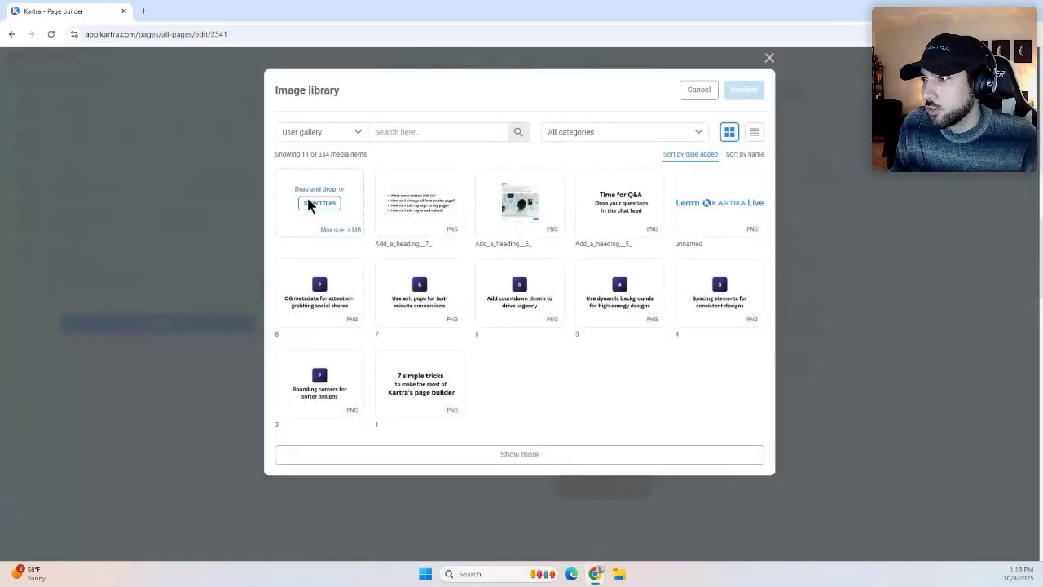
{"action": "left_click", "coordinate": [319, 203]}
{"action": "left_click", "coordinate": [357, 11]}
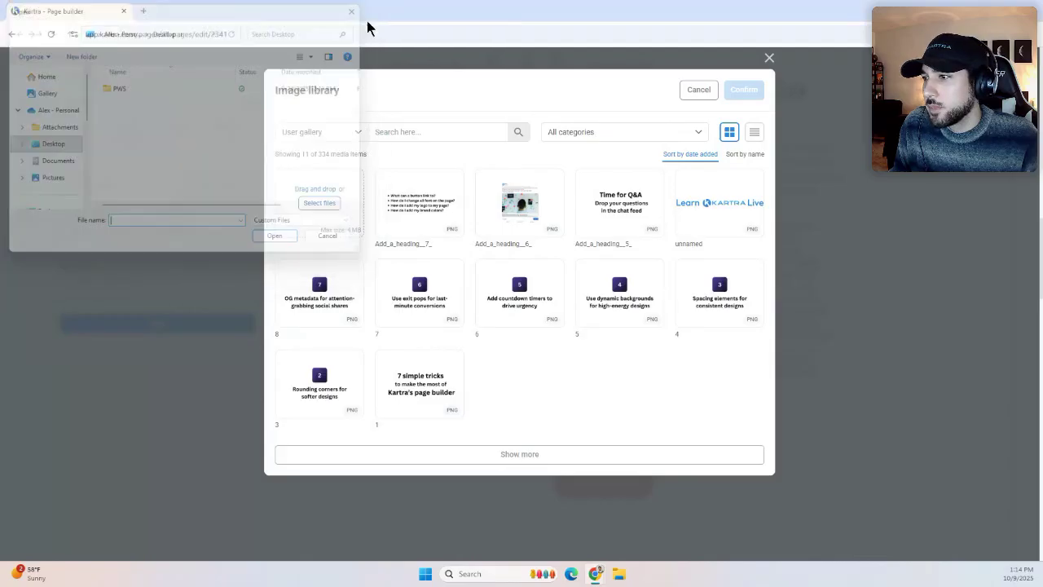
{"action": "left_click", "coordinate": [493, 458]}
{"action": "scroll", "coordinate": [489, 407], "scroll_direction": "down", "scroll_amount": 1}
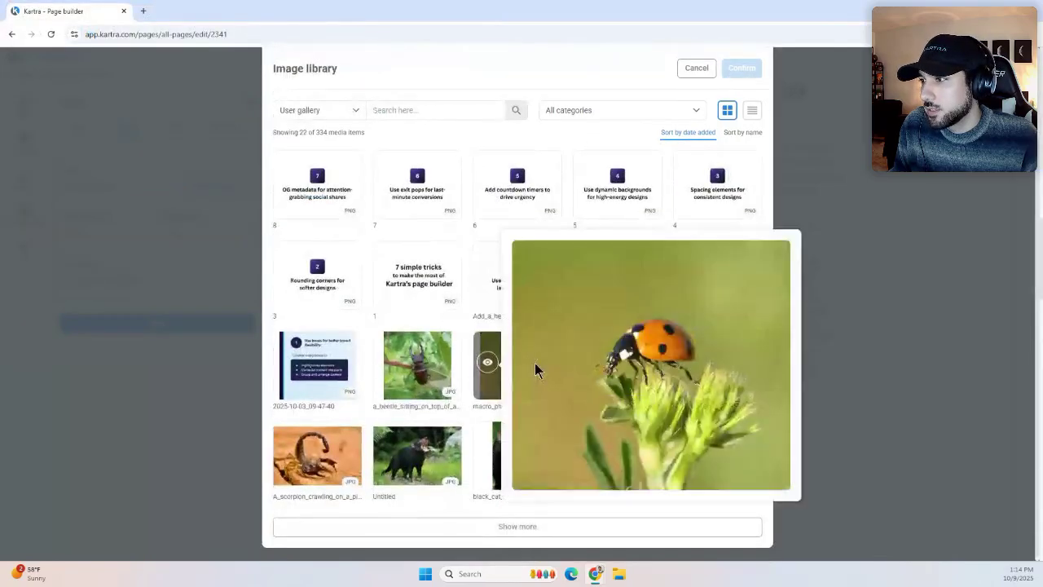
{"action": "left_click", "coordinate": [547, 365]}
{"action": "left_click", "coordinate": [749, 64]}
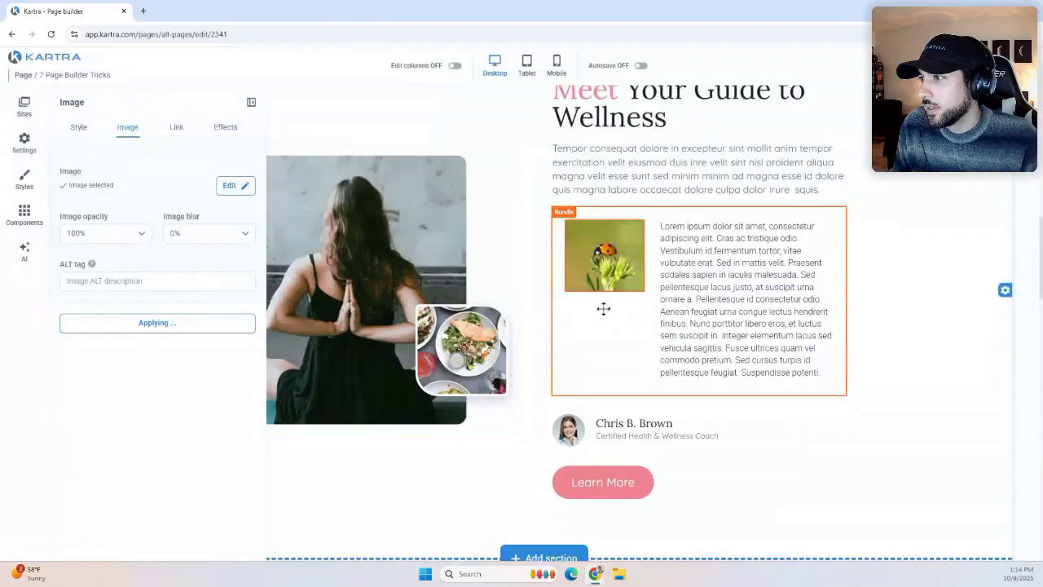
{"action": "left_click", "coordinate": [540, 256]}
Shorten the text beside the ladybug image by deleting everything from "Pellentesque id consectetur odio." to the end.
{"action": "left_click", "coordinate": [784, 365]}
{"action": "left_click_drag", "start_coordinate": [825, 374], "coordinate": [642, 290]}
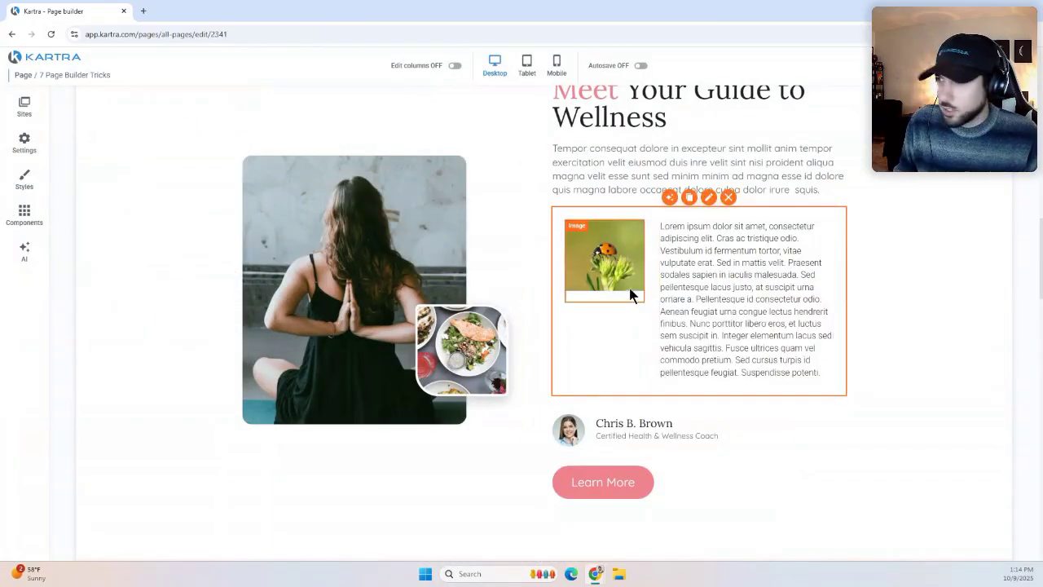
{"action": "left_click", "coordinate": [824, 368]}
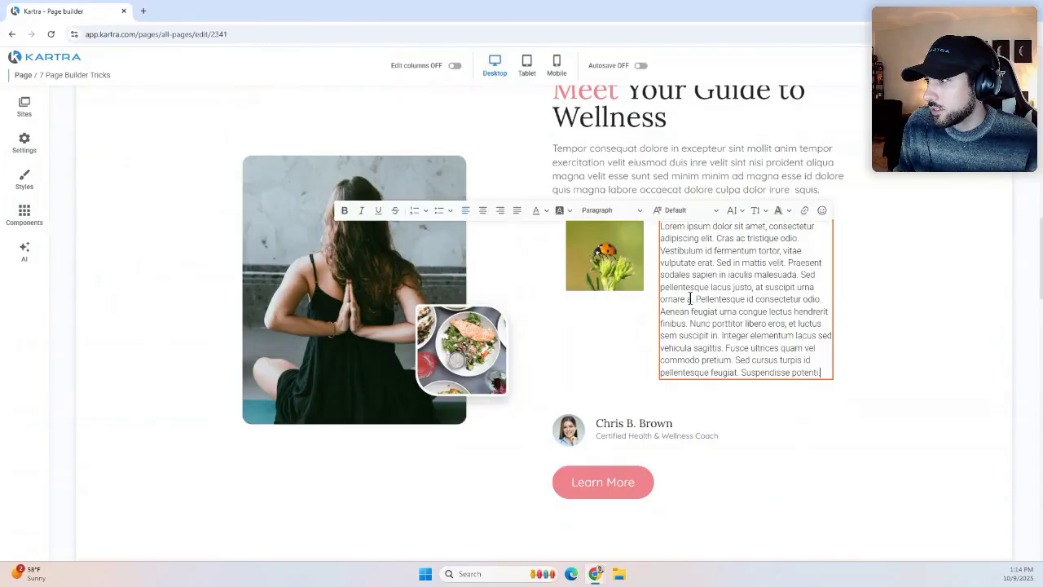
{"action": "left_click_drag", "start_coordinate": [696, 299], "coordinate": [818, 372]}
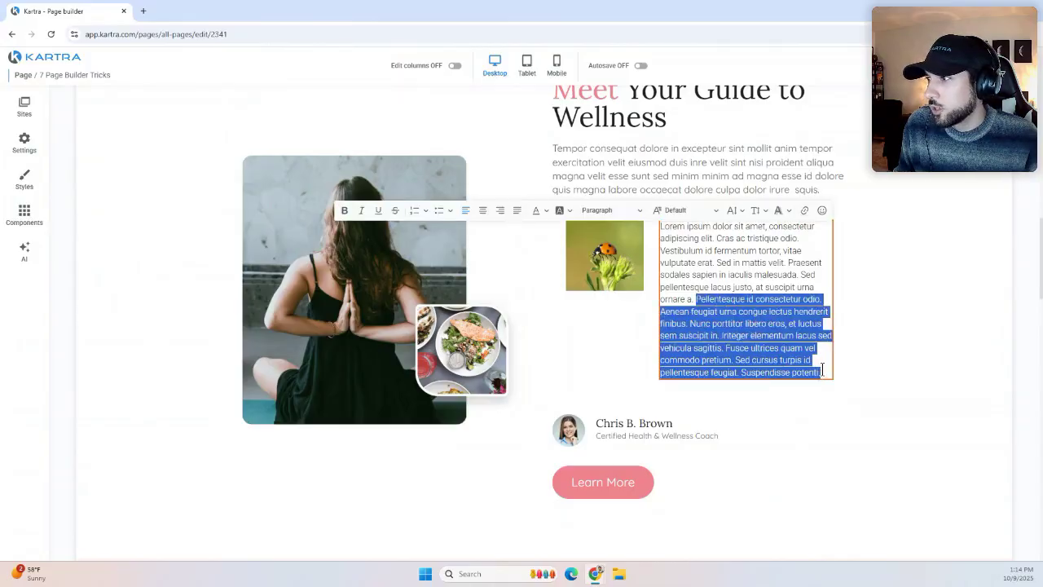
{"action": "key", "text": "BackSpace"}
{"action": "left_click", "coordinate": [891, 274]}
{"action": "scroll", "coordinate": [892, 273], "scroll_direction": "up", "scroll_amount": 2}
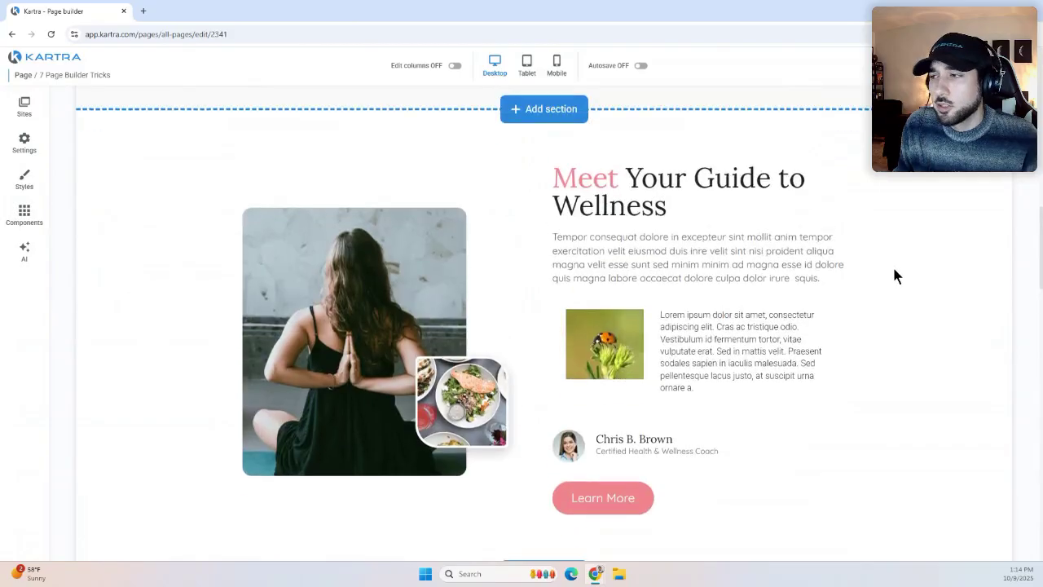
Advance the slideshow under the Learn Kartra Live logo to the "Rounding corners for softer designs" slide.
{"action": "scroll", "coordinate": [888, 286], "scroll_direction": "down", "scroll_amount": 1}
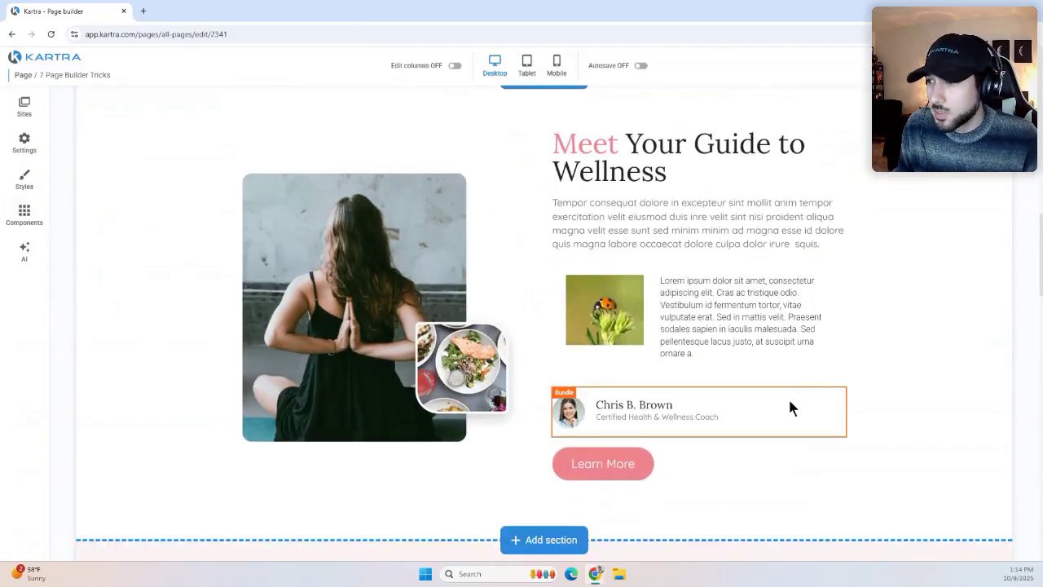
{"action": "scroll", "coordinate": [717, 432], "scroll_direction": "down", "scroll_amount": 1}
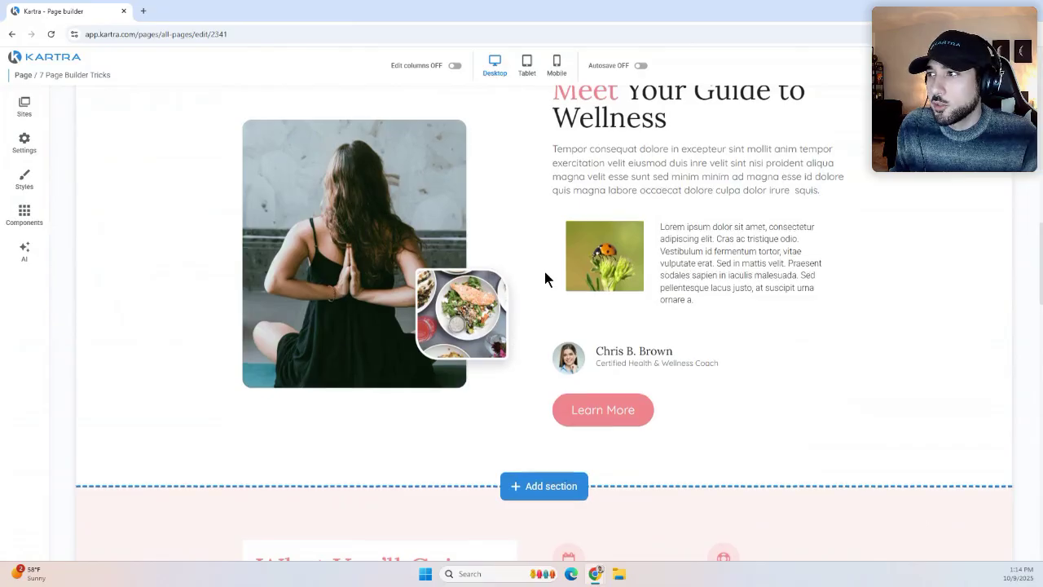
{"action": "scroll", "coordinate": [545, 273], "scroll_direction": "up", "scroll_amount": 3}
{"action": "scroll", "coordinate": [546, 273], "scroll_direction": "up", "scroll_amount": 8}
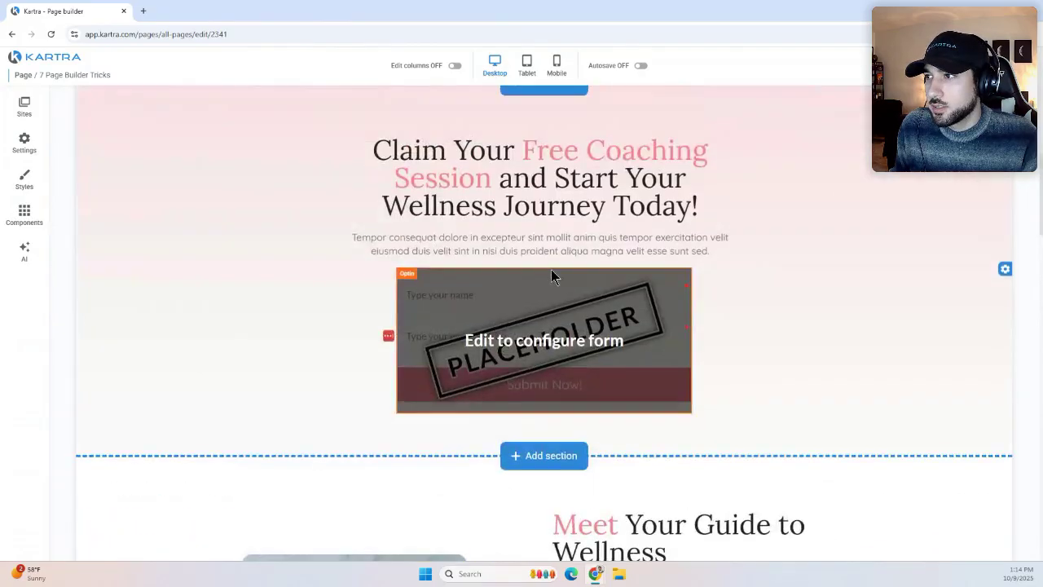
{"action": "left_click", "coordinate": [809, 303]}
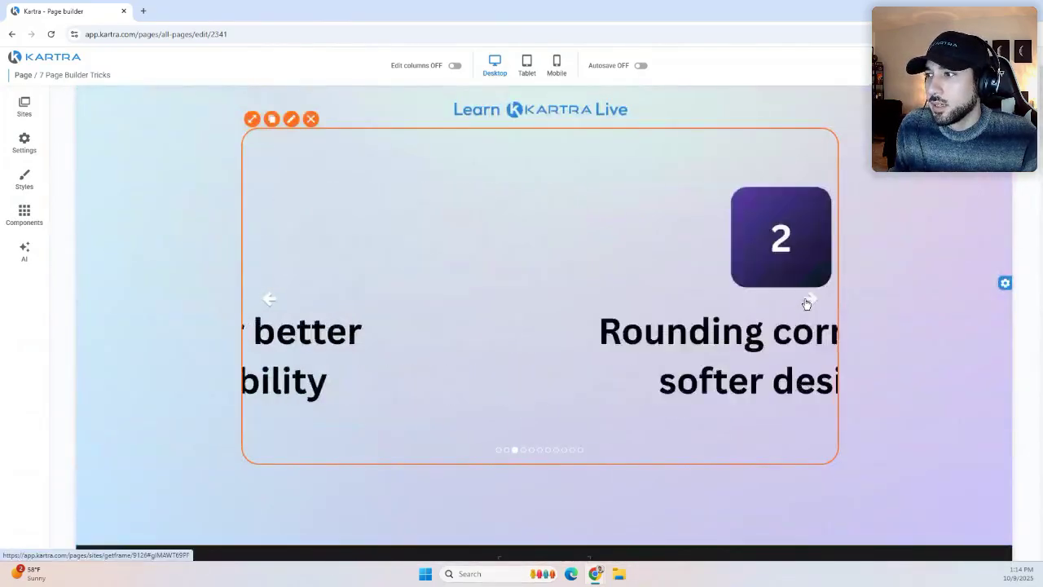
{"action": "scroll", "coordinate": [901, 267], "scroll_direction": "up", "scroll_amount": 1}
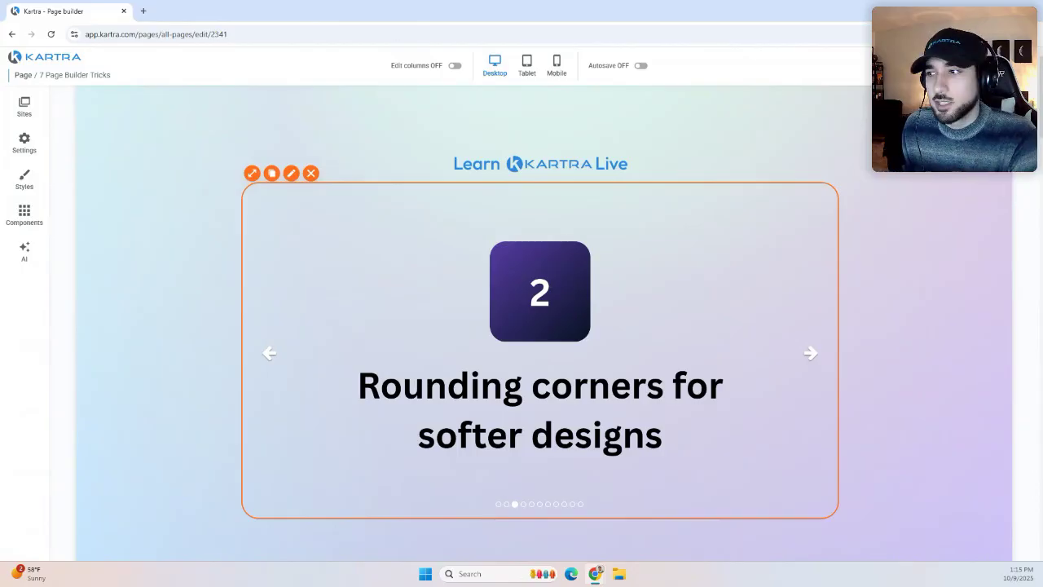
{"action": "scroll", "coordinate": [208, 371], "scroll_direction": "down", "scroll_amount": 1}
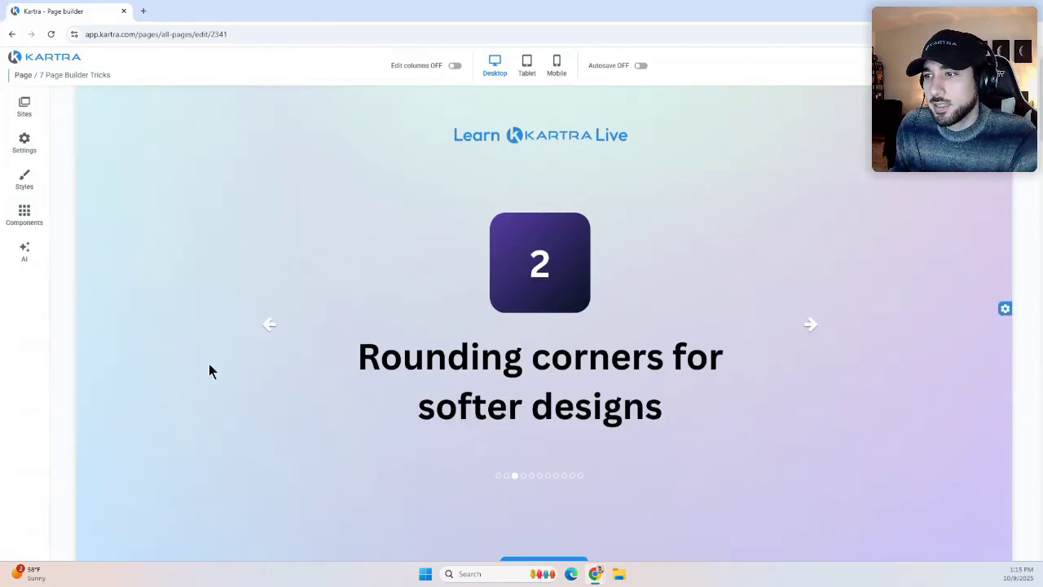
Open the background style settings of the white box containing "What You'll Gain from This Coaching" and locate its corner values.
{"action": "scroll", "coordinate": [208, 371], "scroll_direction": "down", "scroll_amount": 6}
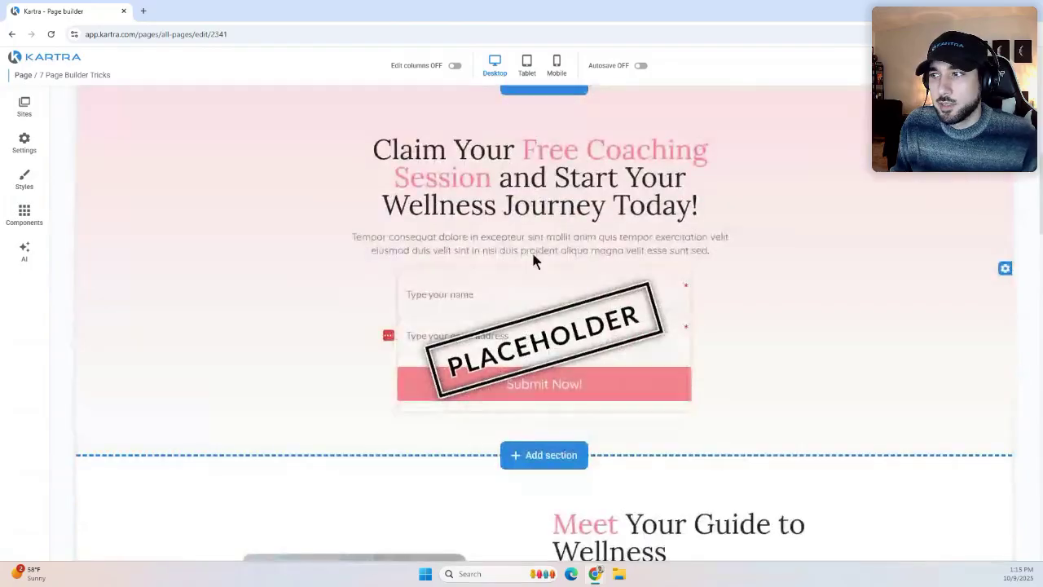
{"action": "scroll", "coordinate": [345, 252], "scroll_direction": "down", "scroll_amount": 1}
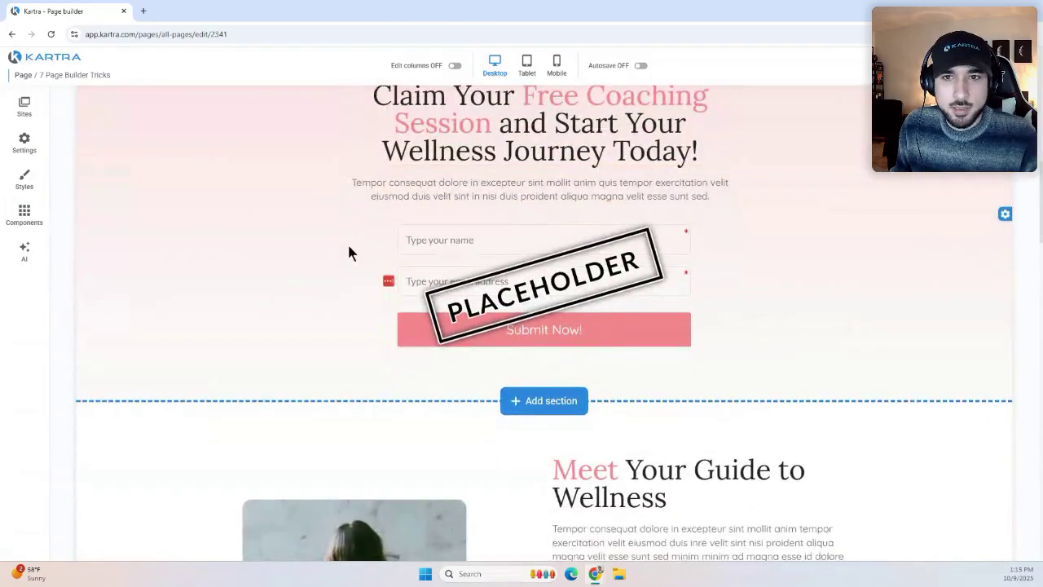
{"action": "scroll", "coordinate": [349, 273], "scroll_direction": "down", "scroll_amount": 5}
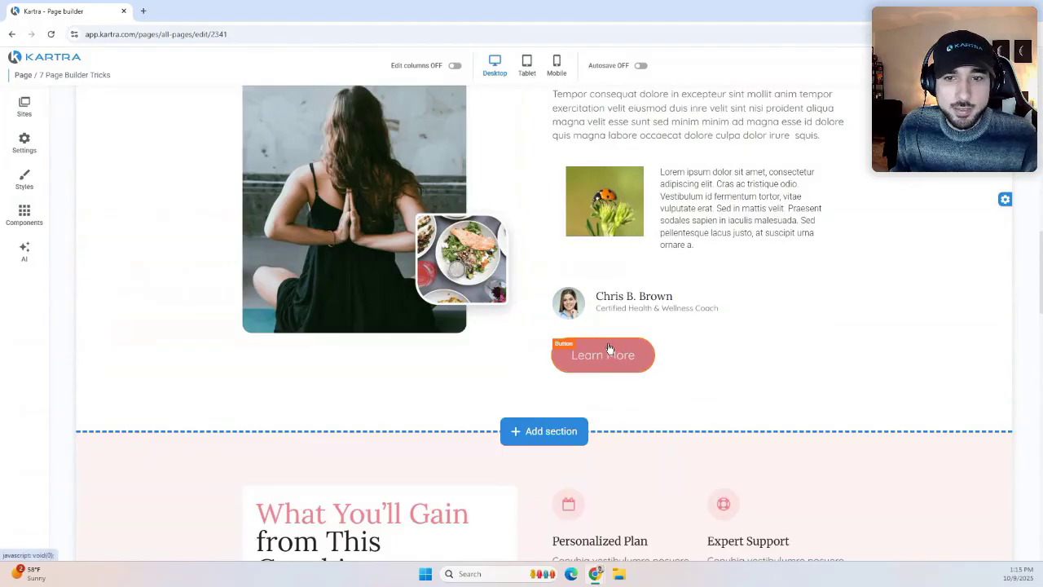
{"action": "scroll", "coordinate": [619, 354], "scroll_direction": "down", "scroll_amount": 3}
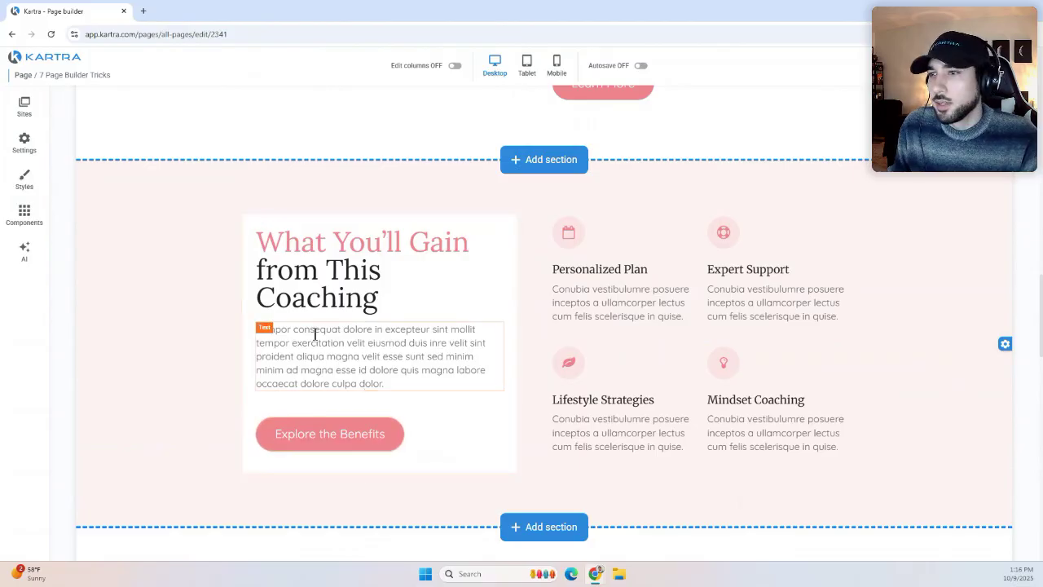
{"action": "left_click", "coordinate": [24, 179]}
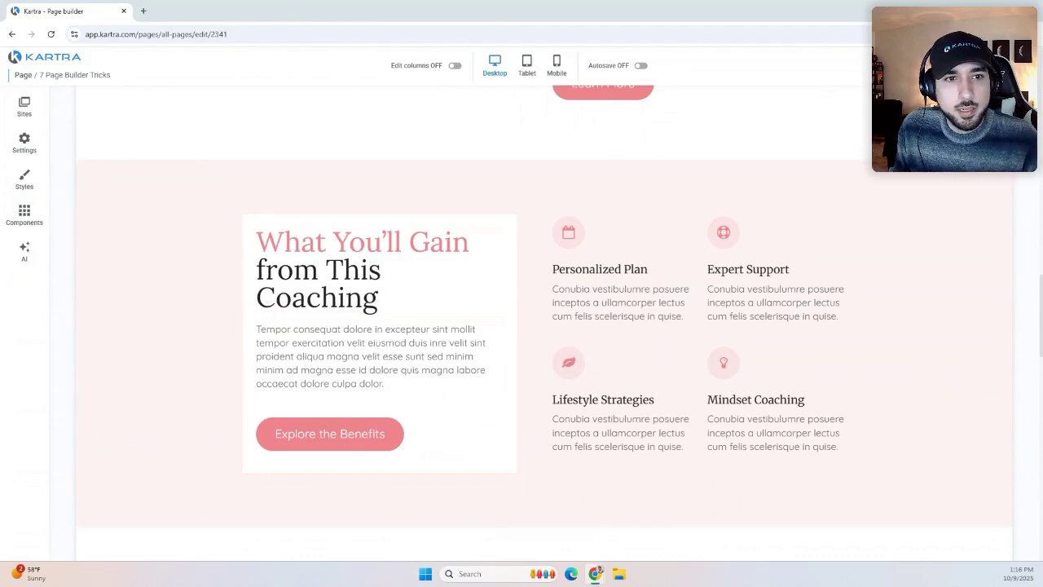
{"action": "left_click", "coordinate": [372, 373]}
{"action": "left_click", "coordinate": [301, 438]}
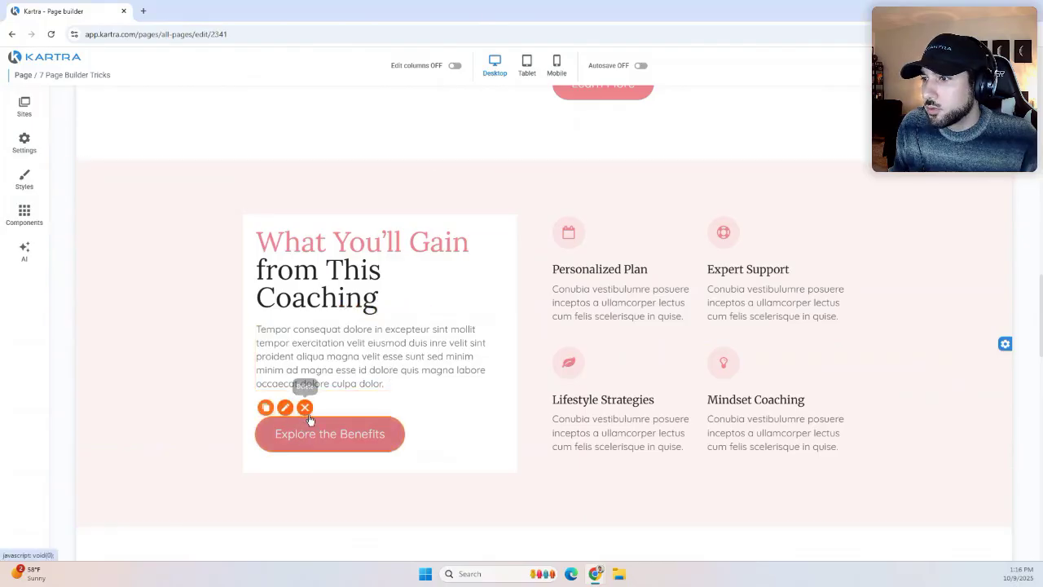
{"action": "left_click", "coordinate": [266, 220]}
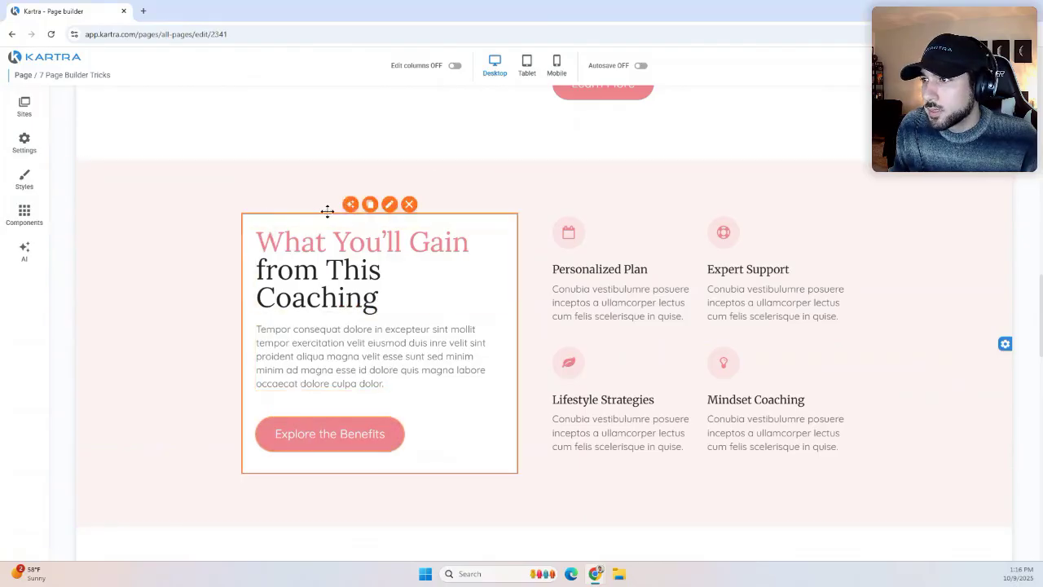
{"action": "left_click", "coordinate": [389, 204]}
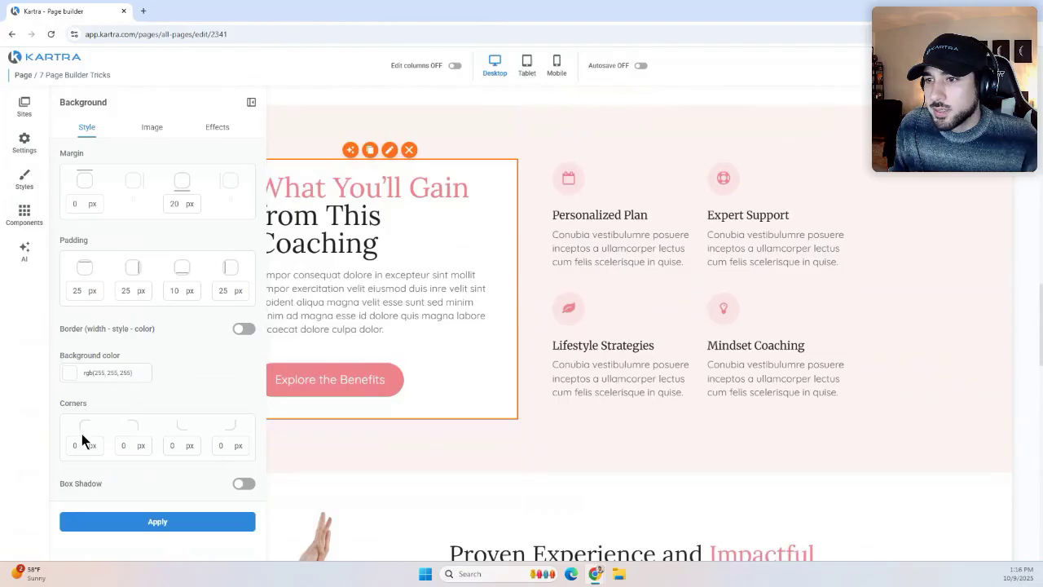
{"action": "left_click_drag", "start_coordinate": [61, 402], "coordinate": [91, 405]}
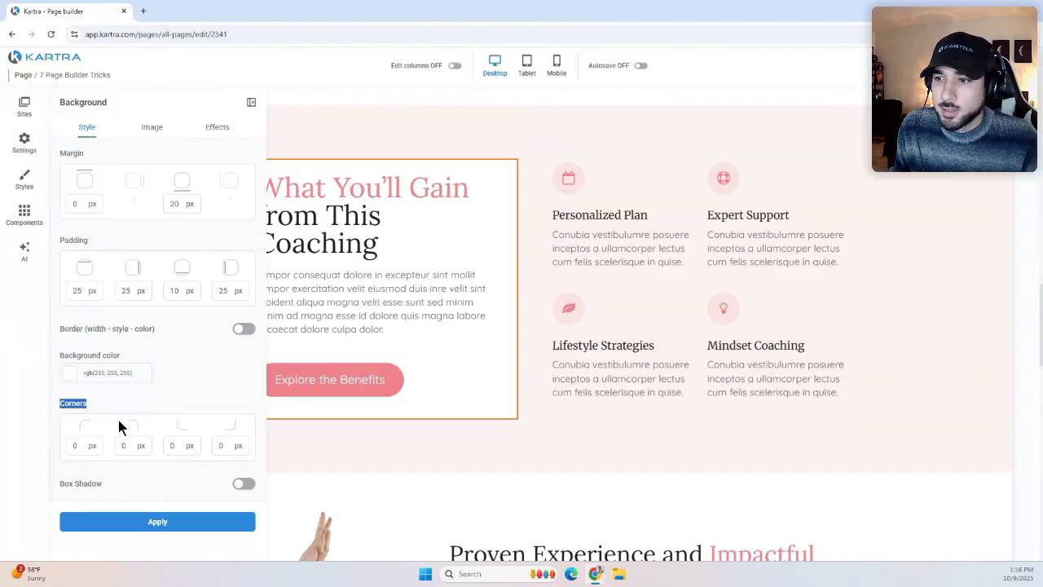
Set all four corners of the white "What You'll Gain" box to 10 px and apply them.
{"action": "left_click", "coordinate": [77, 445]}
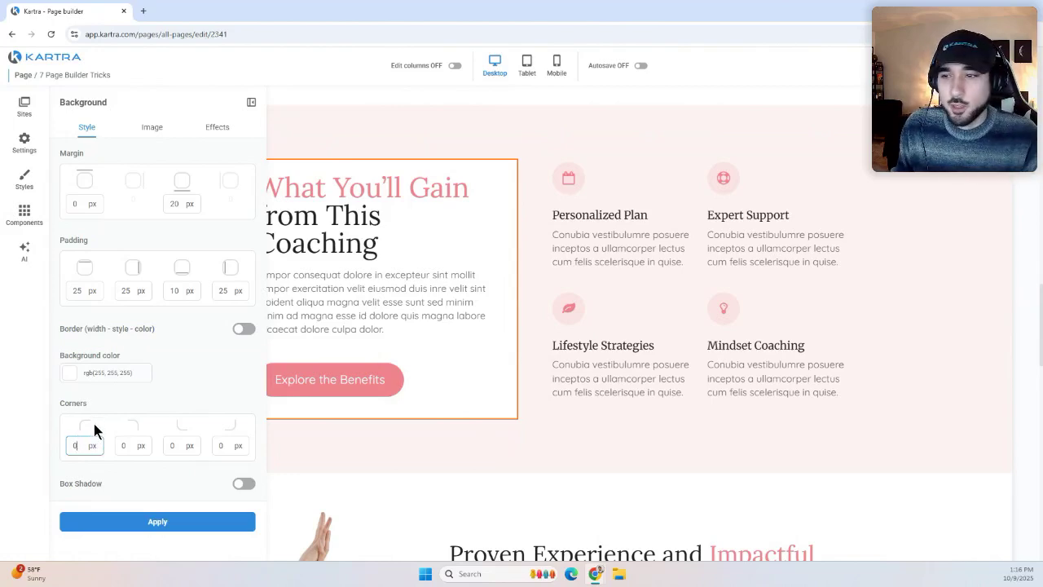
{"action": "key", "text": "BackSpace"}
{"action": "type", "text": "10"}
{"action": "left_click", "coordinate": [123, 444]}
{"action": "type", "text": "1"}
{"action": "key", "text": "Tab"}
{"action": "type", "text": "10"}
{"action": "key", "text": "Tab"}
{"action": "type", "text": "10"}
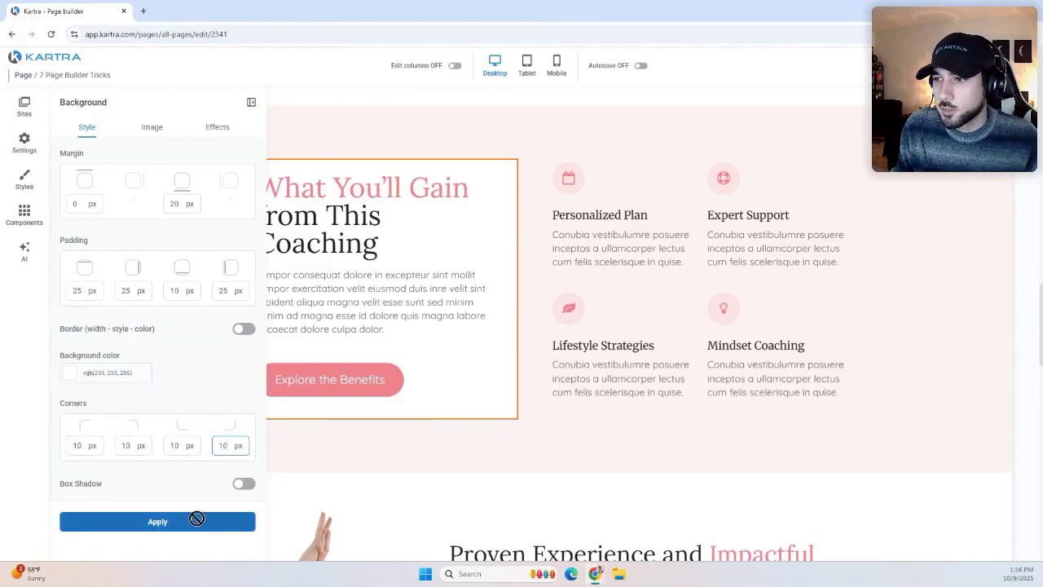
{"action": "left_click", "coordinate": [196, 520]}
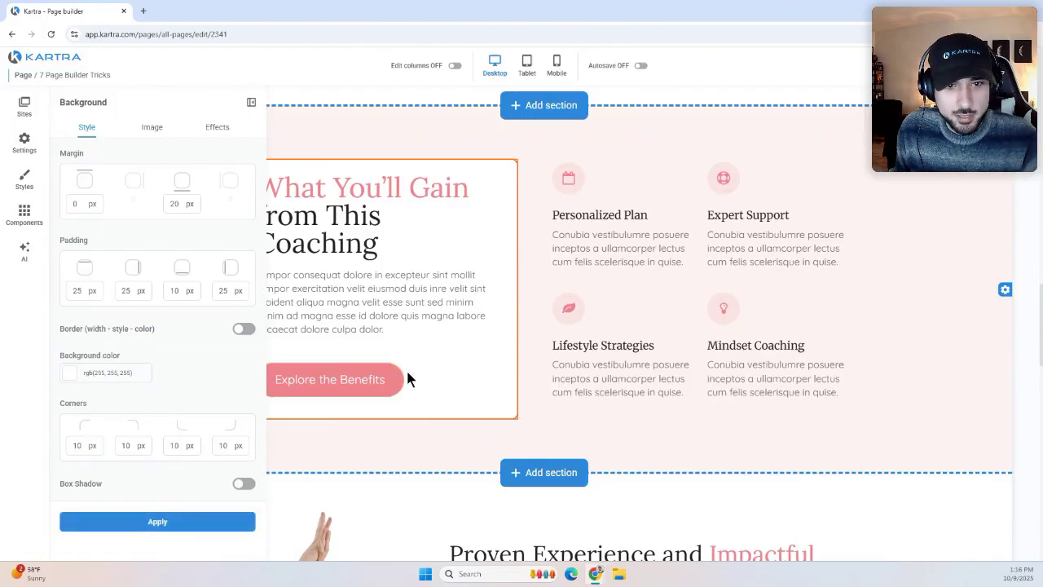
Round all four corners of the white "What You'll Gain" box to 30 px, apply, and close its settings.
{"action": "double_click", "coordinate": [72, 444]}
{"action": "type", "text": "30"}
{"action": "double_click", "coordinate": [124, 444]}
{"action": "type", "text": "30"}
{"action": "double_click", "coordinate": [174, 445]}
{"action": "type", "text": "30"}
{"action": "double_click", "coordinate": [222, 444]}
{"action": "type", "text": "30"}
{"action": "left_click", "coordinate": [211, 521]}
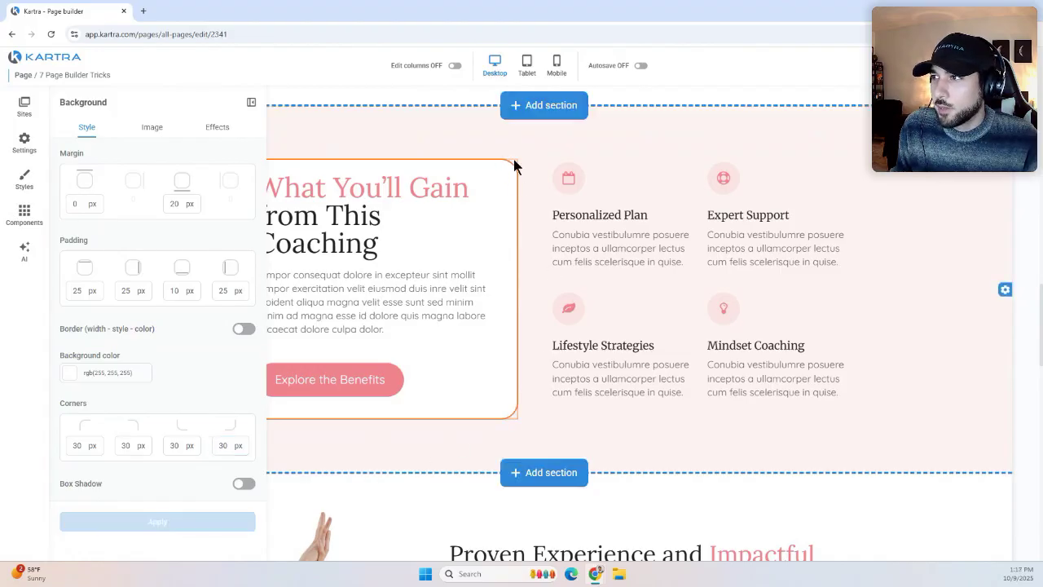
{"action": "left_click", "coordinate": [251, 102]}
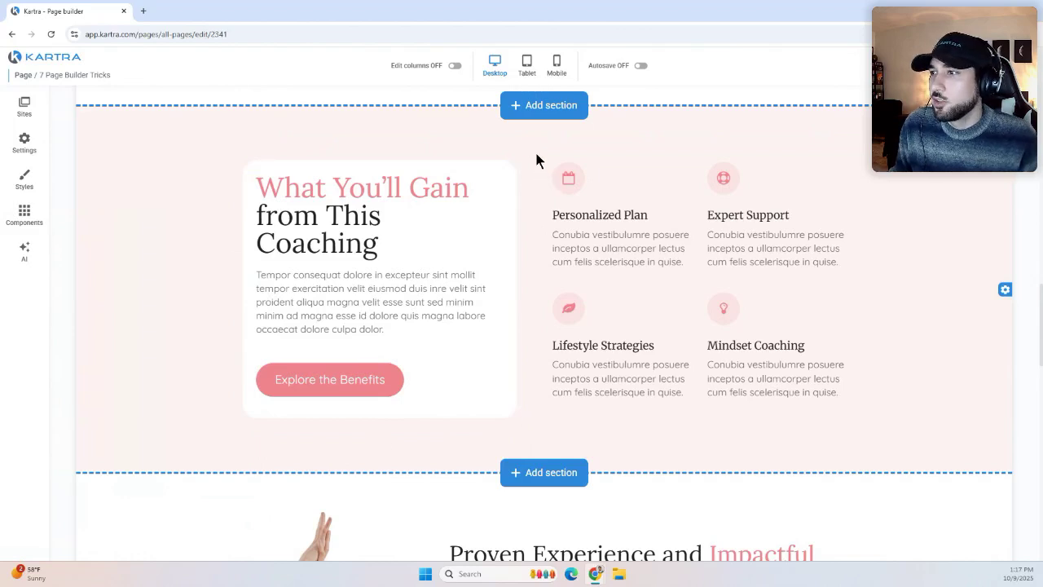
Open the style settings of the ladybug image in the "Meet Your Guide to Wellness" section.
{"action": "scroll", "coordinate": [536, 161], "scroll_direction": "down", "scroll_amount": 1}
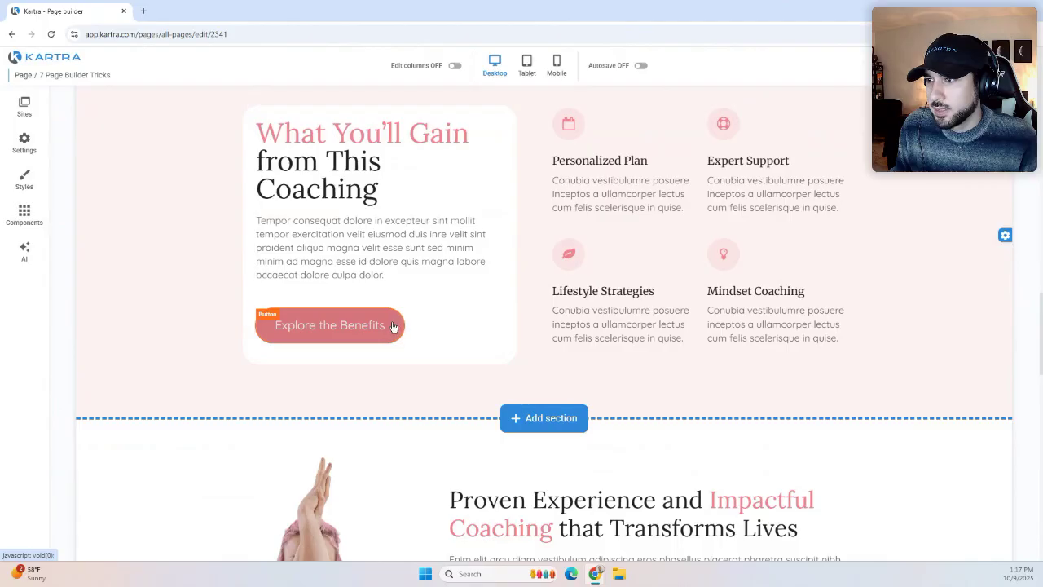
{"action": "scroll", "coordinate": [366, 325], "scroll_direction": "down", "scroll_amount": 2}
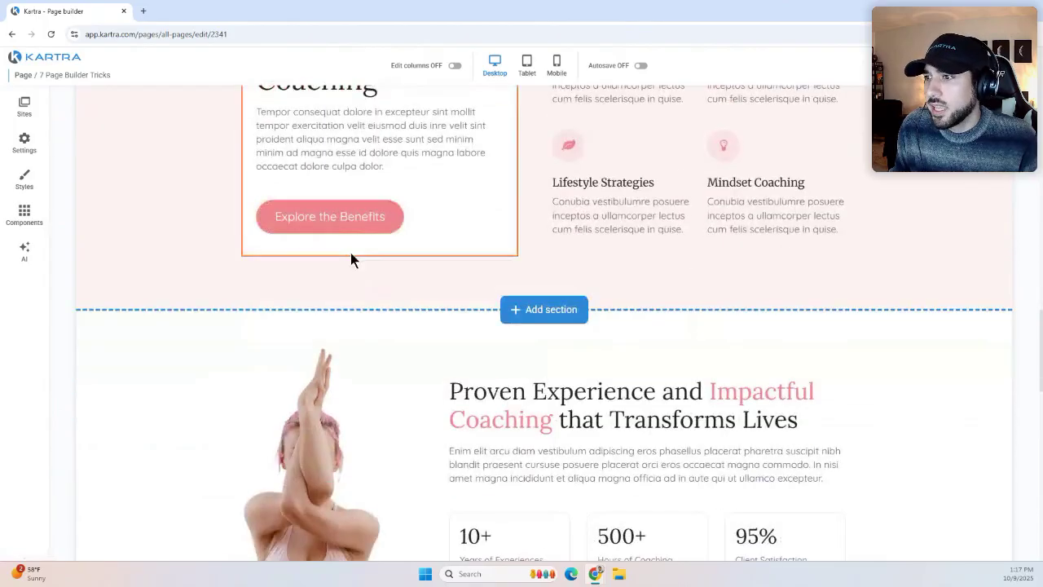
{"action": "scroll", "coordinate": [354, 255], "scroll_direction": "down", "scroll_amount": 3}
{"action": "scroll", "coordinate": [575, 241], "scroll_direction": "up", "scroll_amount": 12}
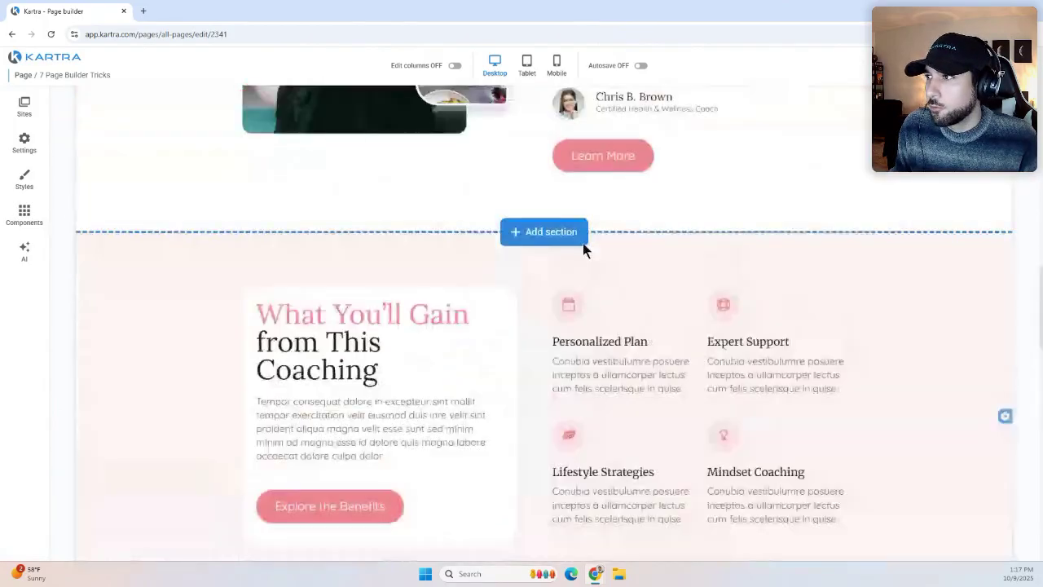
{"action": "mouse_move", "coordinate": [599, 250]}
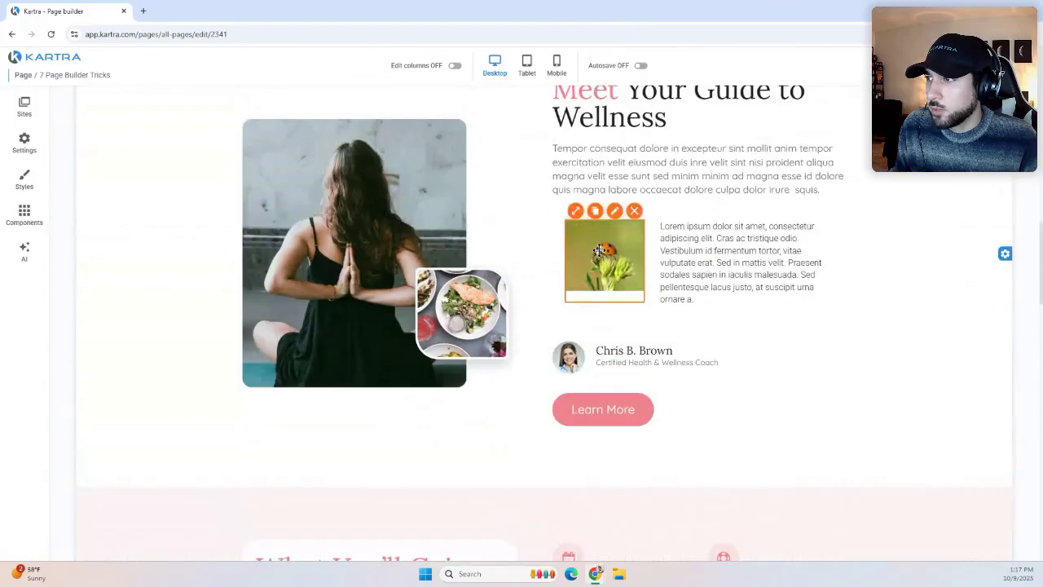
{"action": "left_click", "coordinate": [615, 212]}
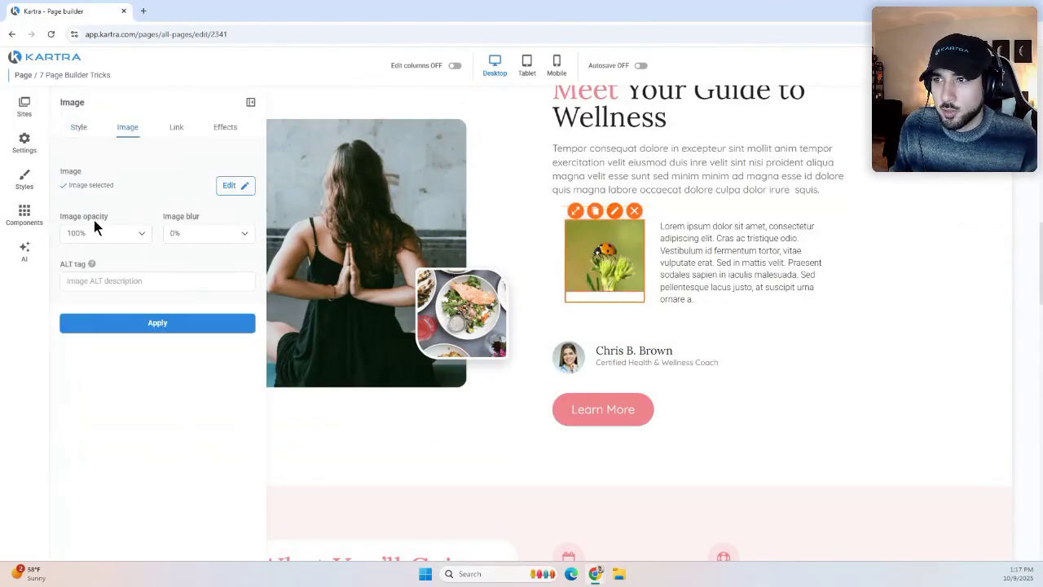
{"action": "left_click", "coordinate": [78, 131]}
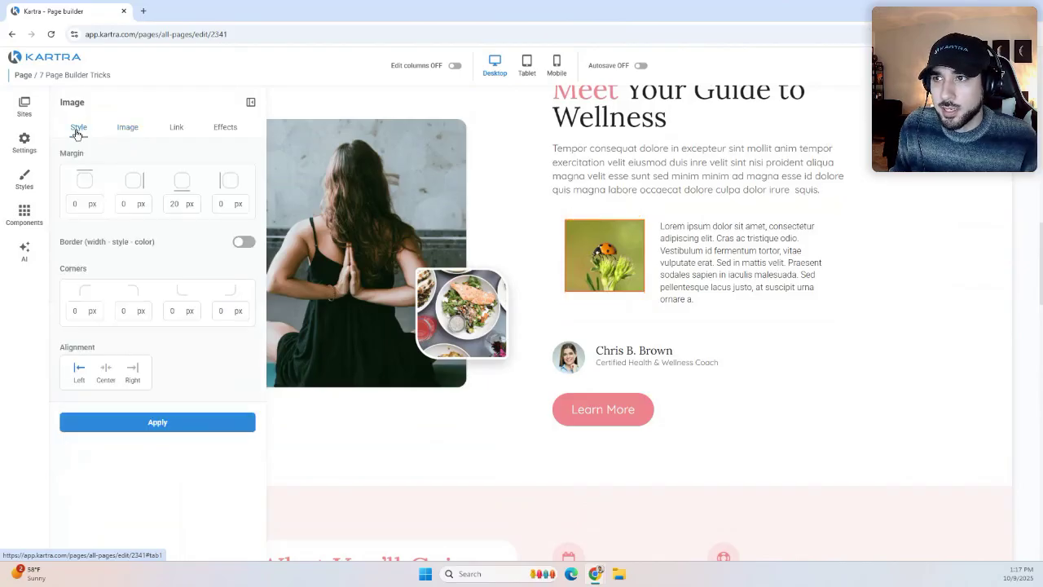
Set all four corners of the ladybug image to 30 px and apply them.
{"action": "double_click", "coordinate": [76, 312]}
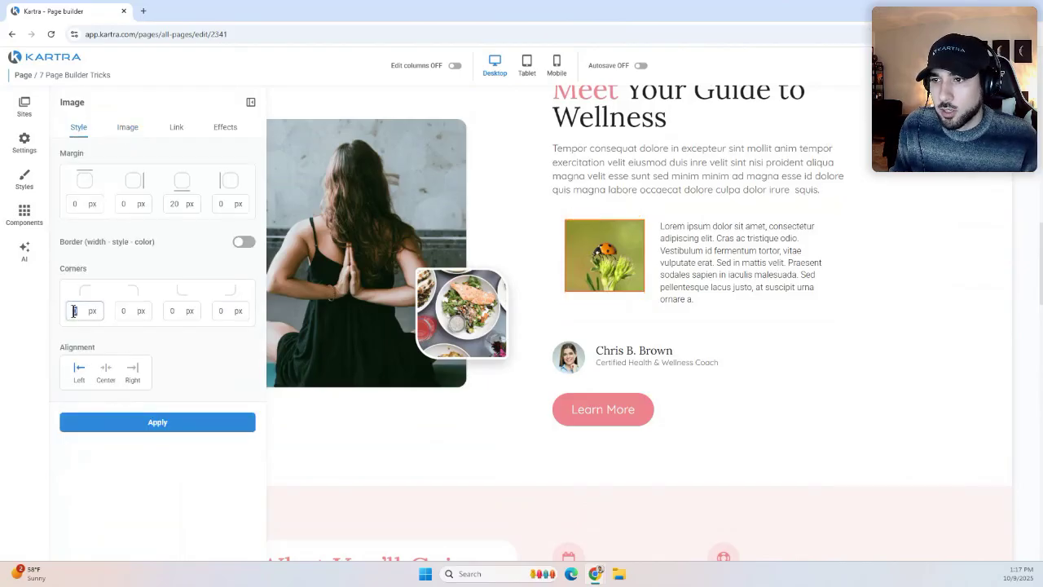
{"action": "type", "text": "30"}
{"action": "double_click", "coordinate": [126, 313]}
{"action": "type", "text": "30"}
{"action": "double_click", "coordinate": [174, 312]}
{"action": "type", "text": "30"}
{"action": "double_click", "coordinate": [223, 312]}
{"action": "type", "text": "30"}
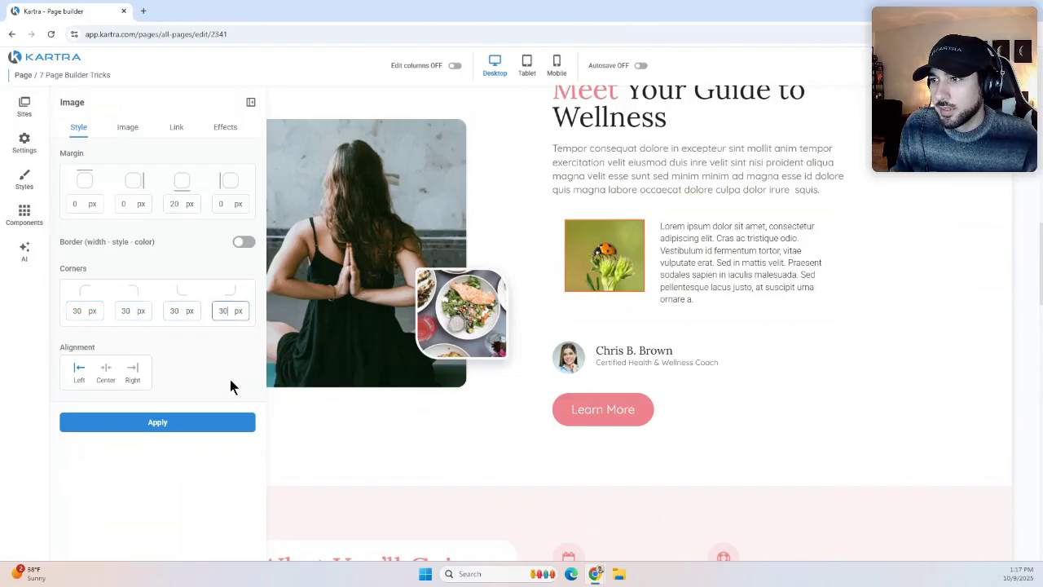
{"action": "left_click", "coordinate": [200, 421]}
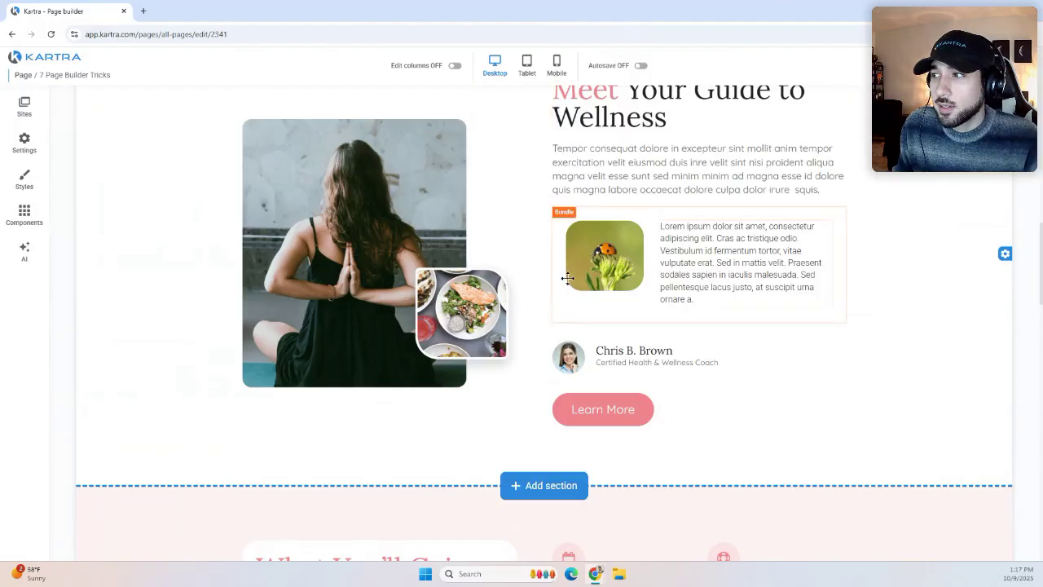
Round all four corners of the ladybug image to 100 px, apply, and close its settings.
{"action": "left_click", "coordinate": [579, 251]}
{"action": "left_click", "coordinate": [614, 211]}
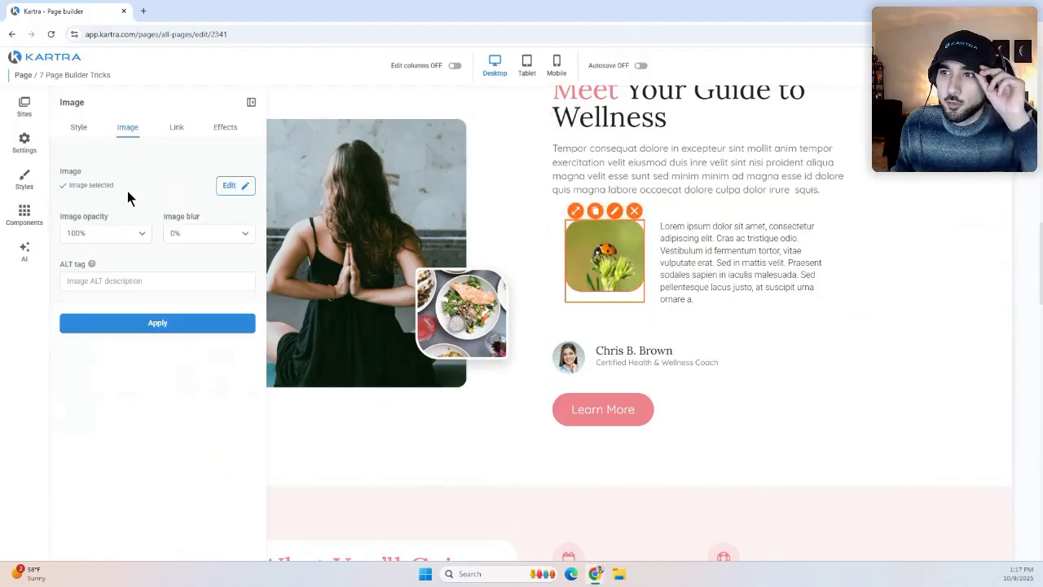
{"action": "left_click", "coordinate": [79, 128]}
{"action": "left_click", "coordinate": [74, 310]}
{"action": "double_click", "coordinate": [90, 310]}
{"action": "type", "text": "100"}
{"action": "double_click", "coordinate": [124, 311]}
{"action": "type", "text": "100"}
{"action": "double_click", "coordinate": [179, 311]}
{"action": "type", "text": "100"}
{"action": "double_click", "coordinate": [222, 311]}
{"action": "type", "text": "100"}
{"action": "left_click", "coordinate": [205, 422]}
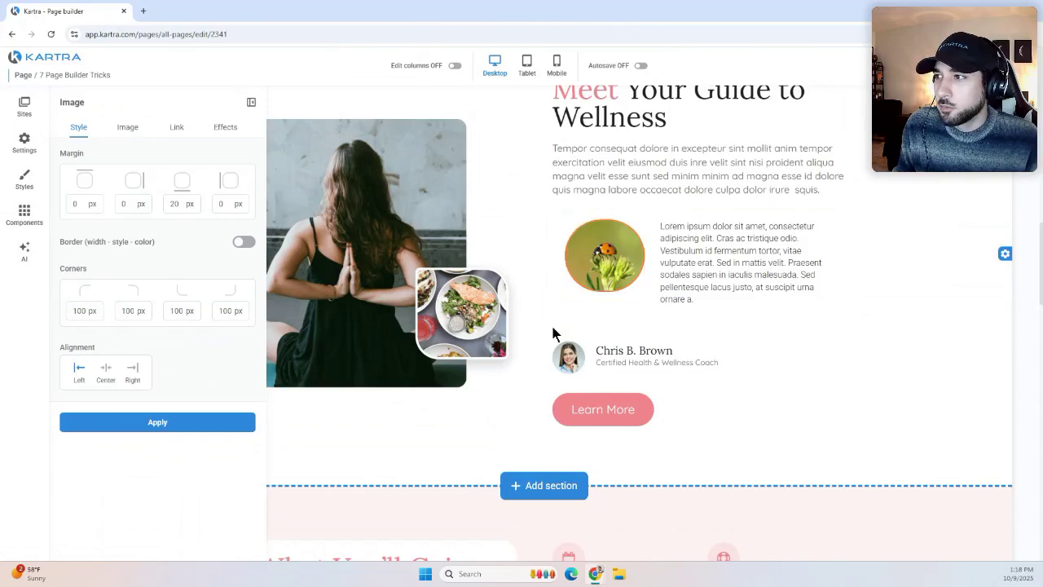
{"action": "left_click", "coordinate": [536, 300]}
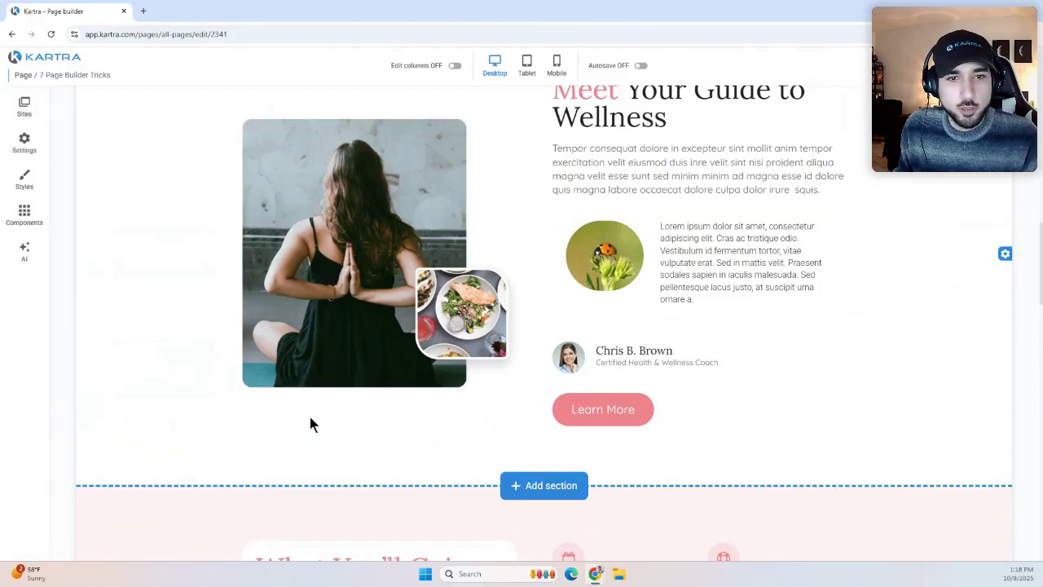
Browse the Buttons component templates to compare square and rounded designs, and close the component library.
{"action": "scroll", "coordinate": [324, 410], "scroll_direction": "down", "scroll_amount": 2}
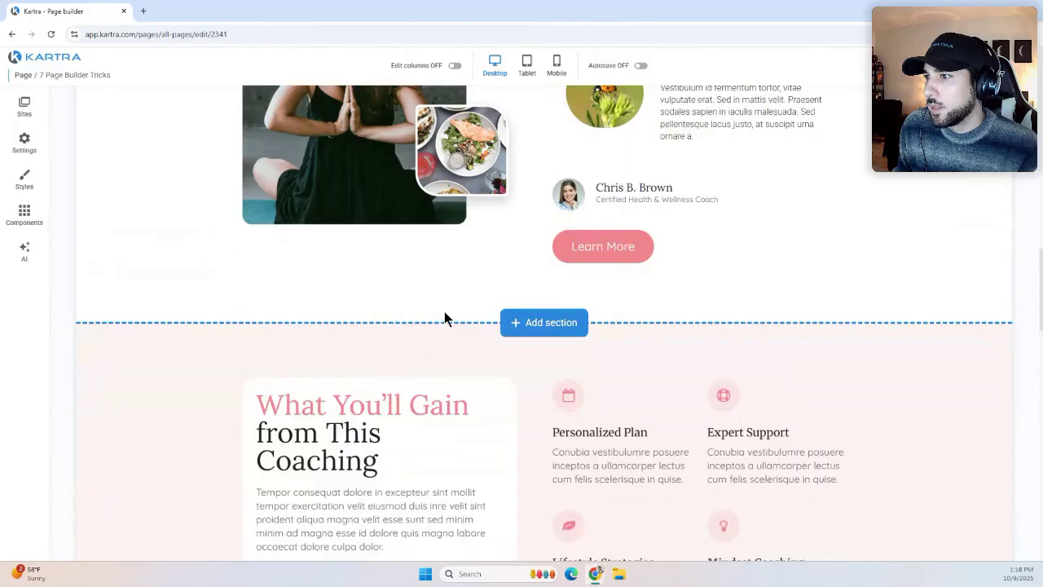
{"action": "scroll", "coordinate": [446, 318], "scroll_direction": "down", "scroll_amount": 2}
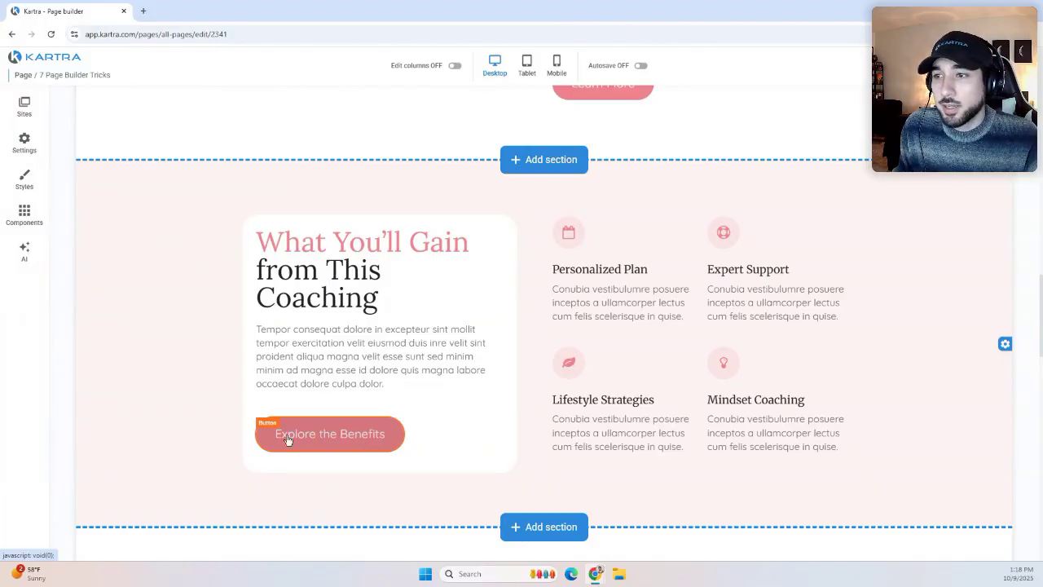
{"action": "left_click", "coordinate": [24, 220]}
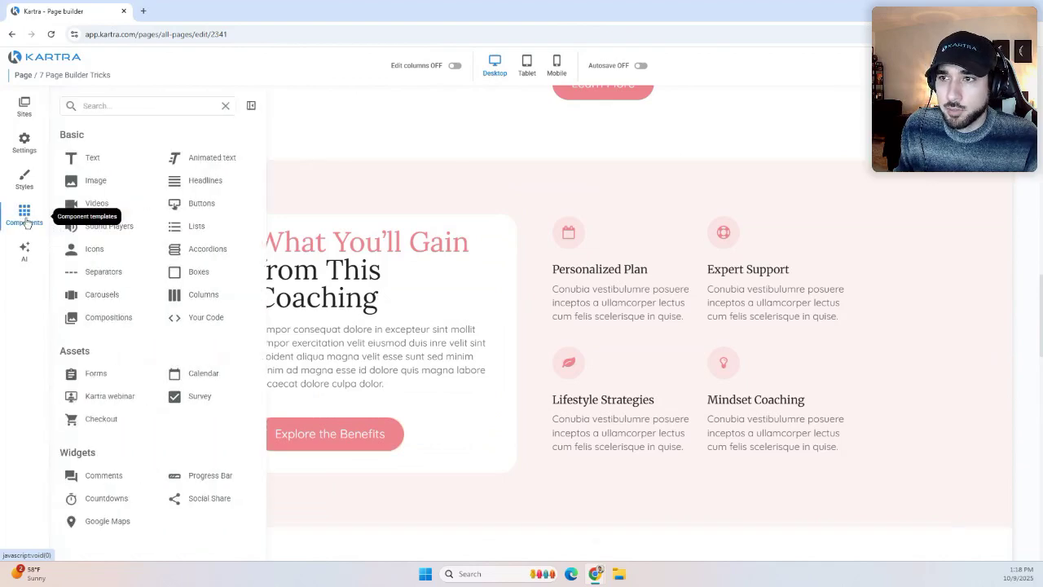
{"action": "left_click", "coordinate": [202, 206]}
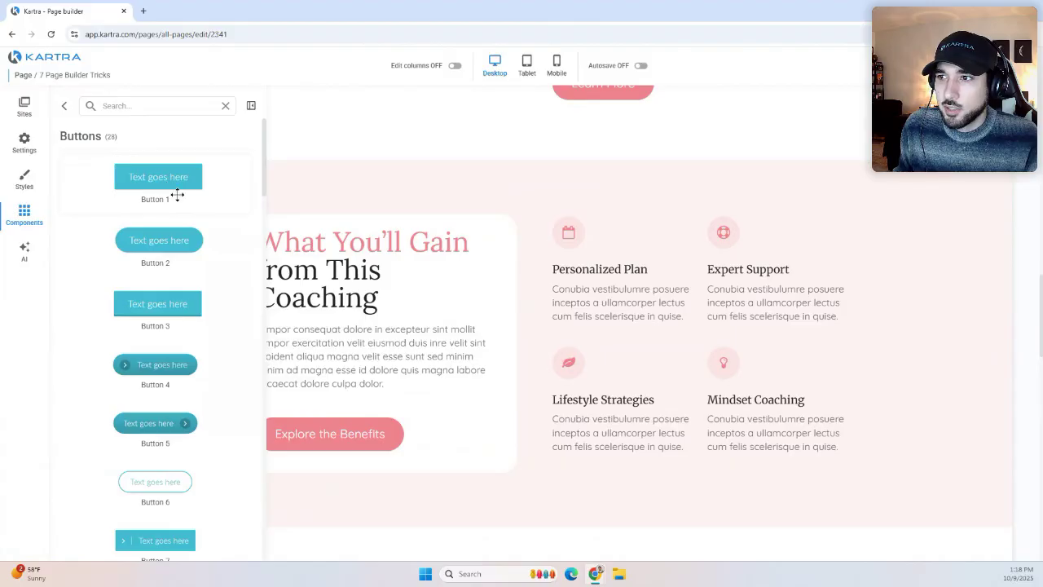
{"action": "scroll", "coordinate": [178, 226], "scroll_direction": "down", "scroll_amount": 1}
{"action": "scroll", "coordinate": [178, 226], "scroll_direction": "down", "scroll_amount": 2}
{"action": "scroll", "coordinate": [179, 244], "scroll_direction": "up", "scroll_amount": 2}
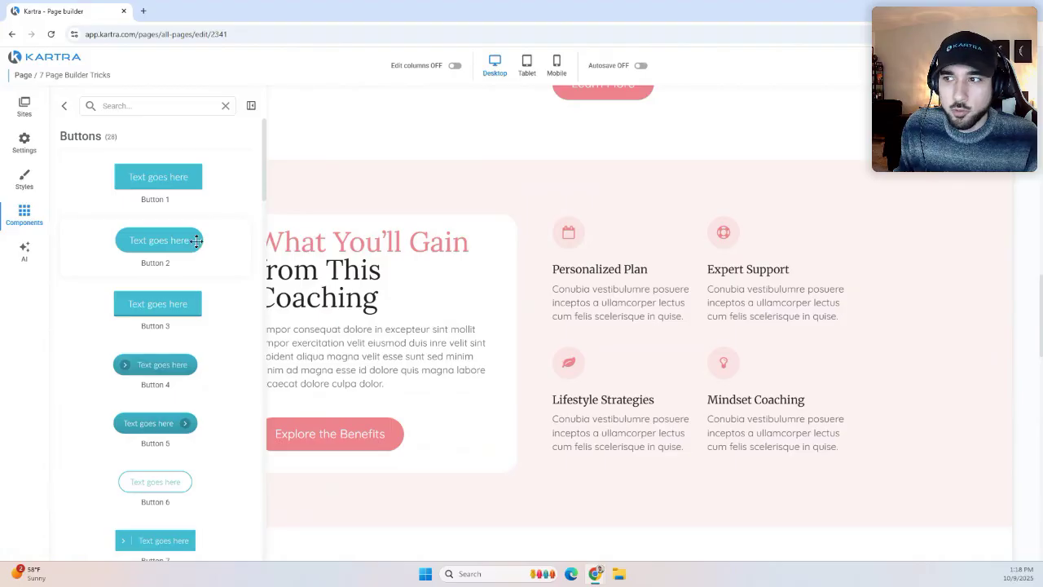
{"action": "scroll", "coordinate": [193, 241], "scroll_direction": "down", "scroll_amount": 2}
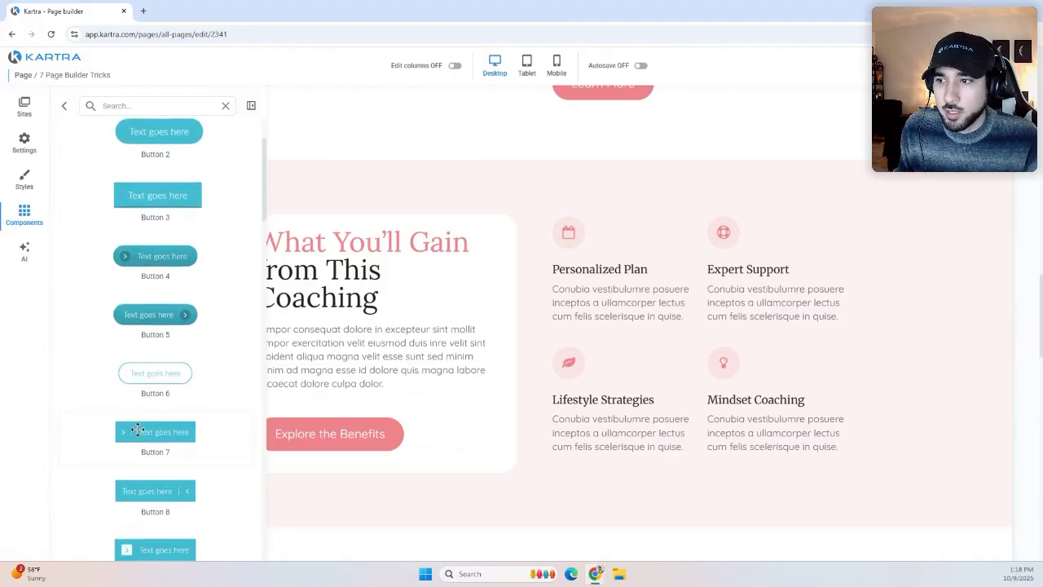
{"action": "scroll", "coordinate": [183, 426], "scroll_direction": "down", "scroll_amount": 2}
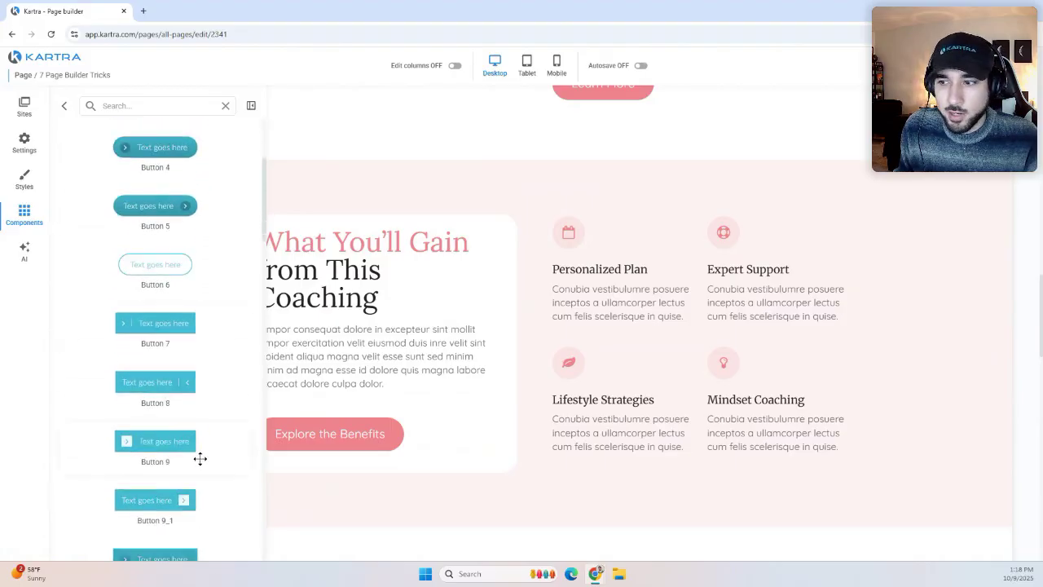
{"action": "scroll", "coordinate": [201, 420], "scroll_direction": "up", "scroll_amount": 3}
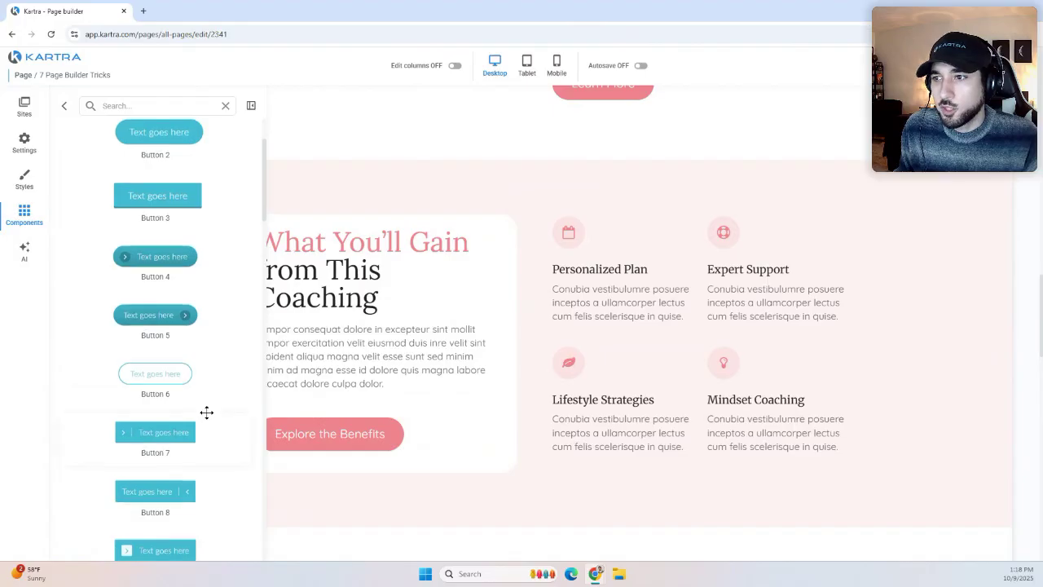
{"action": "scroll", "coordinate": [206, 412], "scroll_direction": "up", "scroll_amount": 1}
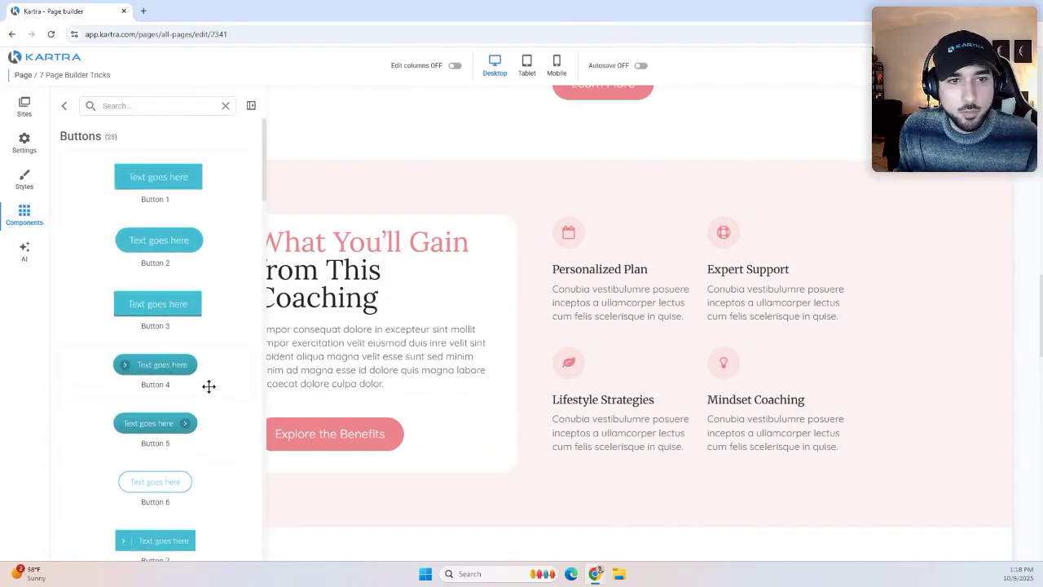
{"action": "left_click", "coordinate": [252, 109]}
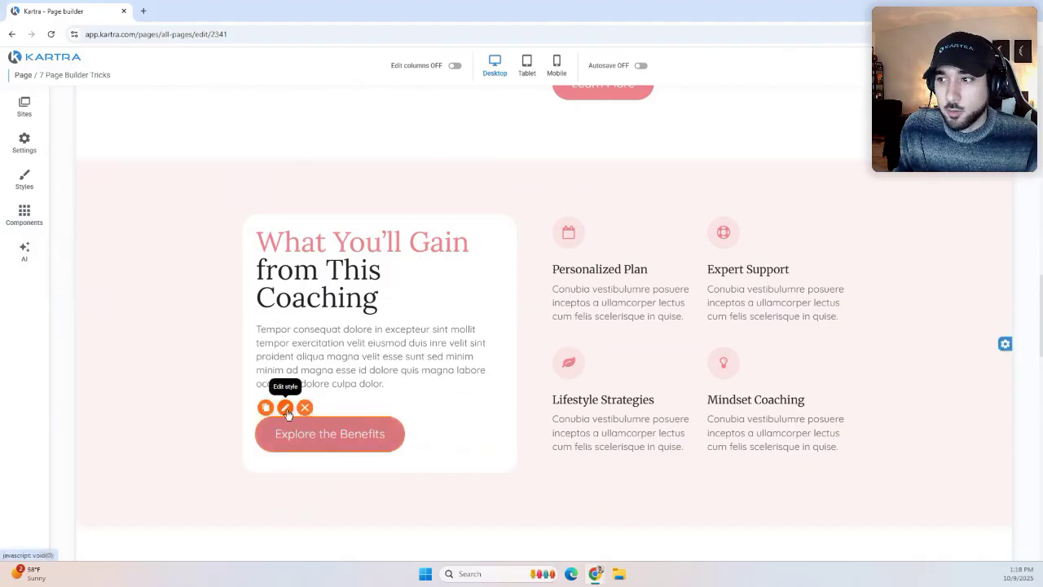
Inspect the corner values in the "Explore the Benefits" button's style settings and close them without applying anything.
{"action": "left_click", "coordinate": [286, 410]}
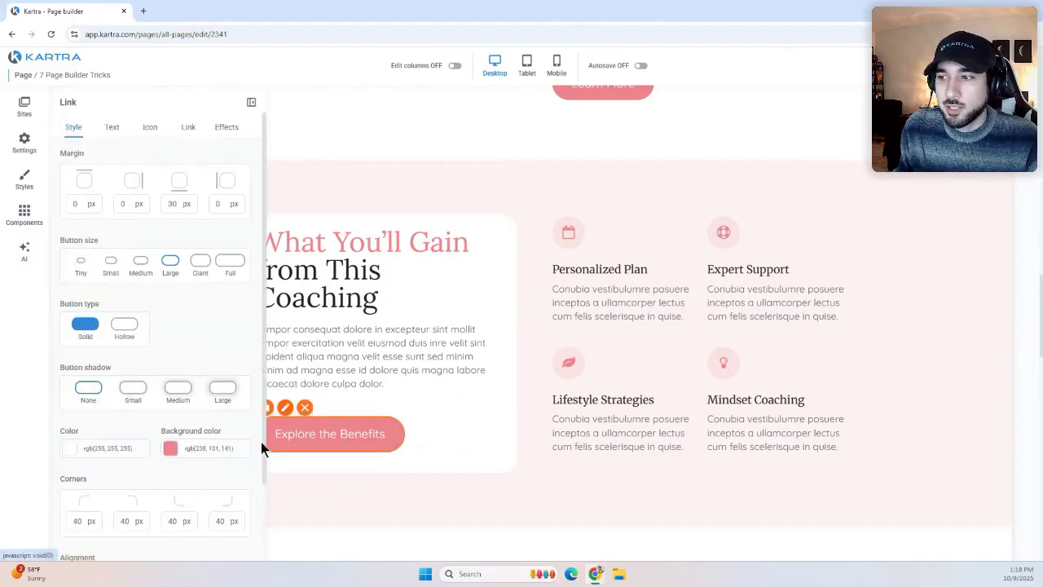
{"action": "scroll", "coordinate": [160, 473], "scroll_direction": "down", "scroll_amount": 1}
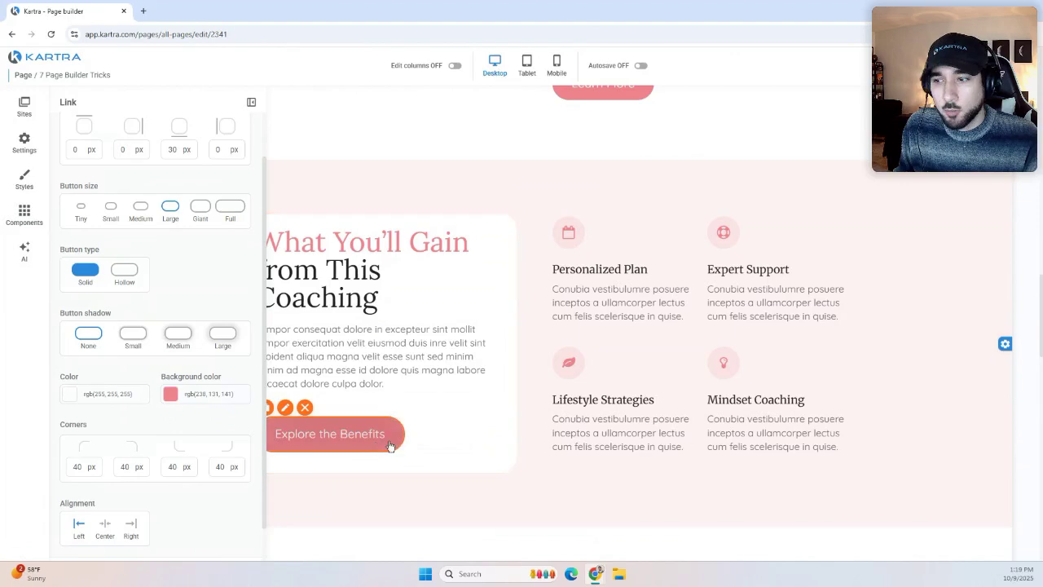
{"action": "double_click", "coordinate": [77, 466]}
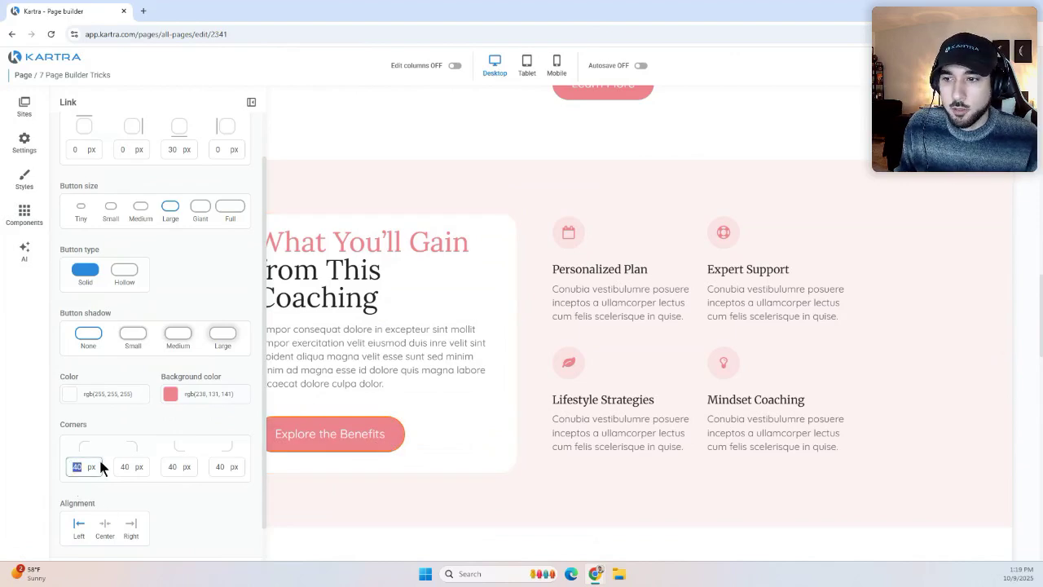
{"action": "double_click", "coordinate": [126, 466]}
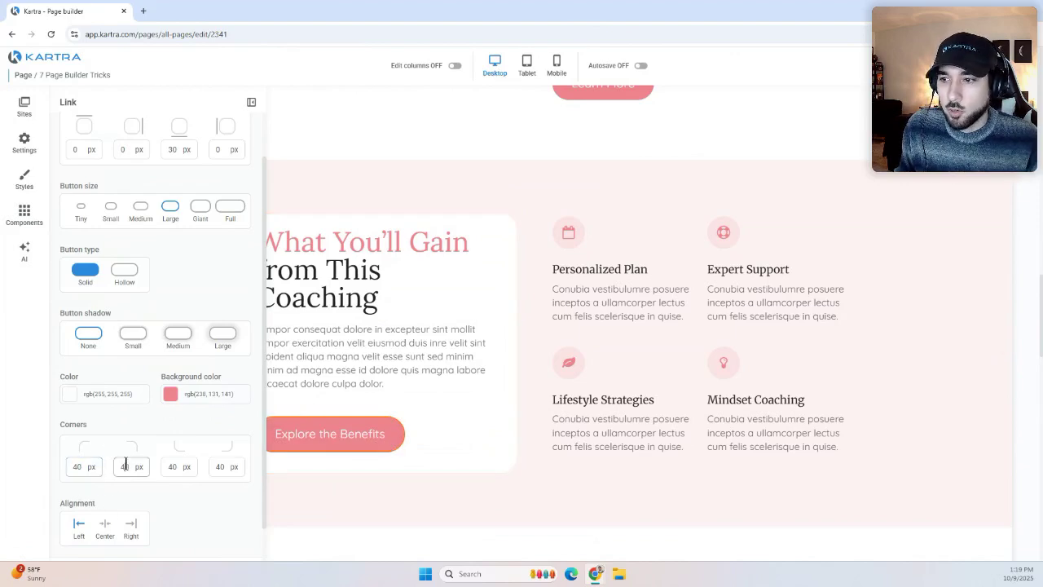
{"action": "left_click", "coordinate": [173, 466]}
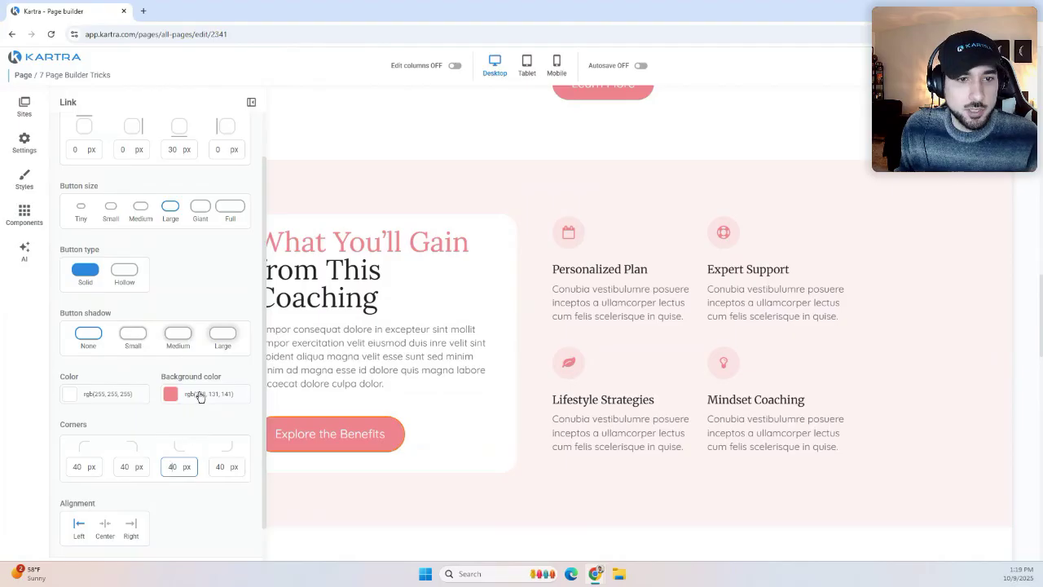
{"action": "scroll", "coordinate": [200, 404], "scroll_direction": "up", "scroll_amount": 1}
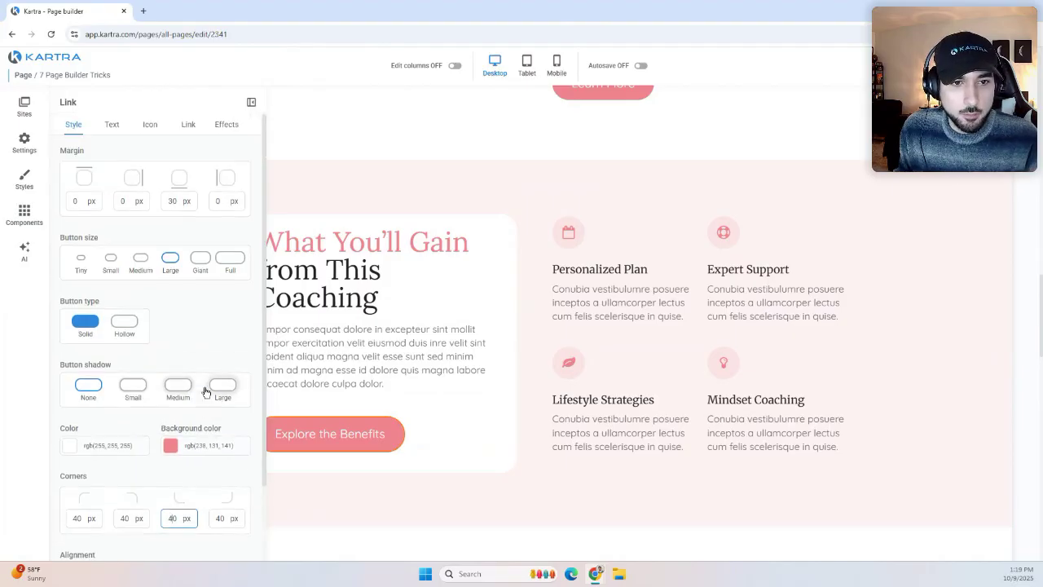
{"action": "left_click", "coordinate": [250, 104]}
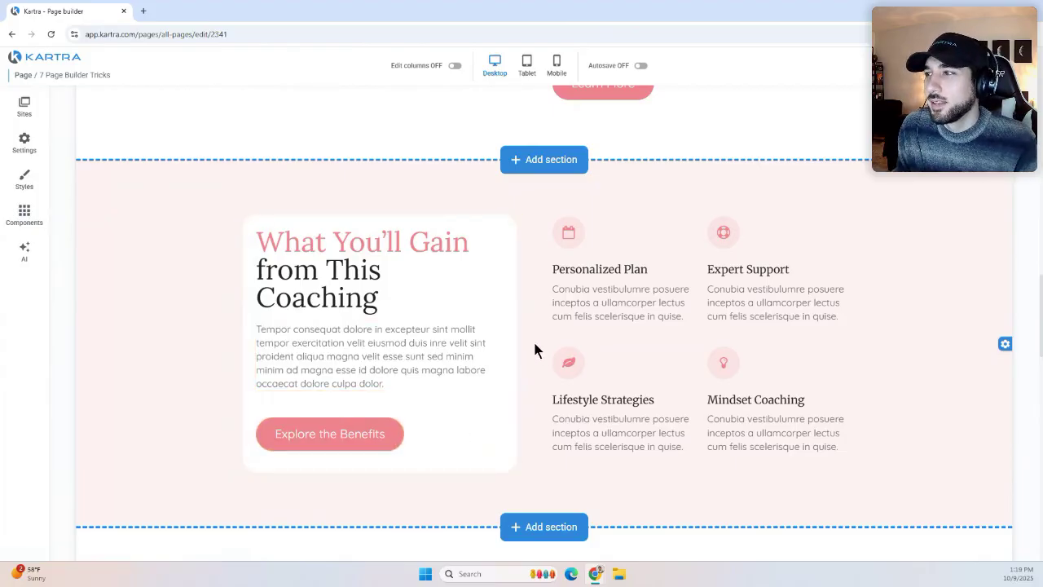
Advance the slideshow under the Learn Kartra Live logo to the "Spacing elements for consistent designs" slide.
{"action": "scroll", "coordinate": [534, 350], "scroll_direction": "up", "scroll_amount": 3}
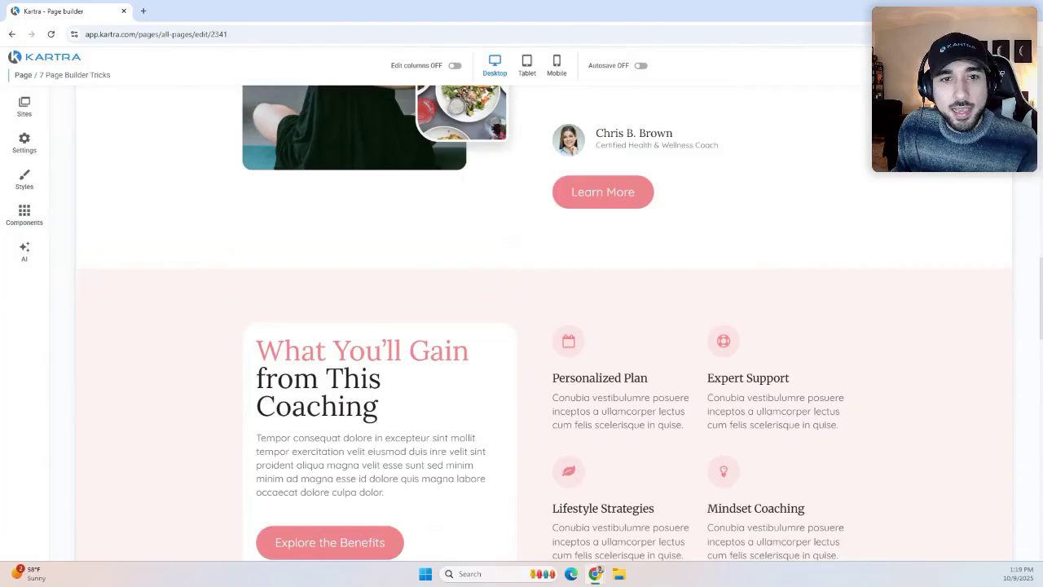
{"action": "scroll", "coordinate": [299, 284], "scroll_direction": "down", "scroll_amount": 1}
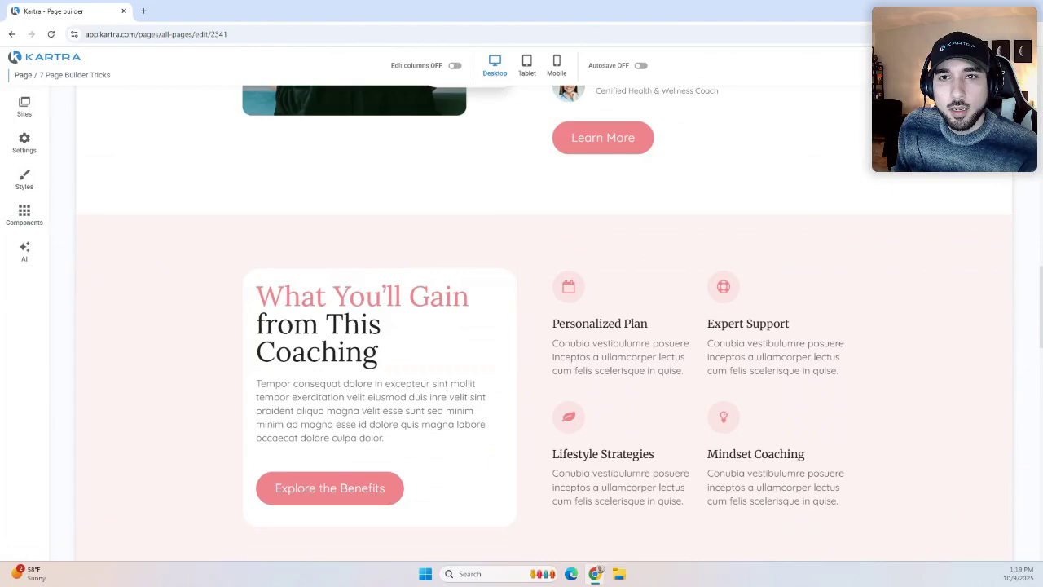
{"action": "scroll", "coordinate": [326, 203], "scroll_direction": "up", "scroll_amount": 5}
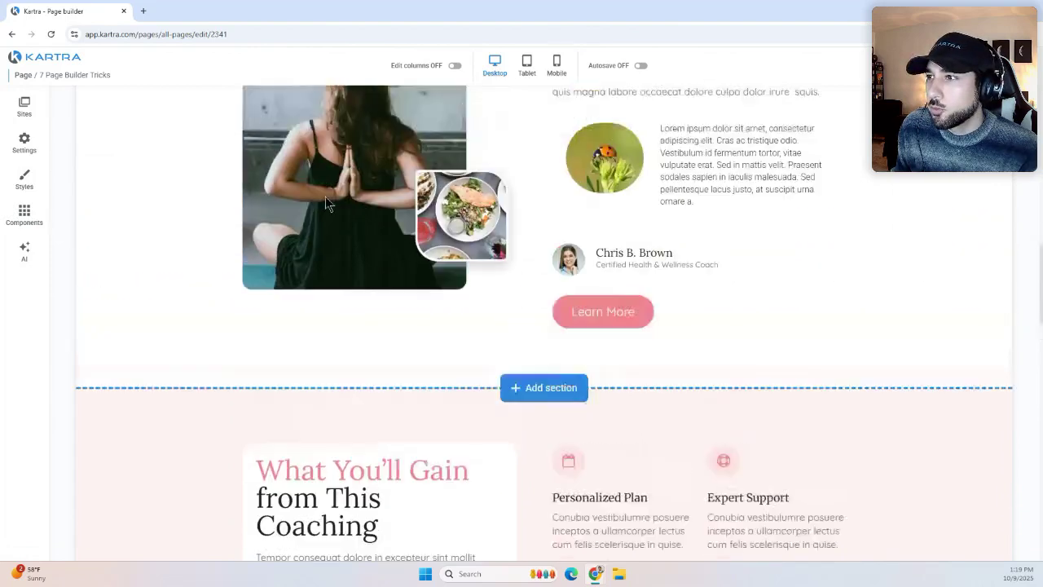
{"action": "scroll", "coordinate": [367, 212], "scroll_direction": "up", "scroll_amount": 9}
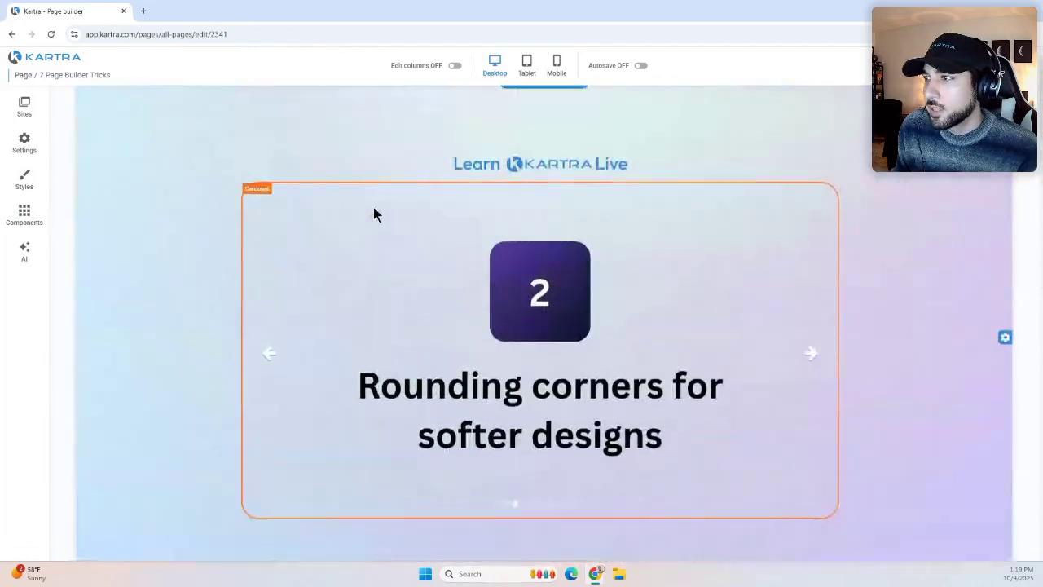
{"action": "left_click", "coordinate": [815, 355]}
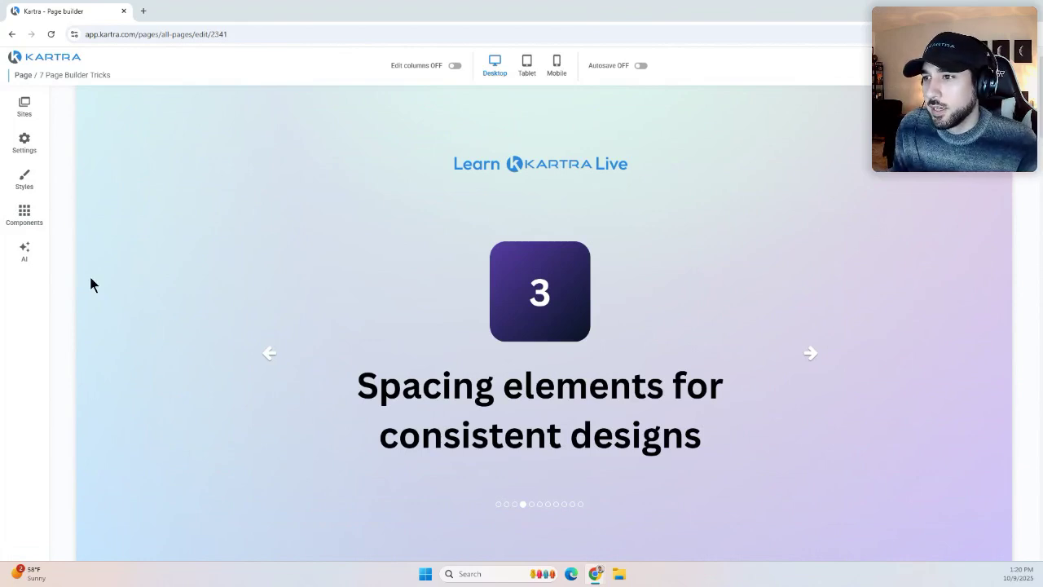
{"action": "scroll", "coordinate": [230, 290], "scroll_direction": "down", "scroll_amount": 3}
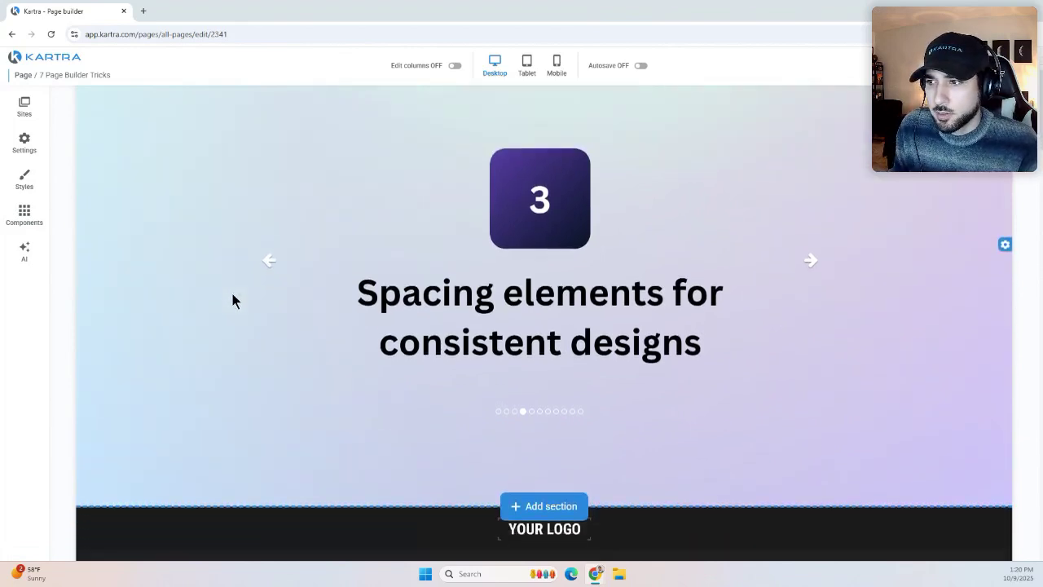
Open the style settings of the "Claim Your Free Coaching Session" heading, examine its margin options, and close them without applying changes.
{"action": "scroll", "coordinate": [234, 297], "scroll_direction": "down", "scroll_amount": 3}
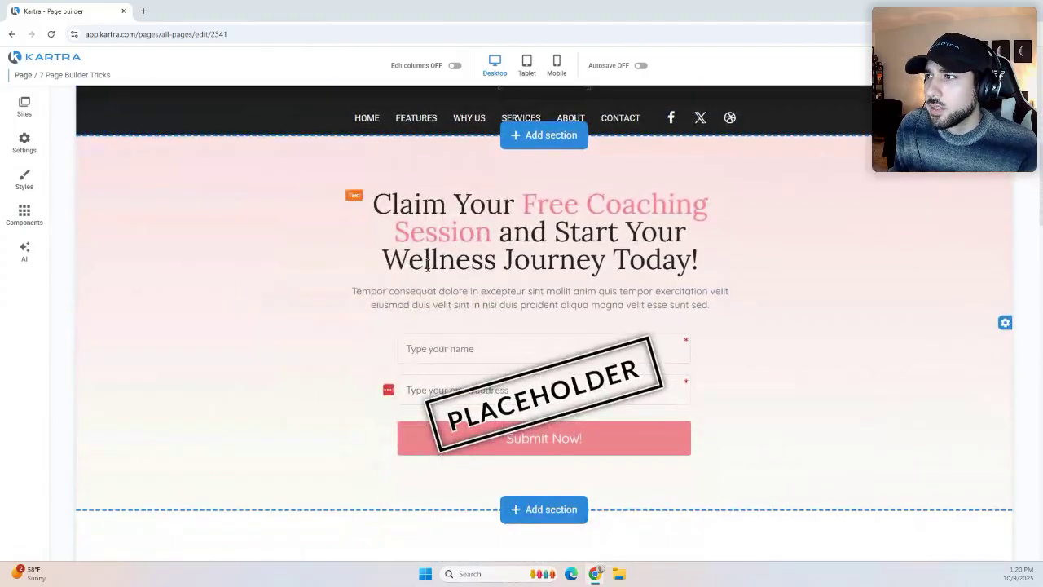
{"action": "left_click", "coordinate": [506, 229]}
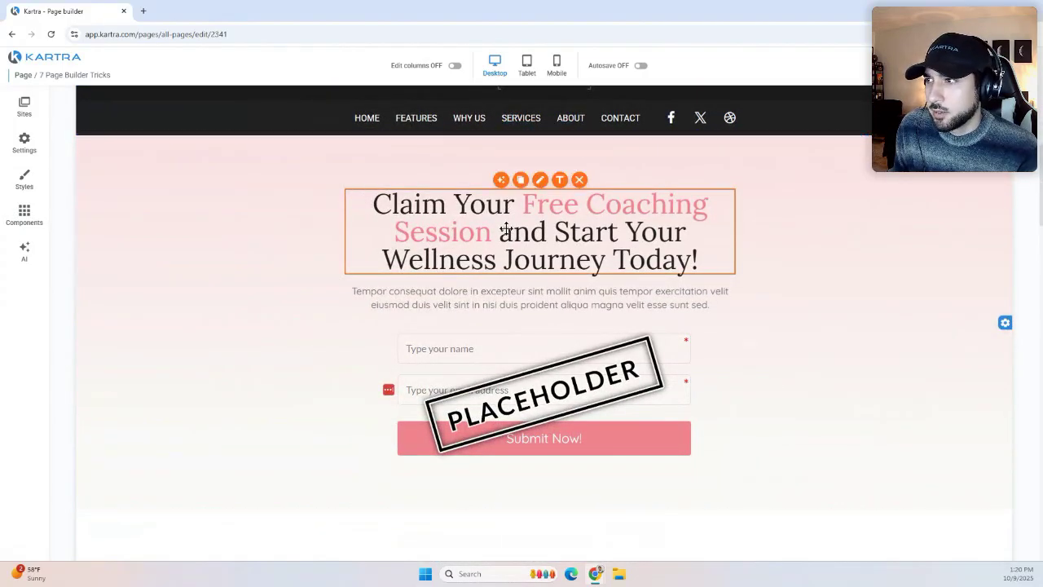
{"action": "left_click", "coordinate": [541, 180]}
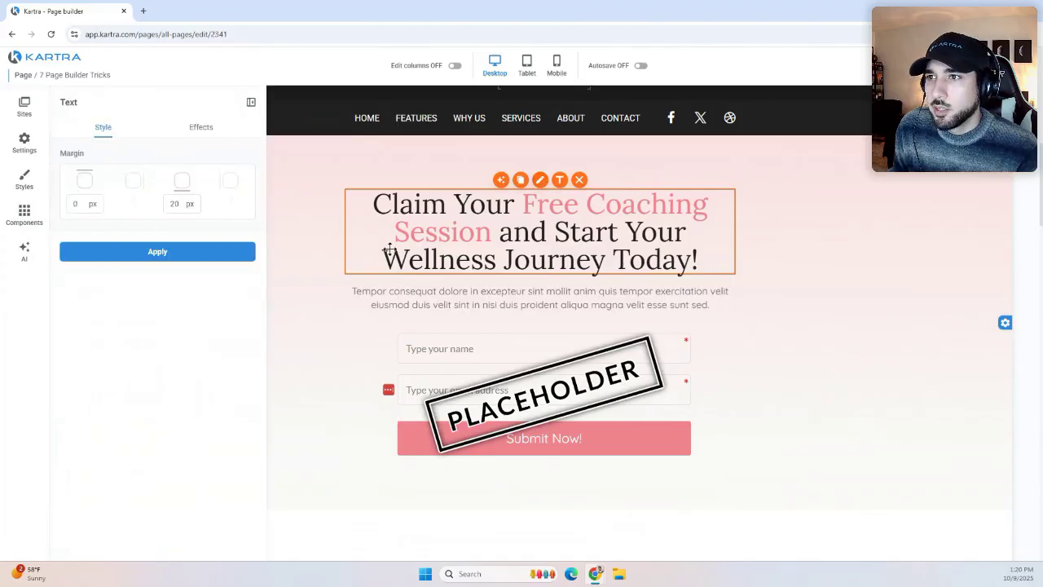
{"action": "left_click_drag", "start_coordinate": [62, 156], "coordinate": [79, 160]}
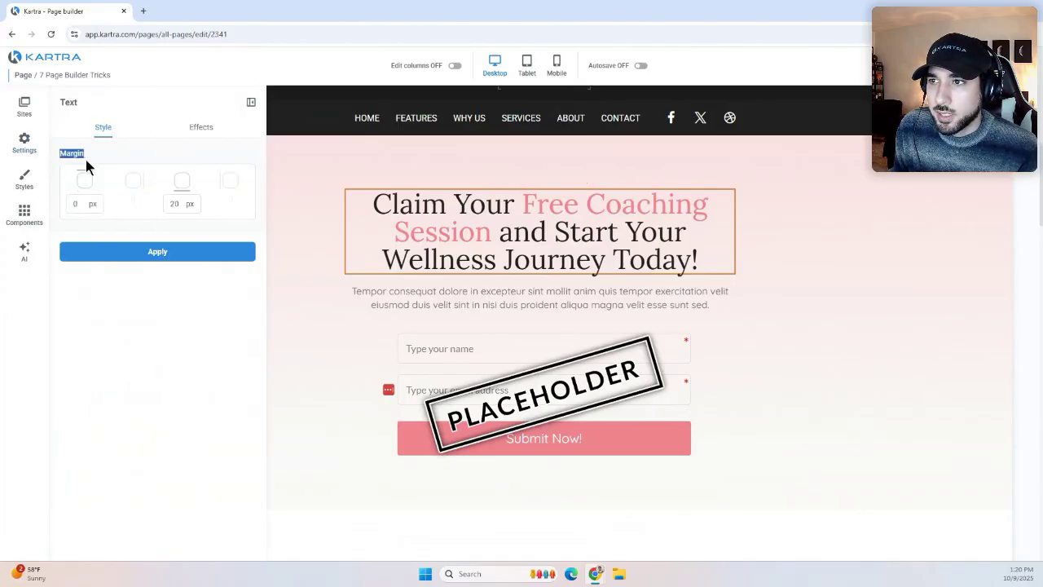
{"action": "left_click", "coordinate": [103, 157]}
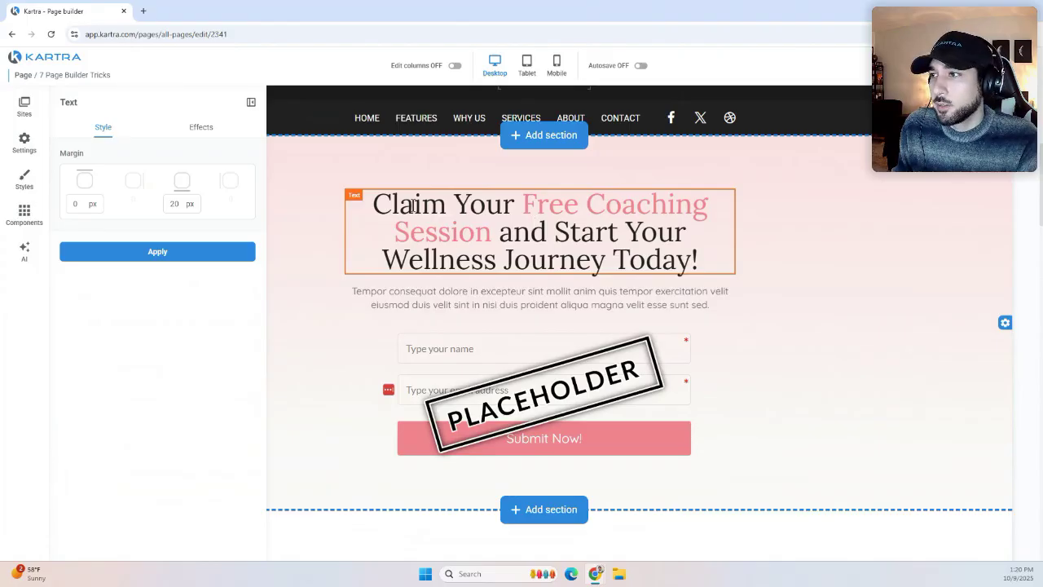
{"action": "left_click", "coordinate": [251, 102]}
Set the "Claim Your Free Coaching Session" heading's bottom margin to 40 px and apply it.
{"action": "left_click", "coordinate": [496, 230]}
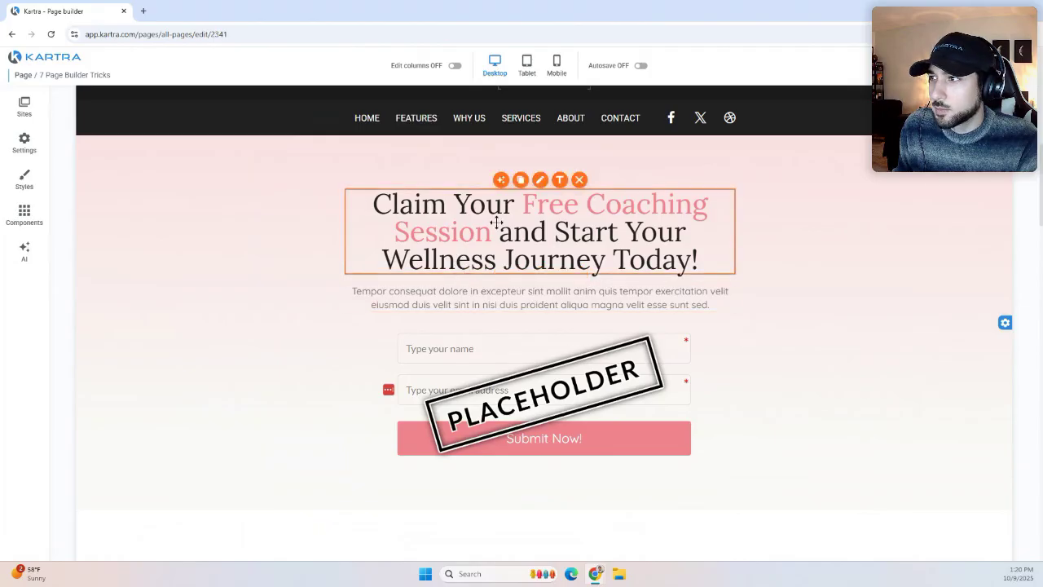
{"action": "left_click", "coordinate": [540, 180]}
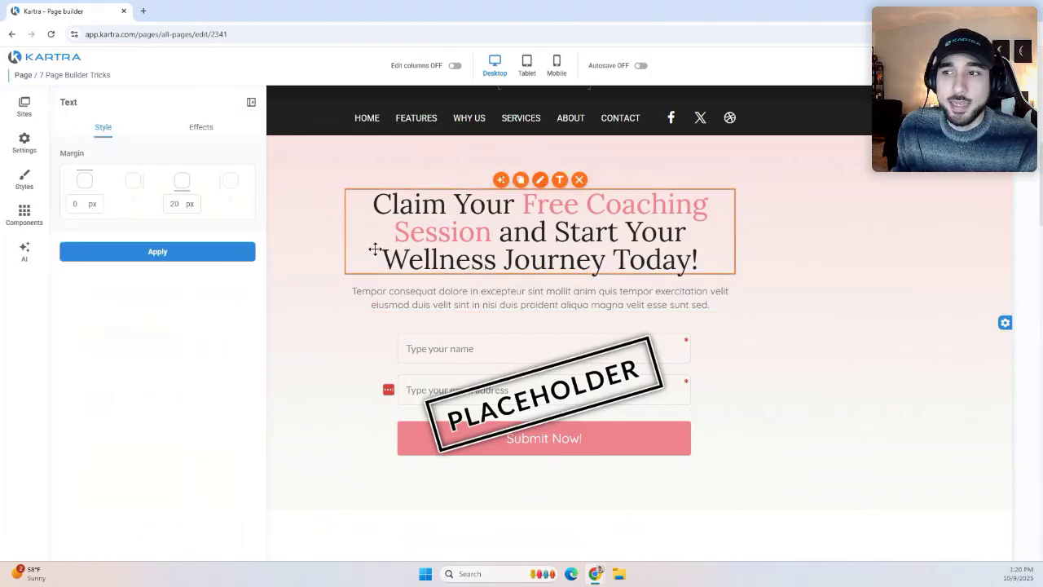
{"action": "left_click", "coordinate": [174, 204]}
{"action": "double_click", "coordinate": [180, 203]}
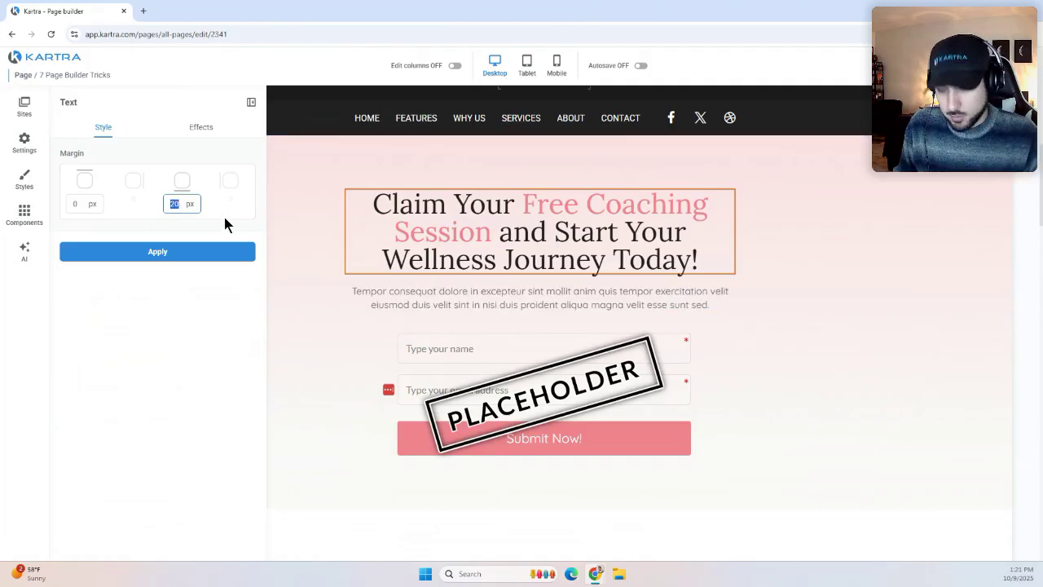
{"action": "type", "text": "40"}
{"action": "left_click", "coordinate": [196, 252]}
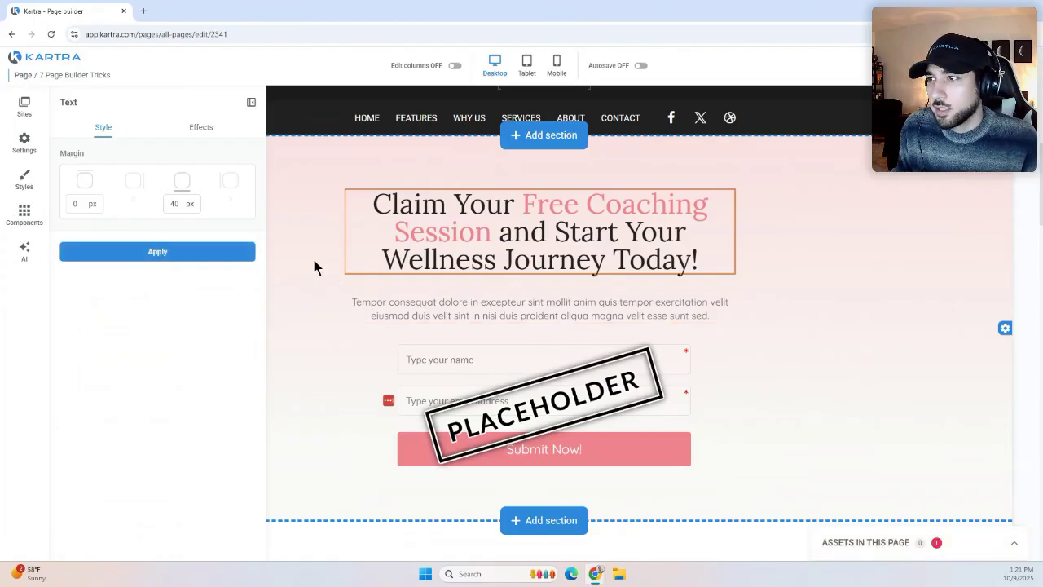
Set the bottom margin of the paragraph under the coaching session heading to 40 px, apply it, and close its settings.
{"action": "left_click", "coordinate": [523, 303]}
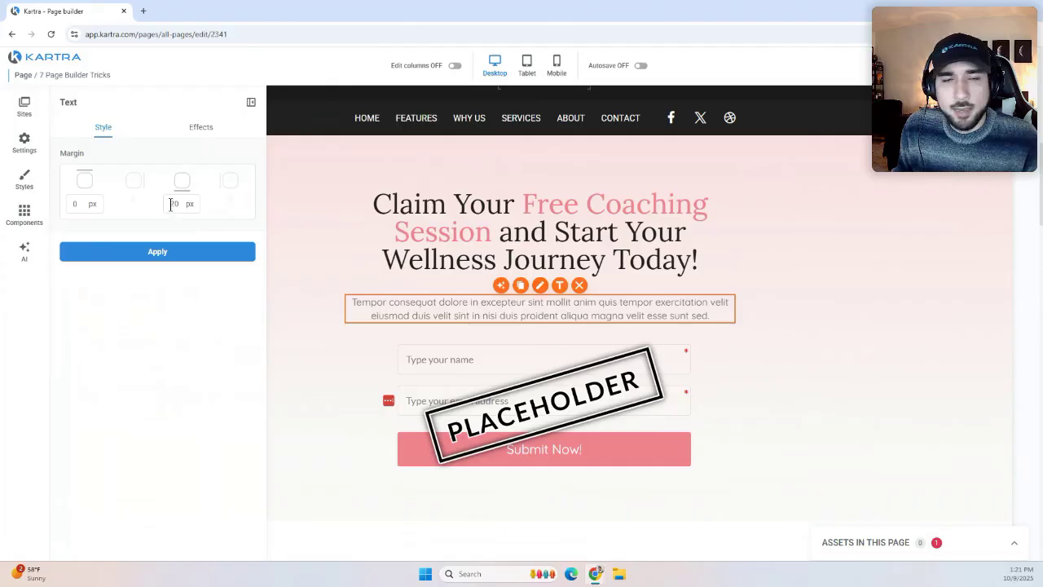
{"action": "double_click", "coordinate": [174, 203]}
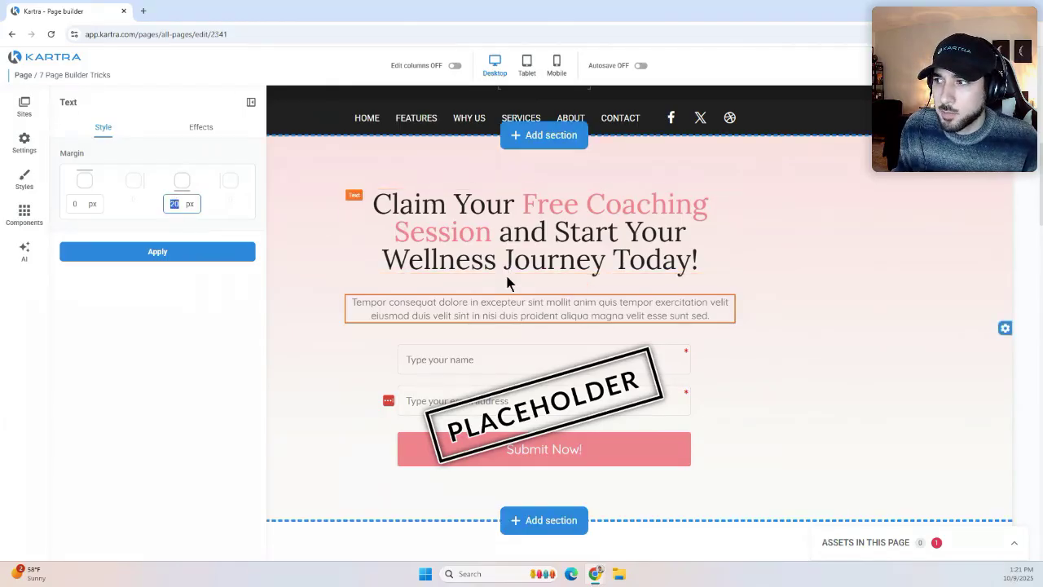
{"action": "type", "text": "40"}
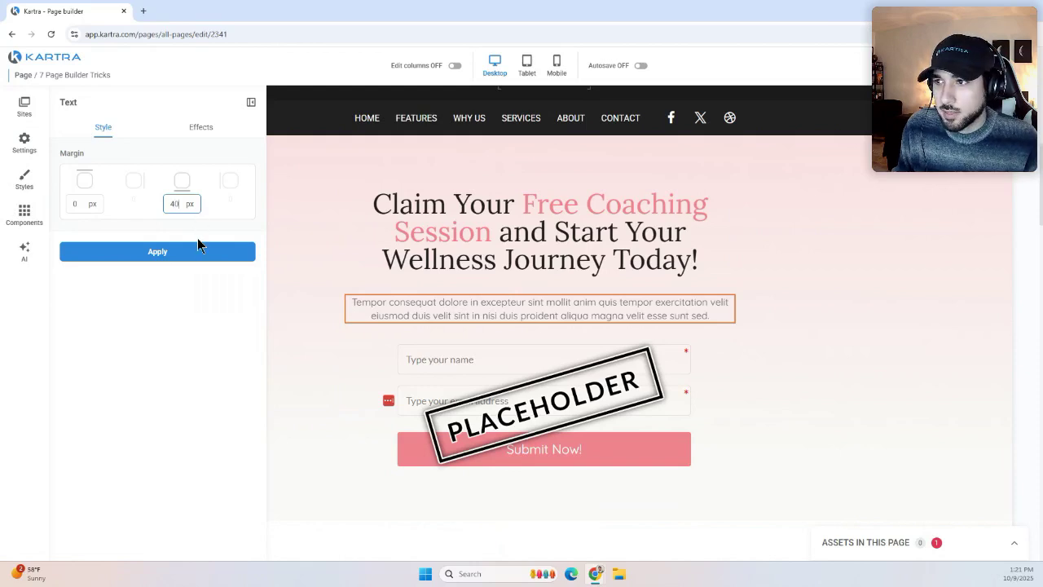
{"action": "left_click", "coordinate": [191, 253]}
{"action": "left_click", "coordinate": [318, 243]}
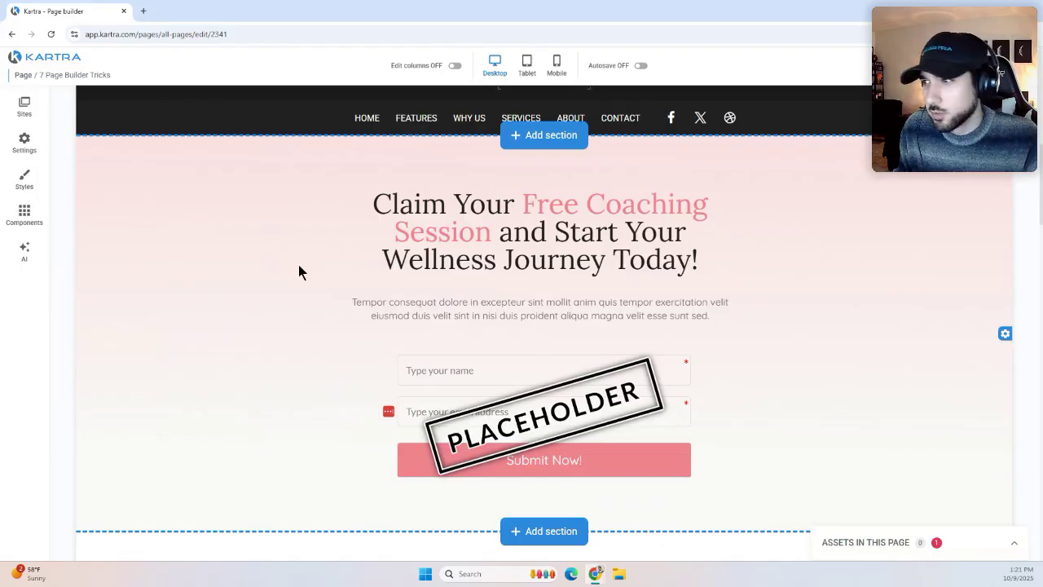
Open the style settings of the white "What You'll Gain from This Coaching" box and examine its margin and padding options.
{"action": "scroll", "coordinate": [424, 308], "scroll_direction": "down", "scroll_amount": 1}
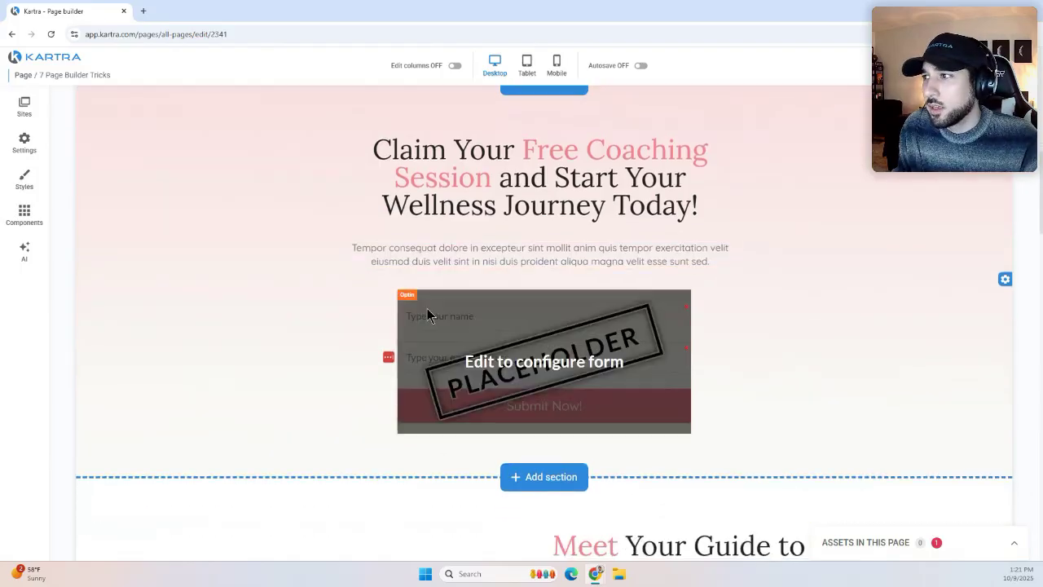
{"action": "scroll", "coordinate": [424, 306], "scroll_direction": "up", "scroll_amount": 1}
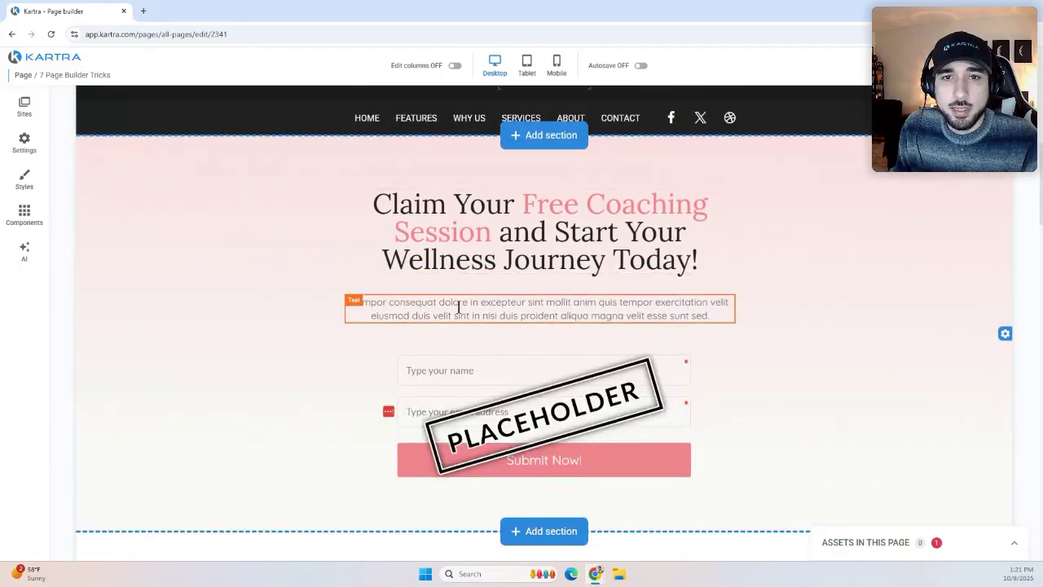
{"action": "scroll", "coordinate": [473, 310], "scroll_direction": "down", "scroll_amount": 8}
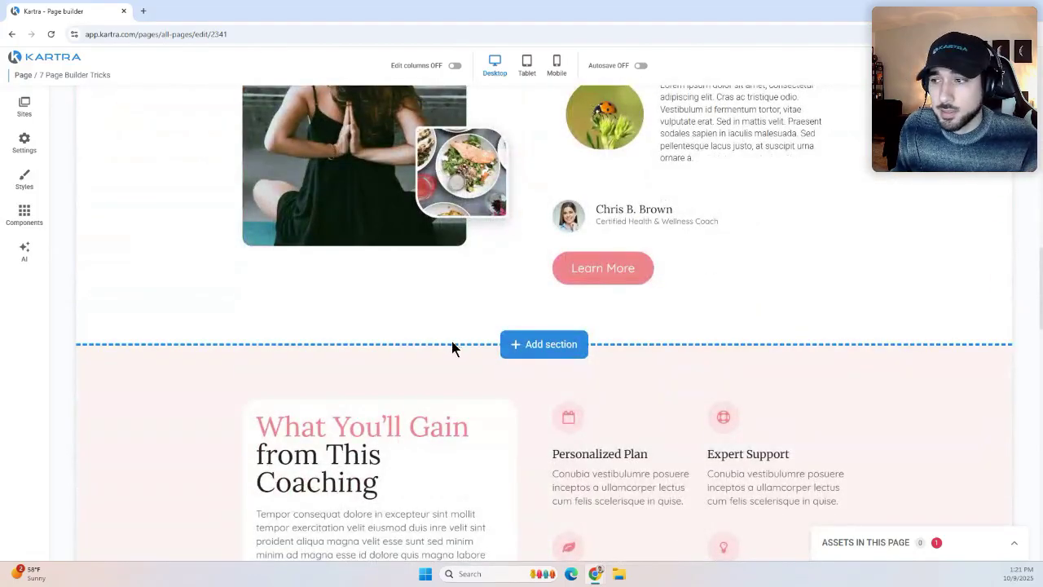
{"action": "scroll", "coordinate": [434, 352], "scroll_direction": "down", "scroll_amount": 1}
{"action": "scroll", "coordinate": [399, 315], "scroll_direction": "down", "scroll_amount": 3}
{"action": "scroll", "coordinate": [252, 318], "scroll_direction": "down", "scroll_amount": 4}
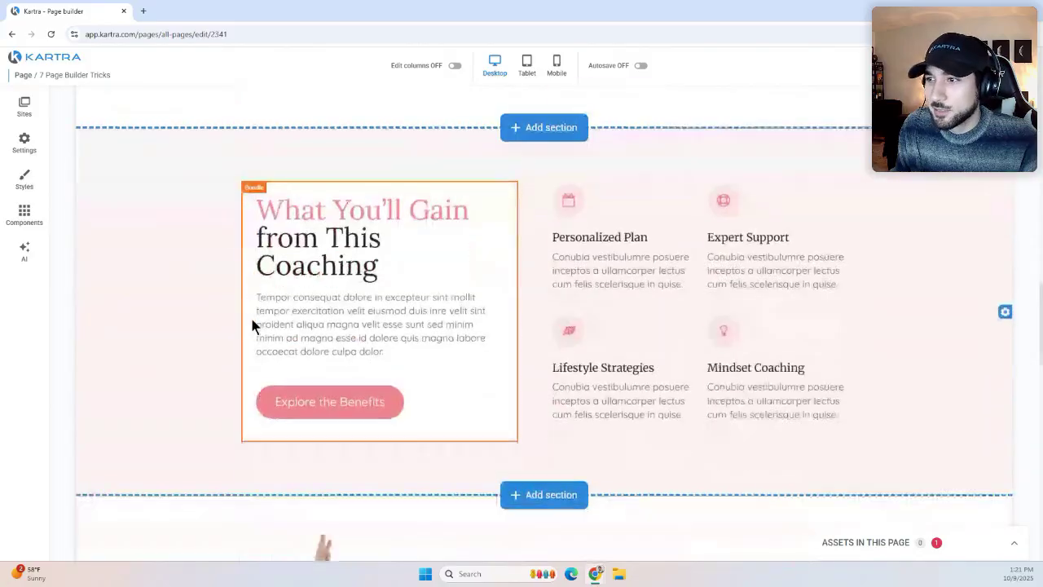
{"action": "left_click", "coordinate": [248, 236]}
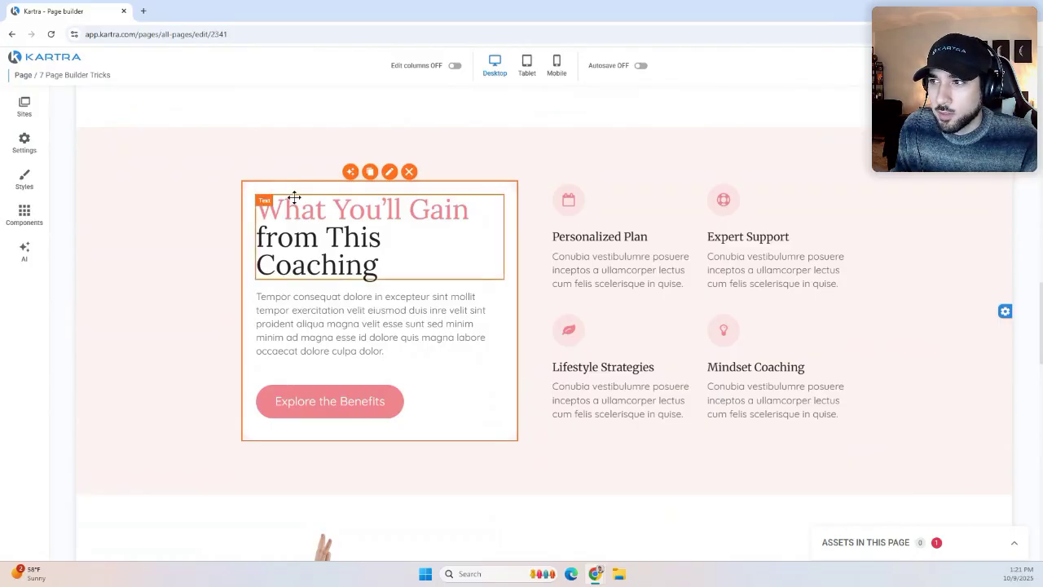
{"action": "left_click", "coordinate": [391, 174]}
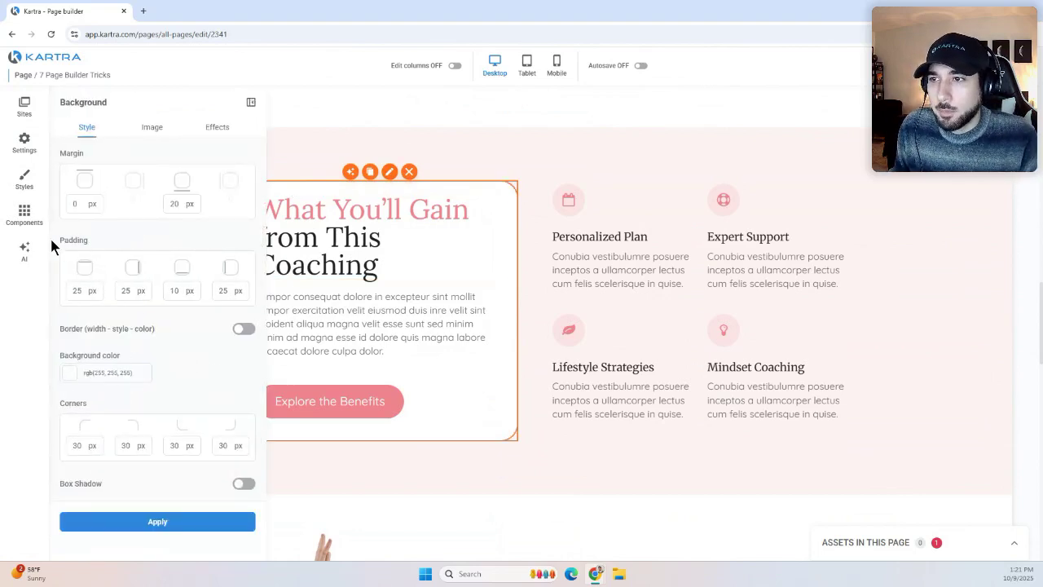
{"action": "left_click_drag", "start_coordinate": [51, 240], "coordinate": [89, 238]}
{"action": "left_click_drag", "start_coordinate": [58, 153], "coordinate": [98, 150]}
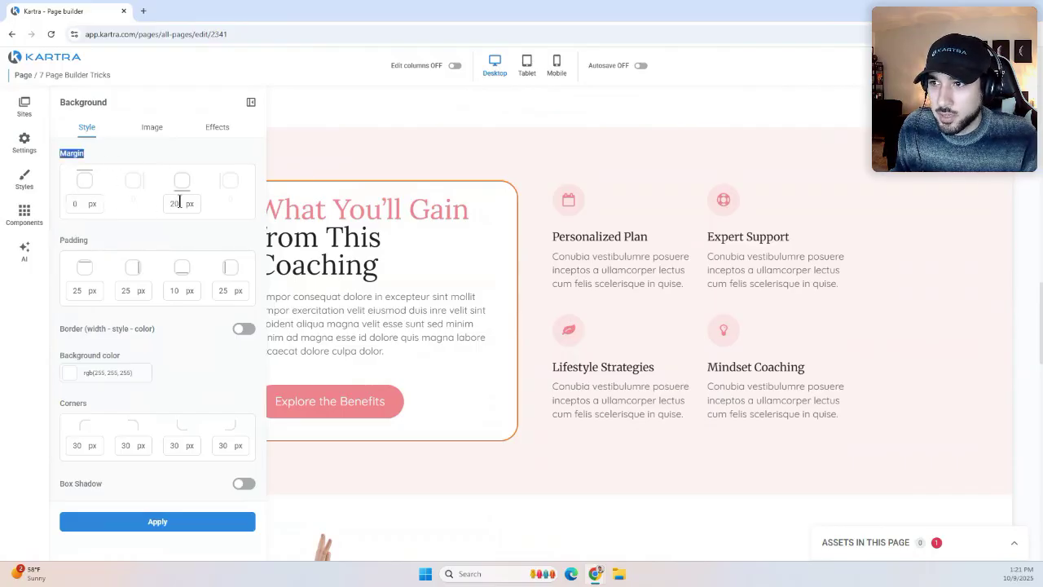
{"action": "left_click", "coordinate": [59, 246]}
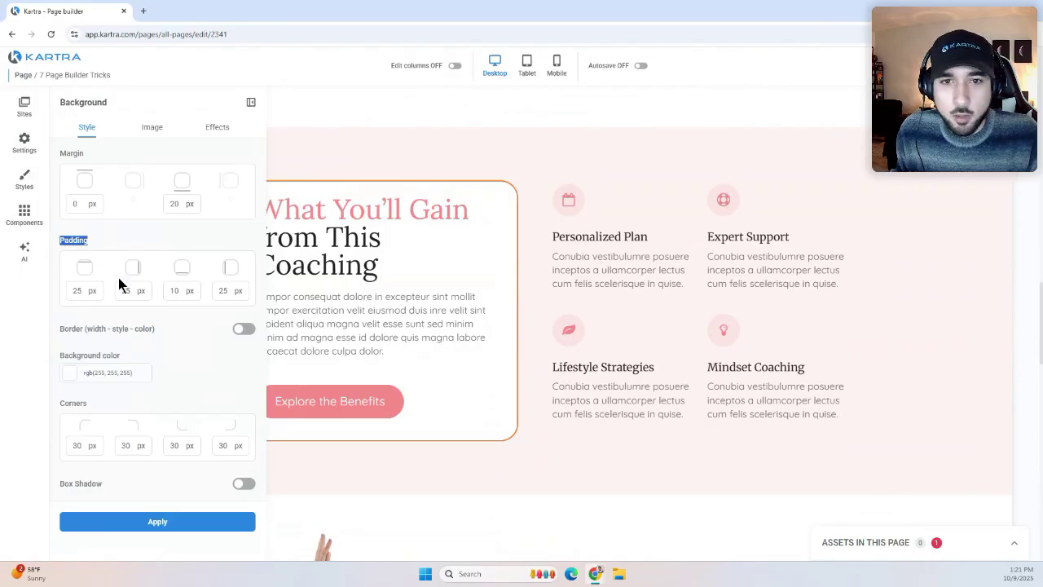
Set the "What You'll Gain" box's padding to 40 px on all four sides, apply it, and close its settings.
{"action": "left_click", "coordinate": [75, 294]}
{"action": "type", "text": "40"}
{"action": "key", "text": "Tab"}
{"action": "type", "text": "40"}
{"action": "key", "text": "Tab"}
{"action": "type", "text": "40"}
{"action": "key", "text": "Tab"}
{"action": "type", "text": "40"}
{"action": "left_click", "coordinate": [196, 528]}
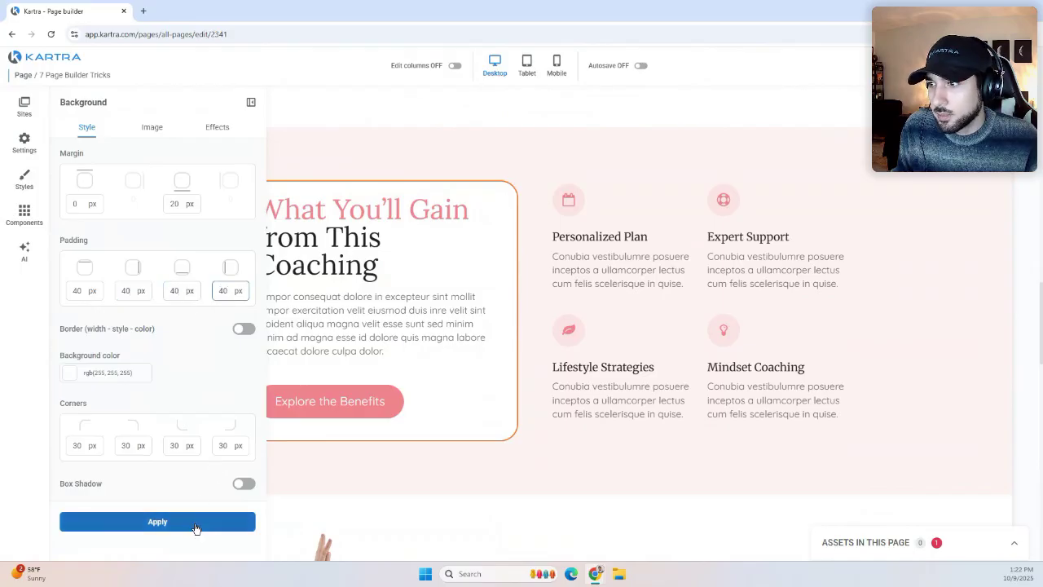
{"action": "left_click", "coordinate": [251, 105]}
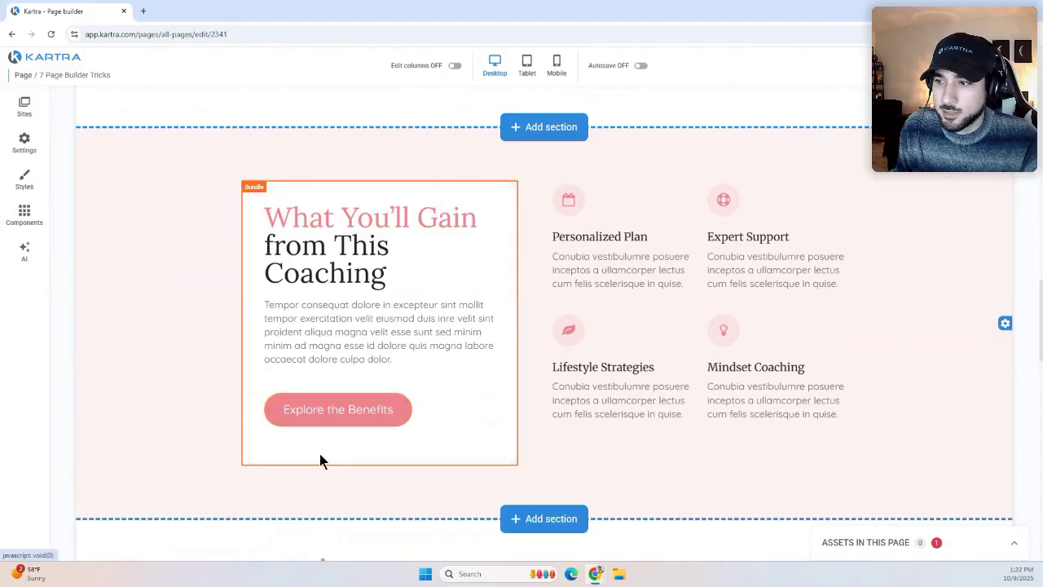
Set the "Explore the Benefits" button's bottom margin to 0 px, apply it, and close its settings.
{"action": "left_click", "coordinate": [328, 411]}
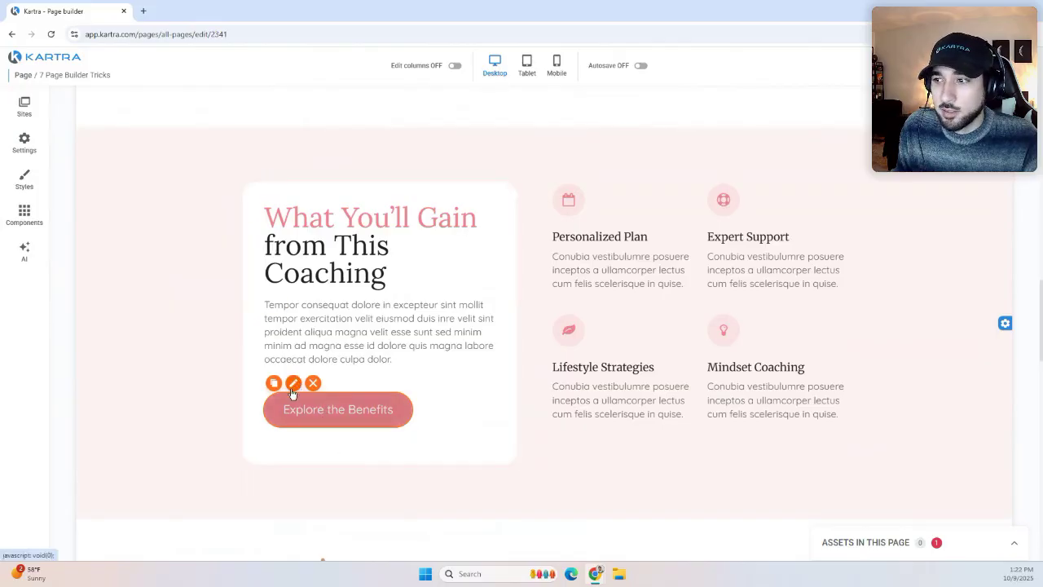
{"action": "left_click", "coordinate": [295, 404]}
{"action": "left_click", "coordinate": [171, 203]}
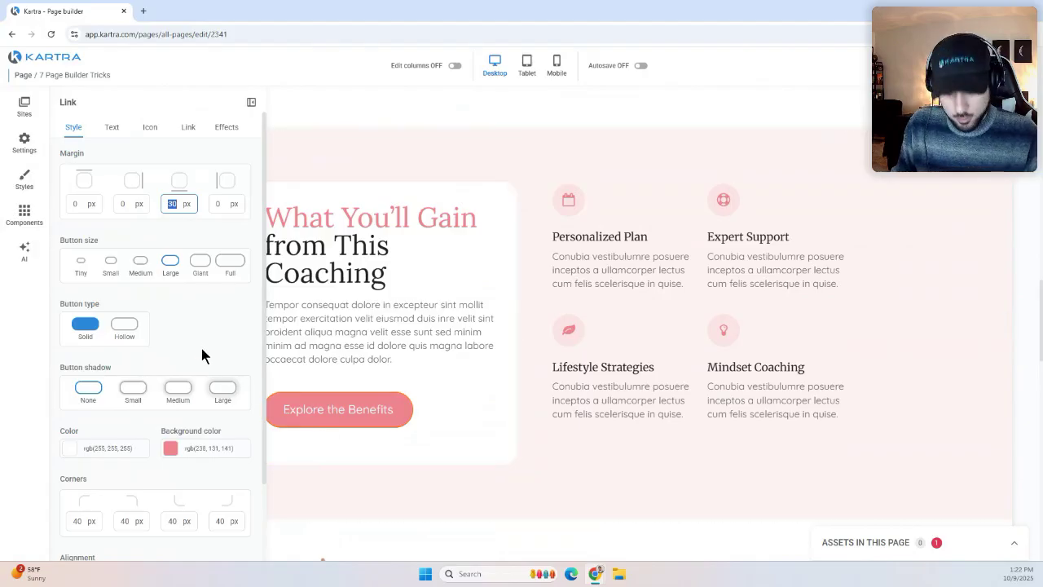
{"action": "type", "text": "0"}
{"action": "scroll", "coordinate": [178, 244], "scroll_direction": "down", "scroll_amount": 2}
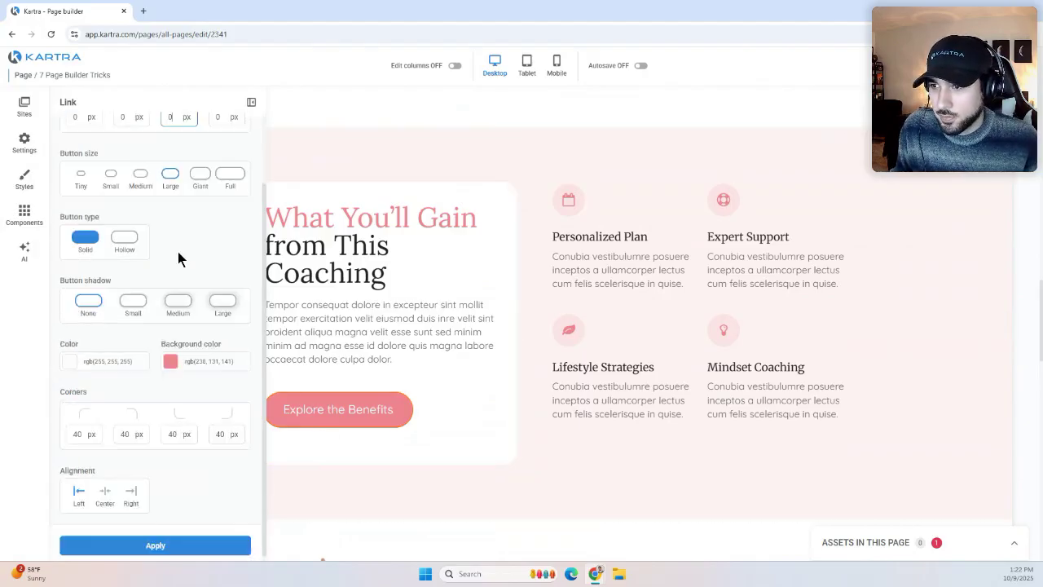
{"action": "left_click", "coordinate": [149, 533]}
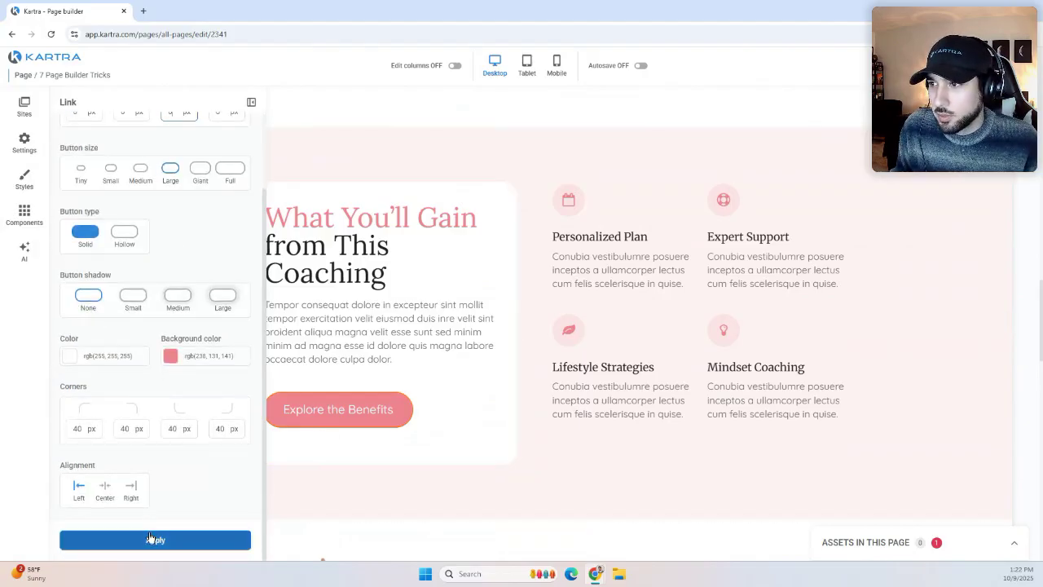
{"action": "left_click", "coordinate": [251, 103]}
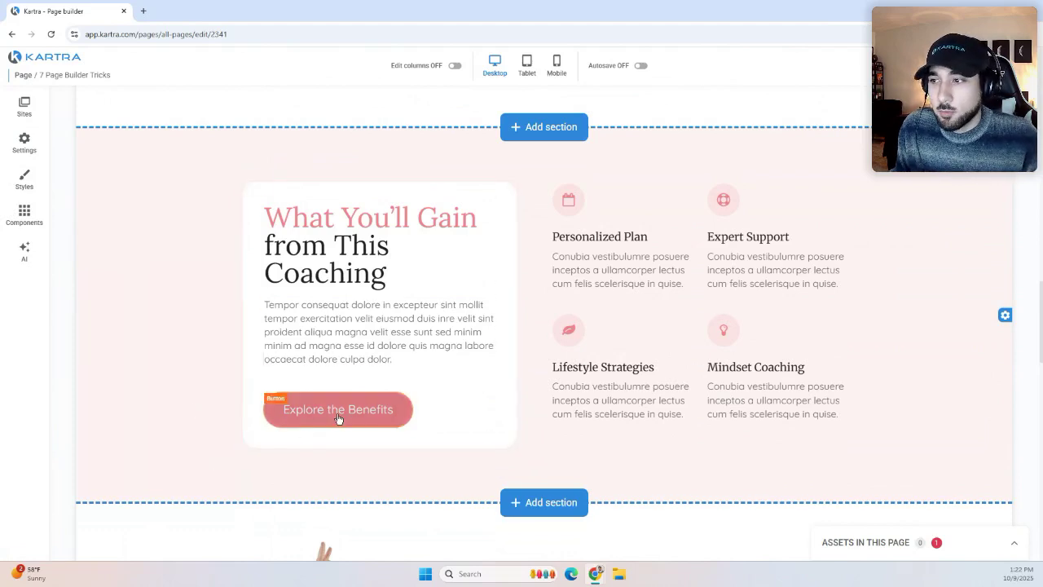
Reopen the "Explore the Benefits" button's style settings to check its bottom margin, and close them without changes.
{"action": "mouse_move", "coordinate": [337, 417]}
{"action": "left_click", "coordinate": [294, 384]}
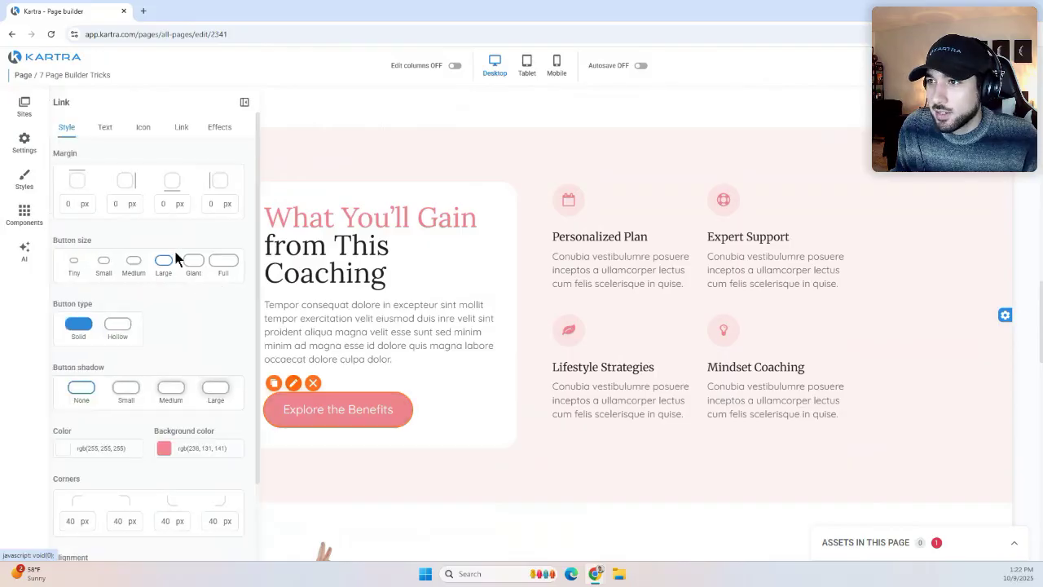
{"action": "left_click", "coordinate": [167, 203]}
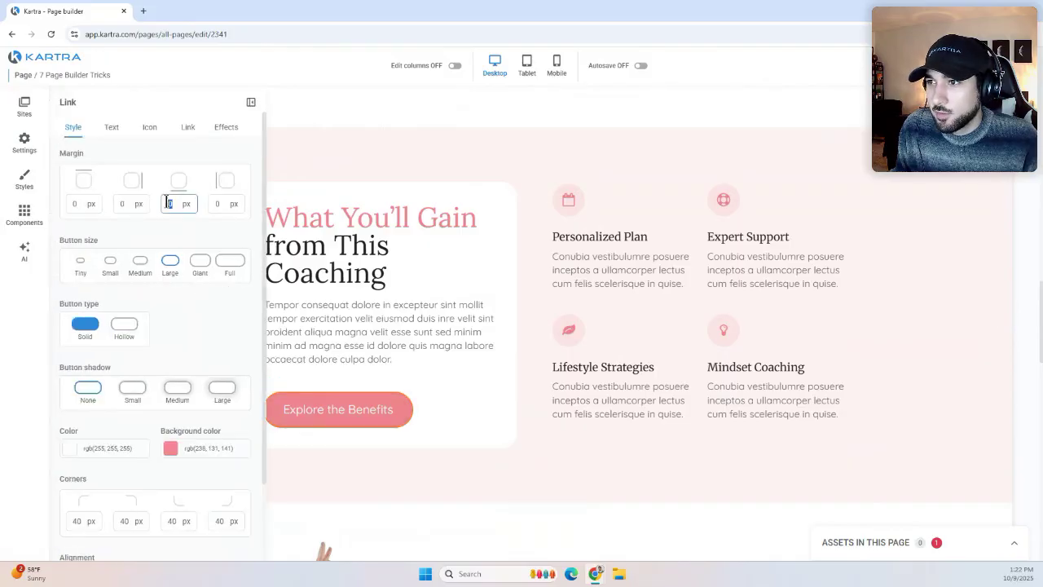
{"action": "left_click", "coordinate": [251, 103]}
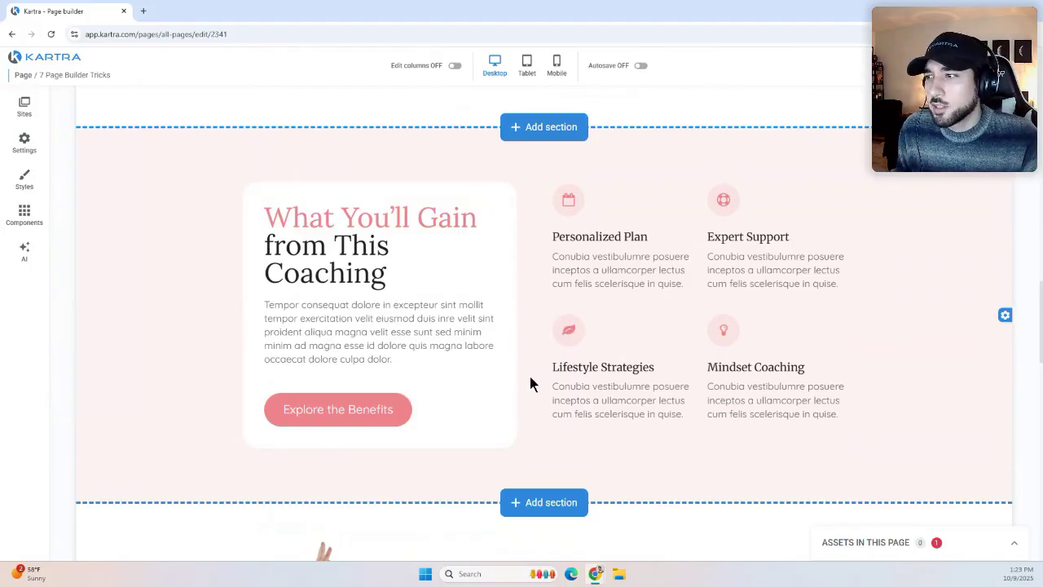
{"action": "scroll", "coordinate": [528, 386], "scroll_direction": "up", "scroll_amount": 1}
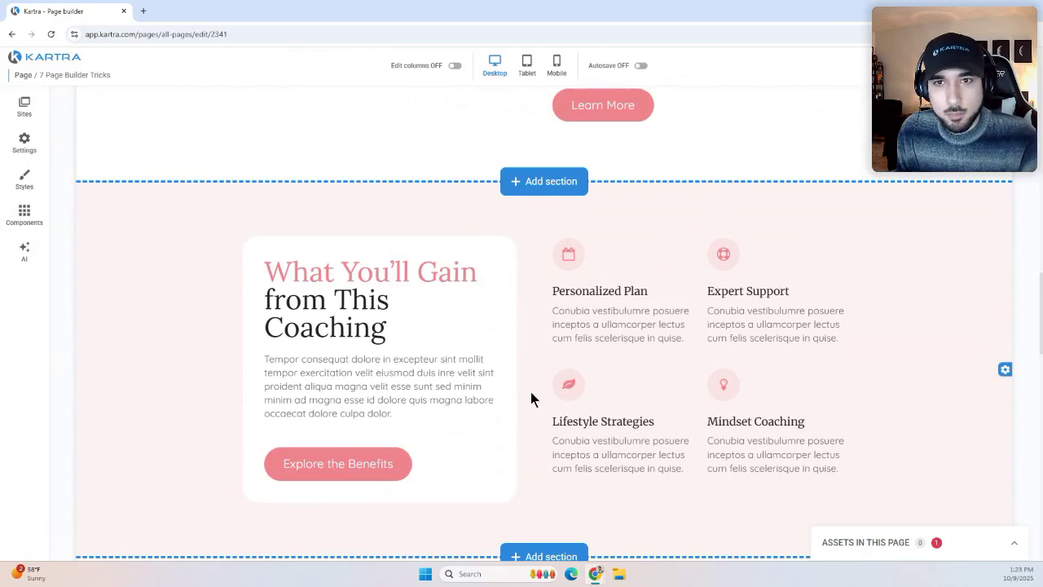
{"action": "scroll", "coordinate": [530, 380], "scroll_direction": "up", "scroll_amount": 2}
{"action": "scroll", "coordinate": [537, 389], "scroll_direction": "down", "scroll_amount": 2}
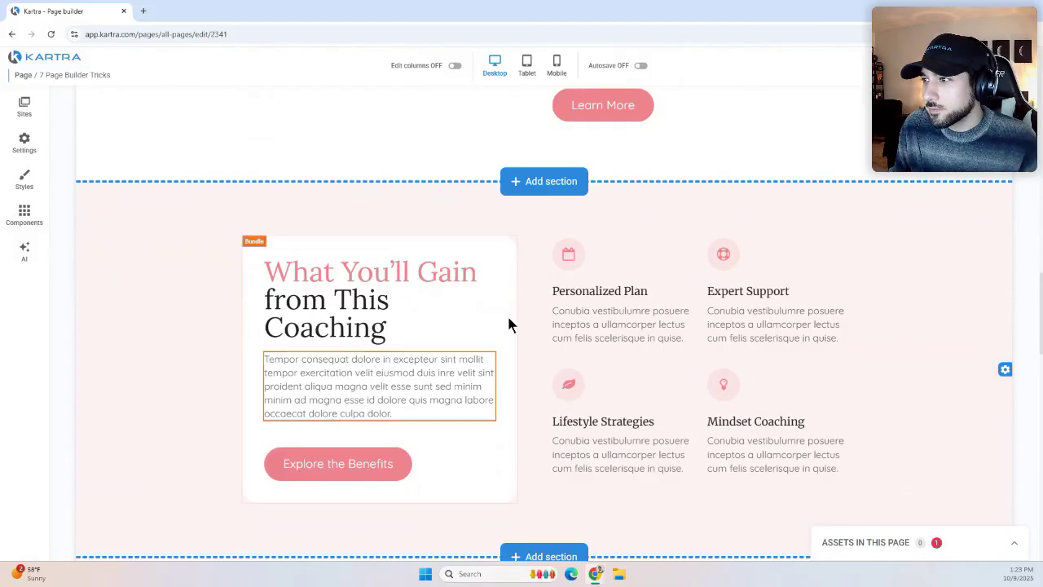
{"action": "scroll", "coordinate": [527, 301], "scroll_direction": "down", "scroll_amount": 1}
{"action": "scroll", "coordinate": [529, 309], "scroll_direction": "down", "scroll_amount": 1}
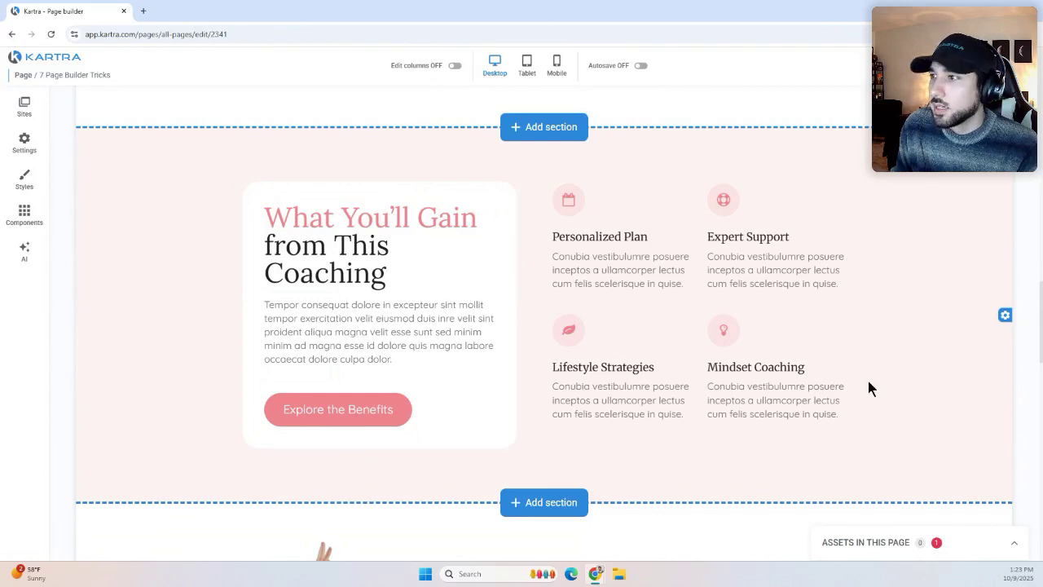
Set the top and bottom padding of the "What You'll Gain from This Coaching" section to 200 px each and apply it.
{"action": "left_click", "coordinate": [1004, 316]}
{"action": "left_click", "coordinate": [1001, 359]}
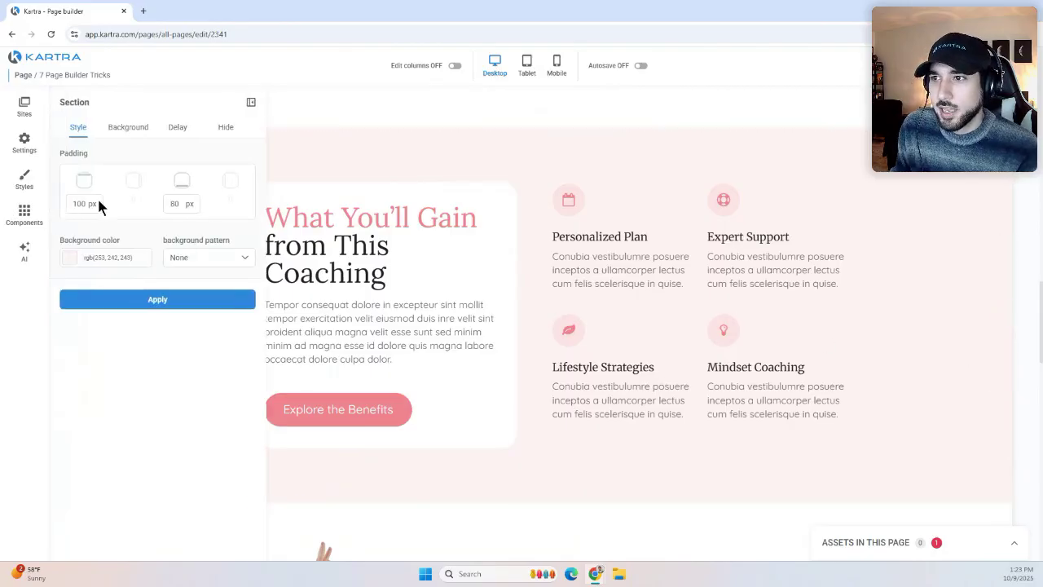
{"action": "double_click", "coordinate": [70, 204]}
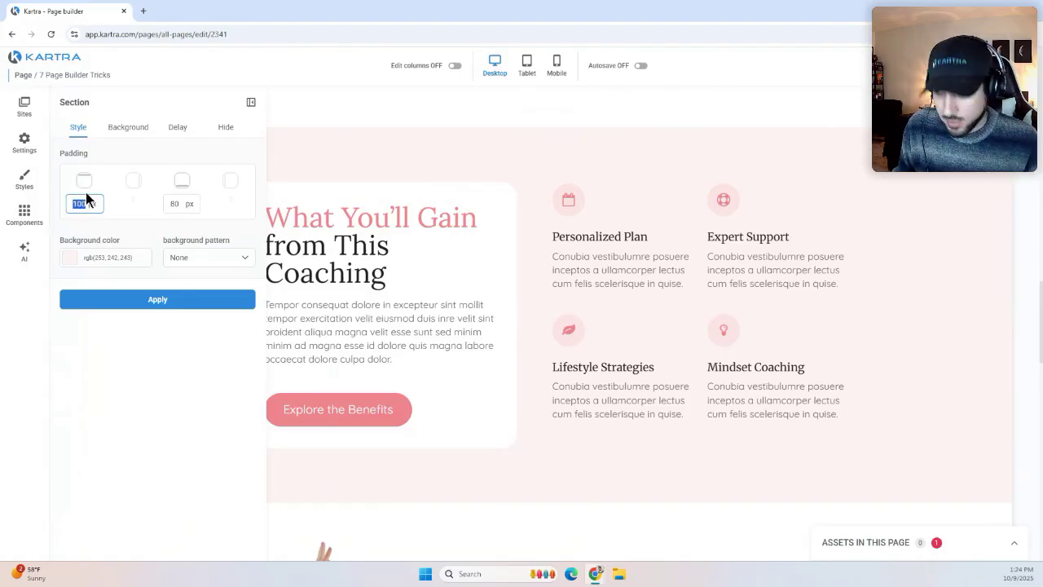
{"action": "type", "text": "200"}
{"action": "double_click", "coordinate": [171, 203]}
{"action": "type", "text": "200"}
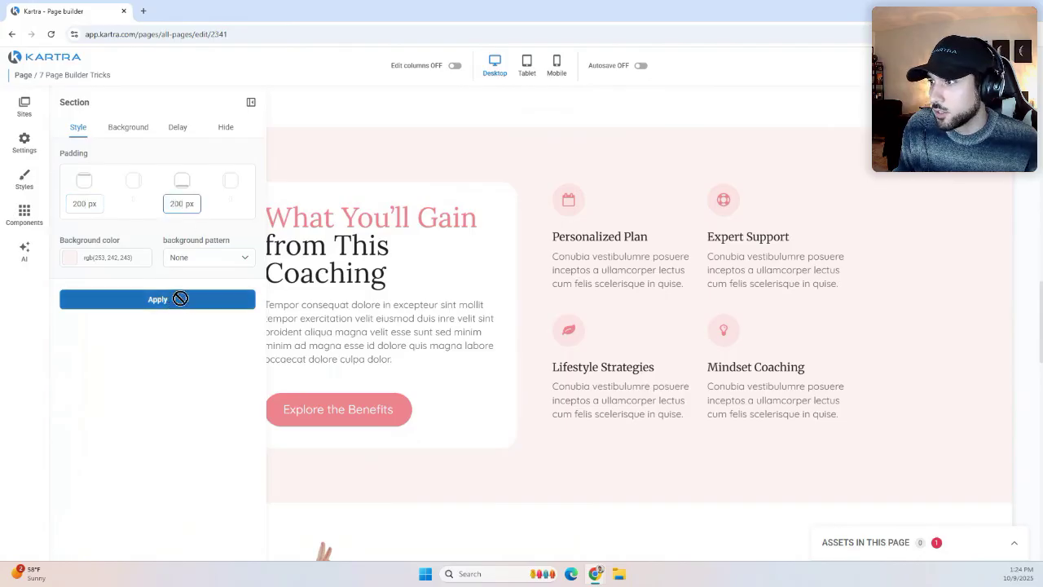
{"action": "left_click", "coordinate": [180, 298]}
Review the spacing above and below the "What You'll Gain" content, check the section's padding settings, and close them without changes.
{"action": "scroll", "coordinate": [424, 171], "scroll_direction": "up", "scroll_amount": 1}
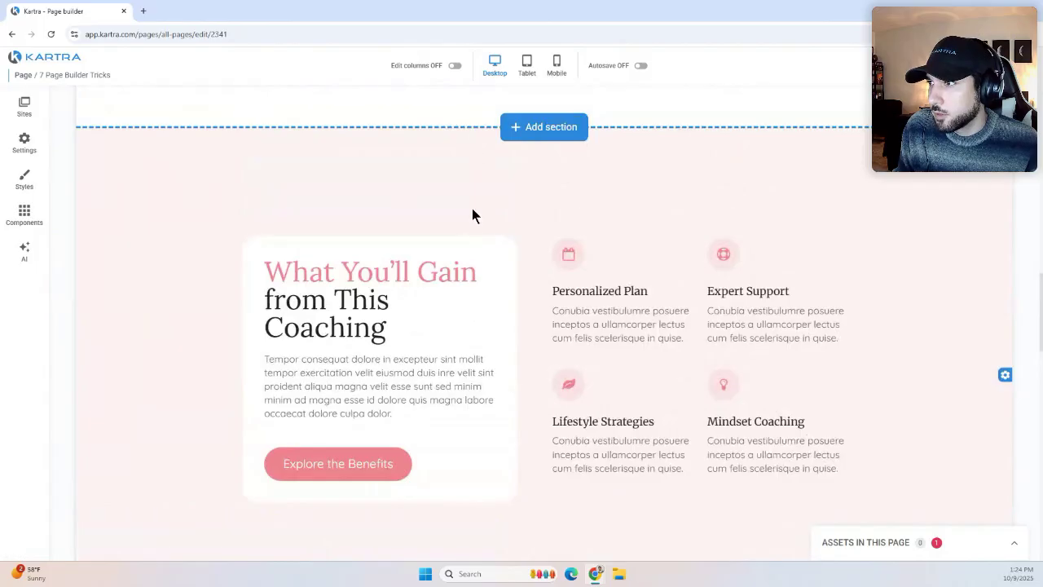
{"action": "scroll", "coordinate": [458, 203], "scroll_direction": "down", "scroll_amount": 2}
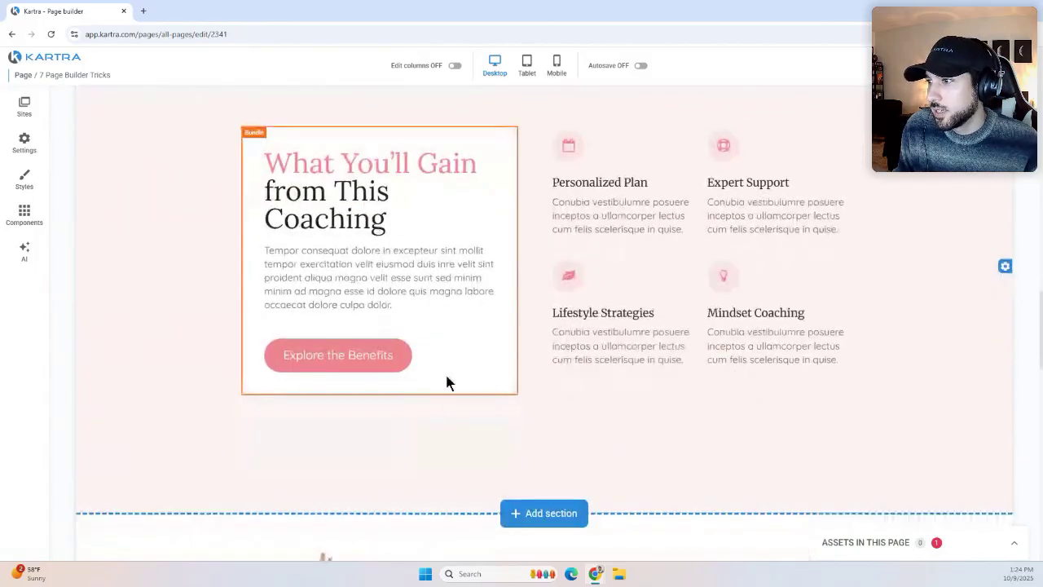
{"action": "scroll", "coordinate": [481, 505], "scroll_direction": "down", "scroll_amount": 3}
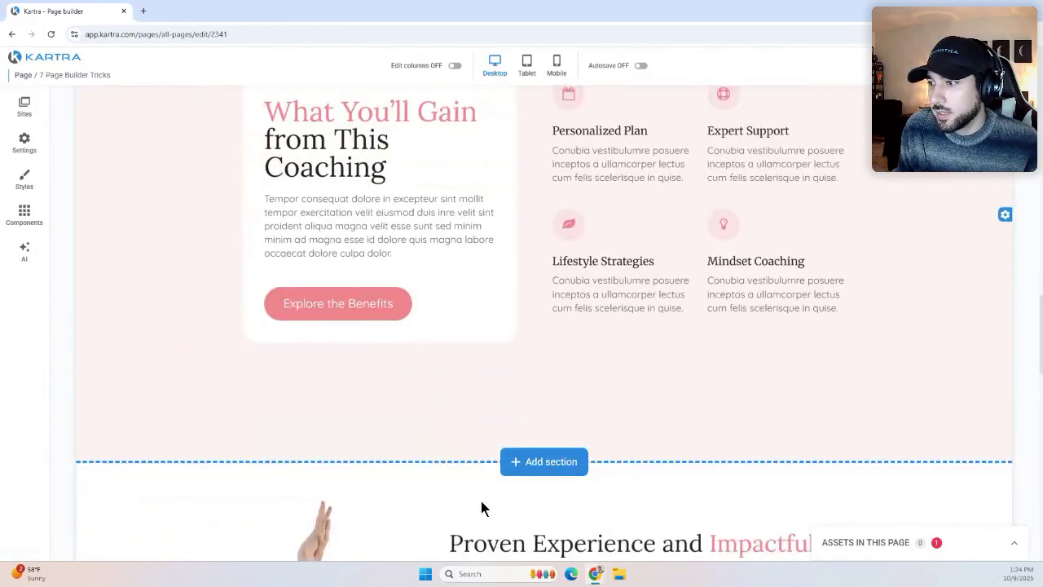
{"action": "scroll", "coordinate": [481, 306], "scroll_direction": "up", "scroll_amount": 4}
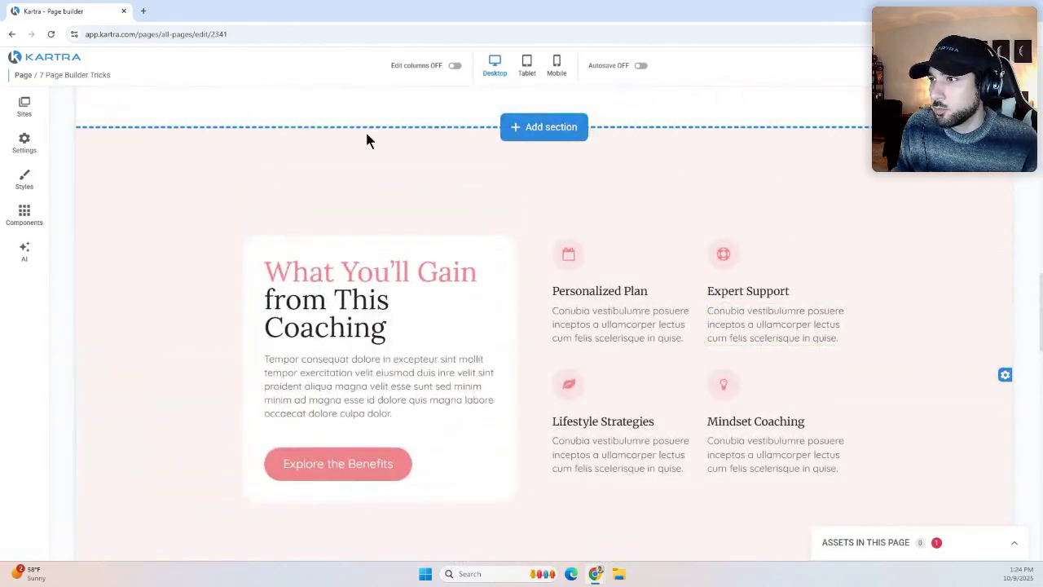
{"action": "left_click", "coordinate": [1005, 376]}
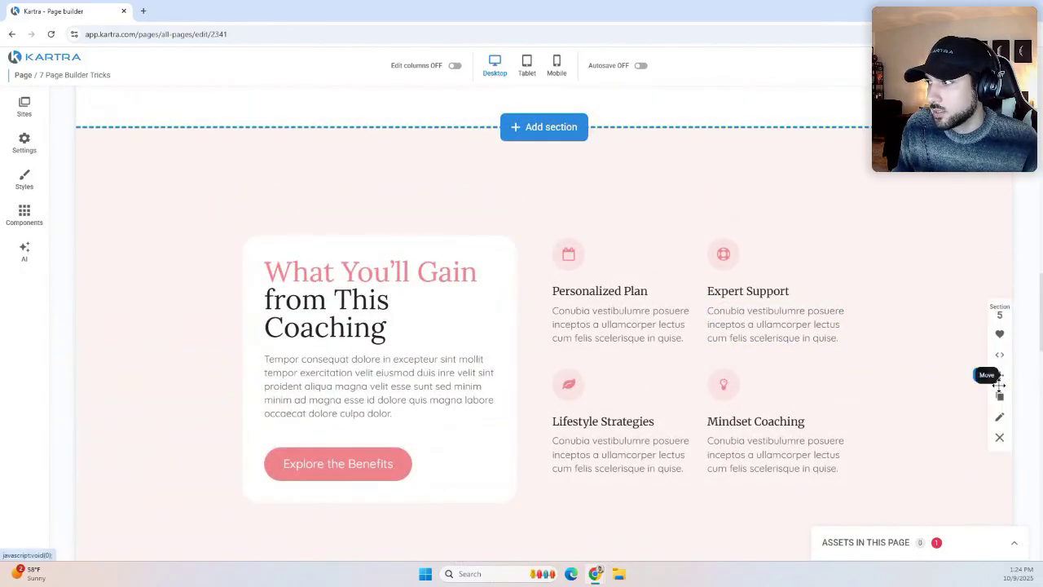
{"action": "left_click", "coordinate": [1001, 419]}
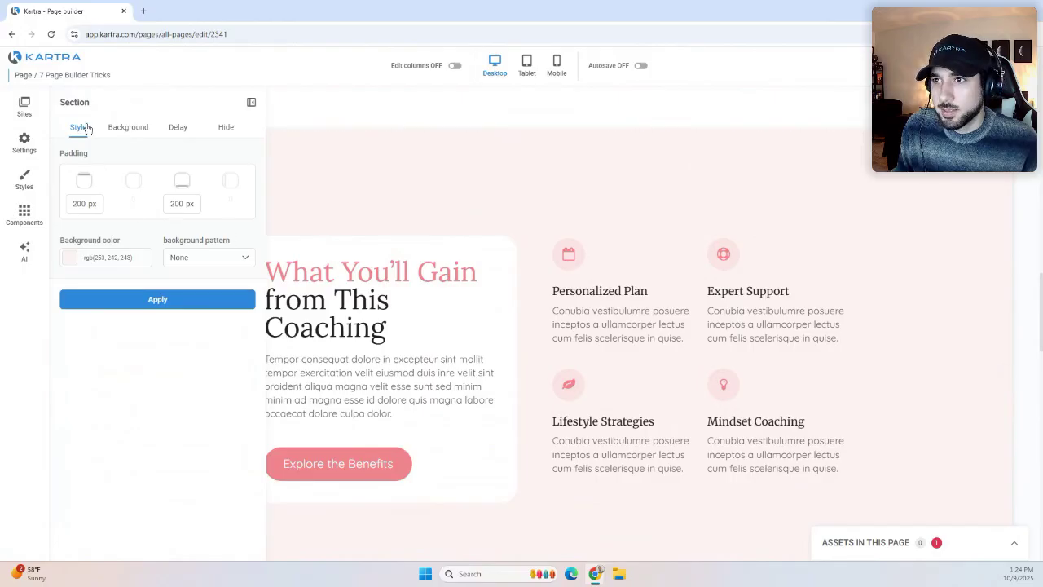
{"action": "left_click", "coordinate": [251, 102]}
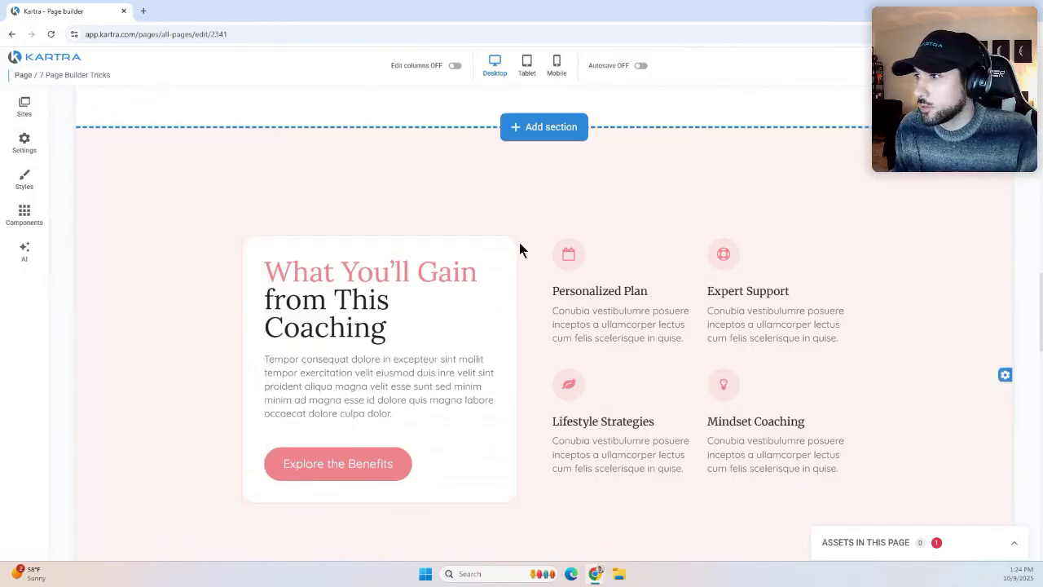
Return to the carousel at the start of the page and advance it to slide 4, "Use dynamic backgrounds for high-energy designs".
{"action": "scroll", "coordinate": [519, 250], "scroll_direction": "up", "scroll_amount": 1}
{"action": "scroll", "coordinate": [520, 247], "scroll_direction": "up", "scroll_amount": 10}
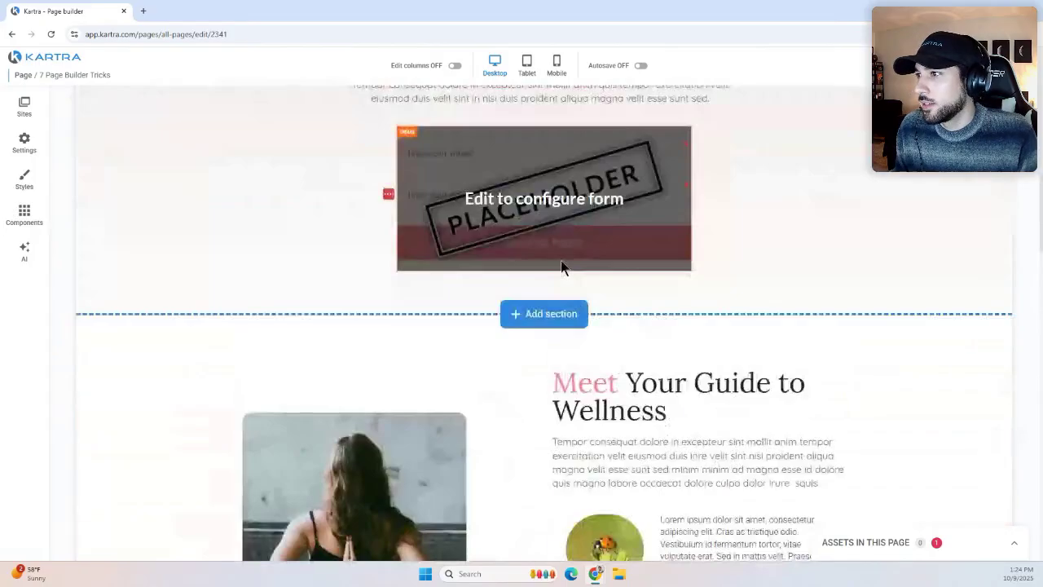
{"action": "scroll", "coordinate": [747, 278], "scroll_direction": "up", "scroll_amount": 1}
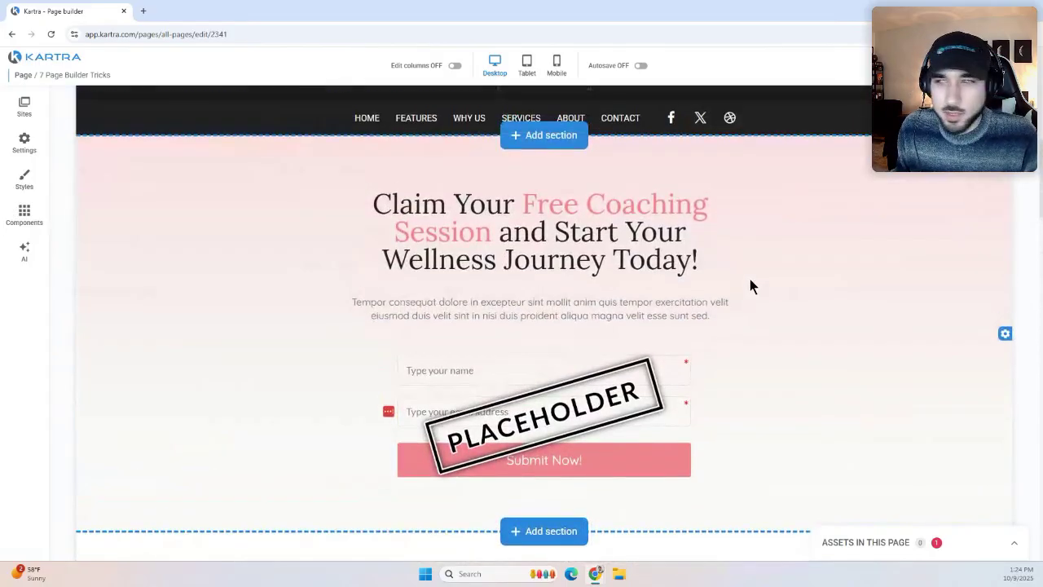
{"action": "scroll", "coordinate": [745, 279], "scroll_direction": "up", "scroll_amount": 2}
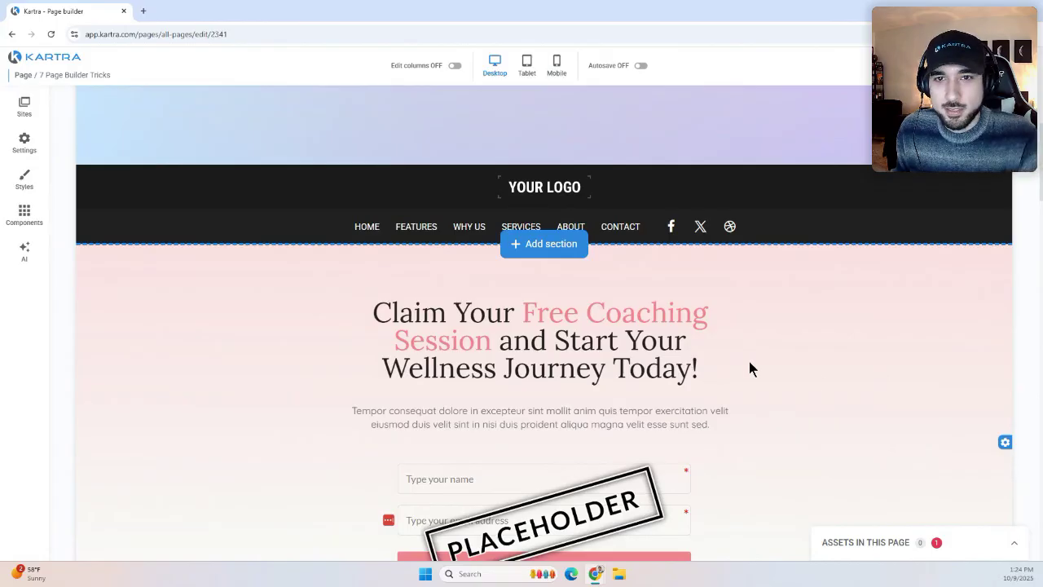
{"action": "scroll", "coordinate": [756, 351], "scroll_direction": "up", "scroll_amount": 2}
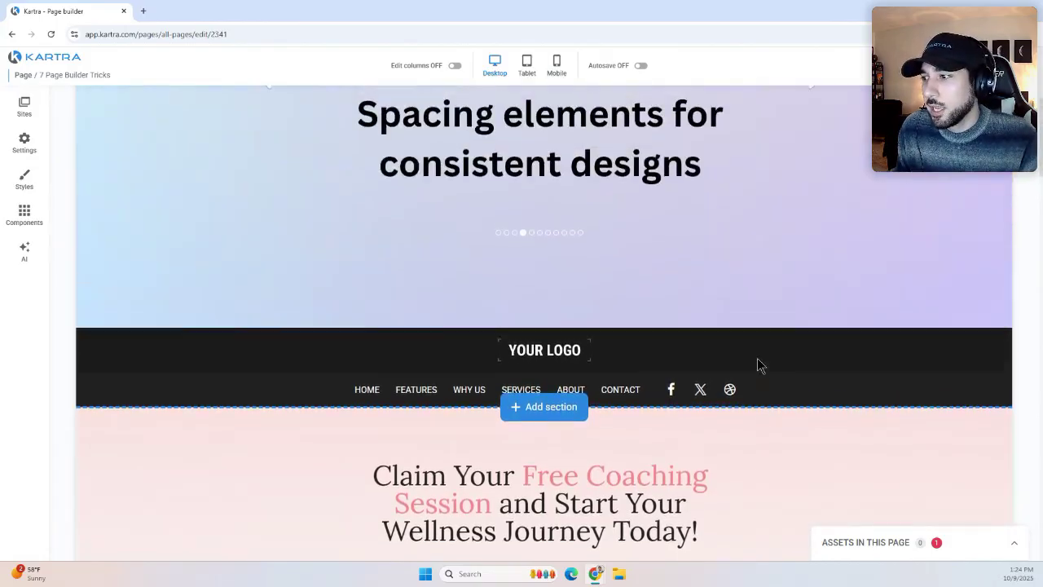
{"action": "scroll", "coordinate": [770, 368], "scroll_direction": "up", "scroll_amount": 2}
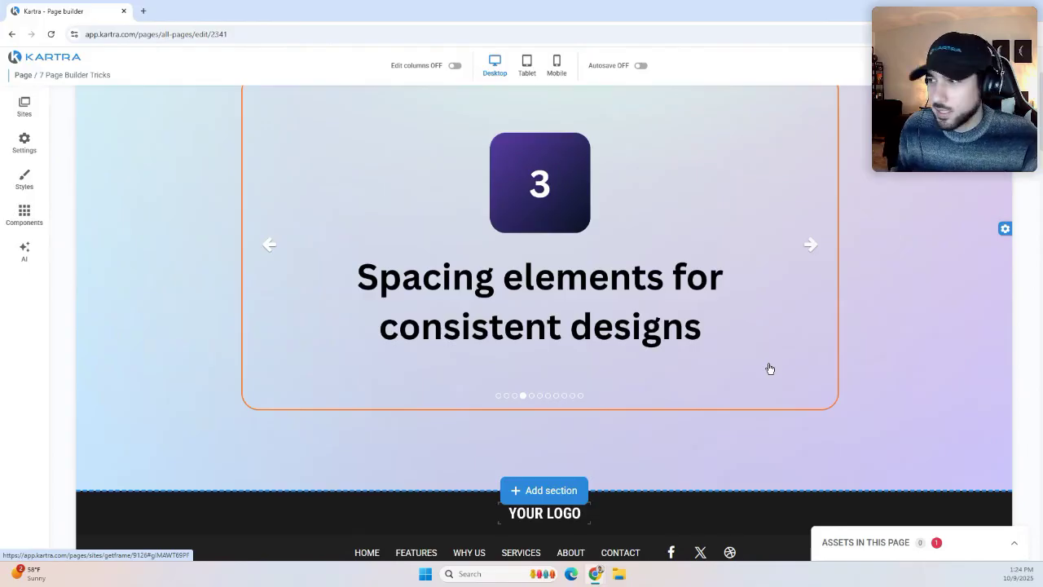
{"action": "scroll", "coordinate": [613, 395], "scroll_direction": "up", "scroll_amount": 1}
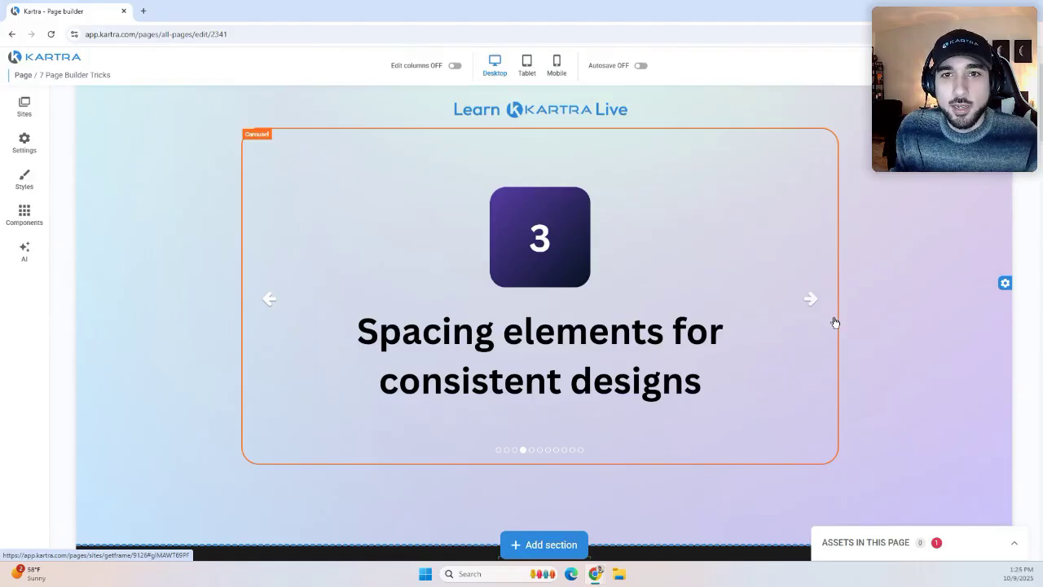
{"action": "left_click", "coordinate": [811, 301]}
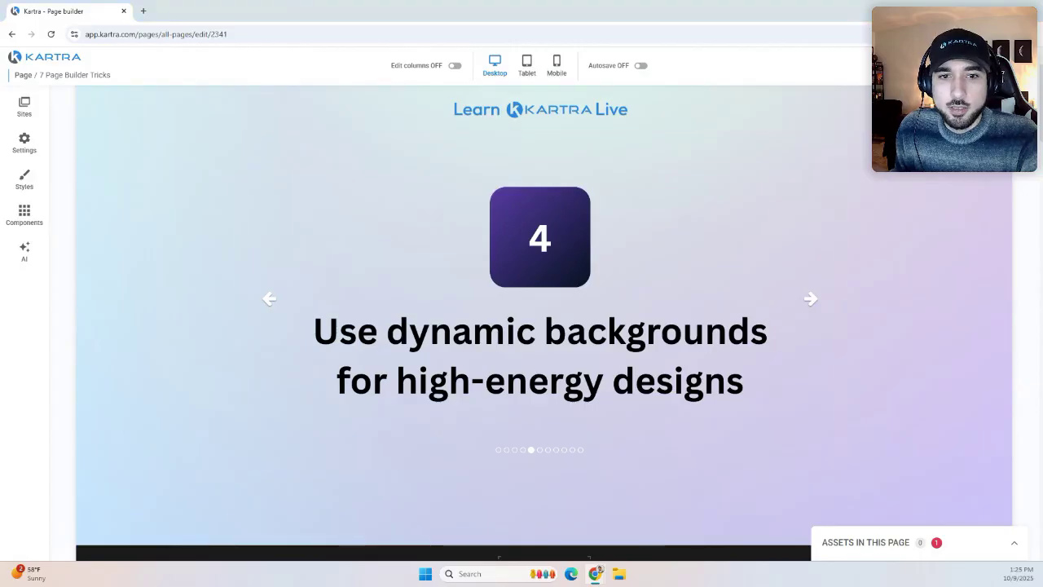
Open the background settings of the "Claim Your Free Coaching Session" section.
{"action": "scroll", "coordinate": [374, 338], "scroll_direction": "down", "scroll_amount": 5}
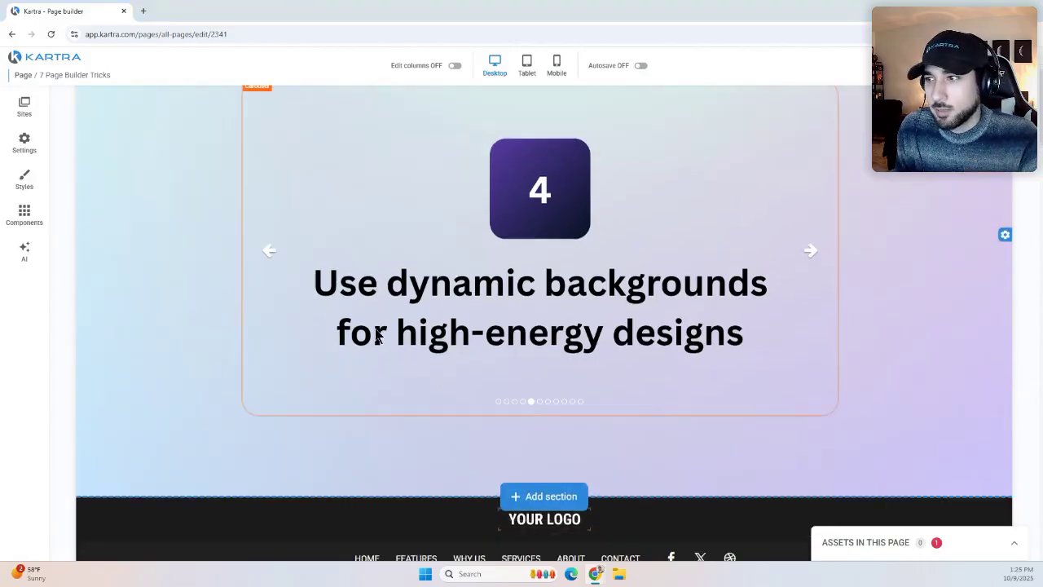
{"action": "scroll", "coordinate": [504, 376], "scroll_direction": "down", "scroll_amount": 2}
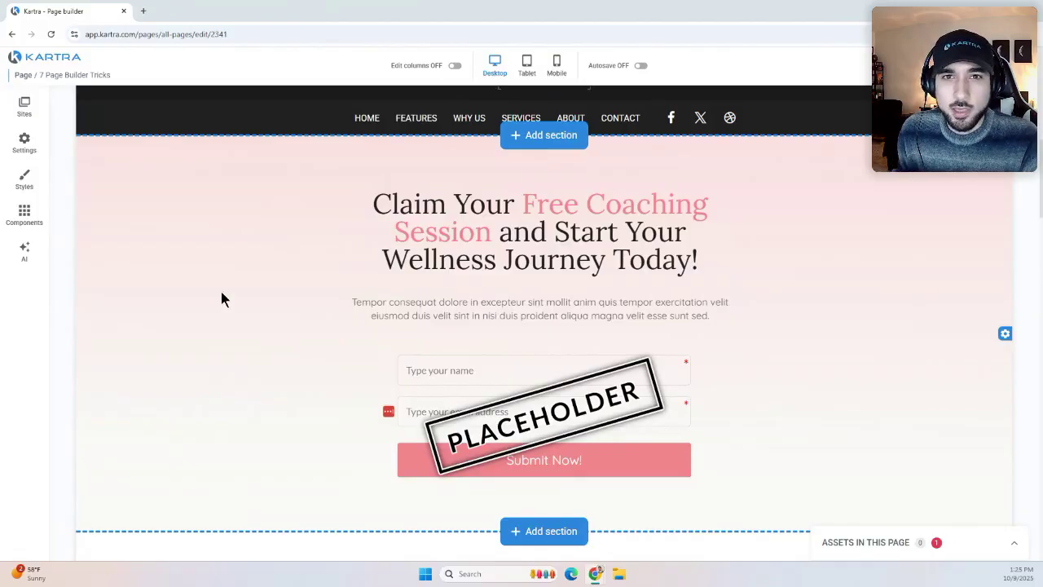
{"action": "scroll", "coordinate": [269, 338], "scroll_direction": "down", "scroll_amount": 1}
{"action": "scroll", "coordinate": [269, 340], "scroll_direction": "up", "scroll_amount": 1}
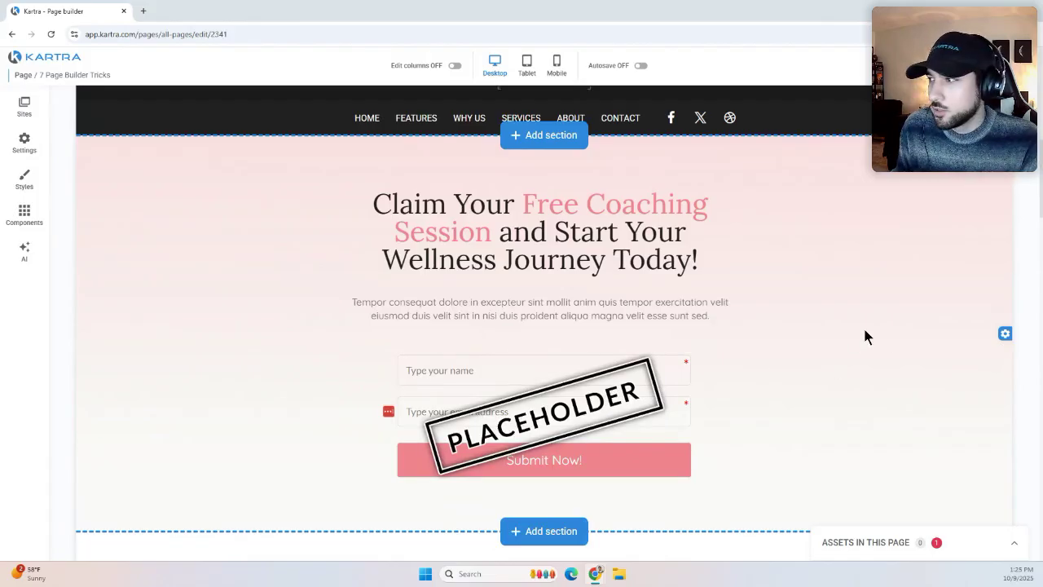
{"action": "left_click", "coordinate": [1005, 334]}
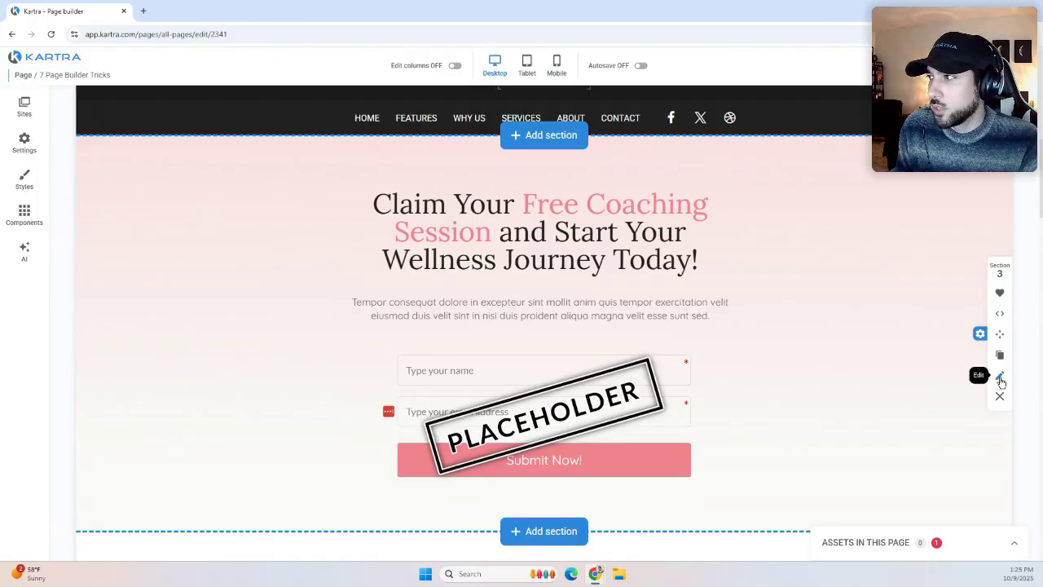
{"action": "left_click", "coordinate": [1000, 377]}
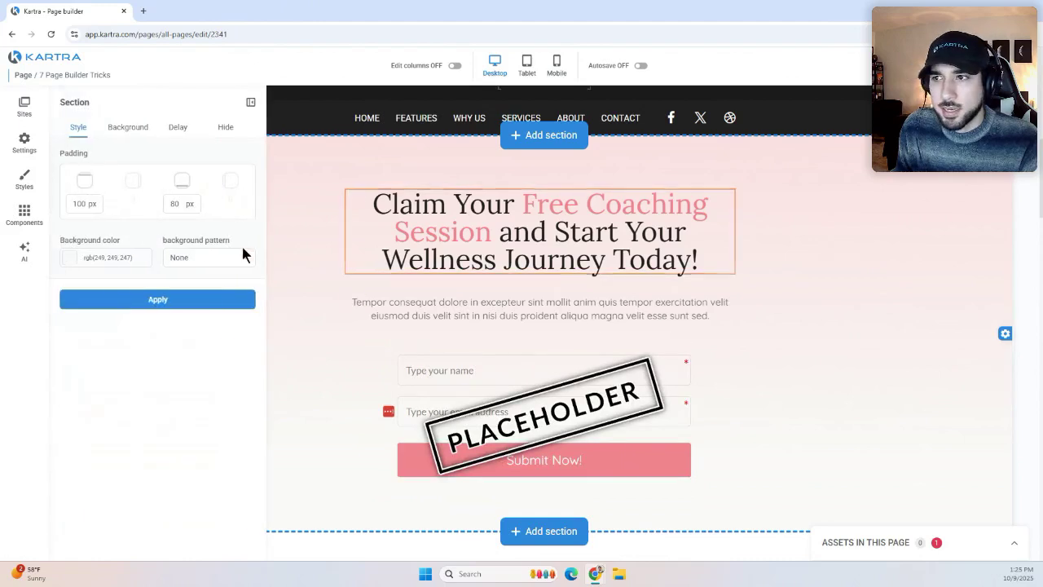
{"action": "left_click", "coordinate": [114, 133]}
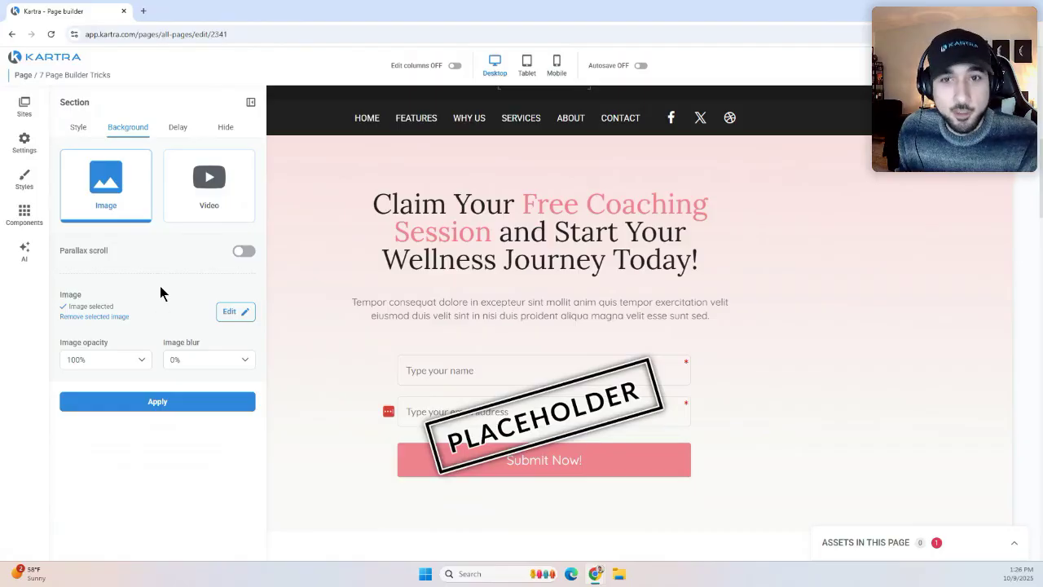
Give the section a video background using the 7898649-hd_1920_1080 clip from the video library and apply it.
{"action": "left_click", "coordinate": [196, 200]}
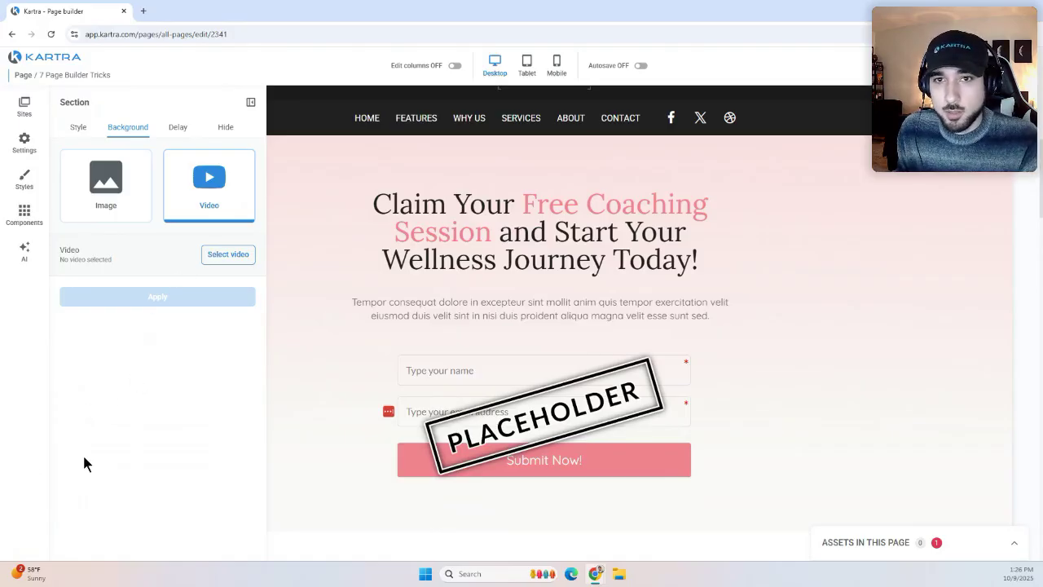
{"action": "left_click", "coordinate": [228, 255]}
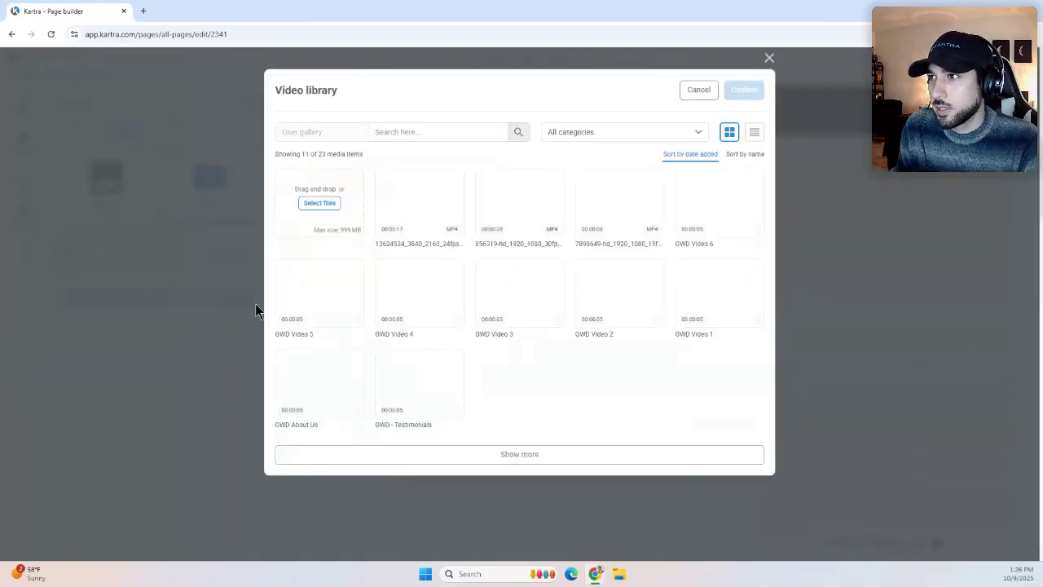
{"action": "left_click", "coordinate": [649, 201]}
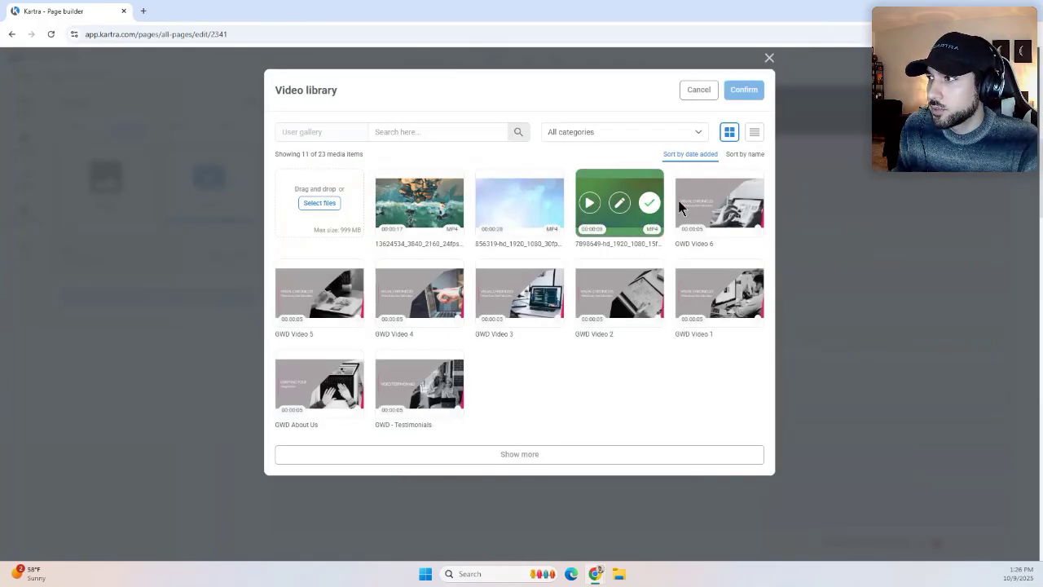
{"action": "left_click", "coordinate": [741, 90]}
{"action": "left_click", "coordinate": [149, 377]}
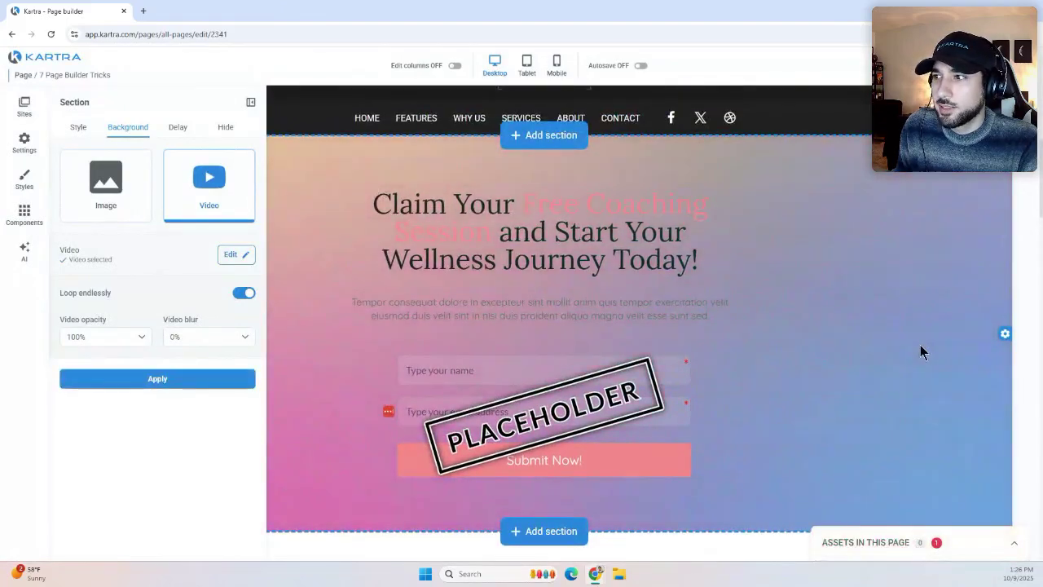
{"action": "scroll", "coordinate": [921, 349], "scroll_direction": "down", "scroll_amount": 1}
{"action": "scroll", "coordinate": [930, 334], "scroll_direction": "up", "scroll_amount": 1}
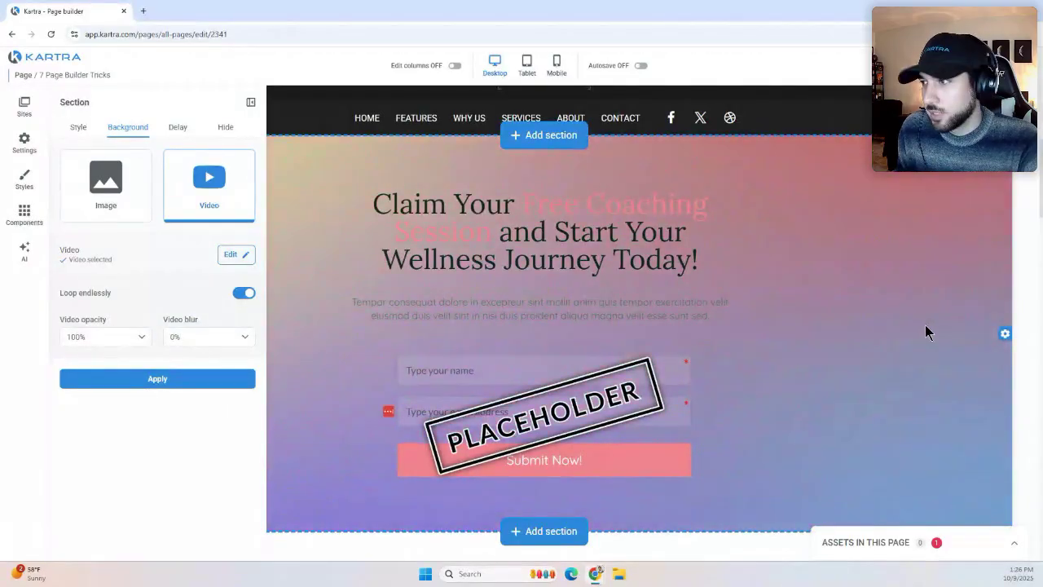
{"action": "scroll", "coordinate": [927, 326], "scroll_direction": "down", "scroll_amount": 1}
{"action": "scroll", "coordinate": [926, 324], "scroll_direction": "up", "scroll_amount": 1}
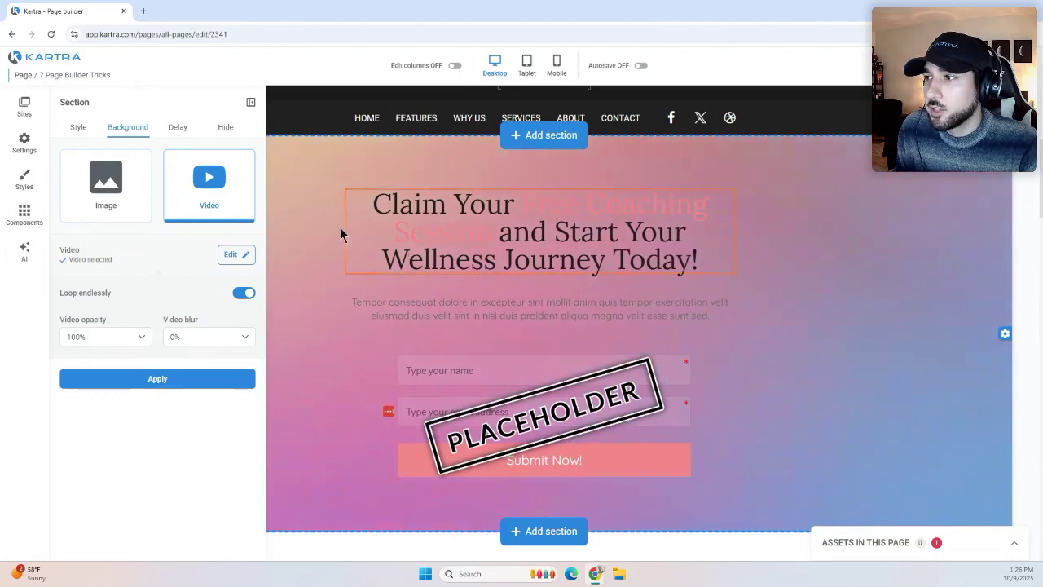
{"action": "scroll", "coordinate": [862, 261], "scroll_direction": "down", "scroll_amount": 1}
{"action": "scroll", "coordinate": [861, 263], "scroll_direction": "up", "scroll_amount": 1}
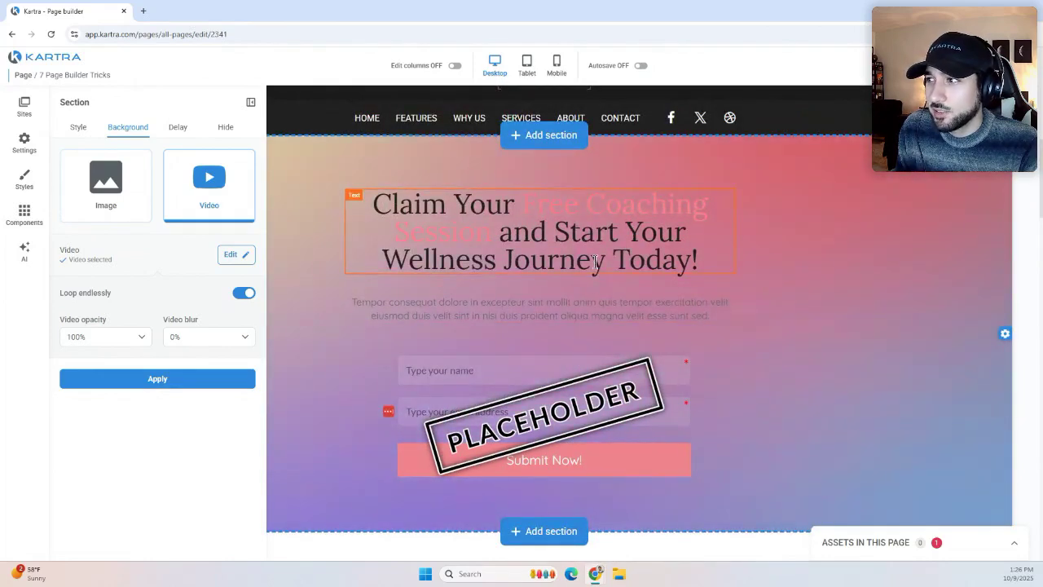
Set the section's background video opacity to 40% and apply it.
{"action": "left_click_drag", "start_coordinate": [61, 322], "coordinate": [107, 323]}
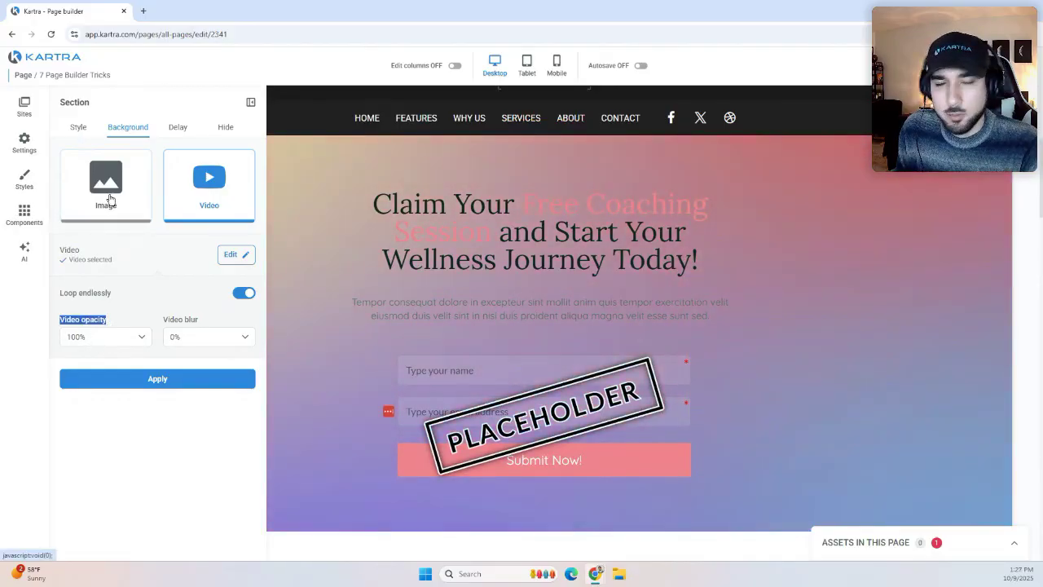
{"action": "left_click", "coordinate": [122, 338]}
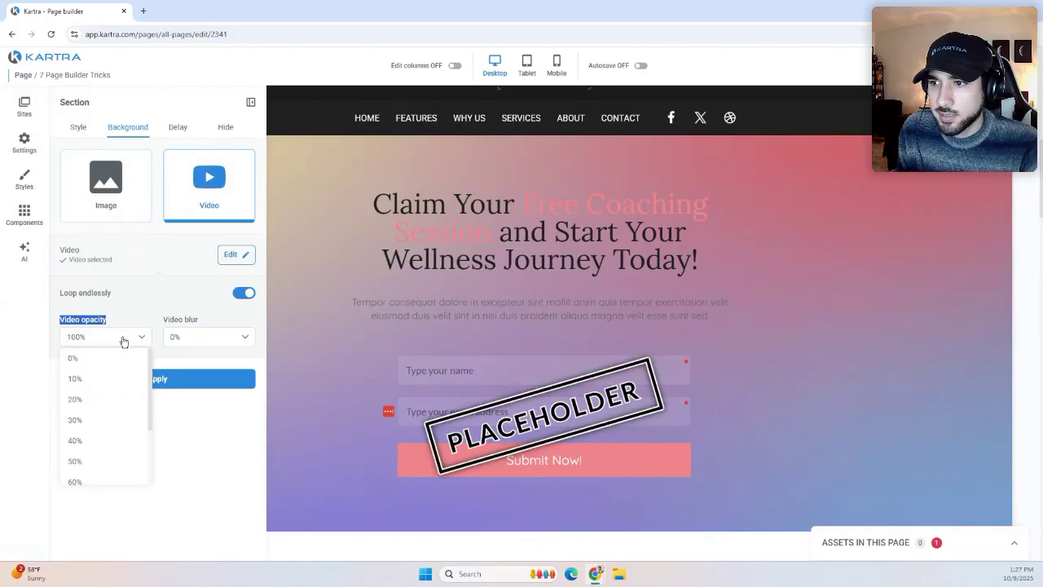
{"action": "left_click", "coordinate": [79, 441]}
{"action": "left_click", "coordinate": [160, 379]}
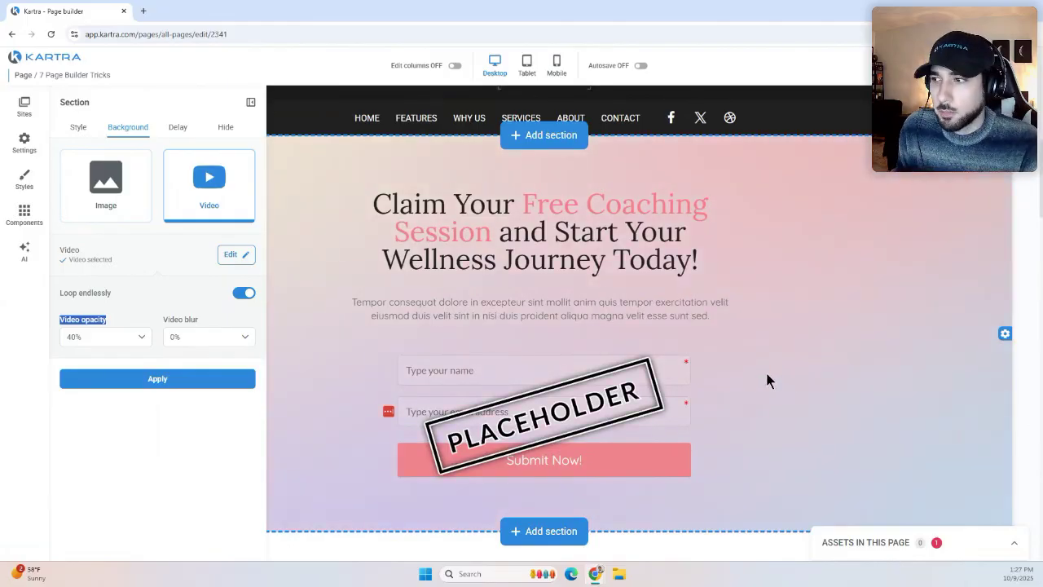
{"action": "left_click", "coordinate": [130, 314]}
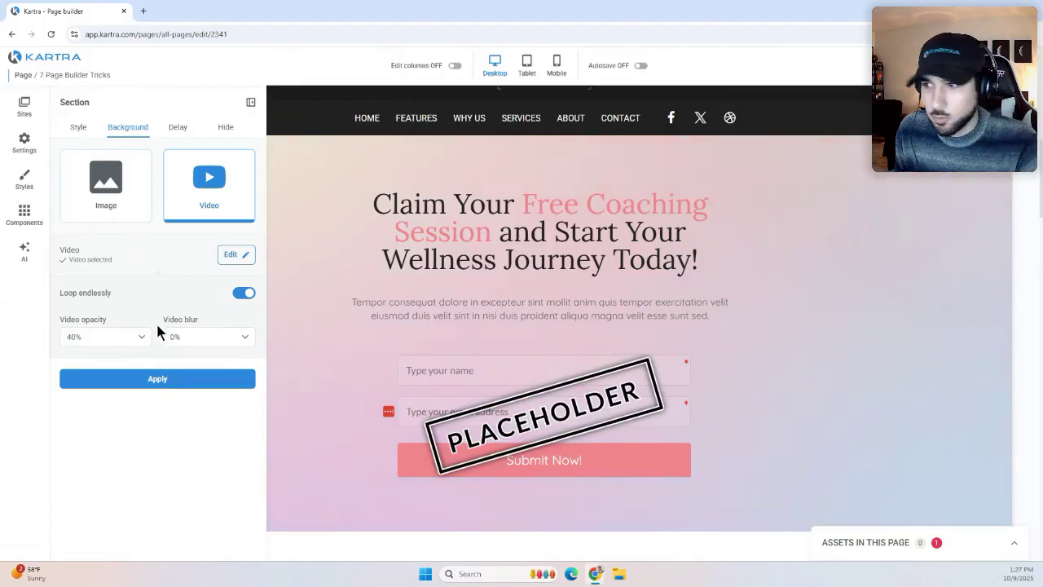
{"action": "left_click", "coordinate": [232, 256]}
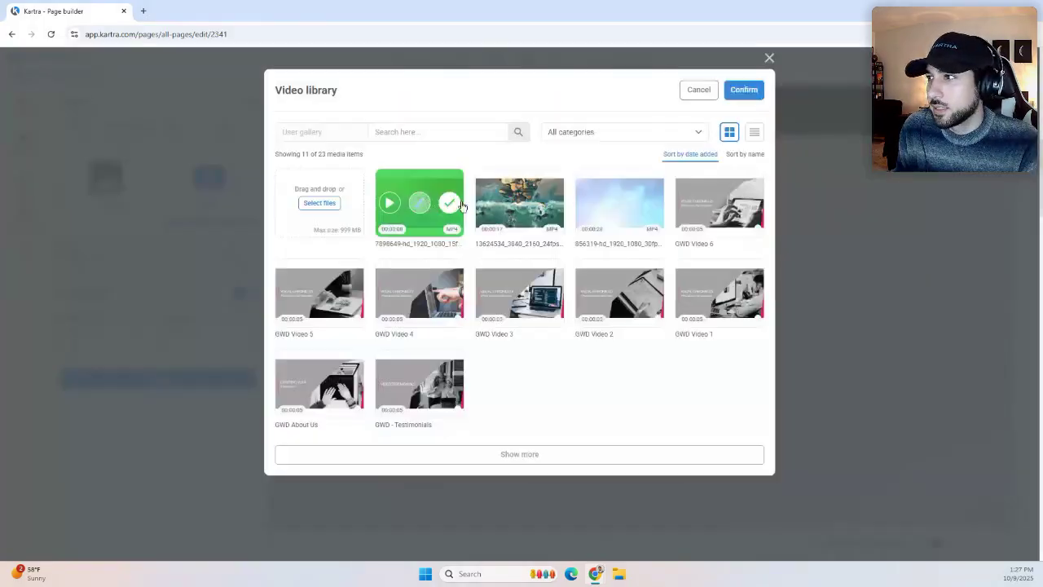
{"action": "mouse_move", "coordinate": [649, 203]}
{"action": "left_click", "coordinate": [695, 90]}
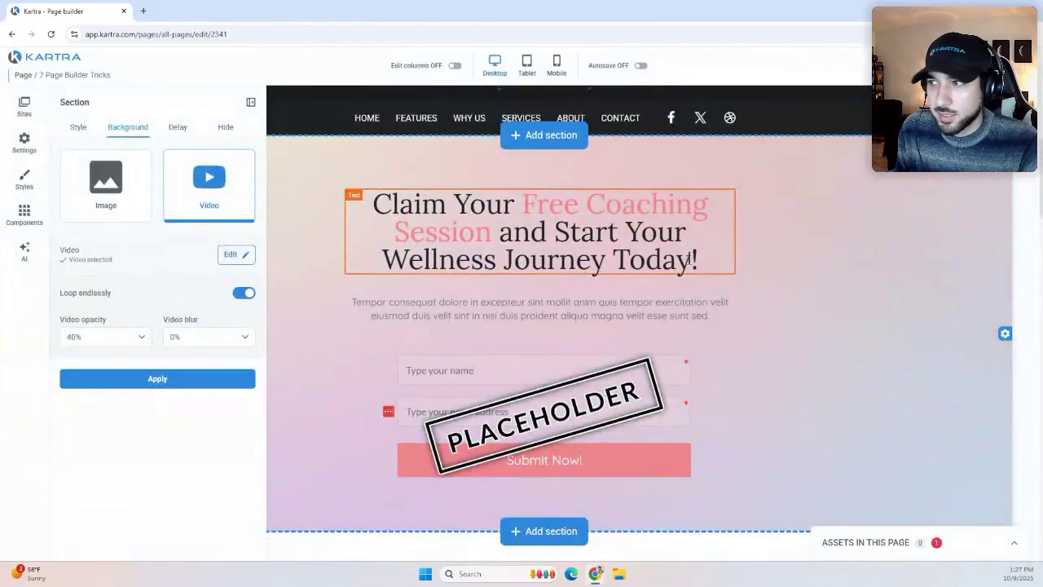
Replace the section's background video with the 856319-hd_1920_1080 clip from the video library and apply it.
{"action": "left_click", "coordinate": [236, 255]}
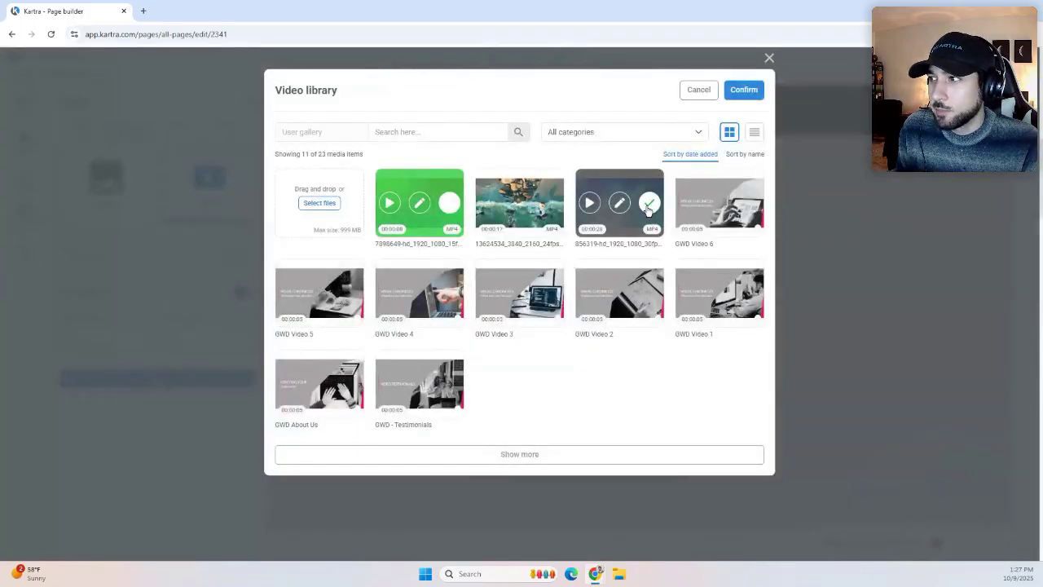
{"action": "left_click", "coordinate": [649, 203]}
{"action": "left_click", "coordinate": [742, 89]}
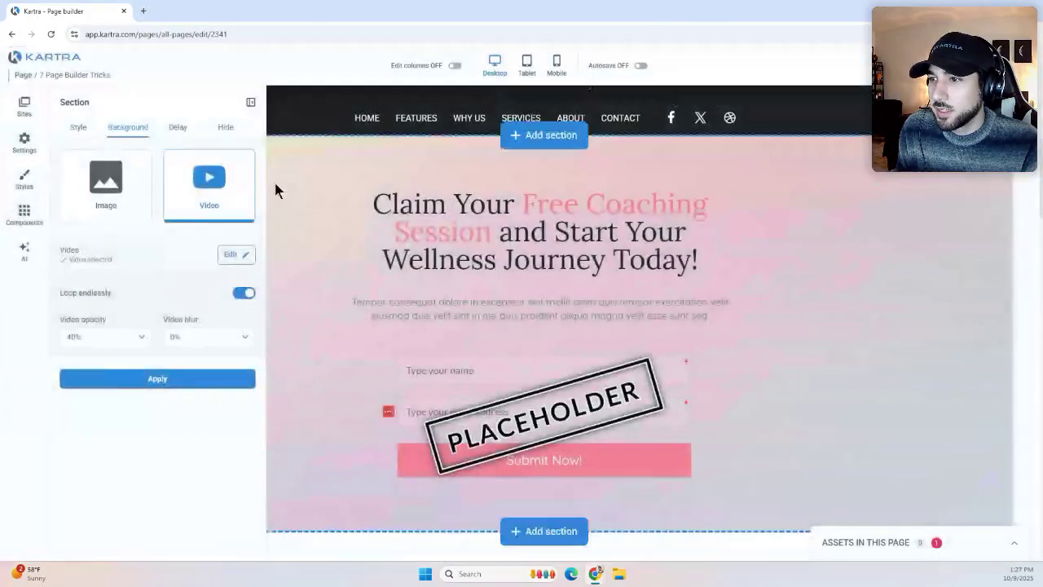
{"action": "left_click", "coordinate": [163, 376]}
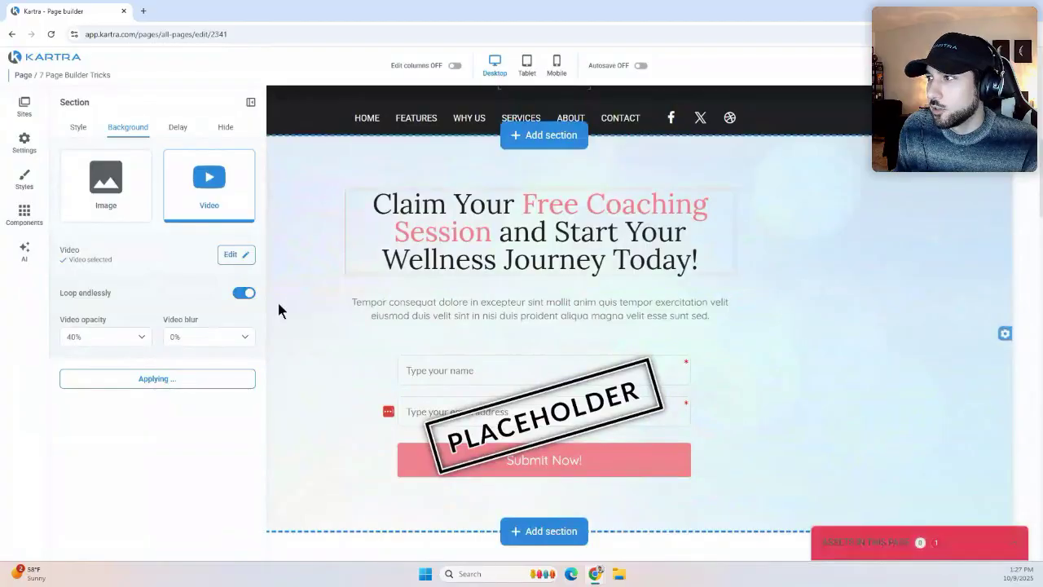
Set the section's background video opacity to 70%, apply it, and close the section settings.
{"action": "left_click", "coordinate": [117, 334]}
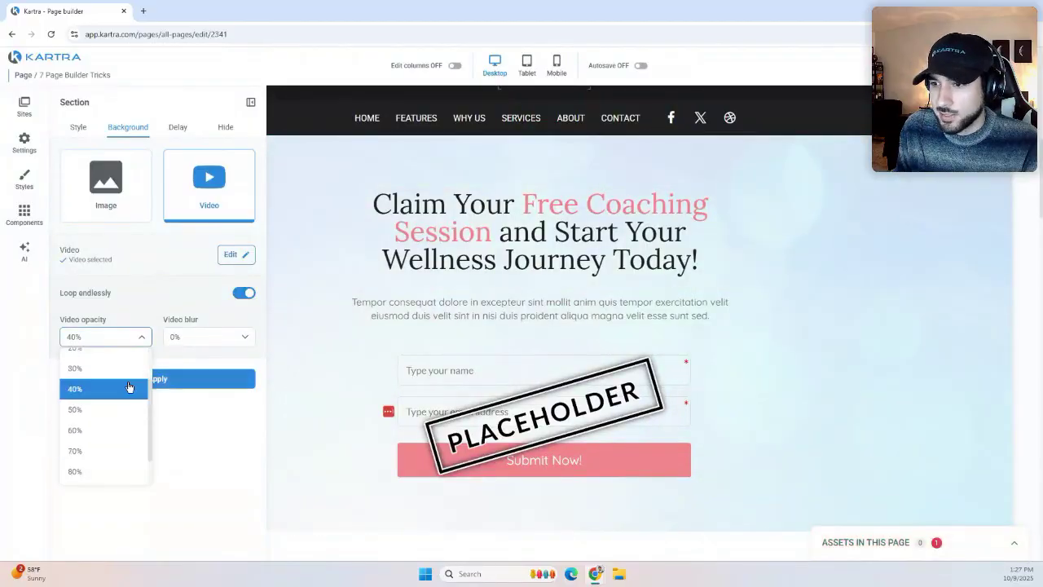
{"action": "scroll", "coordinate": [123, 391], "scroll_direction": "down", "scroll_amount": 2}
{"action": "left_click", "coordinate": [94, 413]}
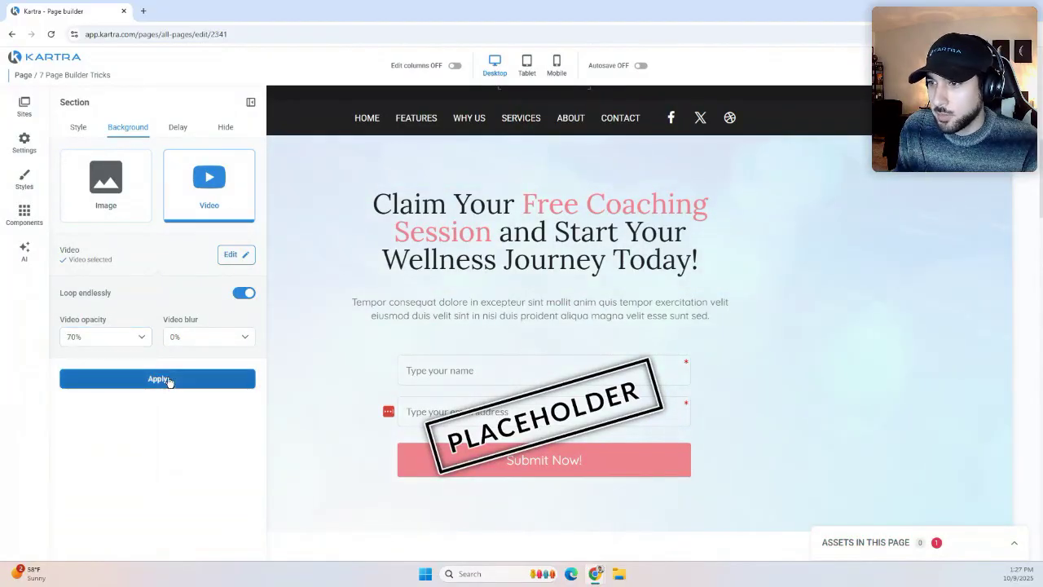
{"action": "left_click", "coordinate": [226, 378]}
{"action": "left_click", "coordinate": [252, 104]}
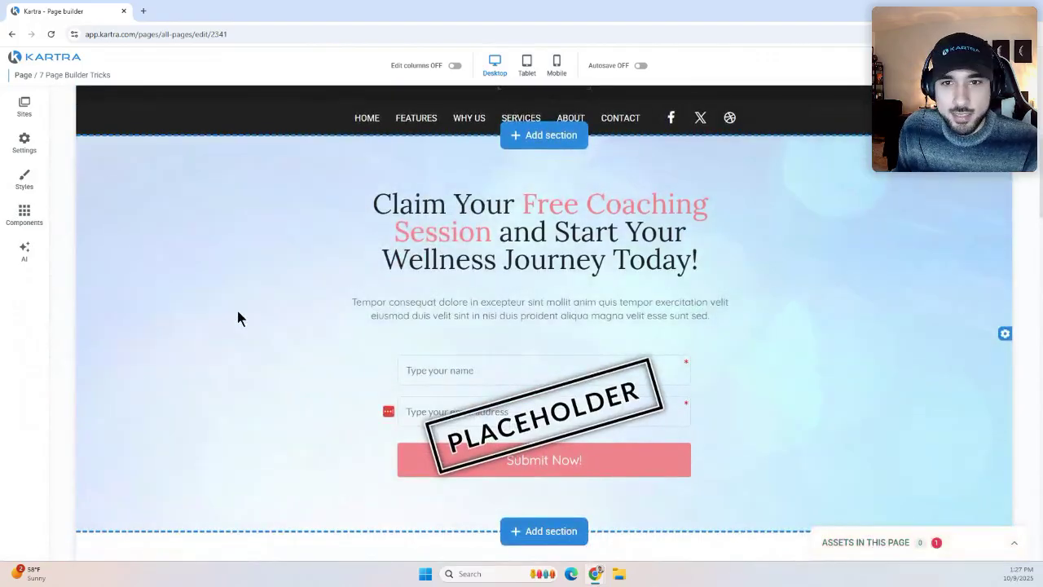
{"action": "scroll", "coordinate": [241, 310], "scroll_direction": "up", "scroll_amount": 1}
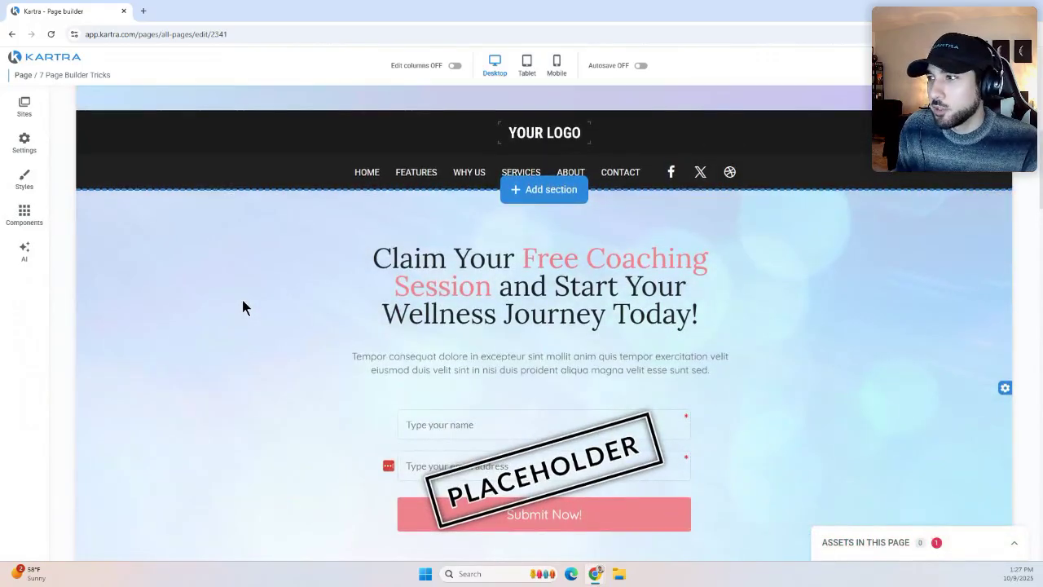
{"action": "scroll", "coordinate": [243, 300], "scroll_direction": "down", "scroll_amount": 1}
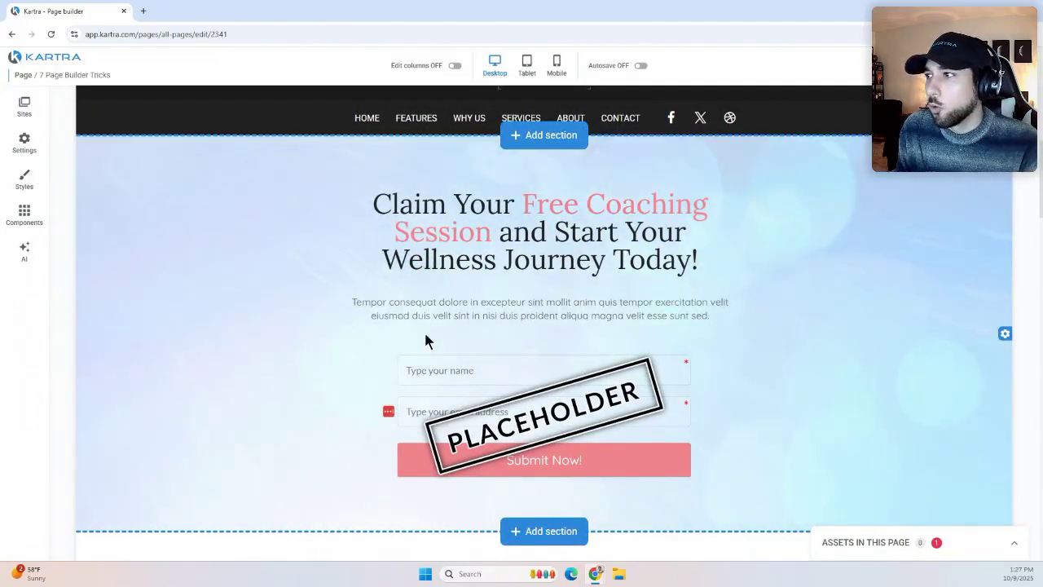
Change the coaching section's background video to the 13624534_3840_2160 clip, apply it, and close the section settings.
{"action": "mouse_move", "coordinate": [1003, 333]}
{"action": "left_click", "coordinate": [998, 376]}
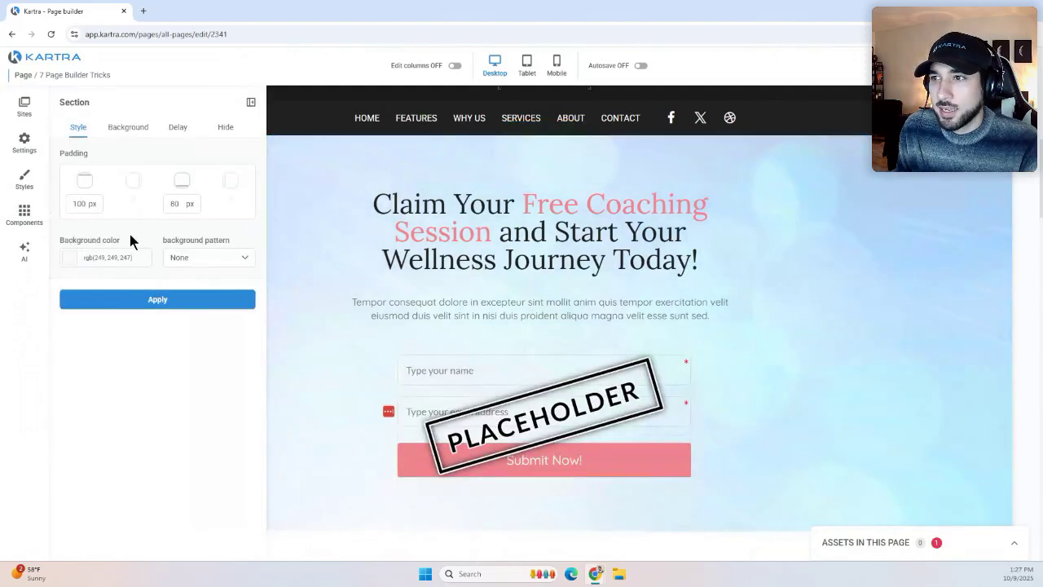
{"action": "left_click", "coordinate": [128, 126]}
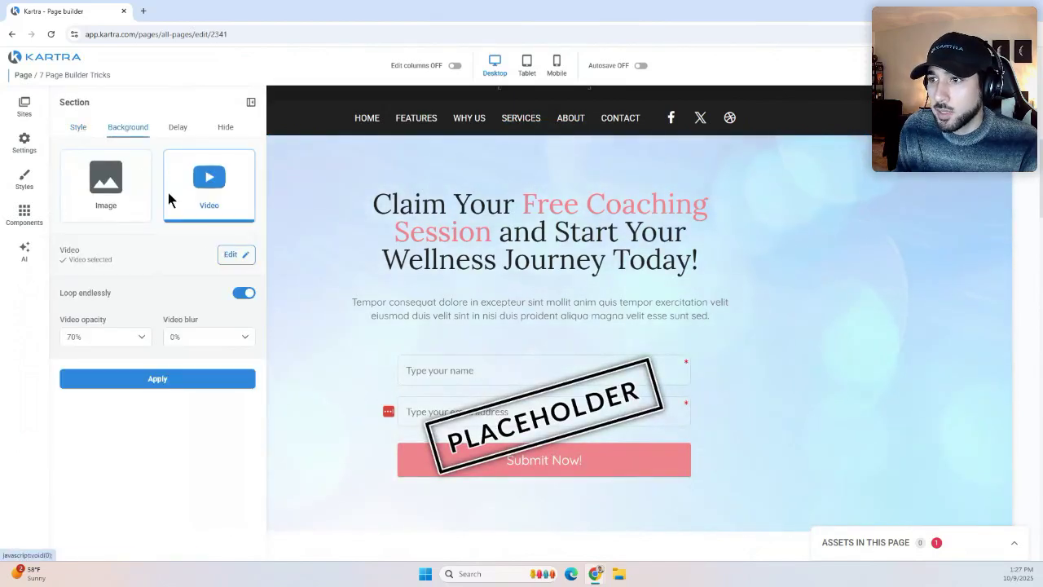
{"action": "left_click", "coordinate": [245, 256]}
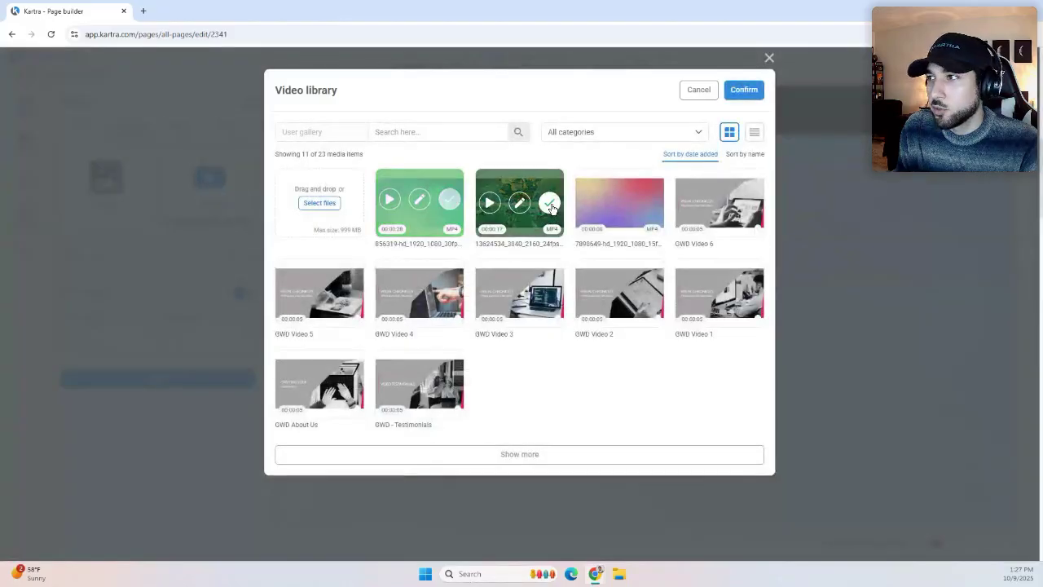
{"action": "left_click", "coordinate": [551, 205]}
{"action": "left_click", "coordinate": [744, 90]}
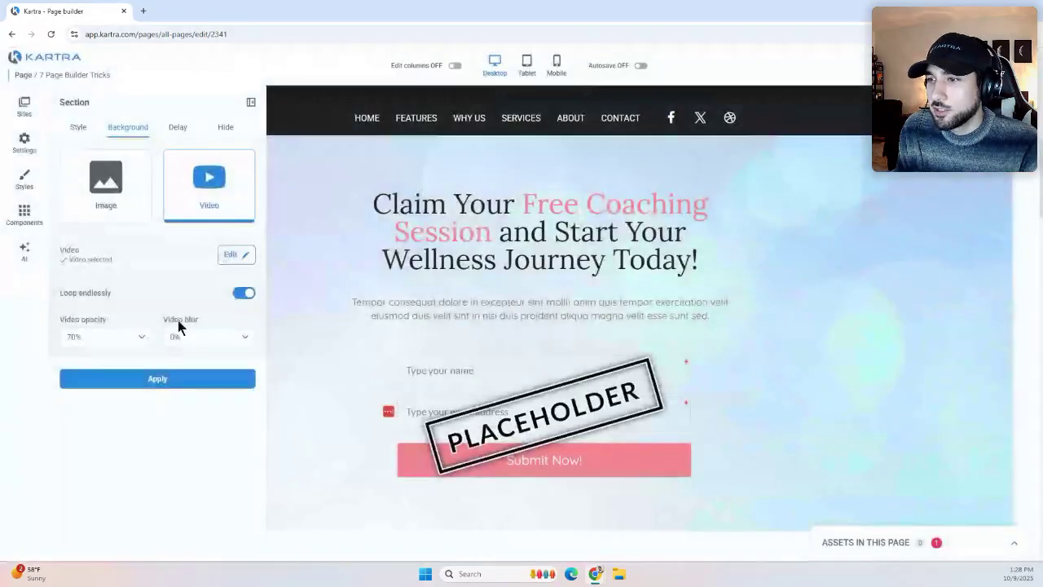
{"action": "left_click", "coordinate": [155, 381]}
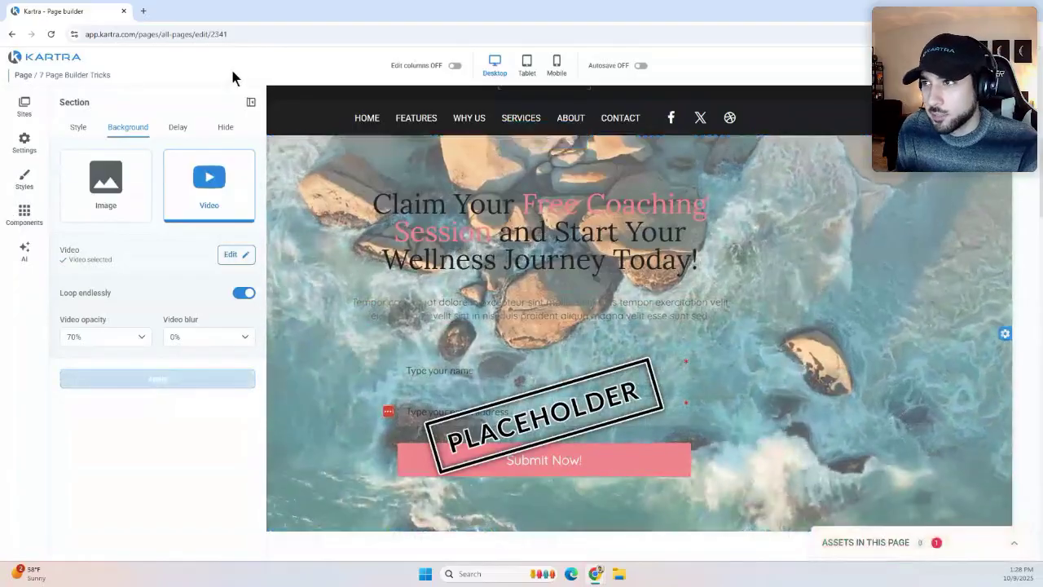
{"action": "left_click", "coordinate": [251, 101]}
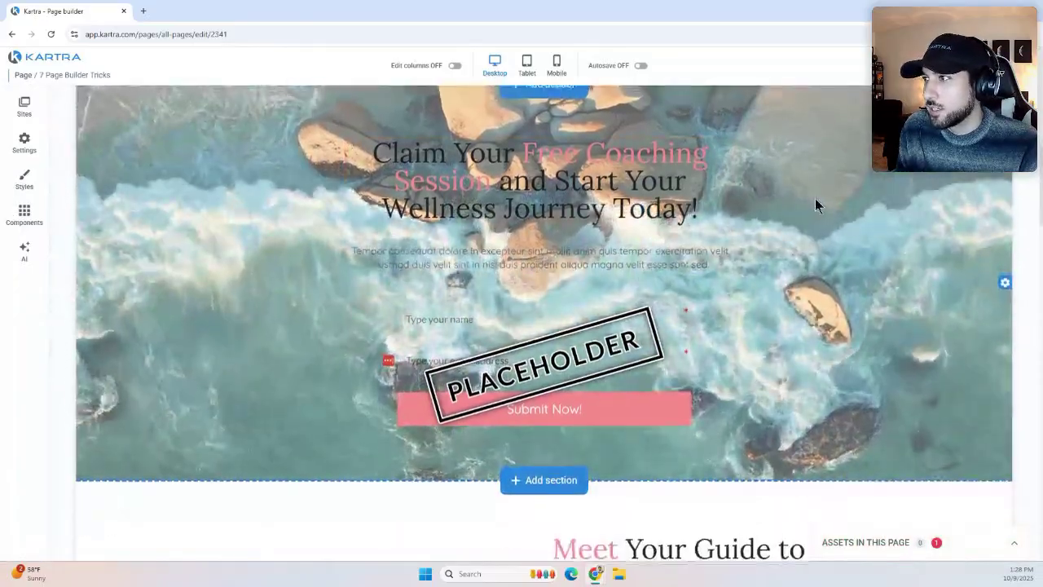
Examine how readable the coaching section's headline and paragraph are over the video background.
{"action": "scroll", "coordinate": [831, 204], "scroll_direction": "up", "scroll_amount": 1}
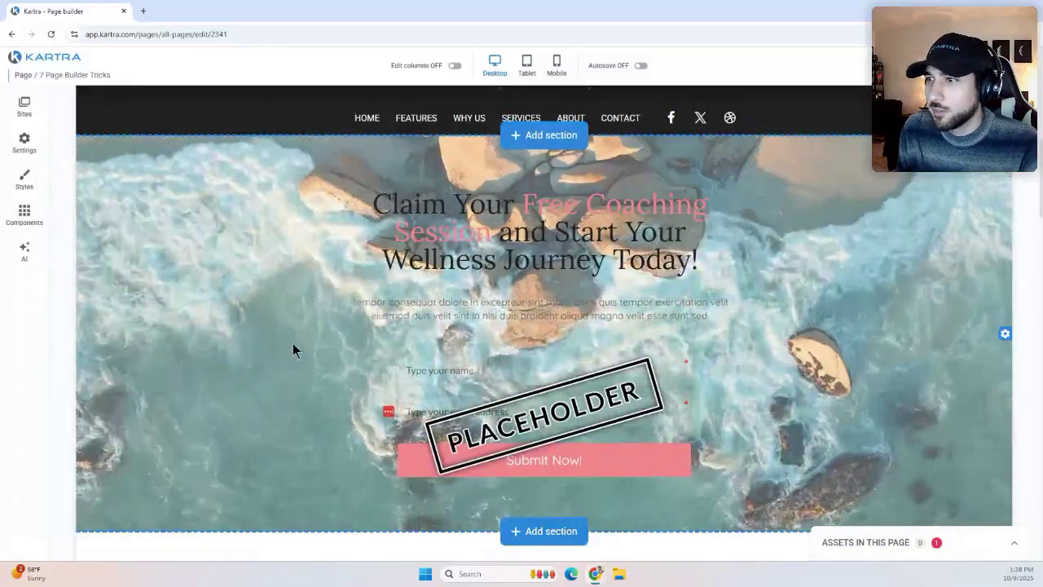
{"action": "scroll", "coordinate": [288, 341], "scroll_direction": "down", "scroll_amount": 2}
{"action": "scroll", "coordinate": [288, 339], "scroll_direction": "up", "scroll_amount": 2}
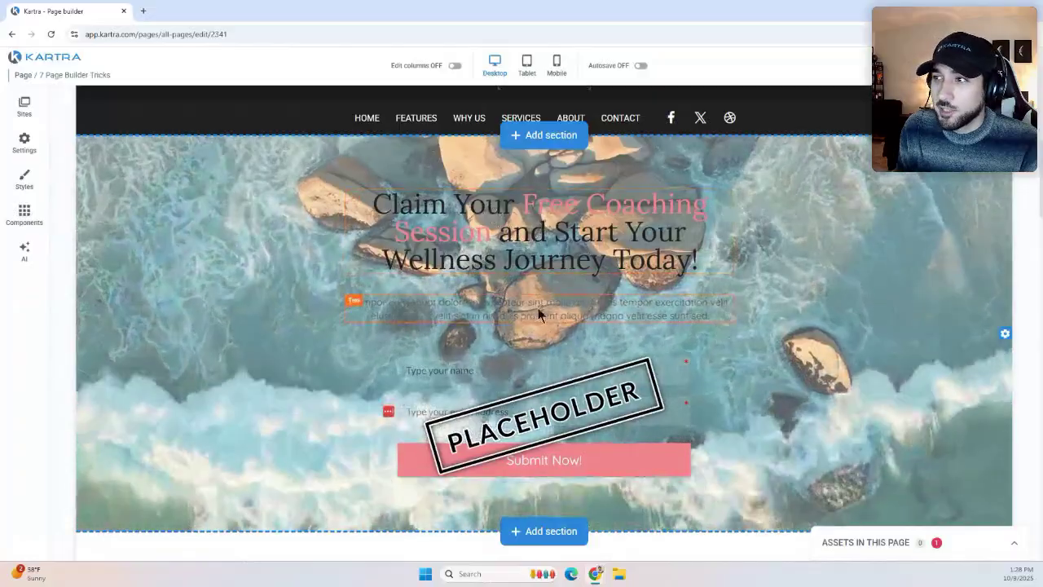
{"action": "left_click", "coordinate": [538, 308]}
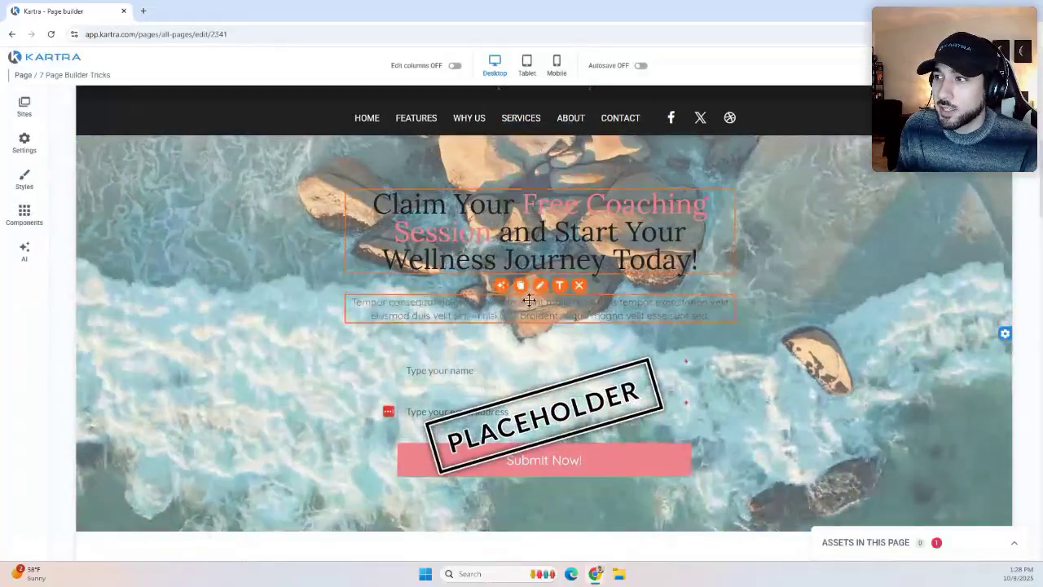
{"action": "left_click", "coordinate": [560, 232]}
{"action": "left_click", "coordinate": [214, 285]}
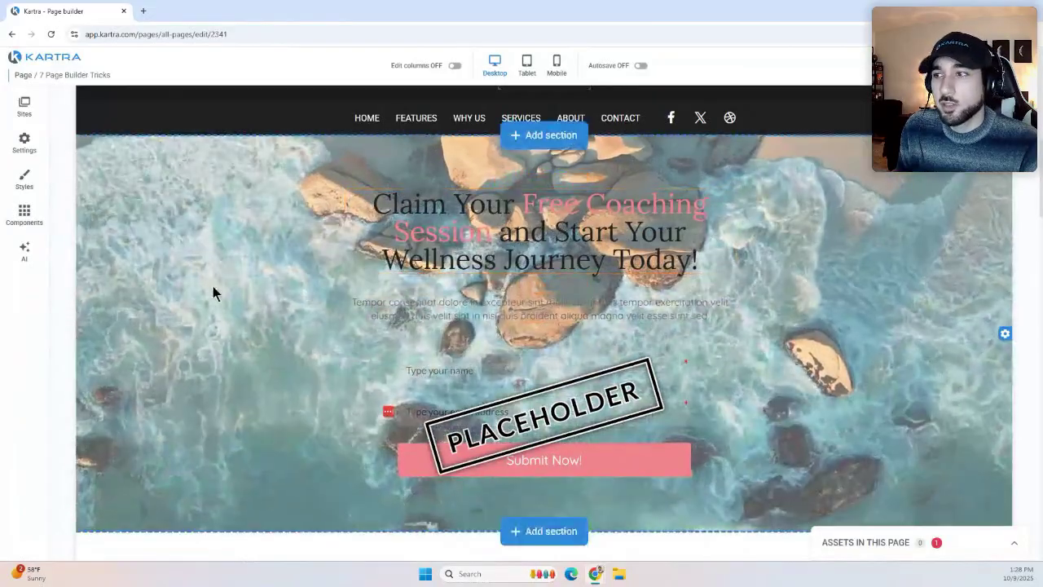
{"action": "left_click", "coordinate": [530, 259]}
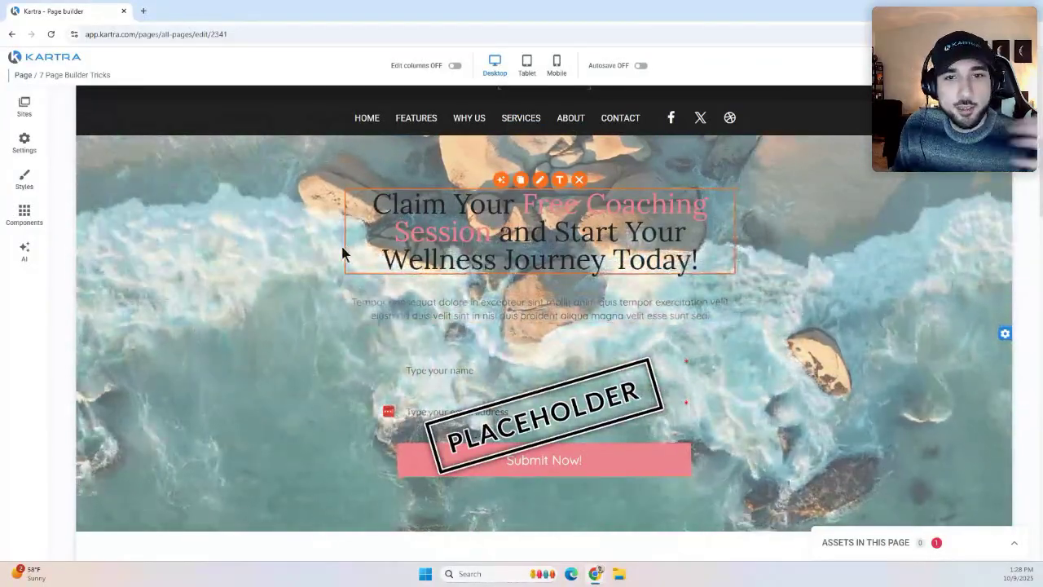
Add an empty box component above the "Claim Your Free Coaching Session" headline.
{"action": "left_click", "coordinate": [25, 213]}
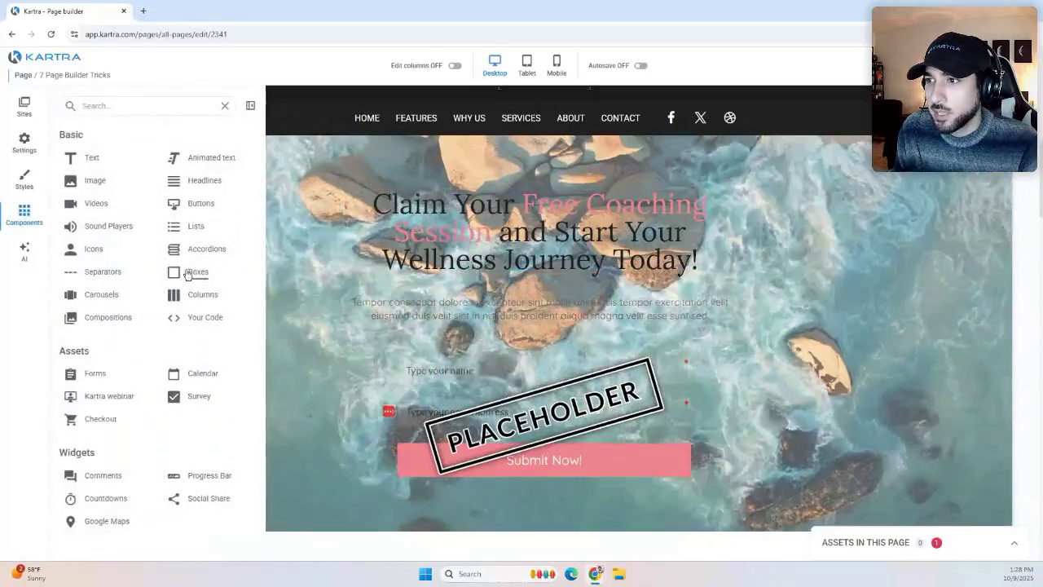
{"action": "left_click", "coordinate": [188, 273]}
{"action": "left_click_drag", "start_coordinate": [156, 245], "coordinate": [554, 195]}
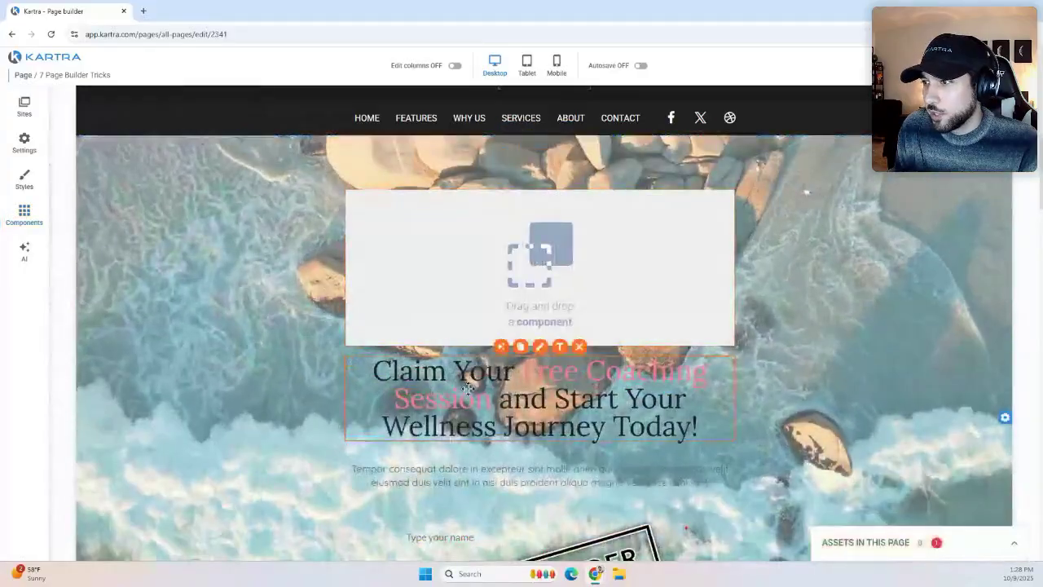
Move the headline, the paragraph, and the opt-in form into the new box in that order.
{"action": "left_click_drag", "start_coordinate": [501, 347], "coordinate": [525, 250]}
{"action": "left_click_drag", "start_coordinate": [501, 315], "coordinate": [527, 335]}
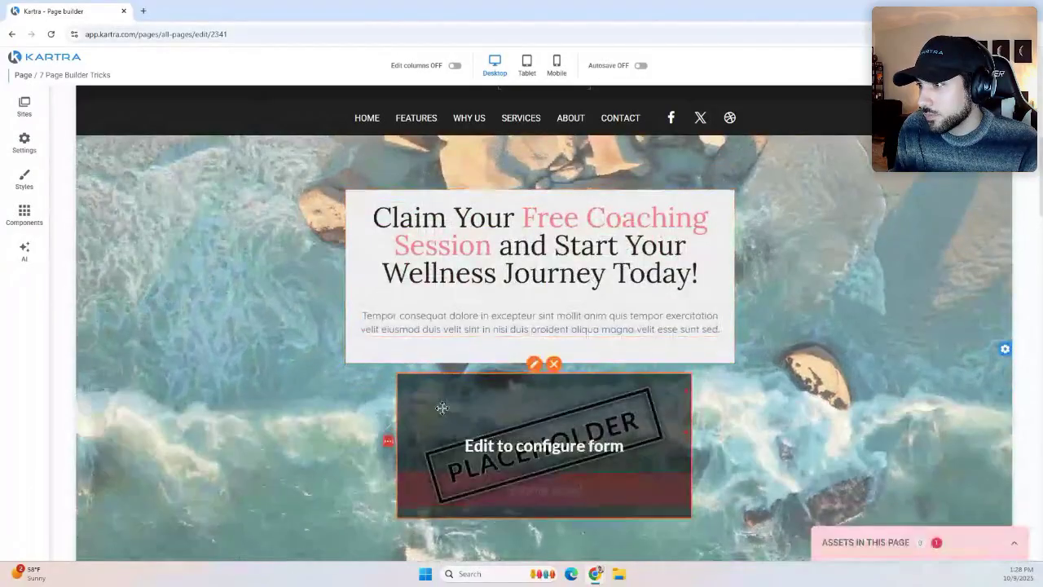
{"action": "left_click_drag", "start_coordinate": [522, 412], "coordinate": [527, 409]}
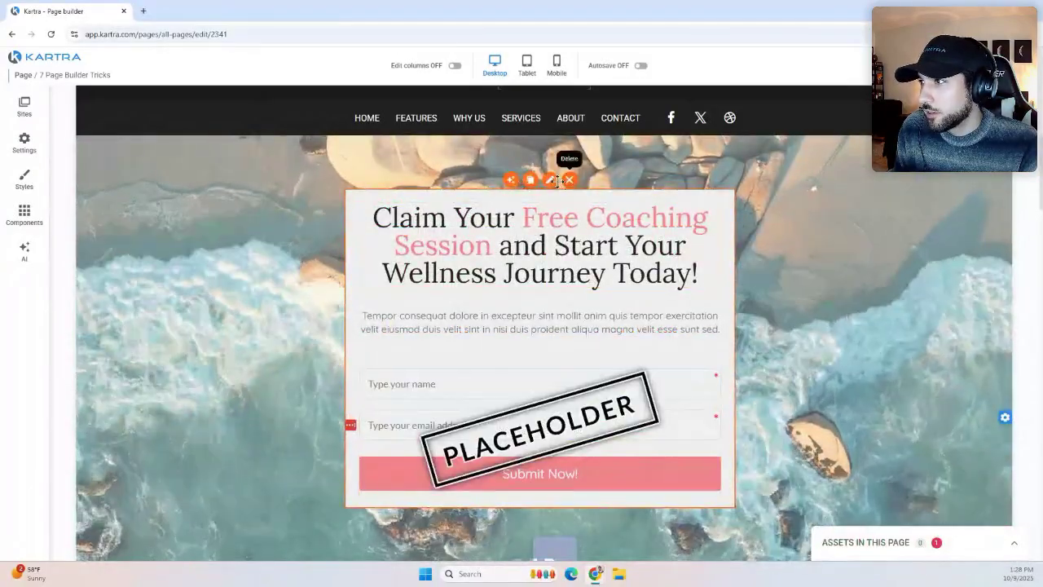
Give the box 40 px padding on all sides and 30 px rounded corners, apply, and close its settings.
{"action": "left_click", "coordinate": [268, 303]}
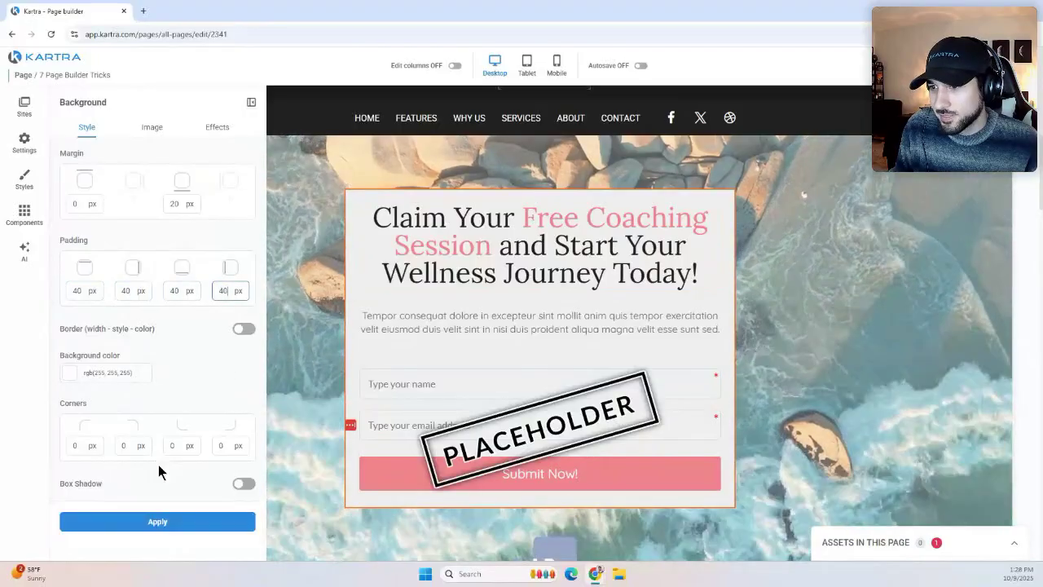
{"action": "left_click", "coordinate": [75, 445]}
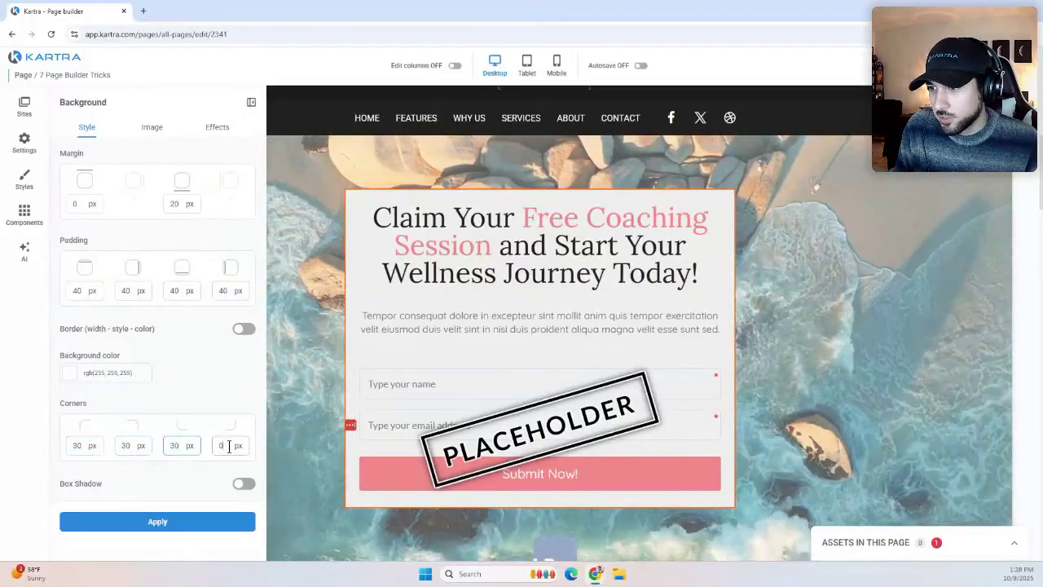
{"action": "left_click", "coordinate": [210, 521]}
{"action": "scroll", "coordinate": [311, 368], "scroll_direction": "down", "scroll_amount": 1}
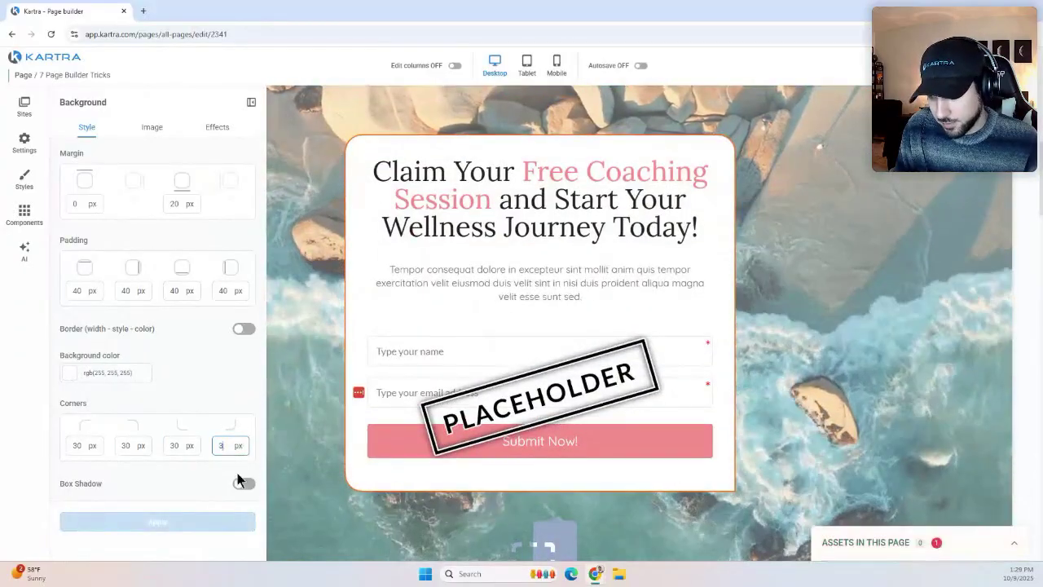
{"action": "left_click", "coordinate": [251, 105]}
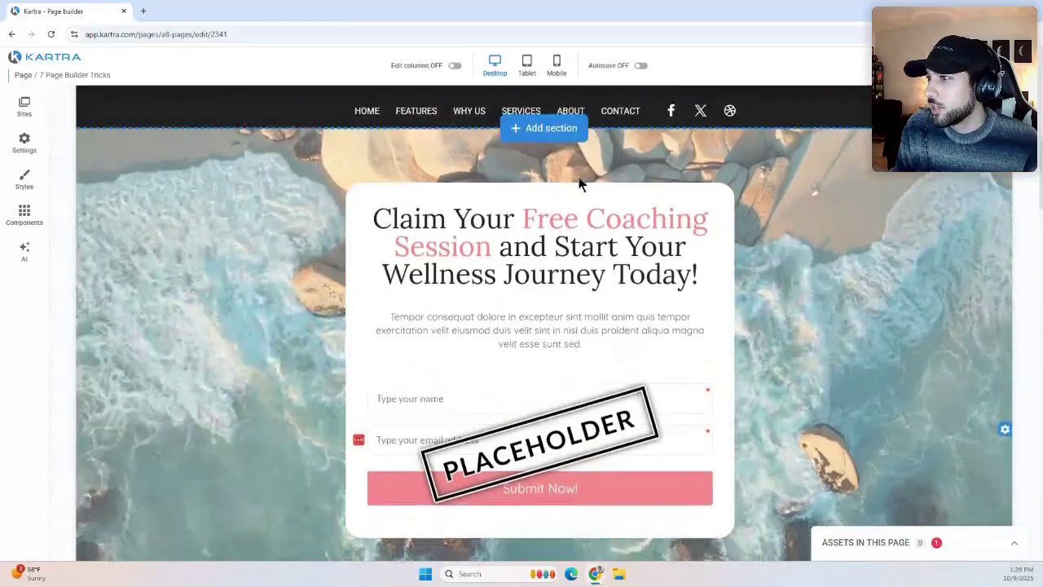
{"action": "scroll", "coordinate": [581, 181], "scroll_direction": "down", "scroll_amount": 2}
{"action": "scroll", "coordinate": [579, 189], "scroll_direction": "up", "scroll_amount": 2}
{"action": "scroll", "coordinate": [820, 201], "scroll_direction": "down", "scroll_amount": 1}
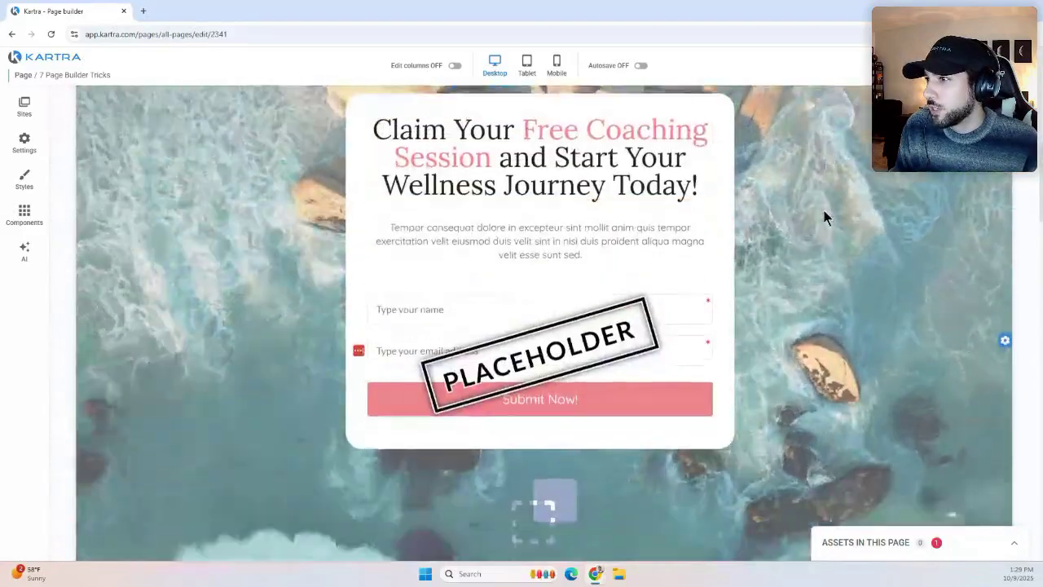
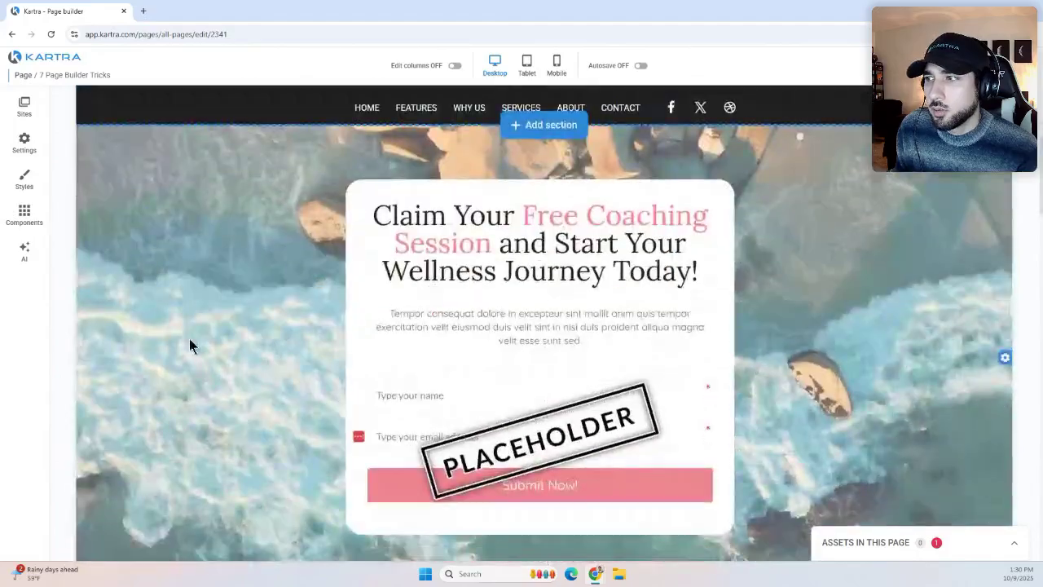
Add a light countdown timer component with large digits between the coaching section's paragraph and the opt-in form.
{"action": "scroll", "coordinate": [121, 235], "scroll_direction": "up", "scroll_amount": 1}
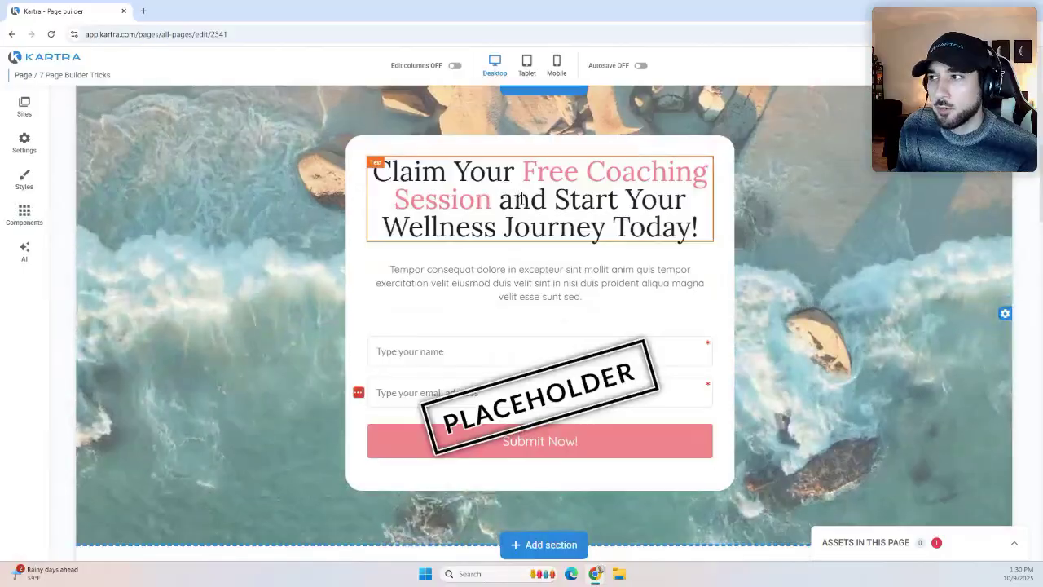
{"action": "left_click", "coordinate": [23, 214]}
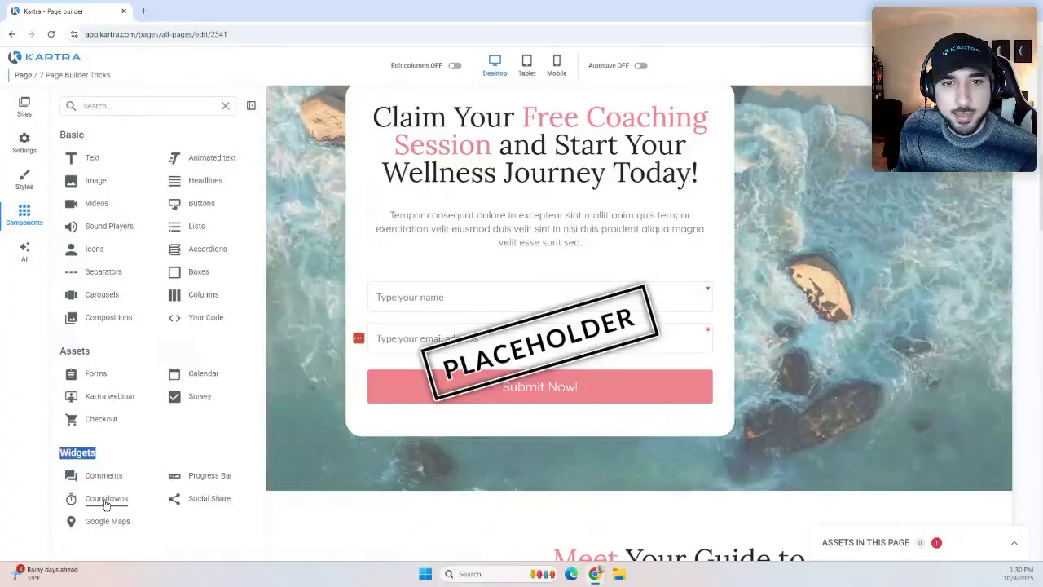
{"action": "left_click", "coordinate": [106, 500]}
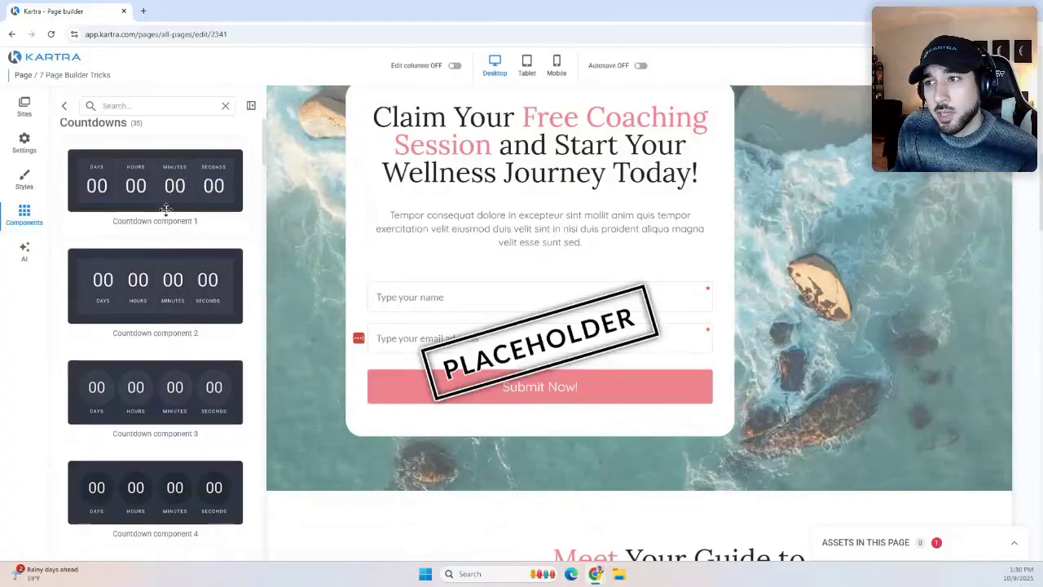
{"action": "scroll", "coordinate": [177, 244], "scroll_direction": "down", "scroll_amount": 2}
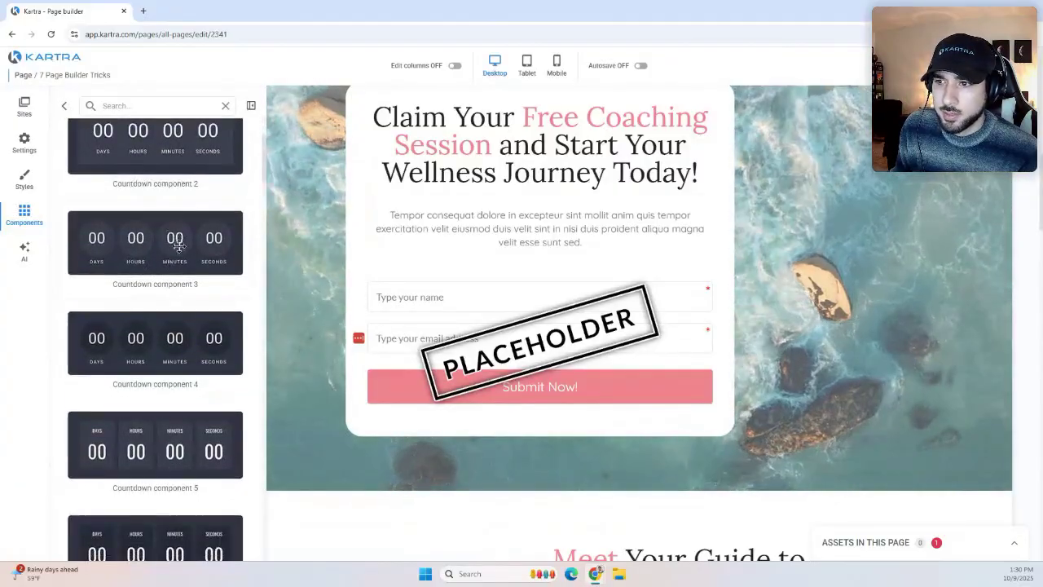
{"action": "scroll", "coordinate": [177, 244], "scroll_direction": "down", "scroll_amount": 6}
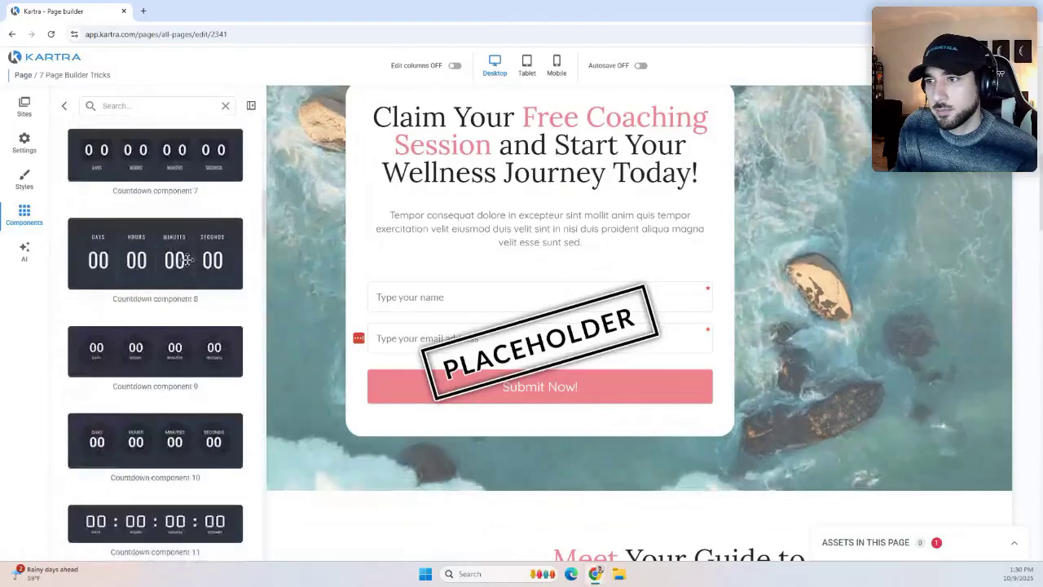
{"action": "scroll", "coordinate": [186, 265], "scroll_direction": "down", "scroll_amount": 7}
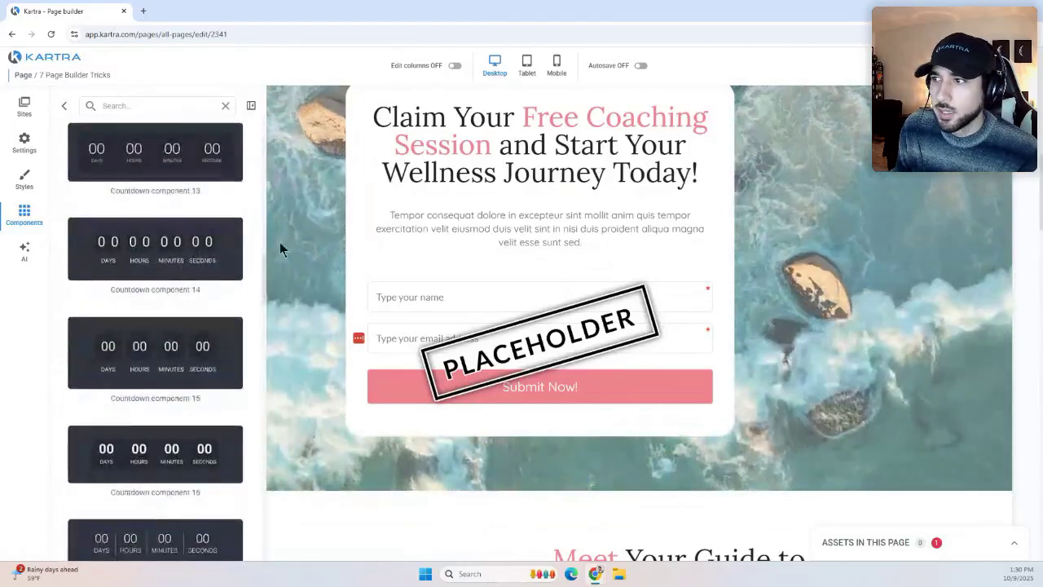
{"action": "scroll", "coordinate": [627, 244], "scroll_direction": "up", "scroll_amount": 1}
{"action": "scroll", "coordinate": [166, 302], "scroll_direction": "down", "scroll_amount": 6}
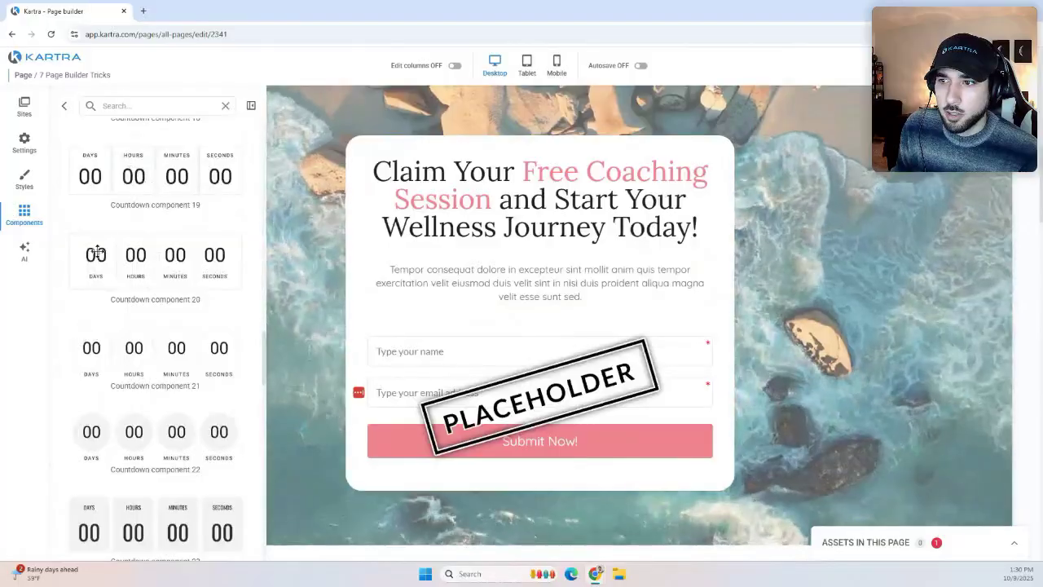
{"action": "scroll", "coordinate": [184, 336], "scroll_direction": "down", "scroll_amount": 2}
{"action": "scroll", "coordinate": [183, 332], "scroll_direction": "up", "scroll_amount": 1}
{"action": "left_click_drag", "start_coordinate": [193, 298], "coordinate": [491, 366]}
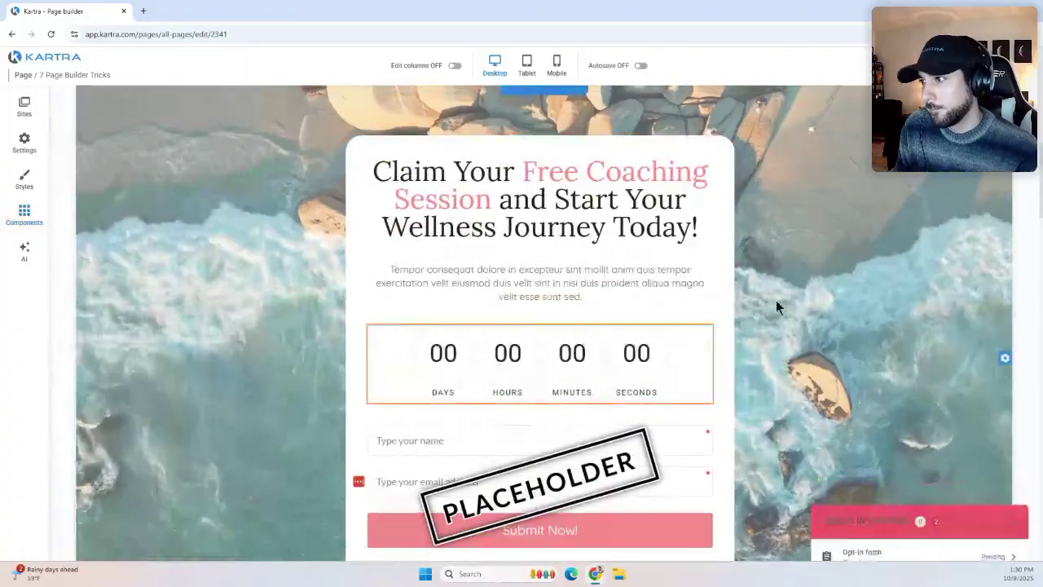
Set the countdown's fixed ending date to 10/17/2025 and apply it.
{"action": "scroll", "coordinate": [537, 261], "scroll_direction": "down", "scroll_amount": 1}
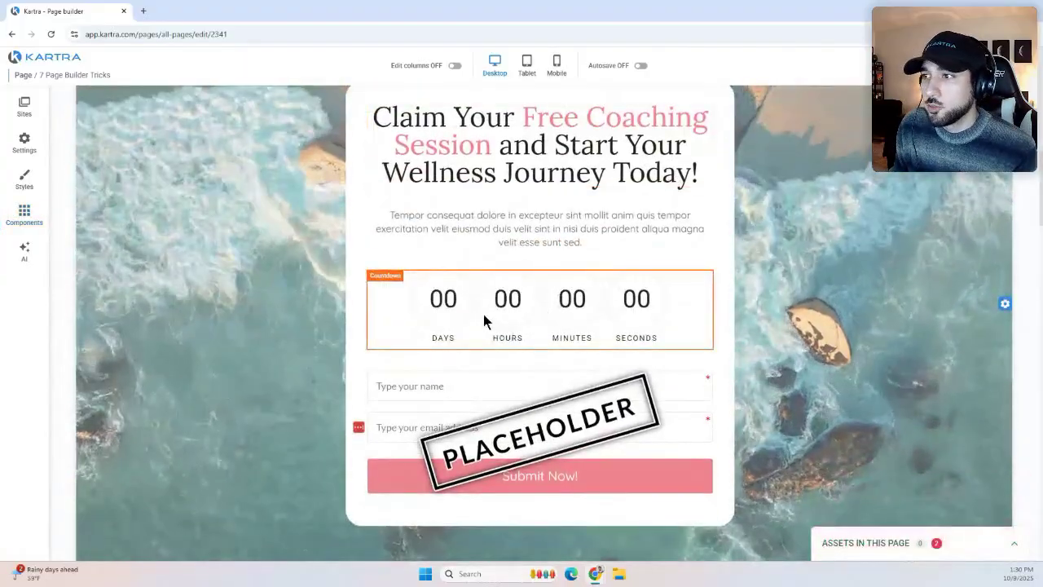
{"action": "left_click", "coordinate": [515, 302]}
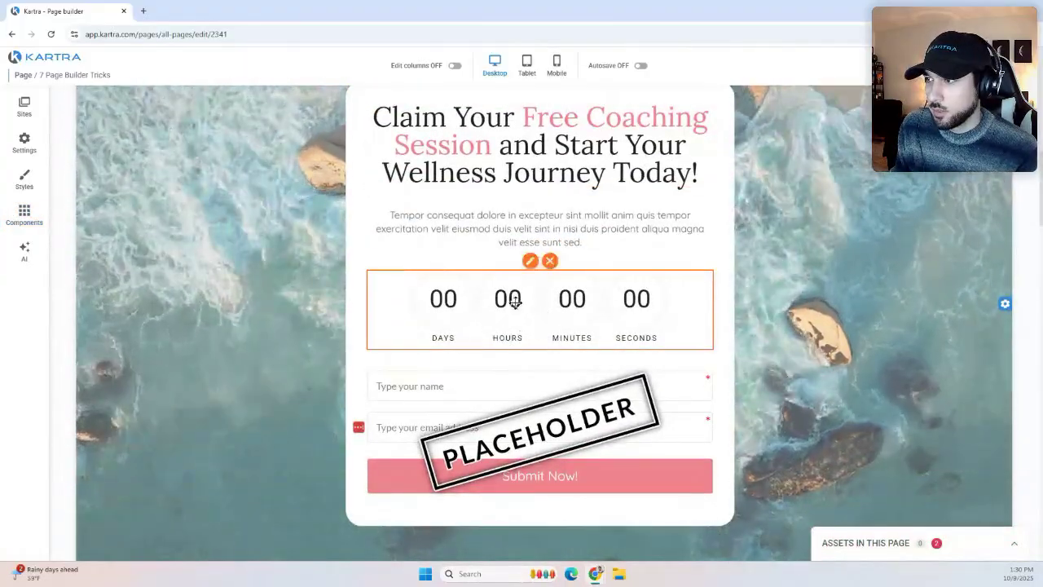
{"action": "left_click", "coordinate": [514, 301]}
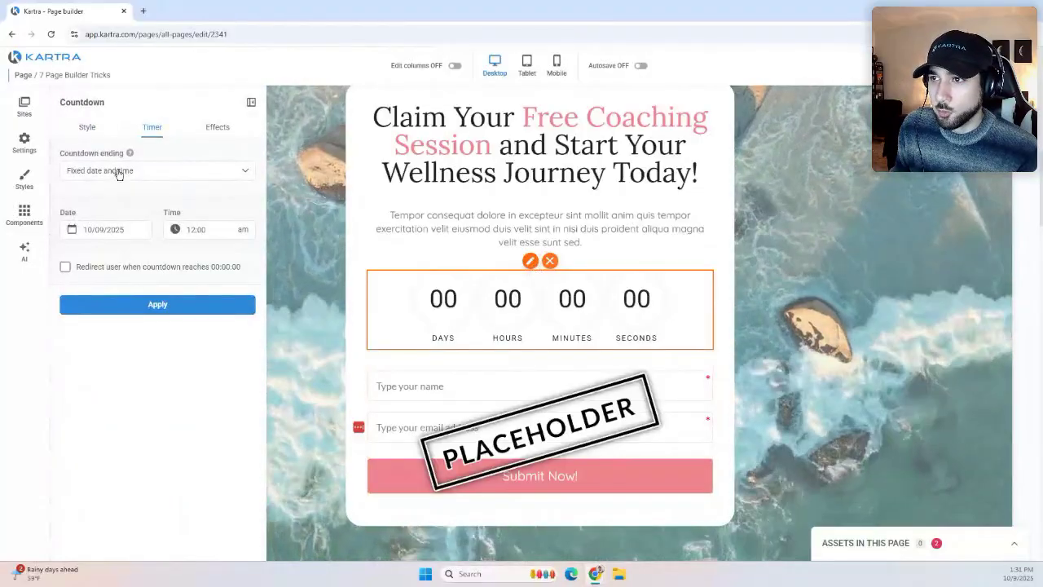
{"action": "left_click", "coordinate": [86, 230]}
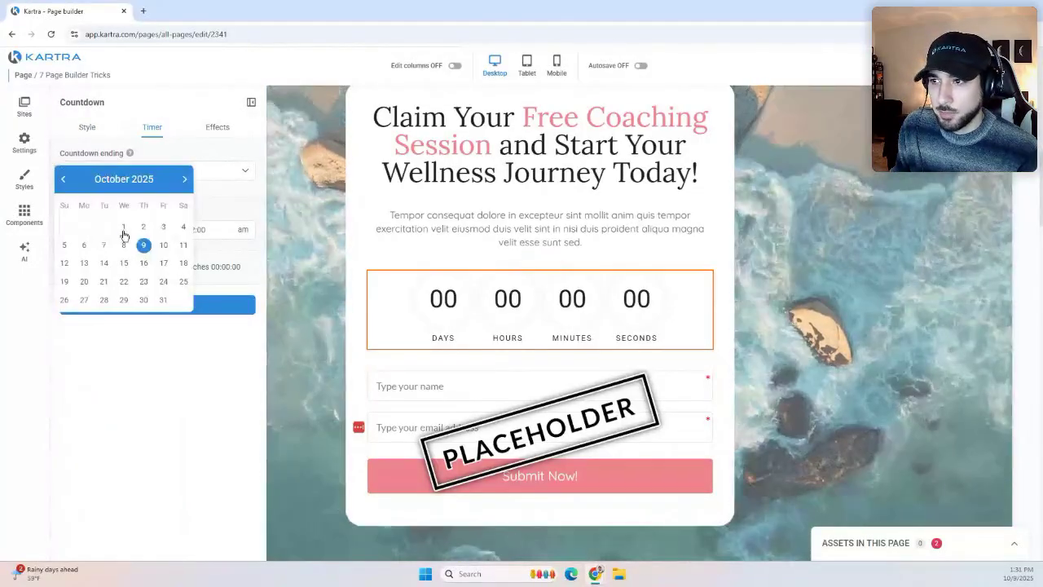
{"action": "left_click", "coordinate": [164, 263]}
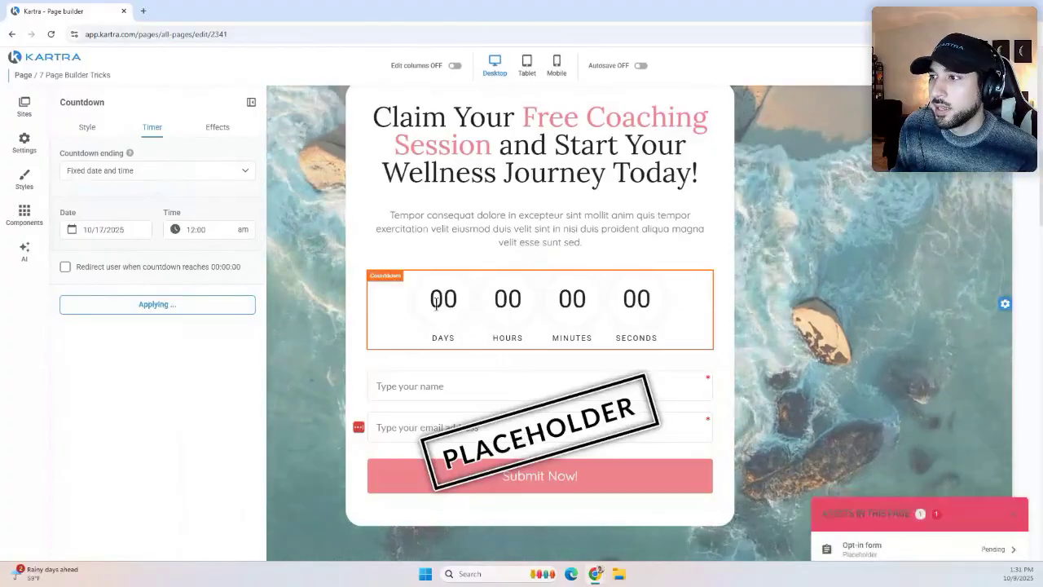
{"action": "left_click", "coordinate": [136, 234]}
{"action": "left_click", "coordinate": [191, 225]}
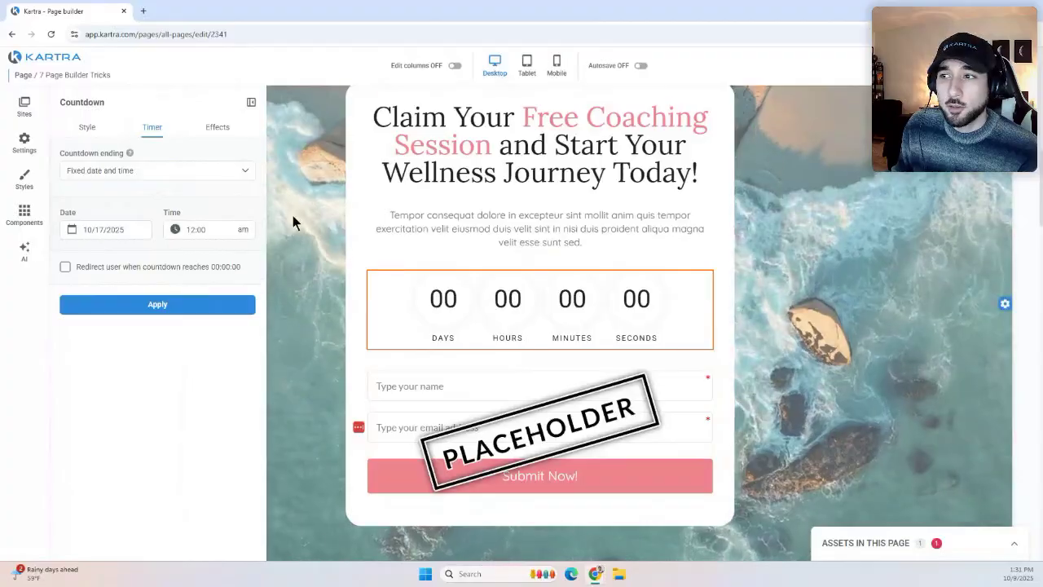
{"action": "left_click", "coordinate": [212, 232]}
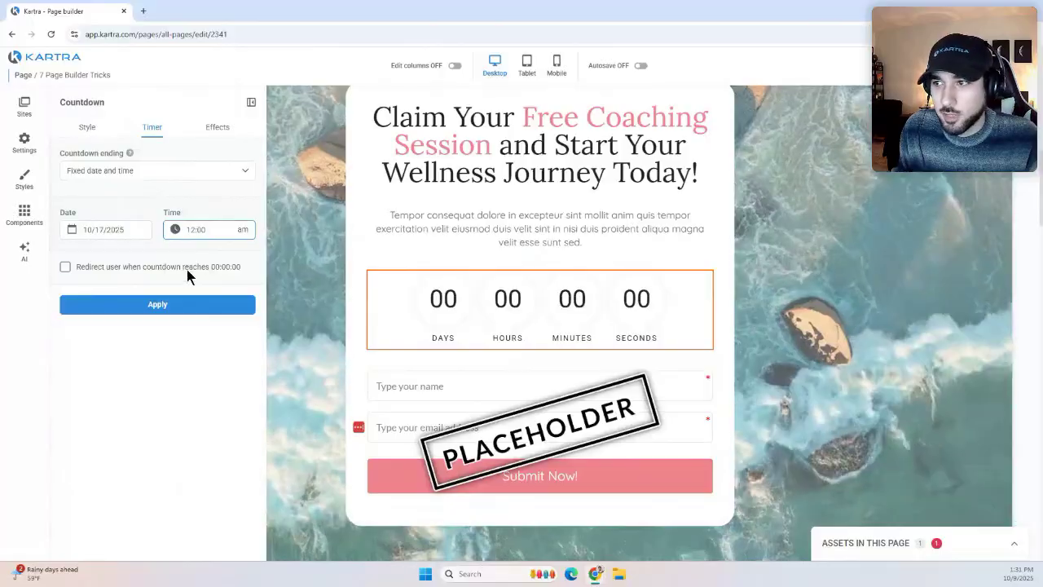
{"action": "left_click", "coordinate": [187, 269]}
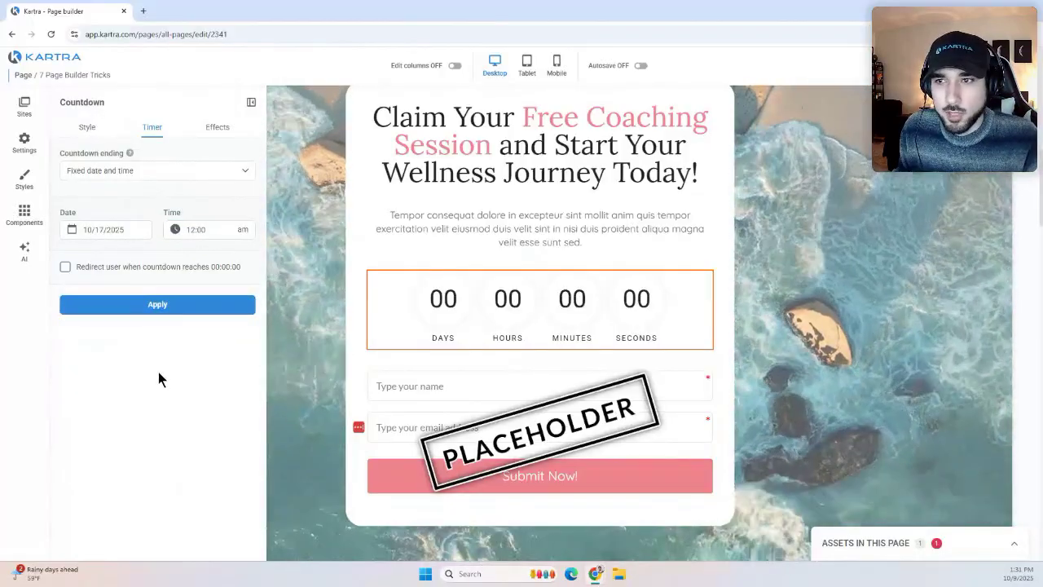
Review the available countdown ending types without choosing one, and close the countdown settings.
{"action": "left_click", "coordinate": [155, 170]}
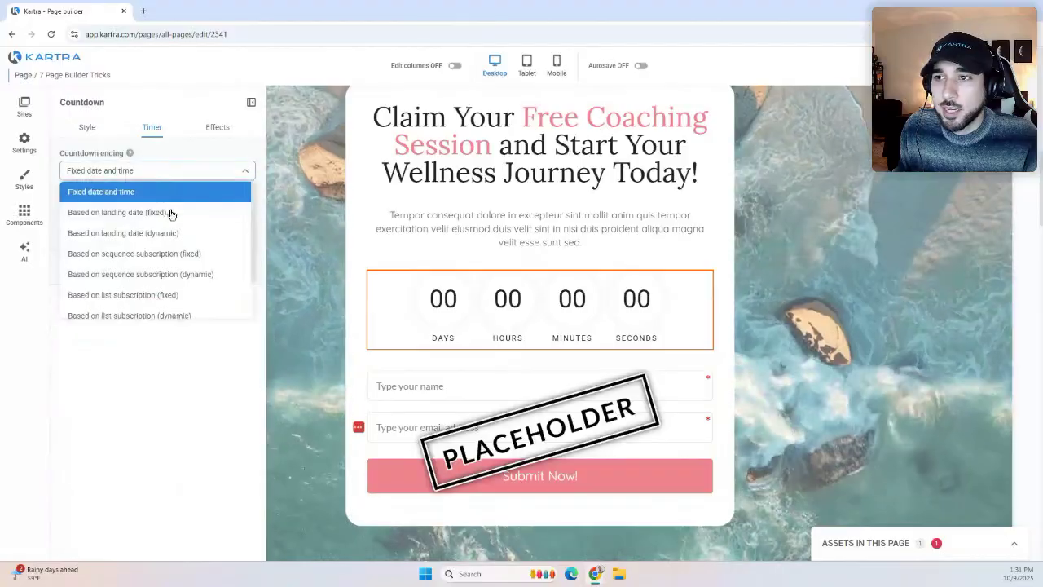
{"action": "scroll", "coordinate": [139, 236], "scroll_direction": "down", "scroll_amount": 2}
{"action": "scroll", "coordinate": [145, 216], "scroll_direction": "up", "scroll_amount": 2}
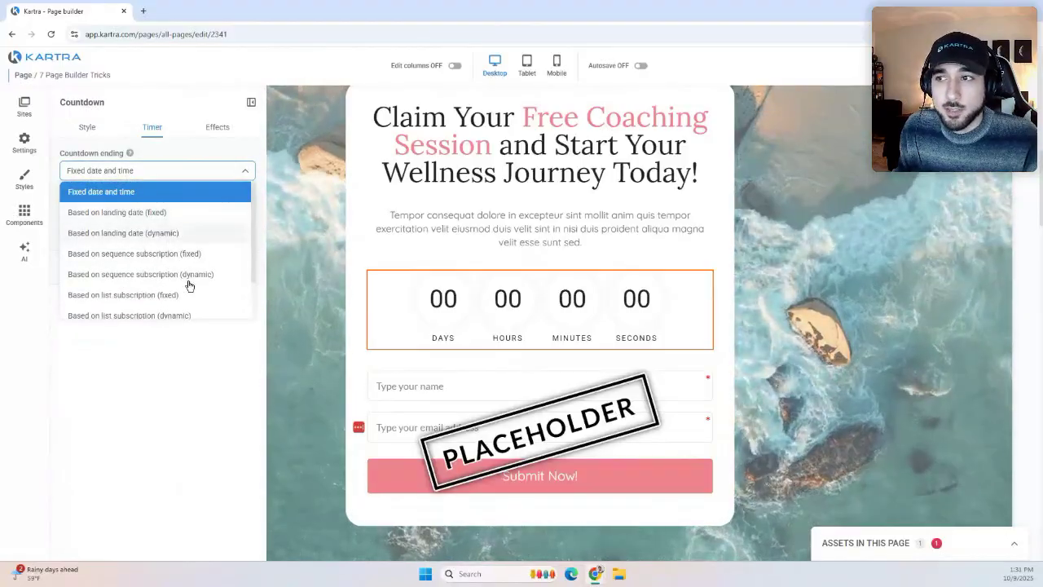
{"action": "scroll", "coordinate": [184, 294], "scroll_direction": "down", "scroll_amount": 2}
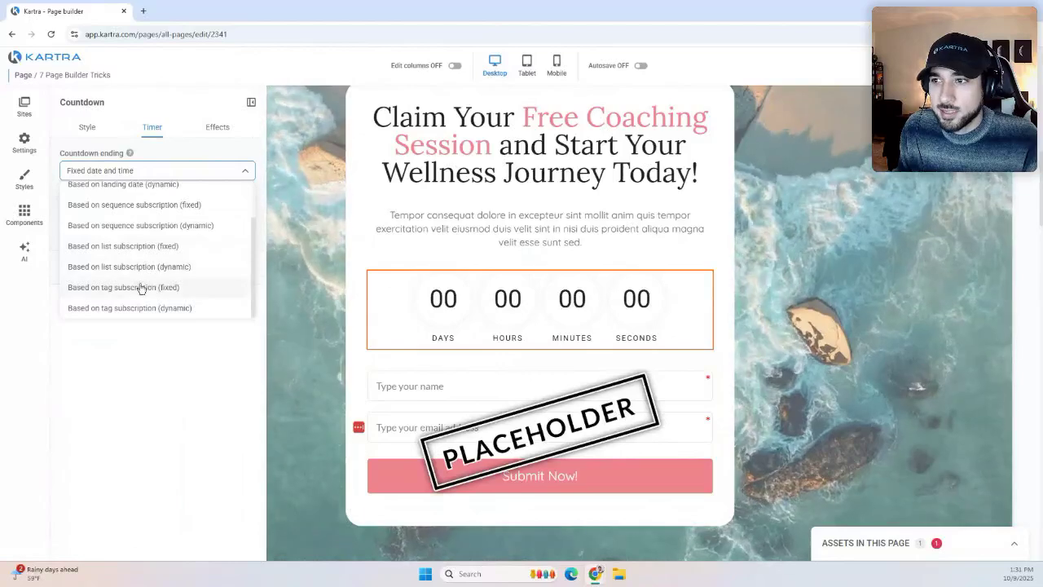
{"action": "left_click", "coordinate": [170, 343]}
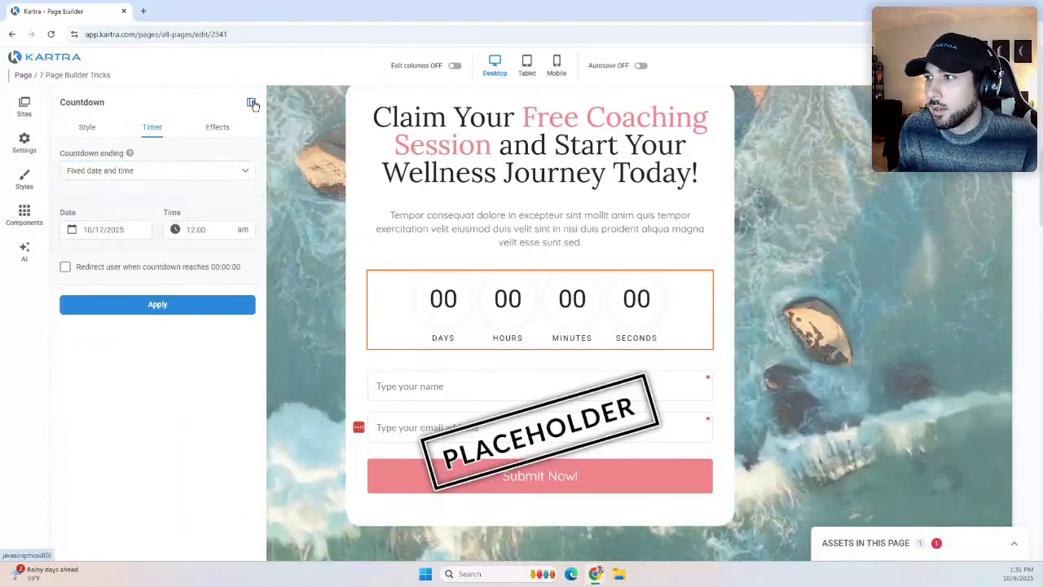
{"action": "left_click", "coordinate": [324, 99]}
Preview the page, examine the running countdown in the coaching section, and close the preview.
{"action": "scroll", "coordinate": [440, 244], "scroll_direction": "up", "scroll_amount": 1}
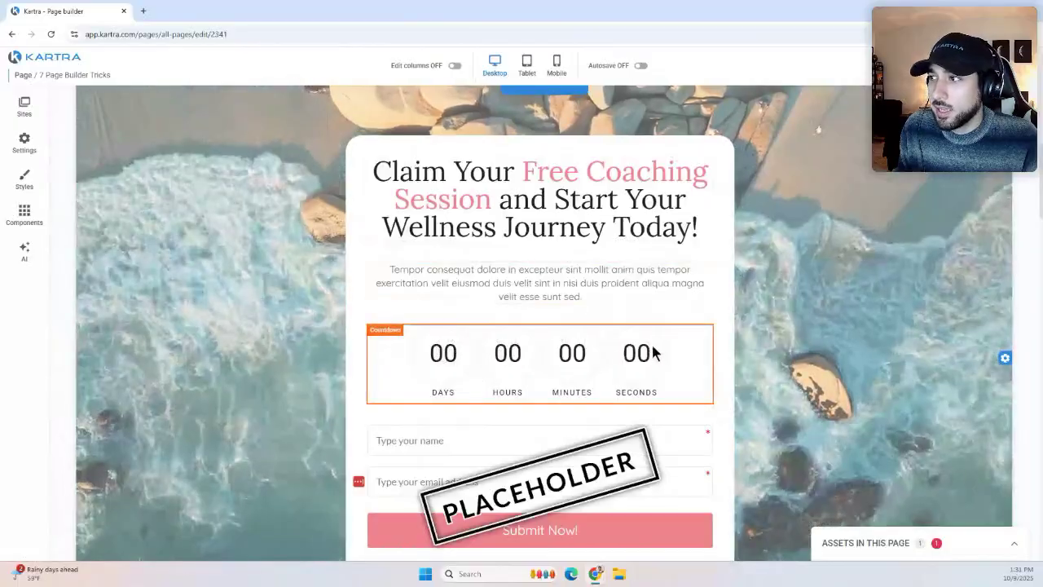
{"action": "scroll", "coordinate": [874, 209], "scroll_direction": "down", "scroll_amount": 1}
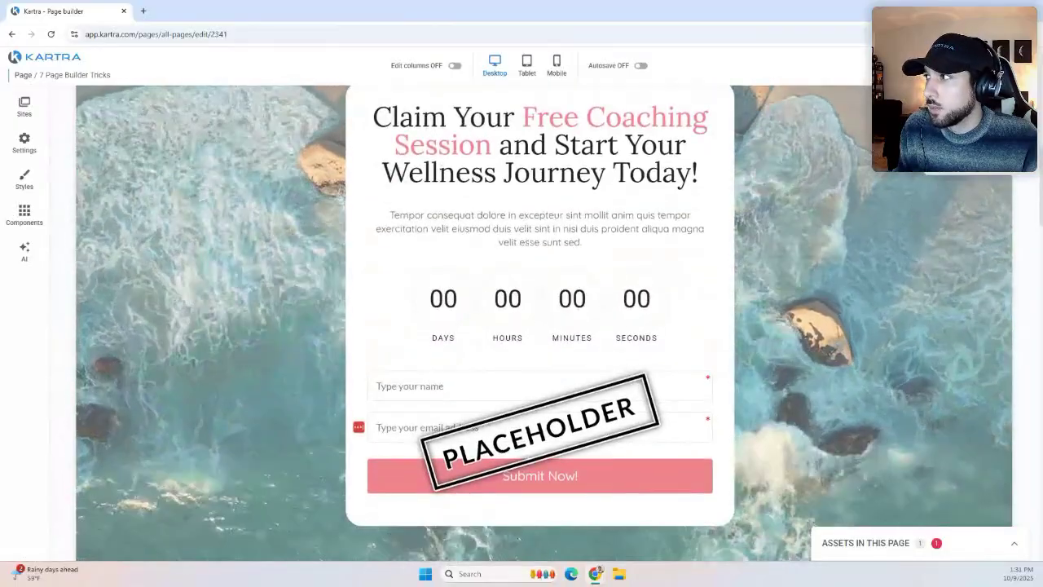
{"action": "left_click", "coordinate": [904, 65]}
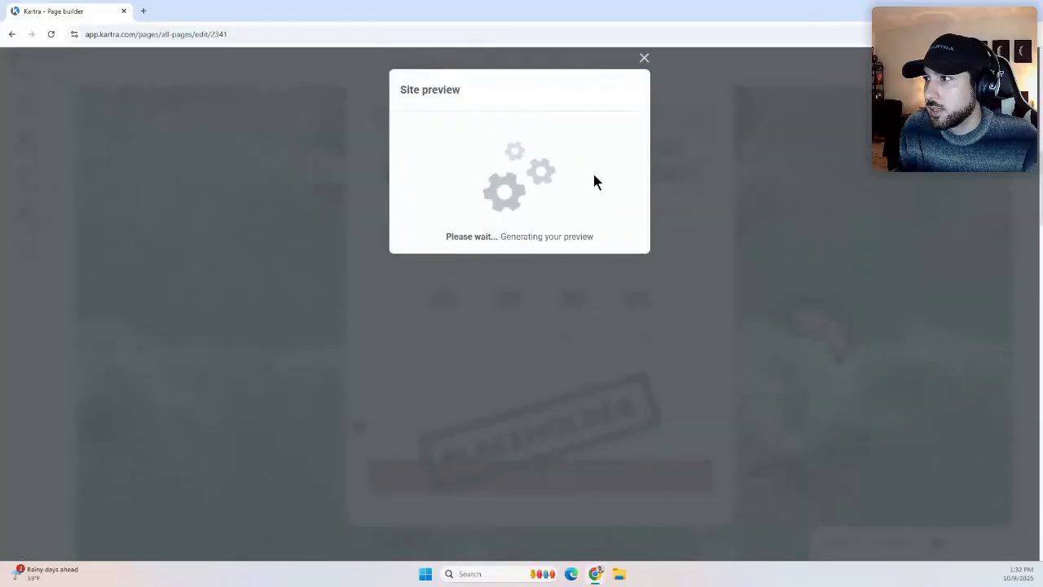
{"action": "left_click", "coordinate": [611, 91]}
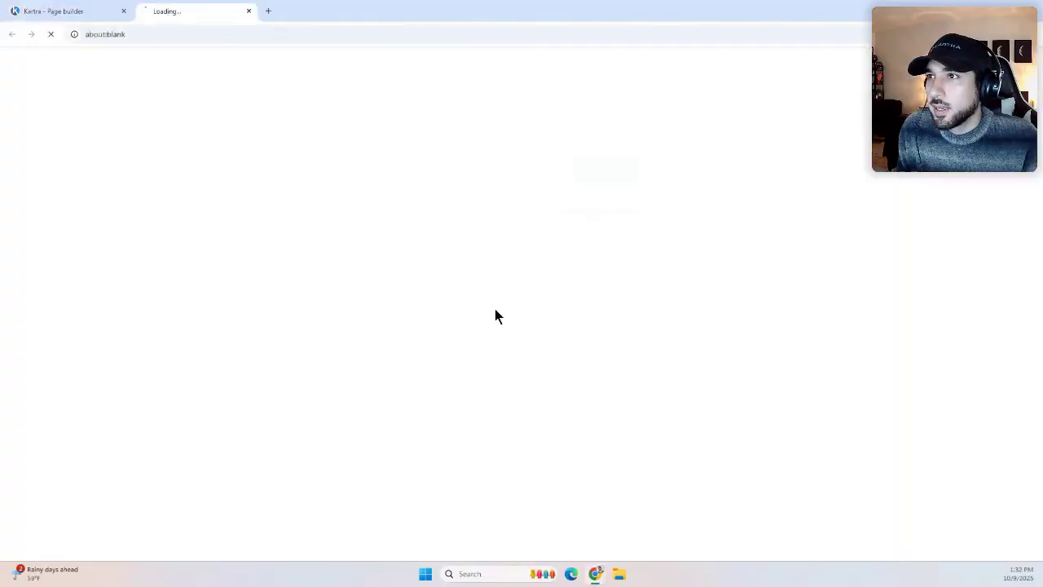
{"action": "scroll", "coordinate": [507, 251], "scroll_direction": "down", "scroll_amount": 6}
{"action": "scroll", "coordinate": [511, 252], "scroll_direction": "down", "scroll_amount": 2}
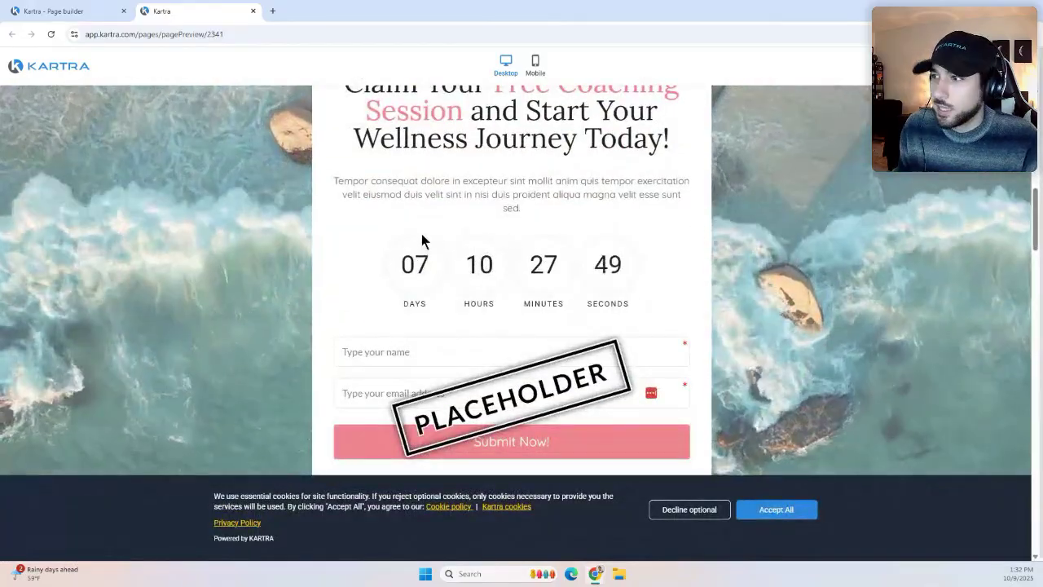
{"action": "scroll", "coordinate": [430, 232], "scroll_direction": "up", "scroll_amount": 1}
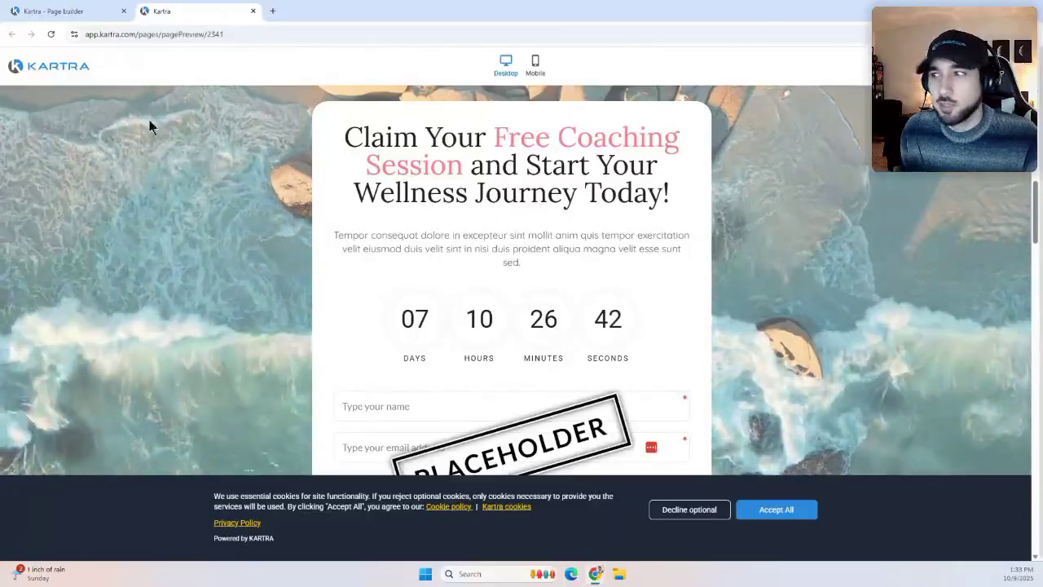
{"action": "left_click", "coordinate": [253, 11]}
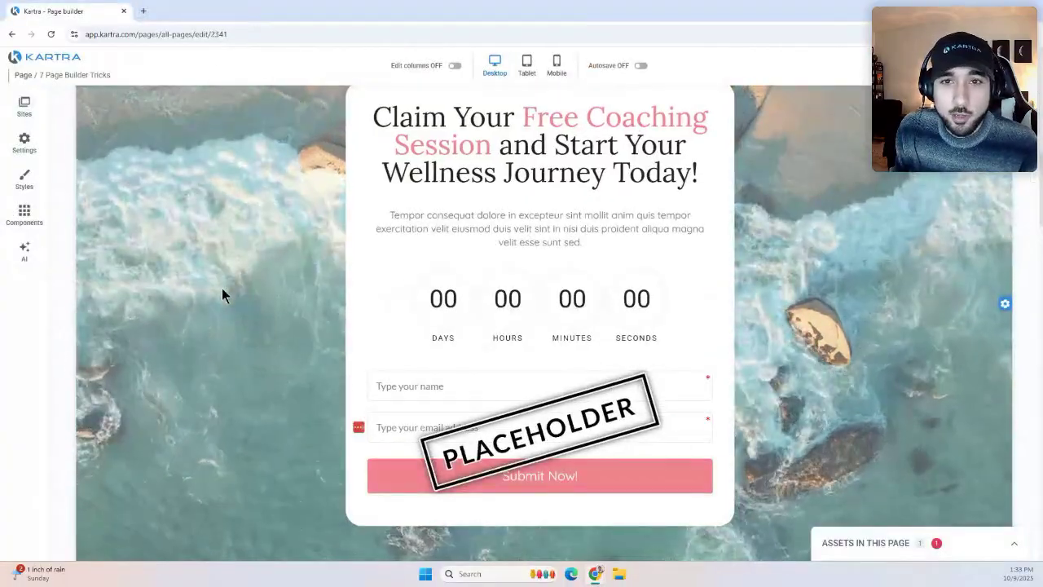
Advance the presentation carousel at the start of the page to slide 6, "Use exit pops for last-minute conversions".
{"action": "scroll", "coordinate": [445, 238], "scroll_direction": "up", "scroll_amount": 7}
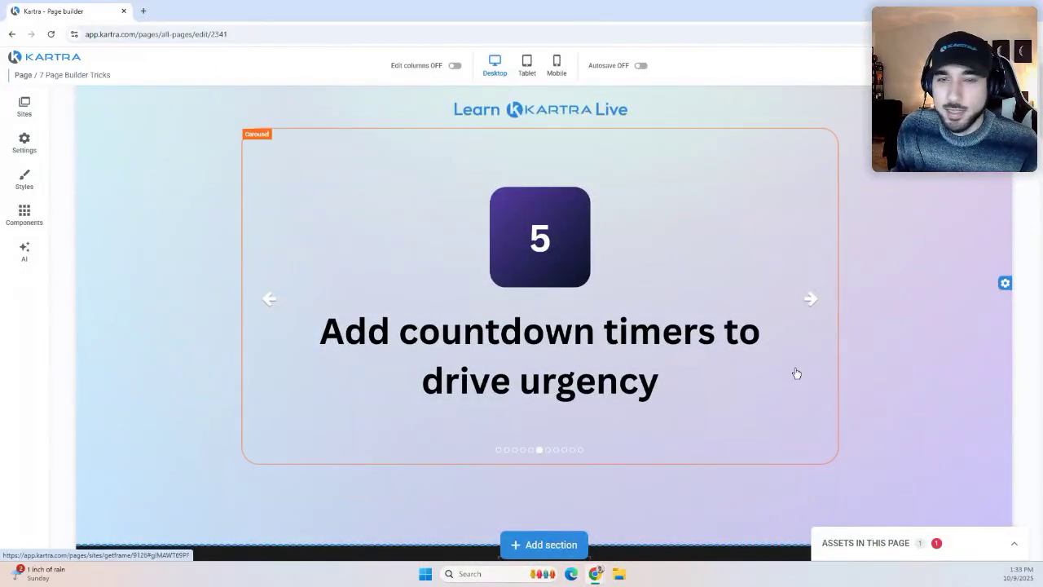
{"action": "left_click", "coordinate": [815, 302]}
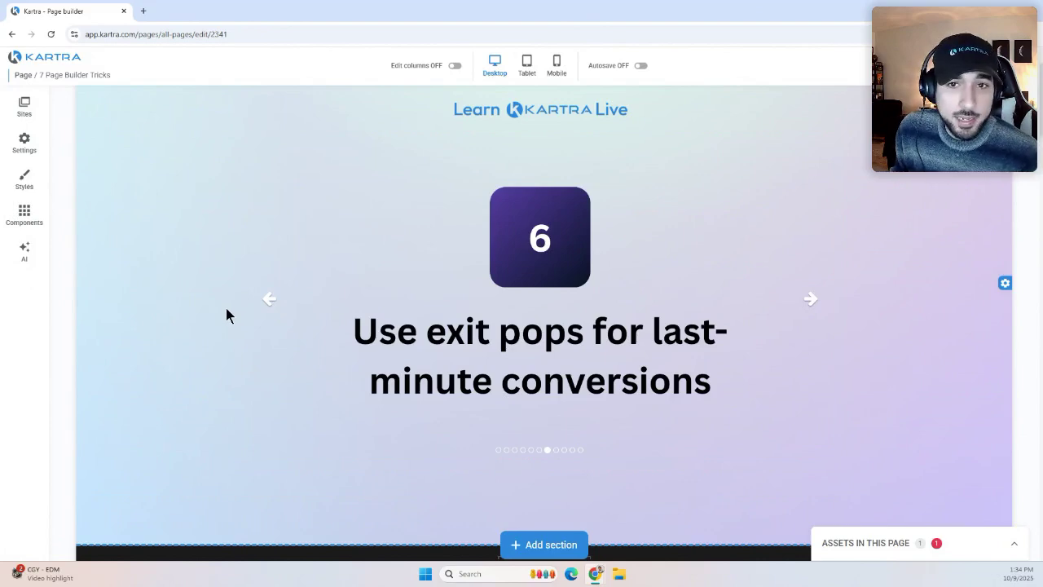
Activate the exit pop up in the page's popup settings.
{"action": "scroll", "coordinate": [186, 306], "scroll_direction": "down", "scroll_amount": 4}
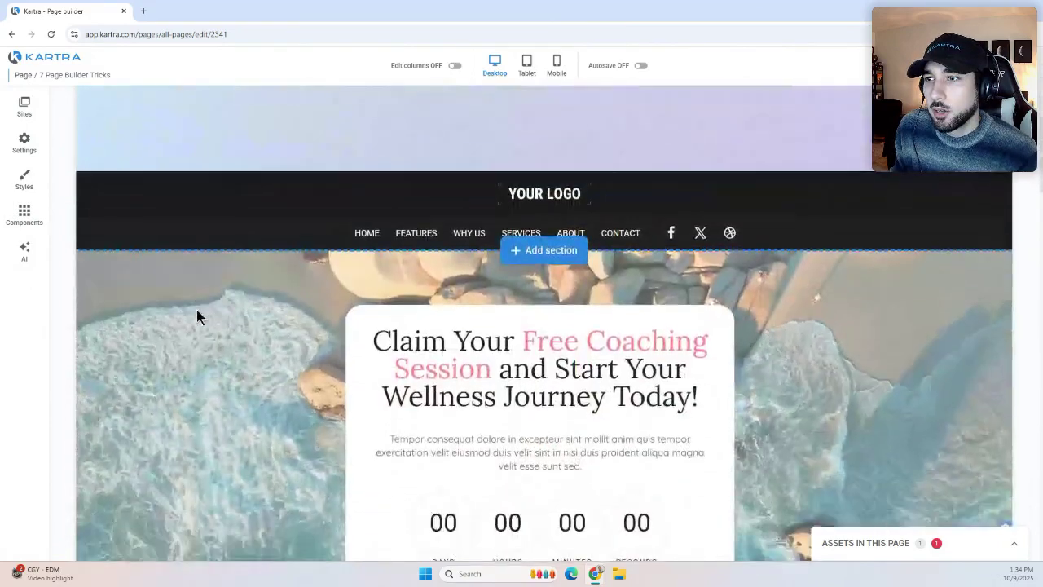
{"action": "scroll", "coordinate": [194, 307], "scroll_direction": "down", "scroll_amount": 3}
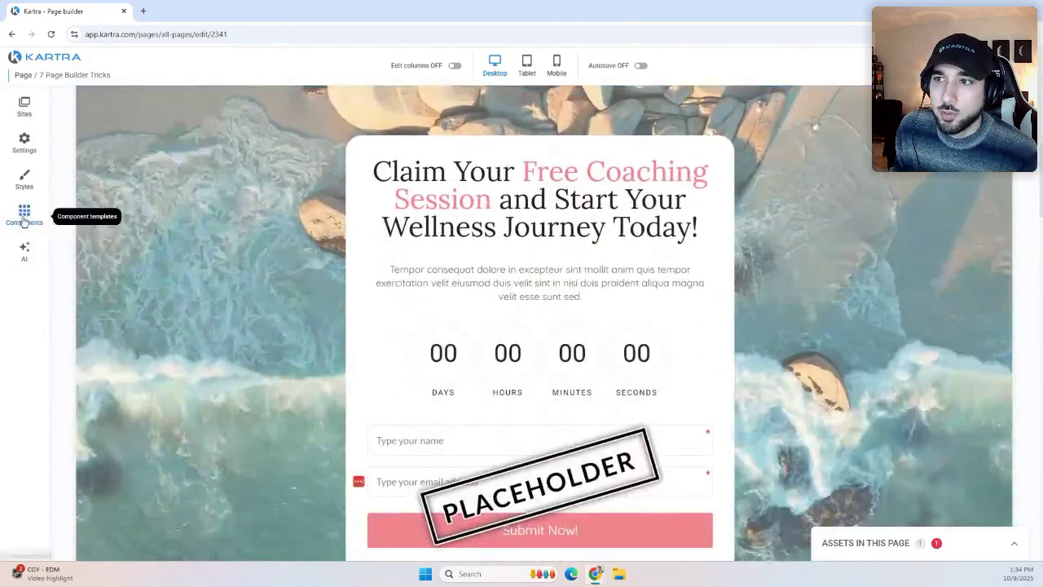
{"action": "left_click", "coordinate": [24, 145]}
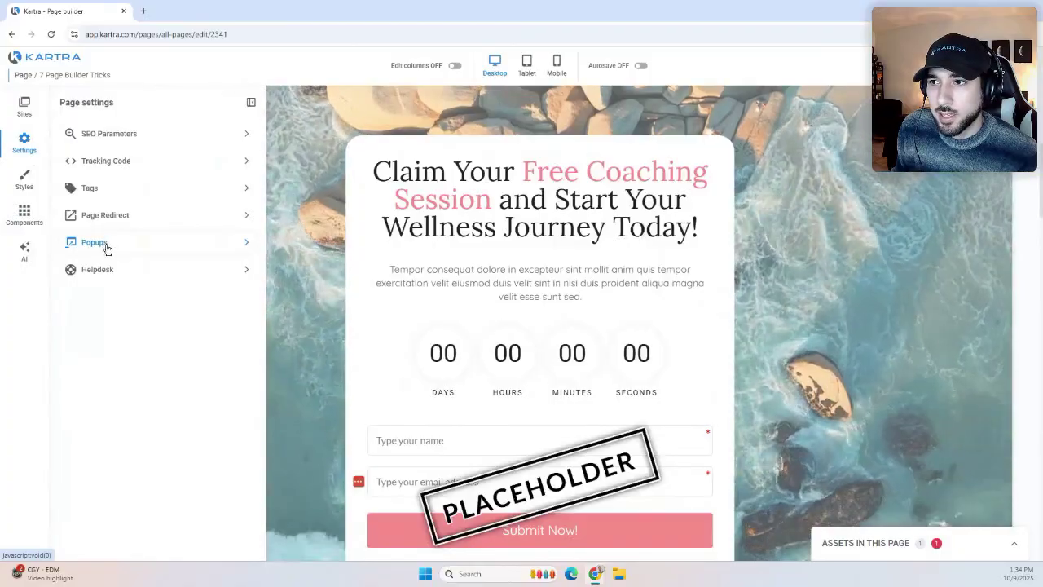
{"action": "left_click", "coordinate": [105, 245]}
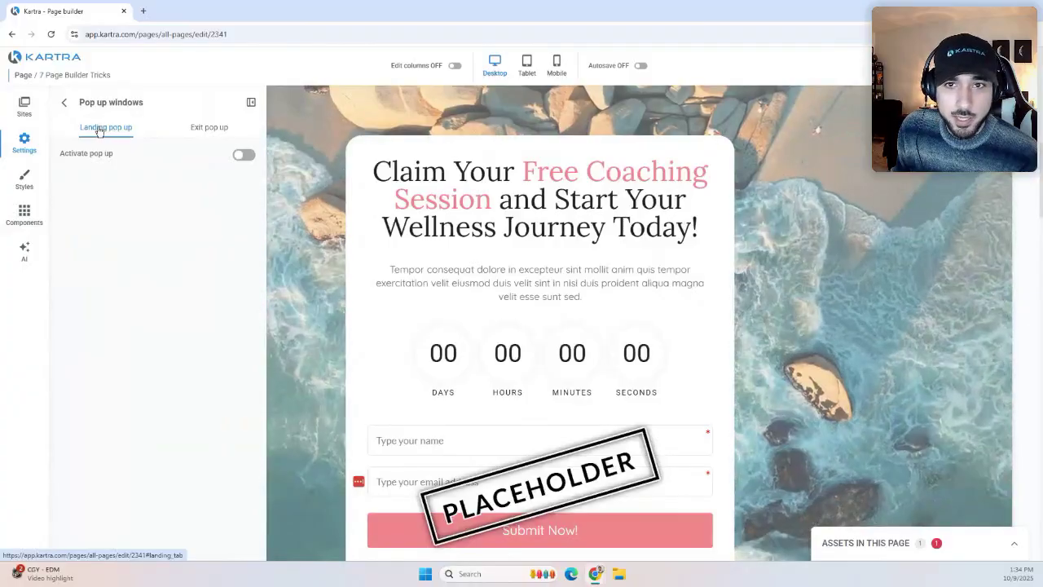
{"action": "left_click", "coordinate": [207, 127]}
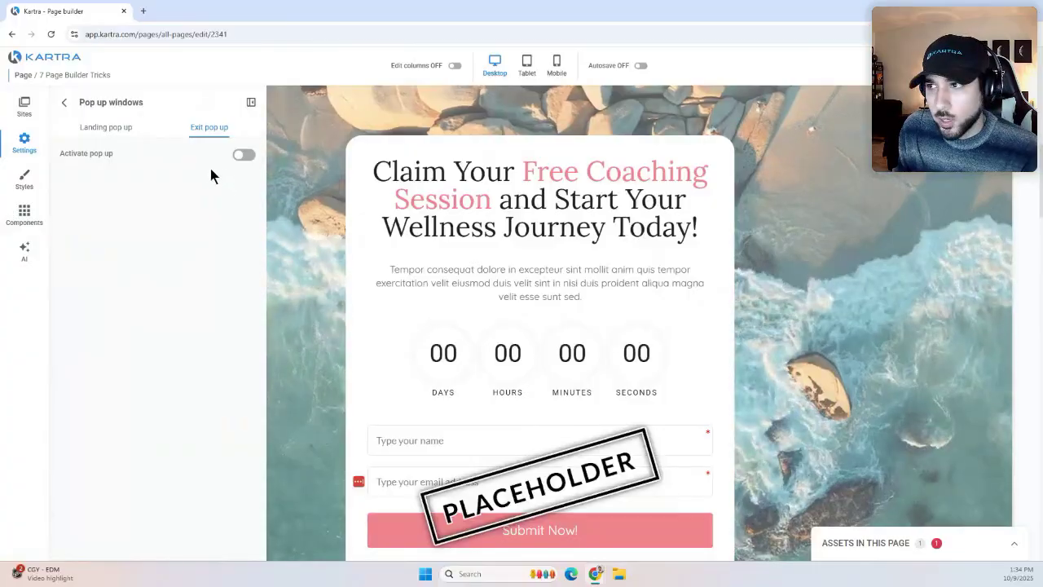
{"action": "left_click", "coordinate": [242, 156]}
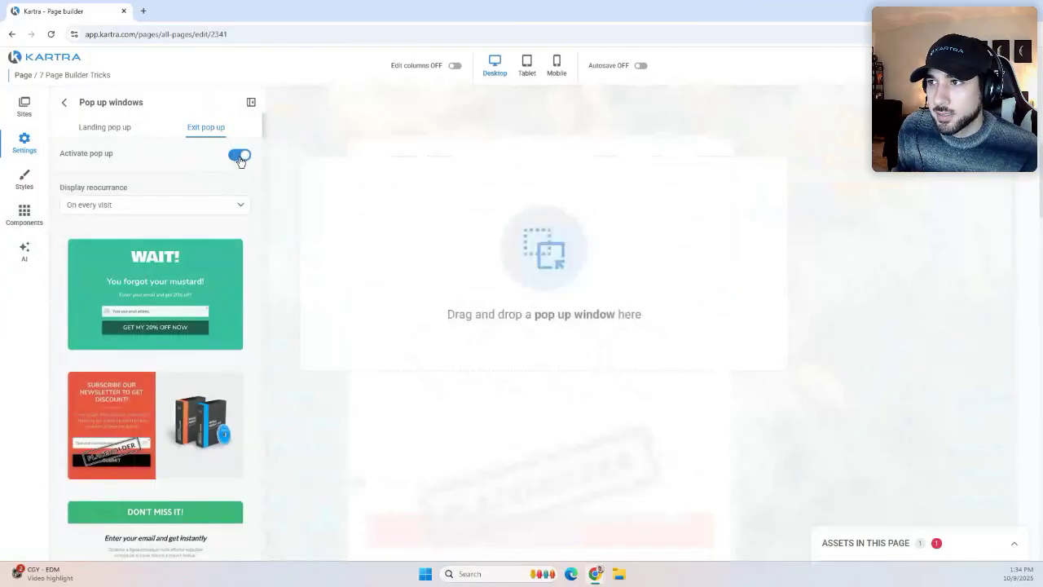
Place the blue "GET 40% OFF" pop-up template with countdown and coupon code in the exit pop-up area.
{"action": "scroll", "coordinate": [165, 254], "scroll_direction": "down", "scroll_amount": 7}
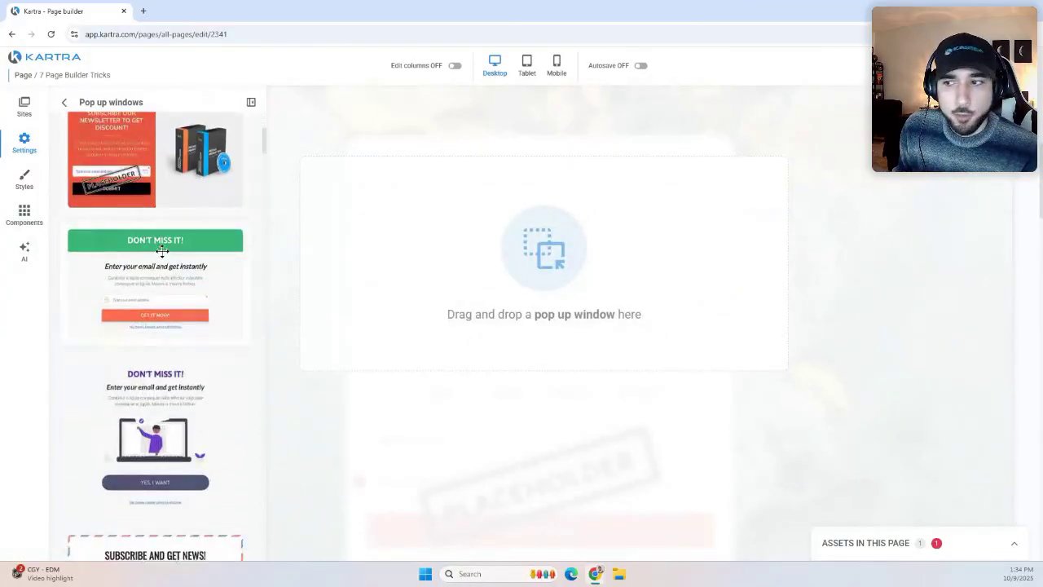
{"action": "scroll", "coordinate": [165, 254], "scroll_direction": "down", "scroll_amount": 7}
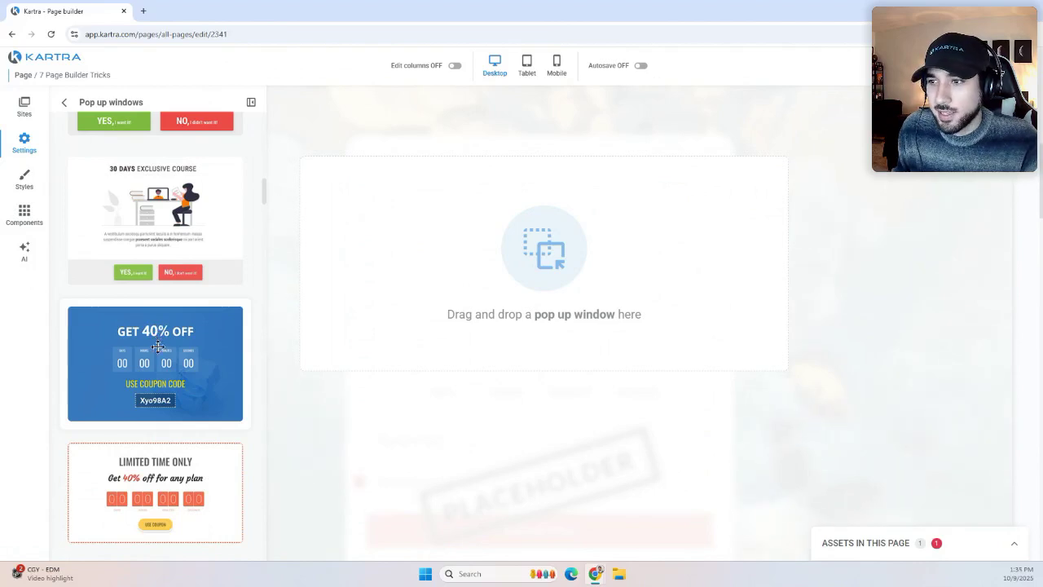
{"action": "left_click_drag", "start_coordinate": [242, 365], "coordinate": [510, 208]}
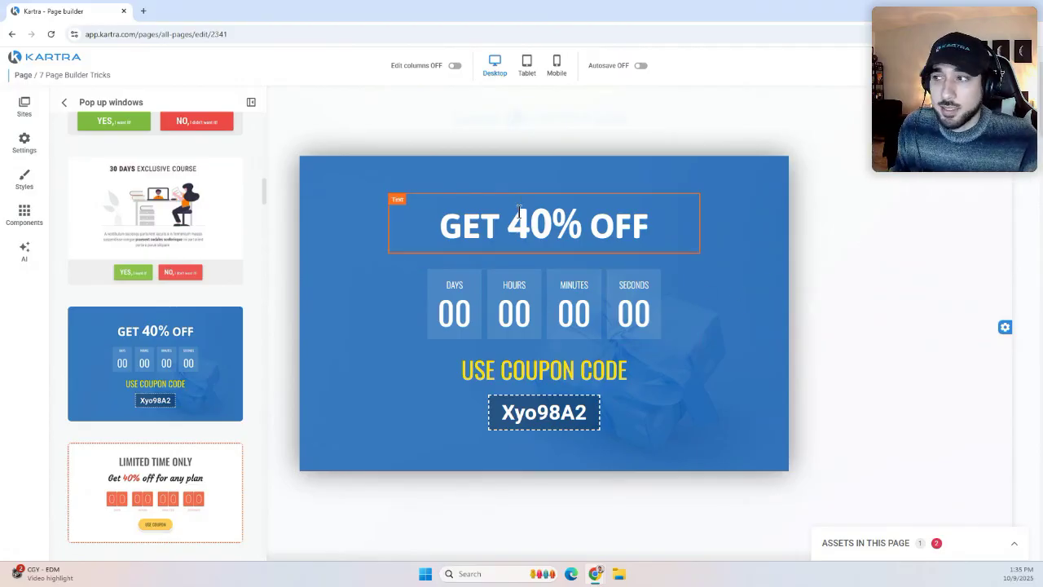
Add a text block between the "GET 40% OFF" headline and the countdown in the exit pop-up, and delete it again.
{"action": "left_click", "coordinate": [25, 213]}
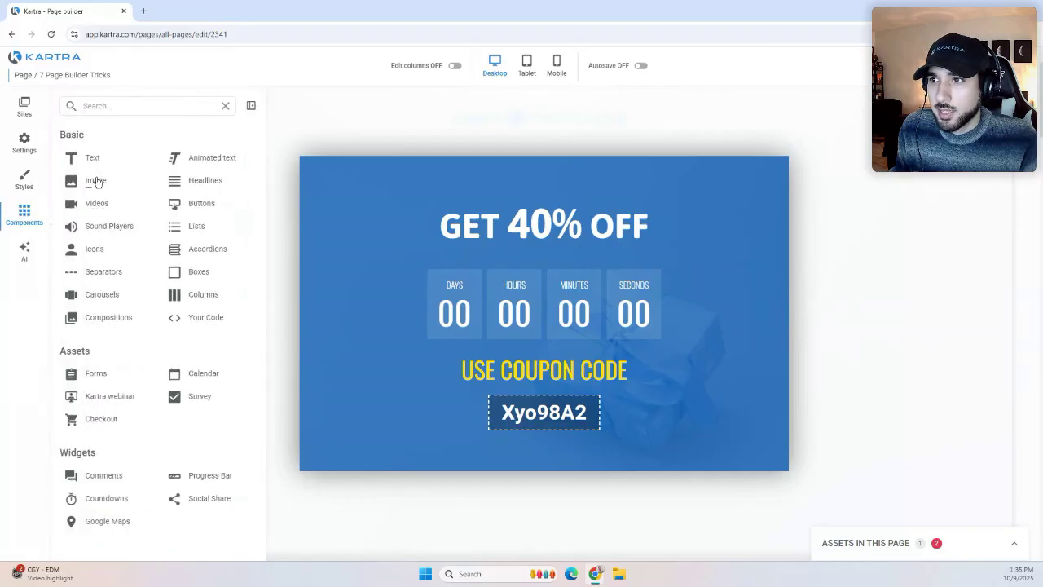
{"action": "left_click", "coordinate": [92, 157]}
{"action": "left_click_drag", "start_coordinate": [128, 189], "coordinate": [500, 249]}
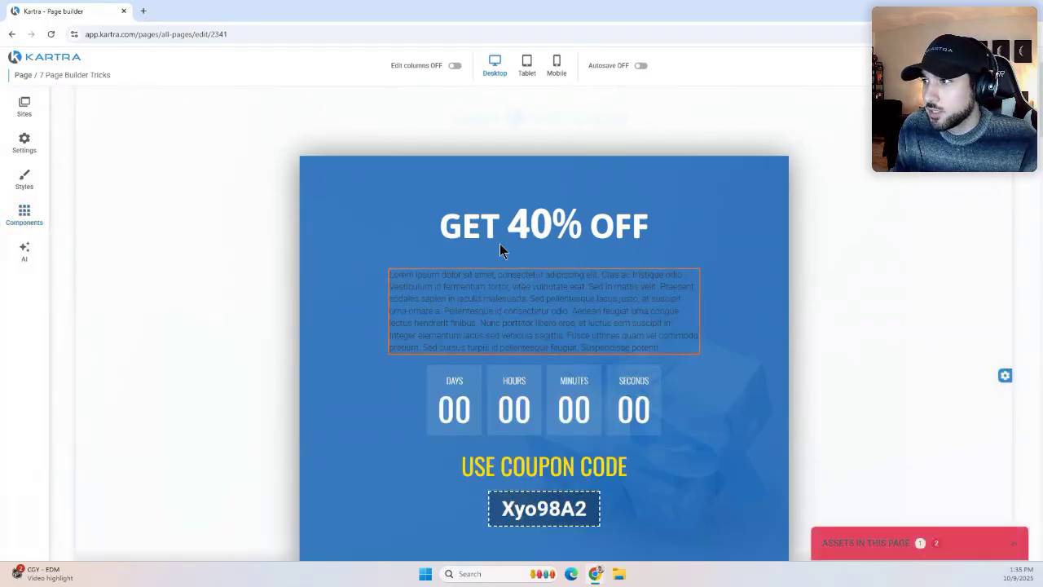
{"action": "left_click", "coordinate": [584, 258]}
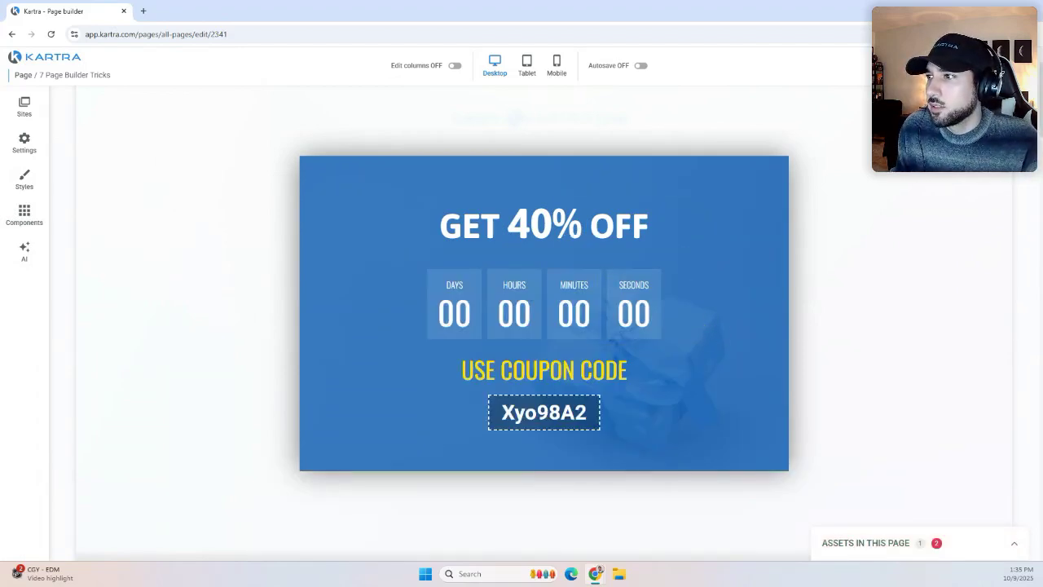
Replace the page's exit pop-up with the "Our Latest Ebook!" template and close the pop-up settings.
{"action": "key", "text": "Escape"}
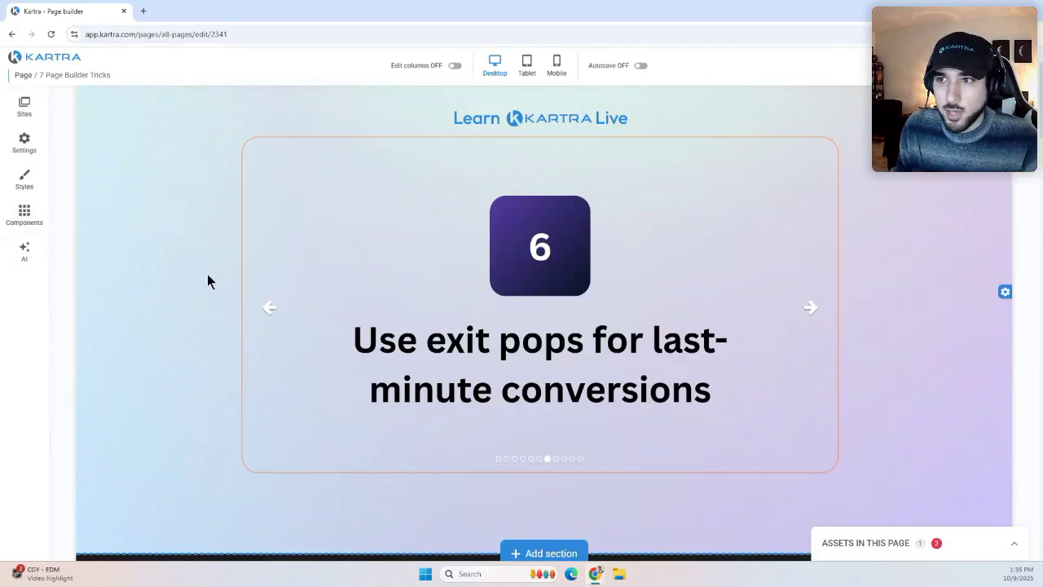
{"action": "left_click", "coordinate": [24, 138]}
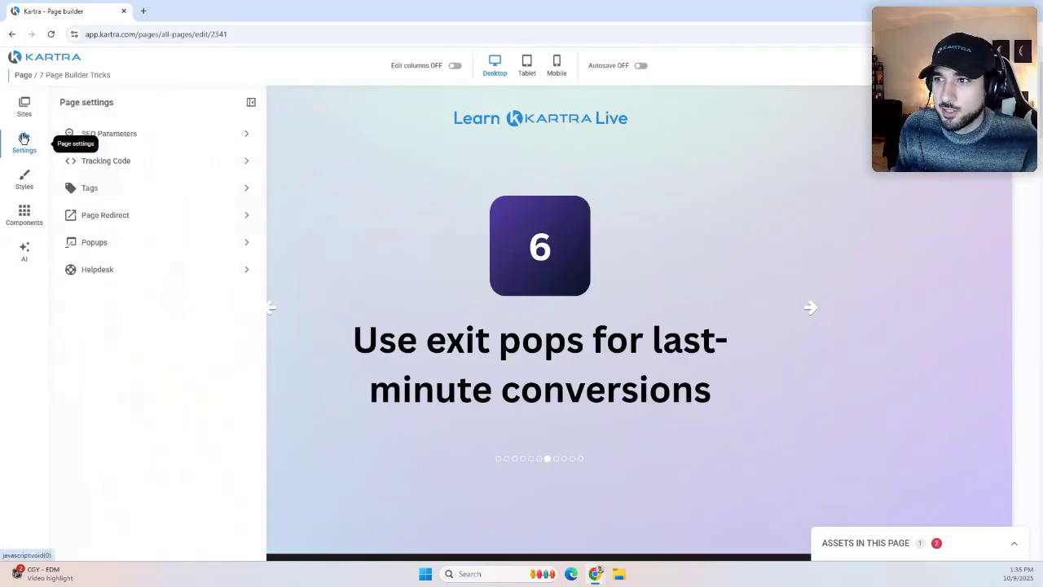
{"action": "left_click", "coordinate": [103, 242]}
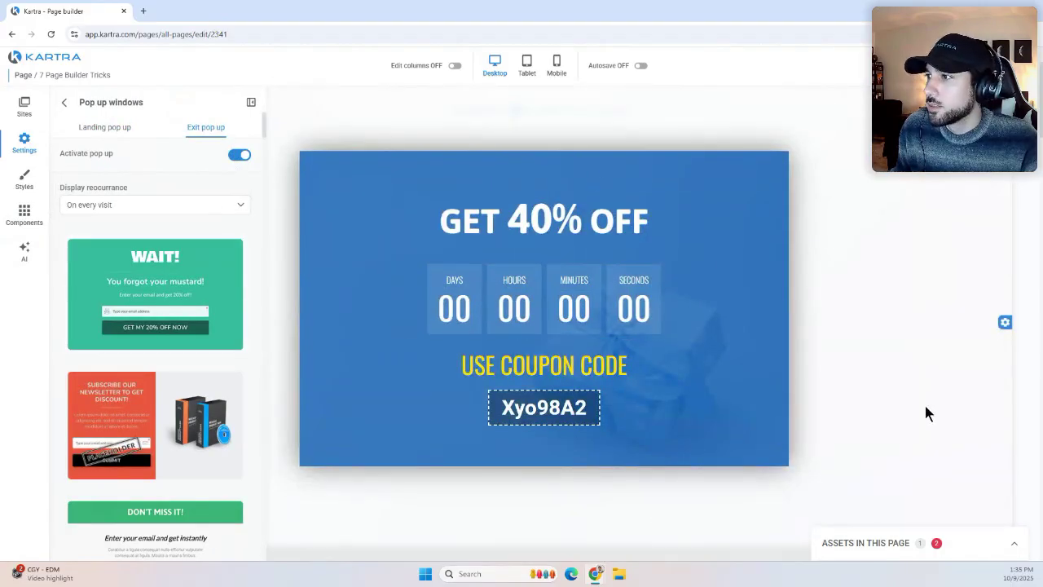
{"action": "scroll", "coordinate": [184, 326], "scroll_direction": "down", "scroll_amount": 3}
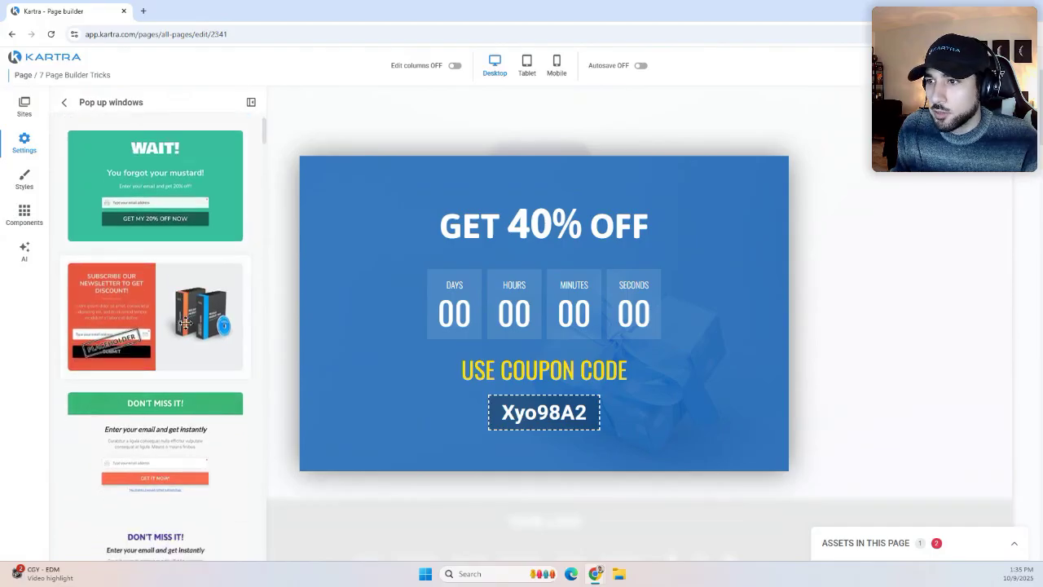
{"action": "scroll", "coordinate": [216, 249], "scroll_direction": "down", "scroll_amount": 4}
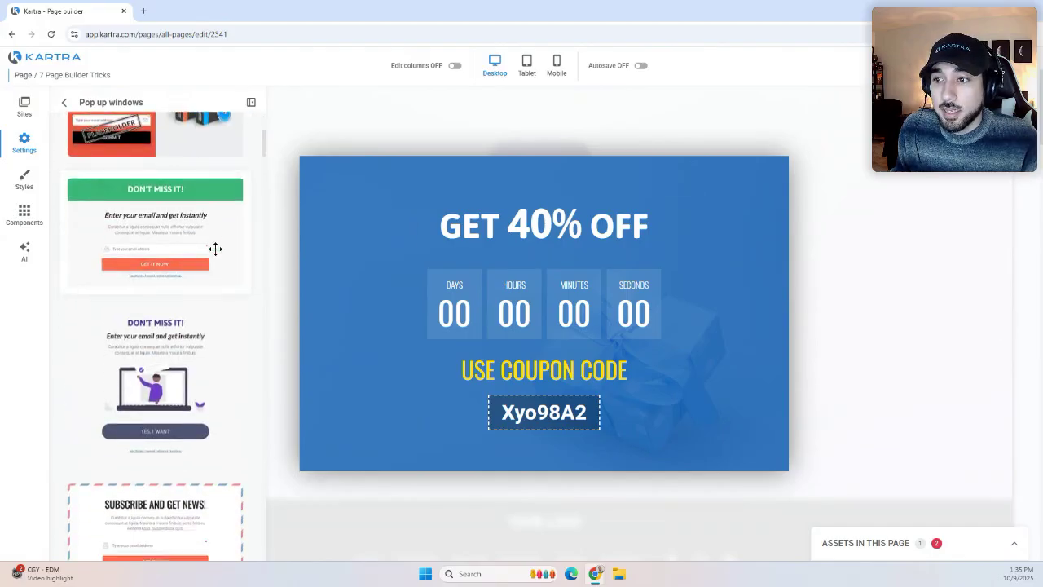
{"action": "scroll", "coordinate": [215, 252], "scroll_direction": "down", "scroll_amount": 1}
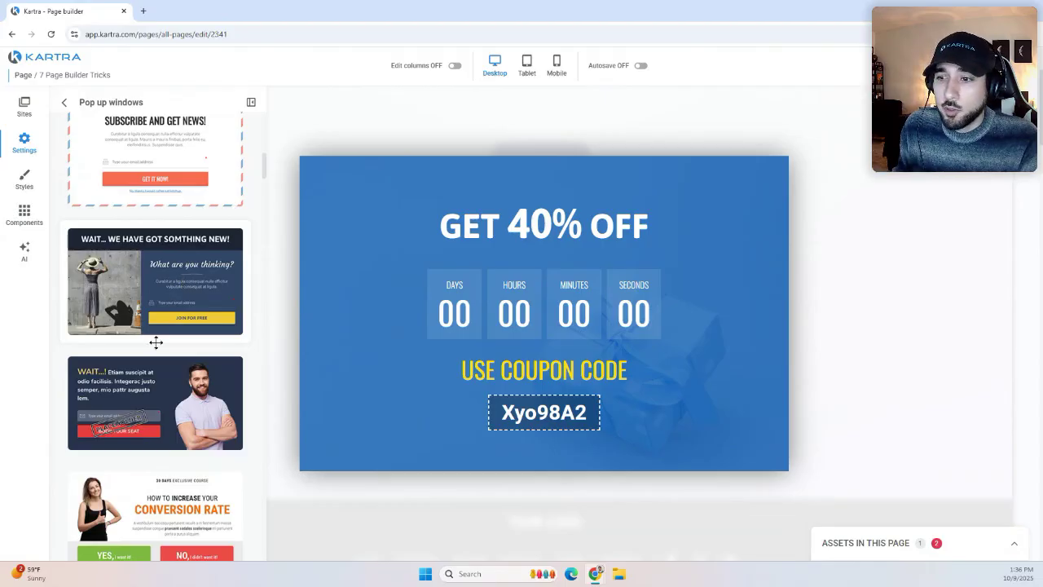
{"action": "scroll", "coordinate": [156, 342], "scroll_direction": "down", "scroll_amount": 5}
{"action": "scroll", "coordinate": [168, 350], "scroll_direction": "down", "scroll_amount": 5}
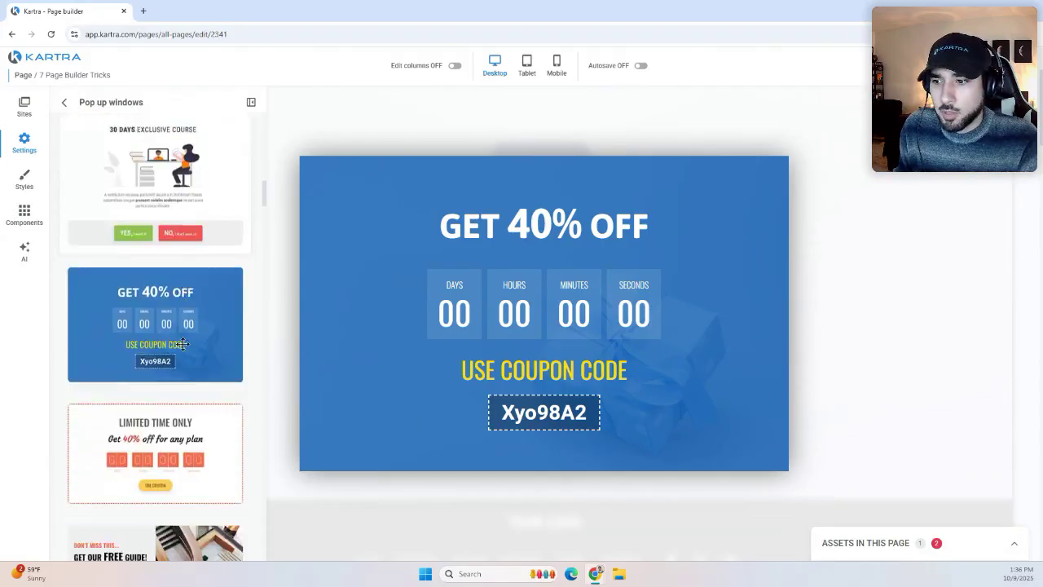
{"action": "scroll", "coordinate": [186, 349], "scroll_direction": "down", "scroll_amount": 3}
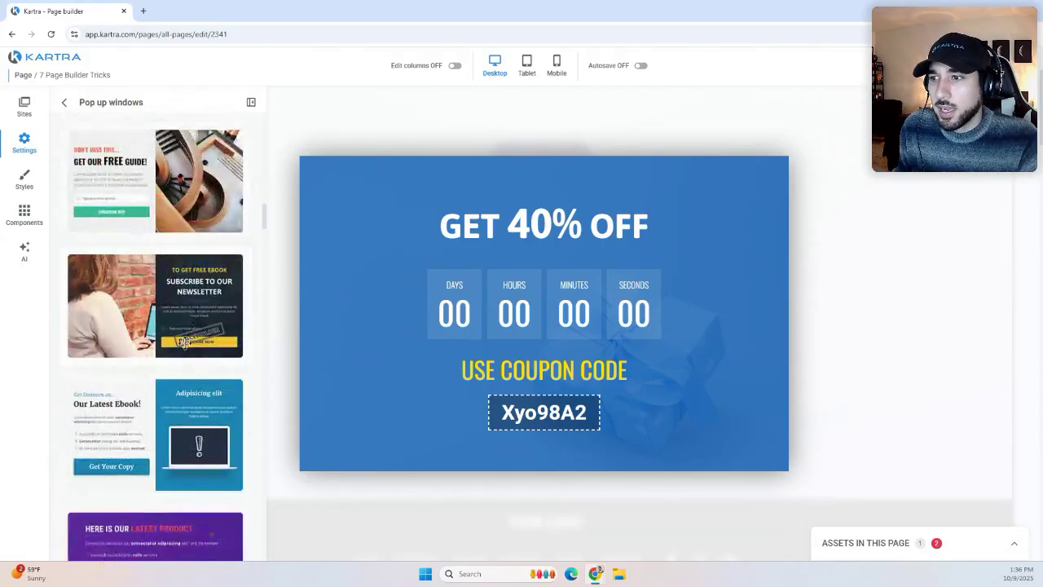
{"action": "left_click_drag", "start_coordinate": [102, 434], "coordinate": [495, 218]}
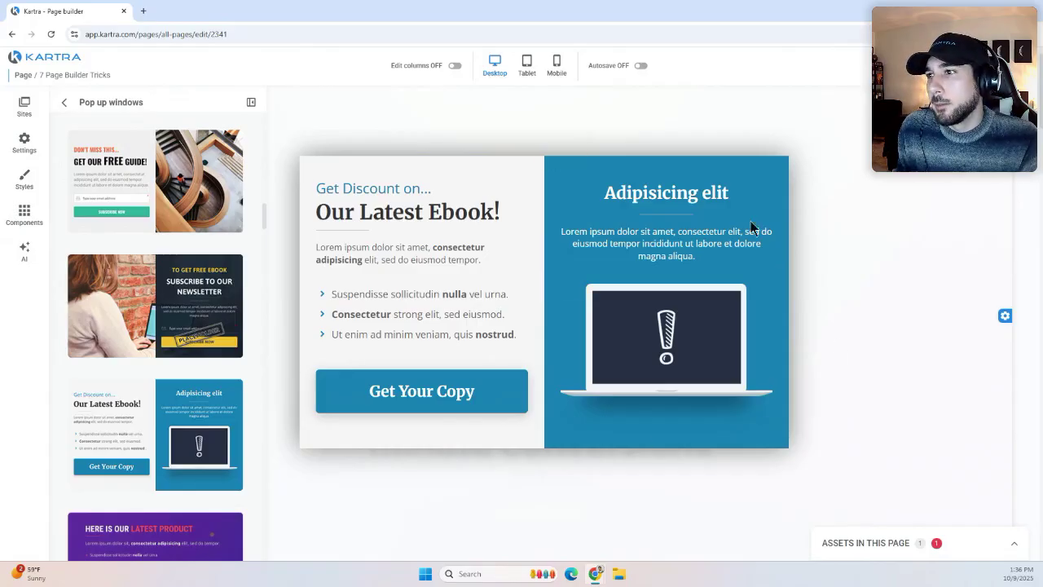
{"action": "left_click", "coordinate": [253, 104]}
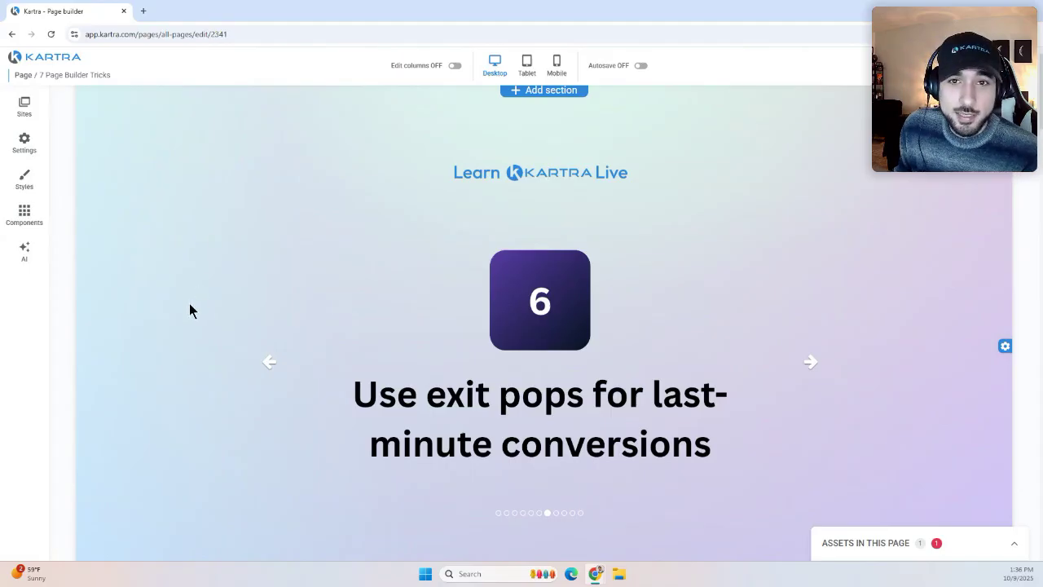
Advance the carousel through the OG metadata slide to the example social media post.
{"action": "left_click", "coordinate": [809, 363]}
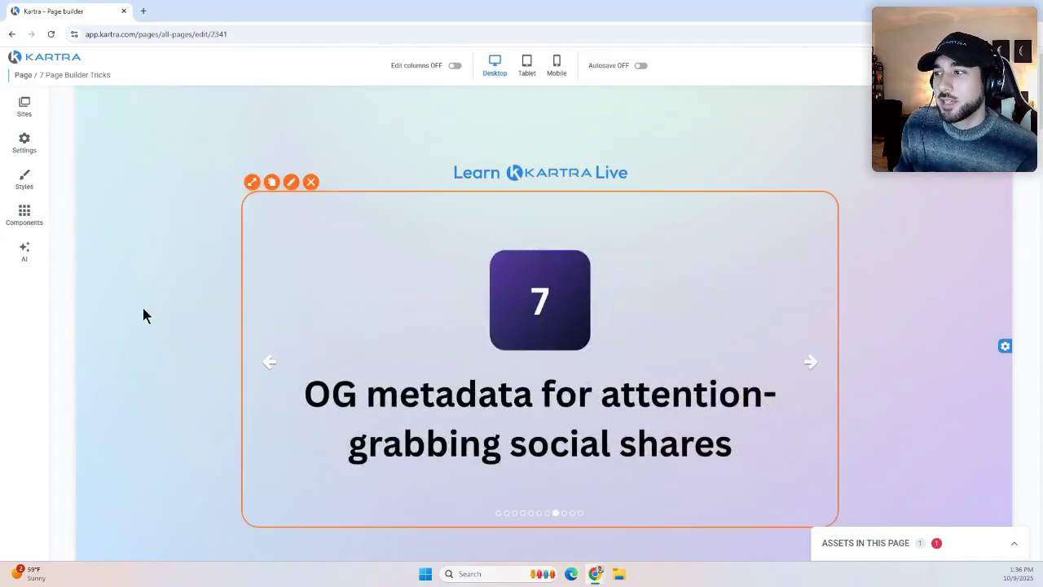
{"action": "scroll", "coordinate": [147, 302], "scroll_direction": "down", "scroll_amount": 1}
{"action": "scroll", "coordinate": [147, 298], "scroll_direction": "up", "scroll_amount": 1}
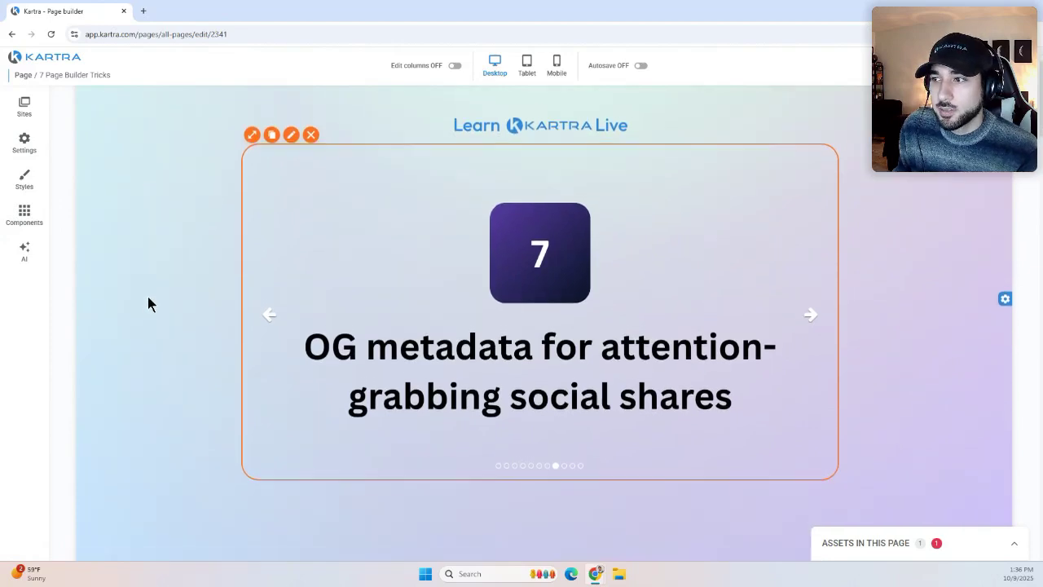
{"action": "scroll", "coordinate": [172, 291], "scroll_direction": "down", "scroll_amount": 1}
{"action": "scroll", "coordinate": [171, 291], "scroll_direction": "up", "scroll_amount": 1}
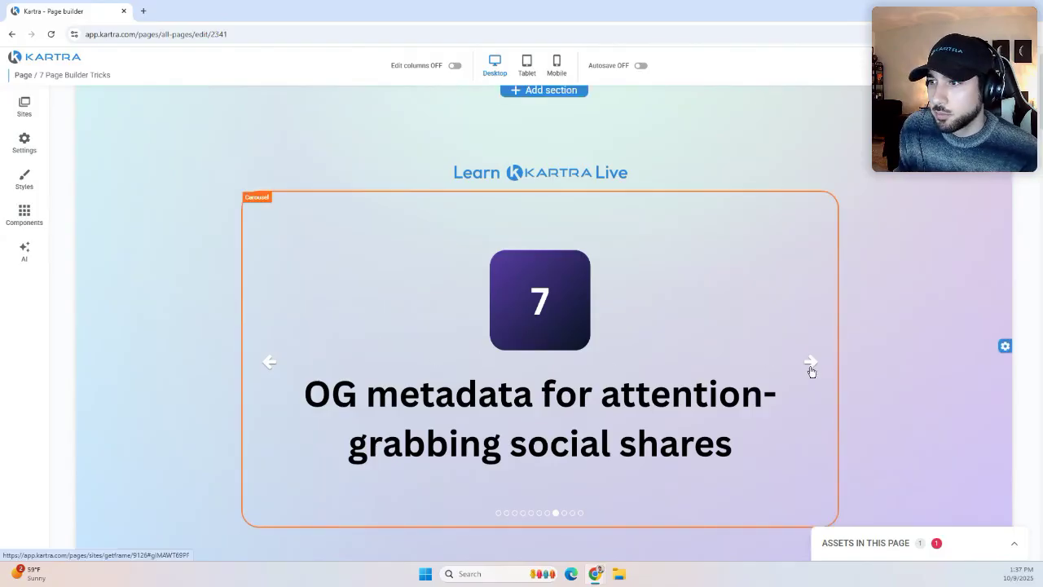
{"action": "left_click", "coordinate": [811, 366]}
{"action": "scroll", "coordinate": [664, 343], "scroll_direction": "down", "scroll_amount": 1}
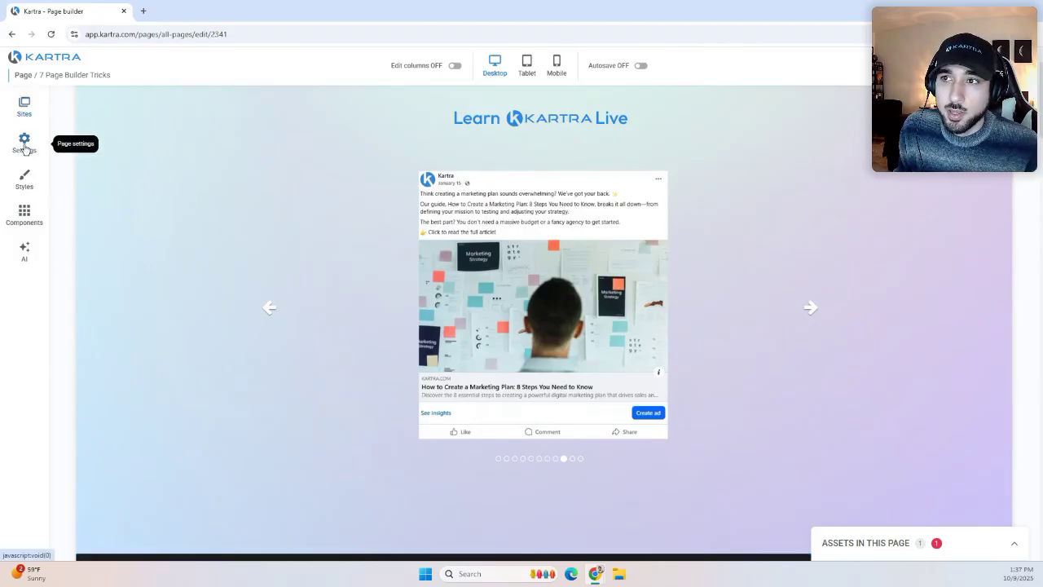
Open the page's SEO parameters and examine the OG metadata fields.
{"action": "left_click", "coordinate": [24, 146]}
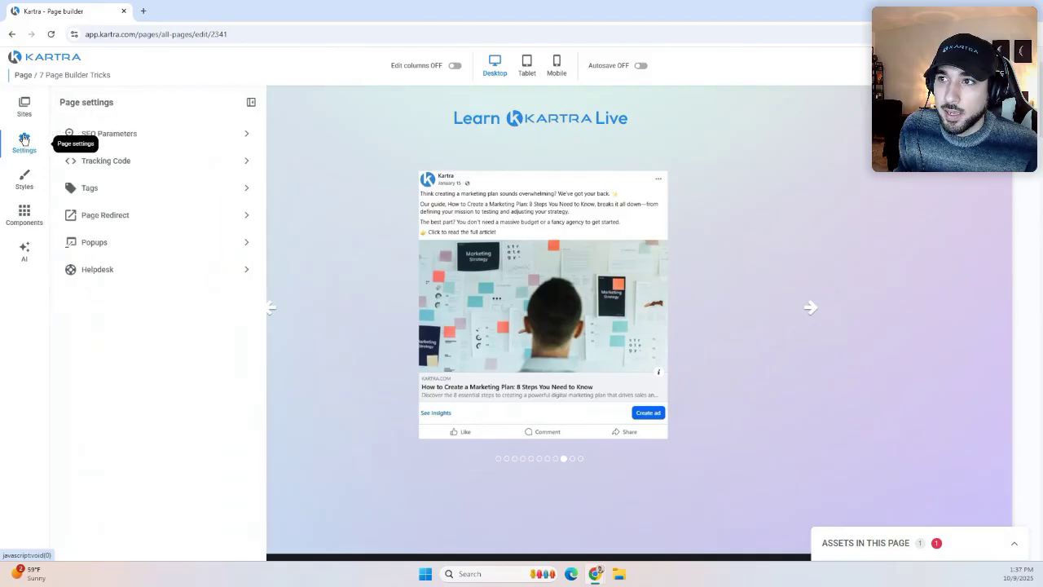
{"action": "left_click", "coordinate": [98, 140]}
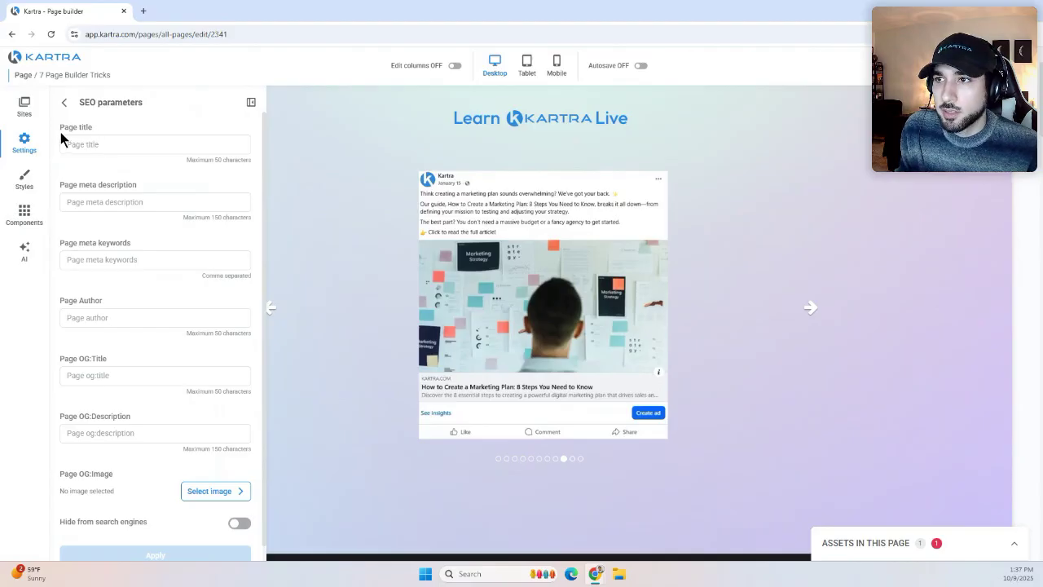
{"action": "scroll", "coordinate": [96, 130], "scroll_direction": "down", "scroll_amount": 1}
{"action": "scroll", "coordinate": [72, 136], "scroll_direction": "up", "scroll_amount": 1}
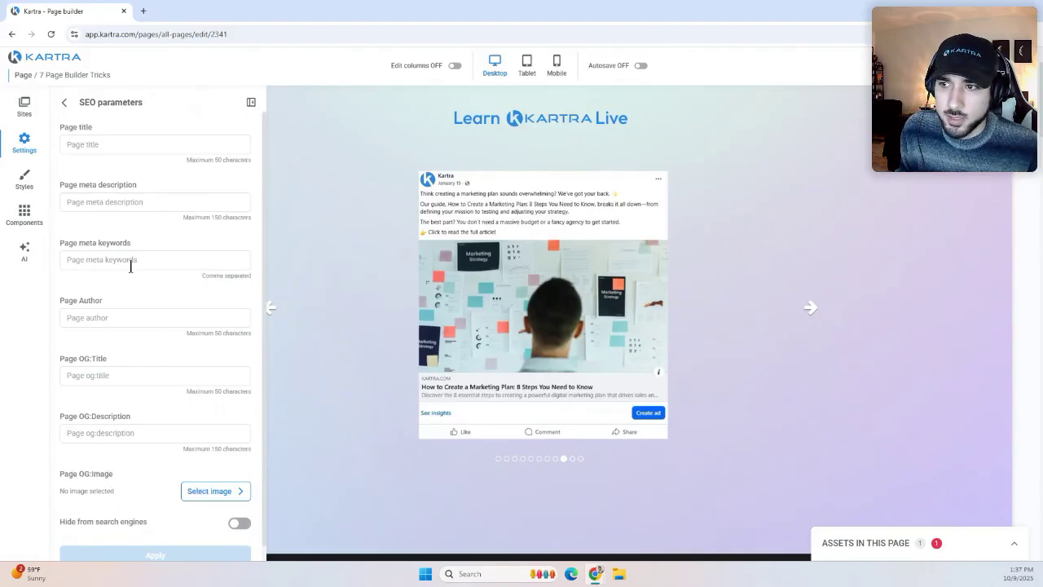
{"action": "left_click_drag", "start_coordinate": [51, 360], "coordinate": [91, 362]}
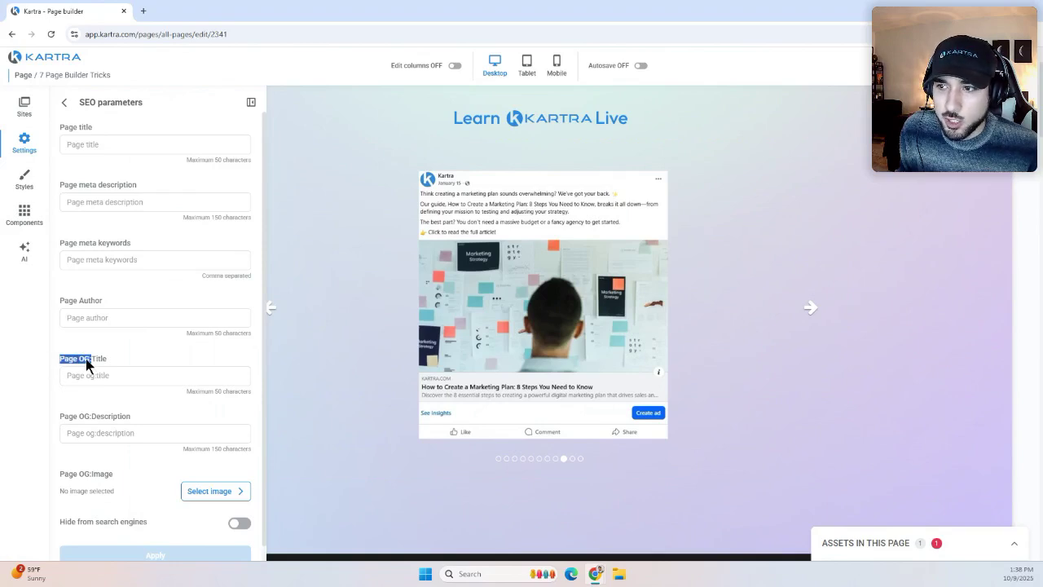
{"action": "left_click", "coordinate": [171, 357]}
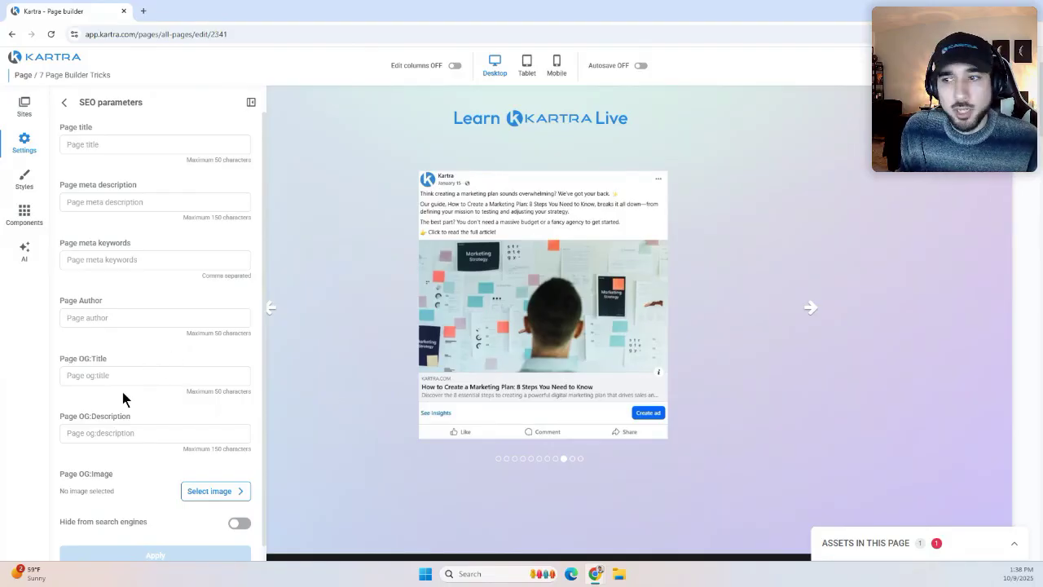
Enter "Headline" as the page's OG title and "Body Text" as its OG description, and close the settings.
{"action": "left_click", "coordinate": [65, 373]}
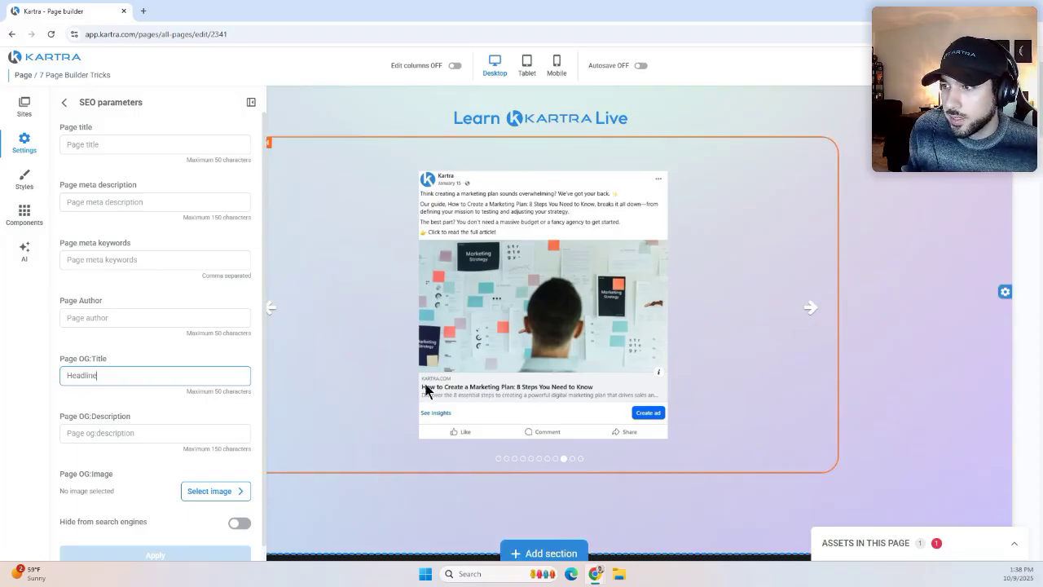
{"action": "left_click", "coordinate": [85, 432]}
{"action": "type", "text": "Body Text"}
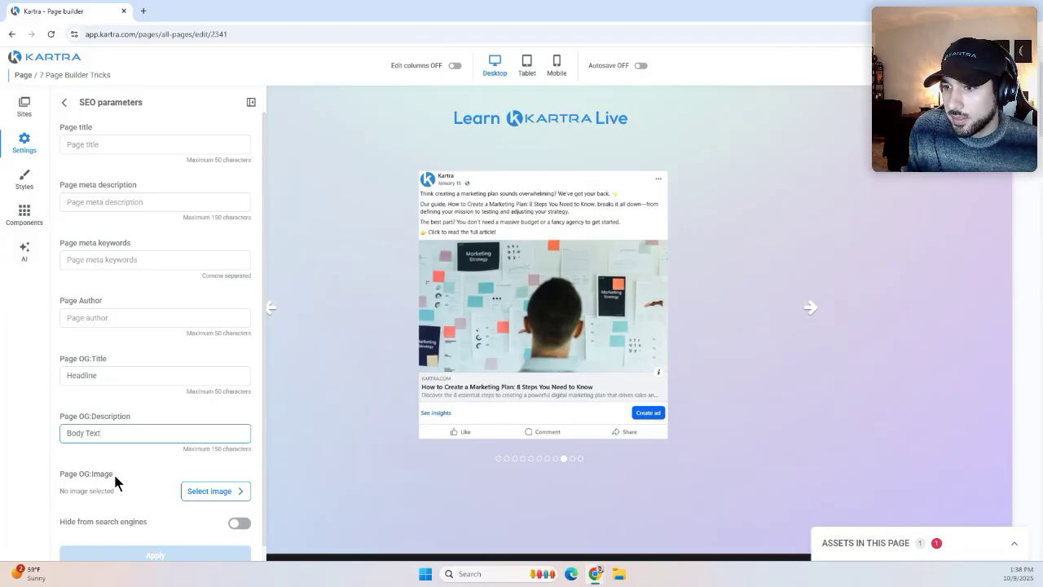
{"action": "left_click_drag", "start_coordinate": [65, 475], "coordinate": [142, 473]}
{"action": "left_click", "coordinate": [145, 473]}
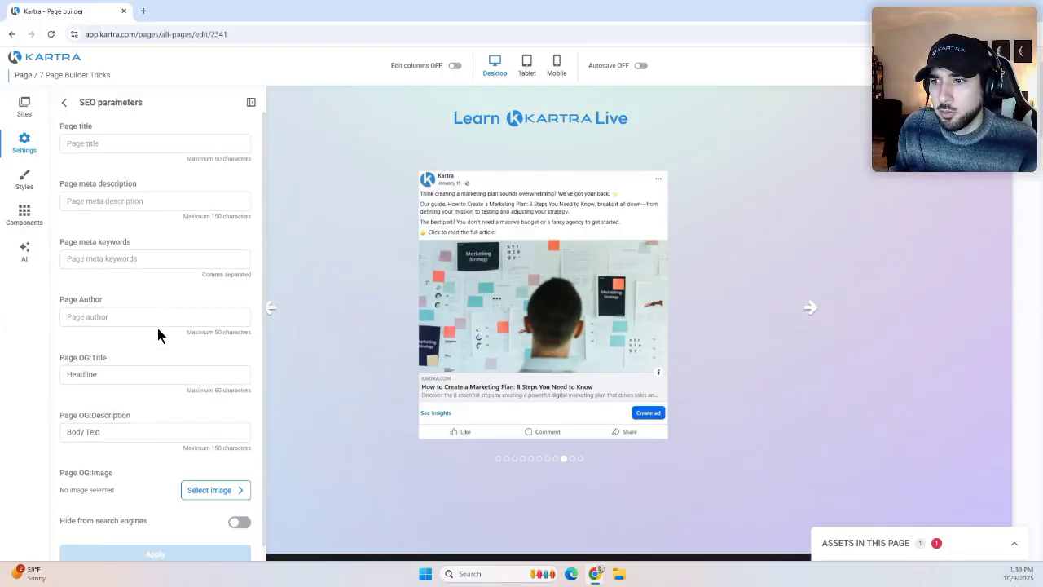
{"action": "scroll", "coordinate": [152, 321], "scroll_direction": "down", "scroll_amount": 1}
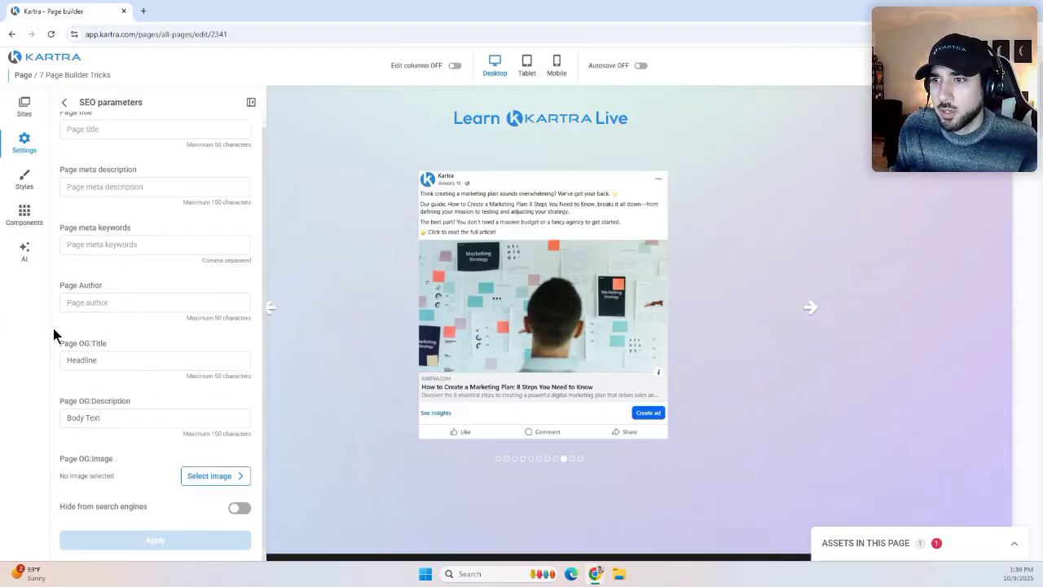
{"action": "left_click", "coordinate": [251, 102]}
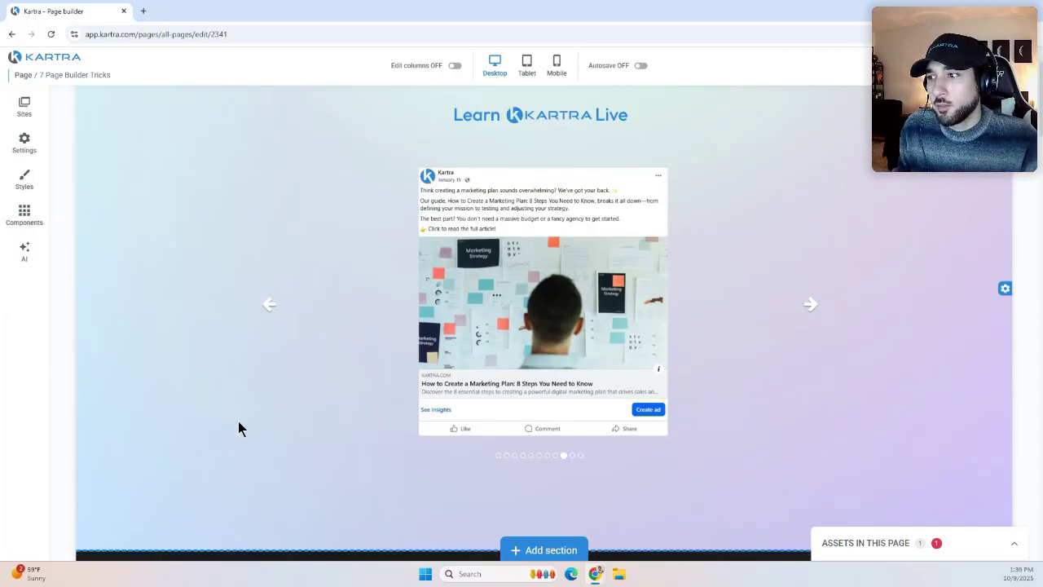
Look over the free coaching session opt-in section, and advance the carousel to the "Time for Q&A" slide.
{"action": "scroll", "coordinate": [237, 424], "scroll_direction": "down", "scroll_amount": 2}
{"action": "scroll", "coordinate": [242, 422], "scroll_direction": "down", "scroll_amount": 3}
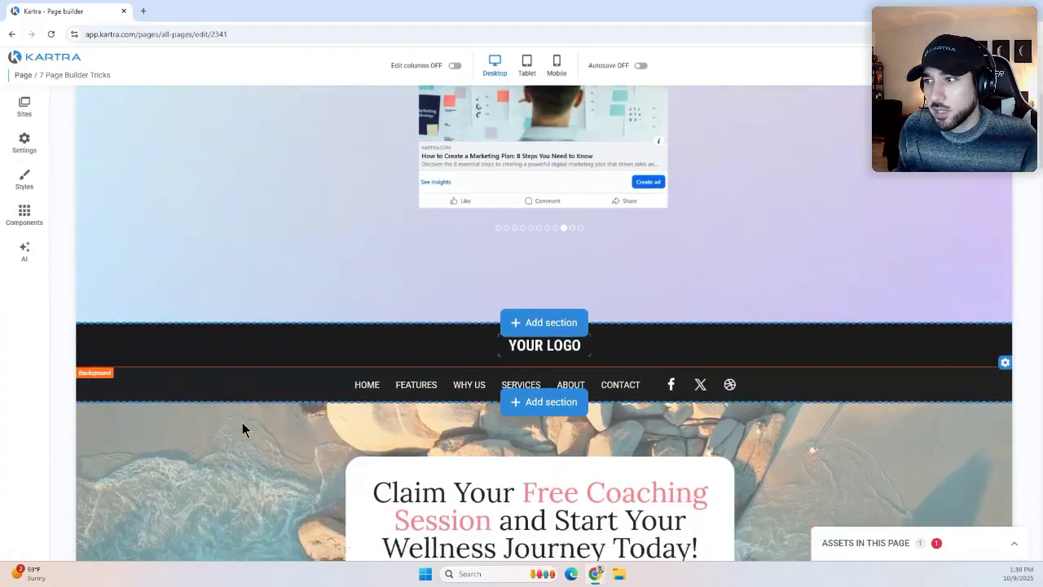
{"action": "scroll", "coordinate": [540, 257], "scroll_direction": "down", "scroll_amount": 1}
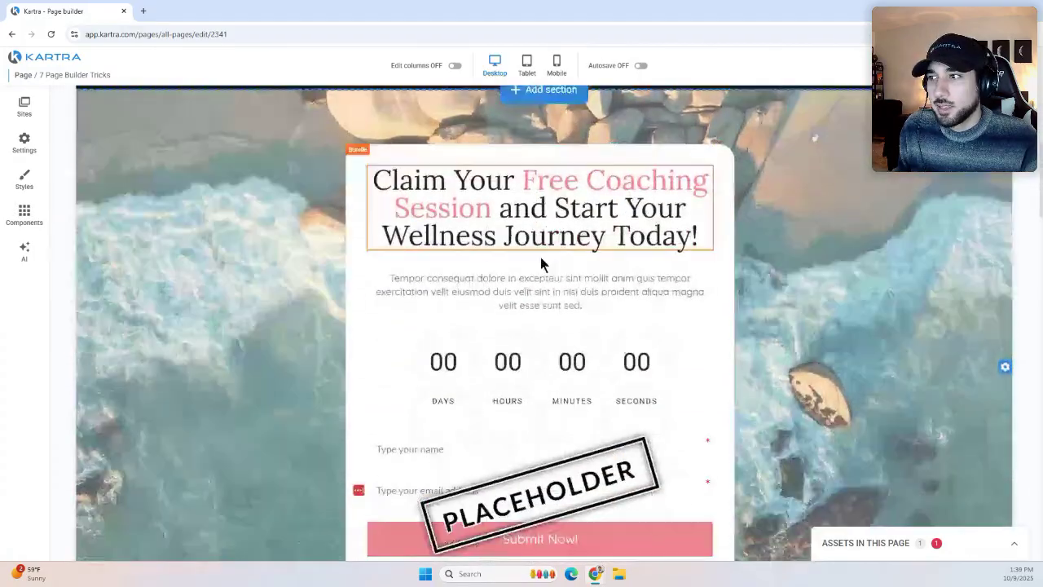
{"action": "scroll", "coordinate": [388, 396], "scroll_direction": "down", "scroll_amount": 1}
{"action": "scroll", "coordinate": [736, 291], "scroll_direction": "up", "scroll_amount": 1}
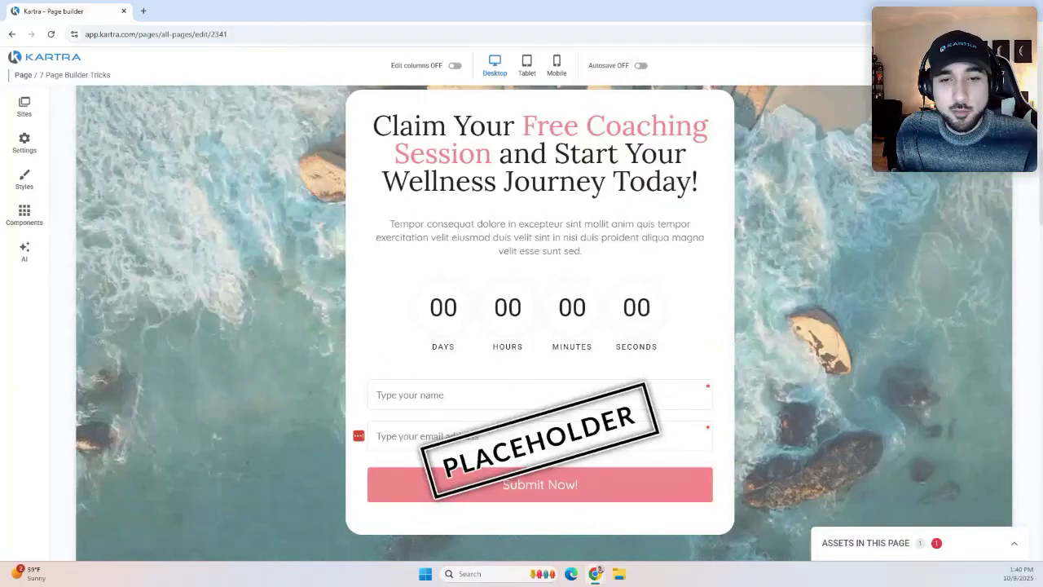
{"action": "scroll", "coordinate": [349, 273], "scroll_direction": "up", "scroll_amount": 10}
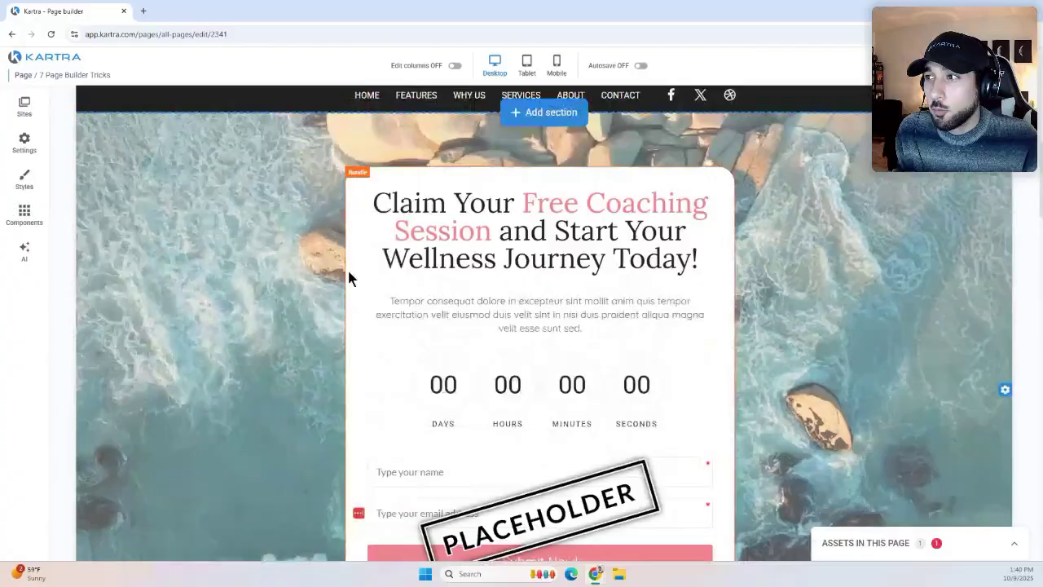
{"action": "left_click", "coordinate": [811, 362]}
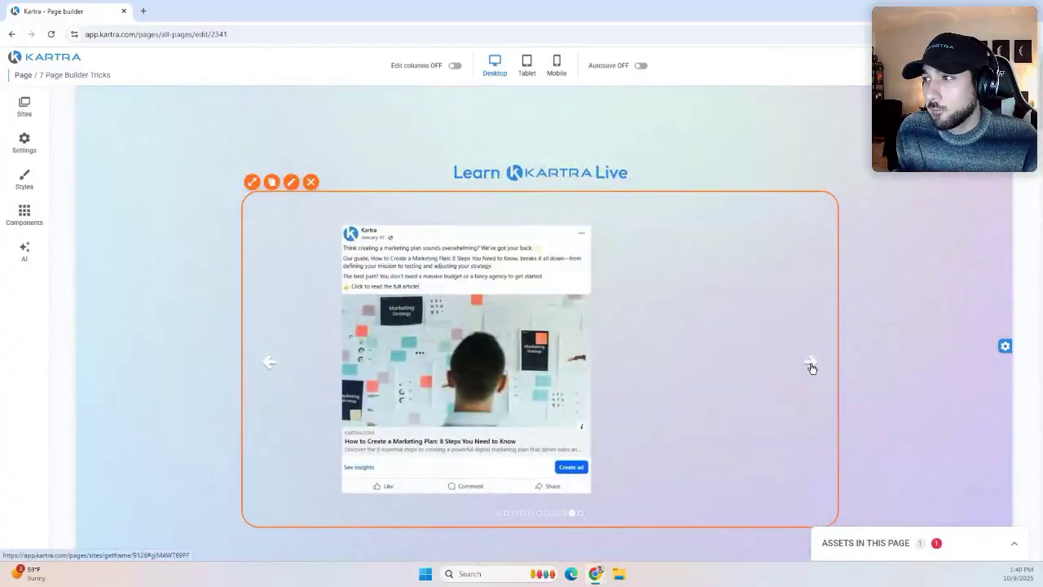
{"action": "scroll", "coordinate": [877, 346], "scroll_direction": "down", "scroll_amount": 1}
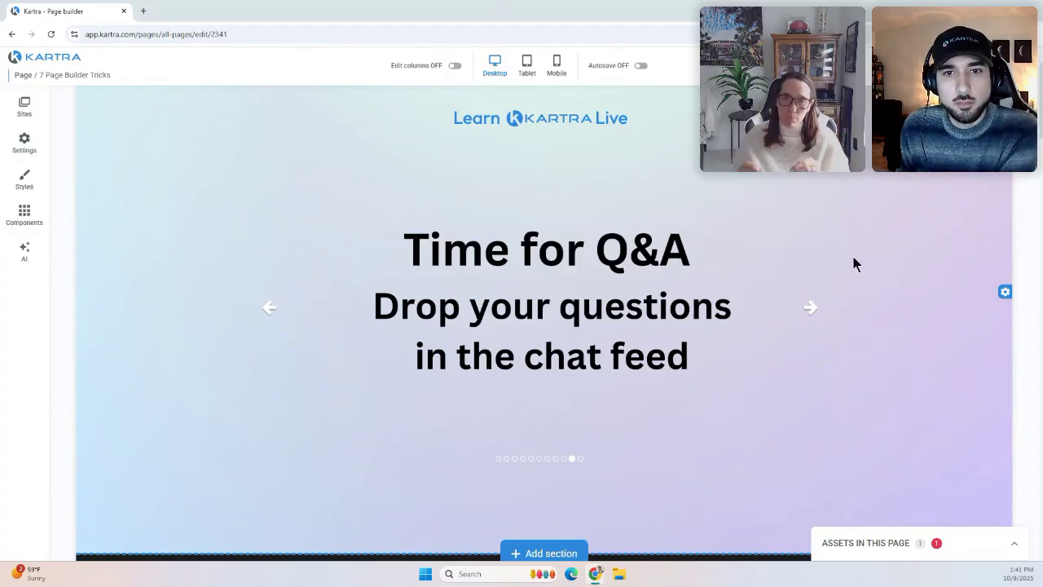
Browse the countdown section templates available above the "What You'll Gain" section, and close the section library.
{"action": "scroll", "coordinate": [856, 265], "scroll_direction": "down", "scroll_amount": 5}
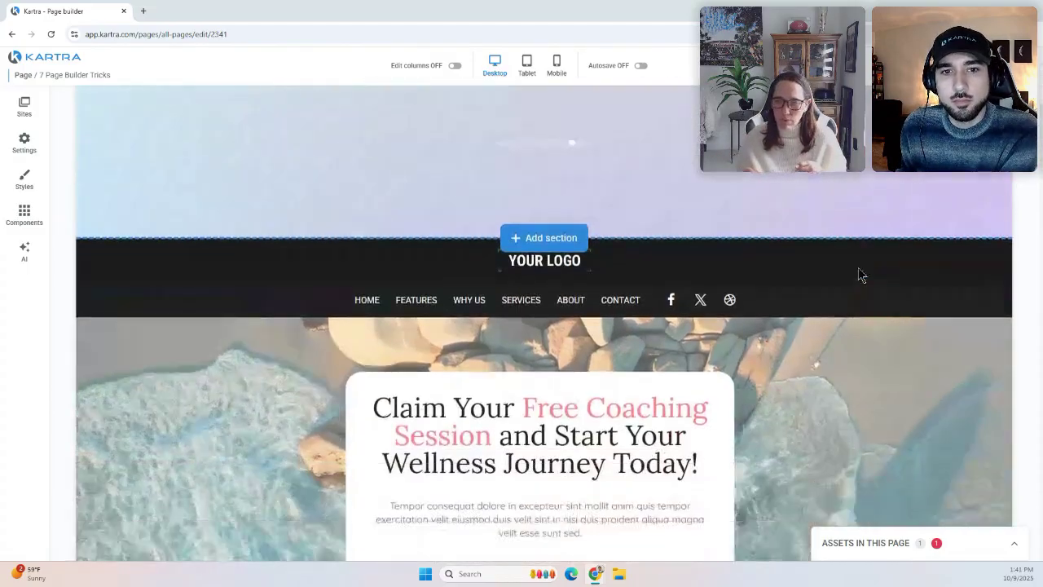
{"action": "scroll", "coordinate": [858, 270], "scroll_direction": "down", "scroll_amount": 8}
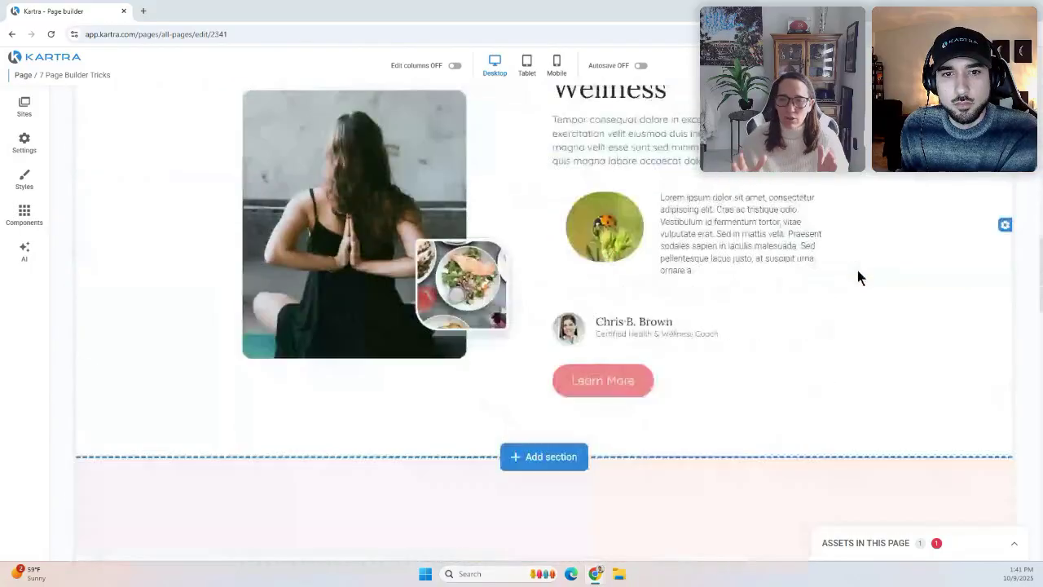
{"action": "scroll", "coordinate": [858, 272], "scroll_direction": "down", "scroll_amount": 4}
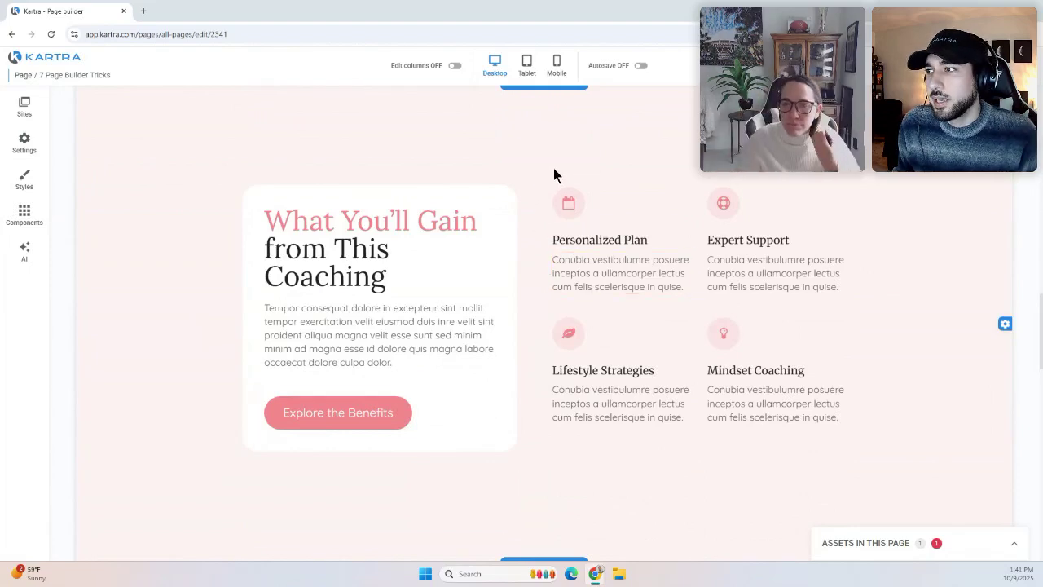
{"action": "scroll", "coordinate": [586, 191], "scroll_direction": "up", "scroll_amount": 1}
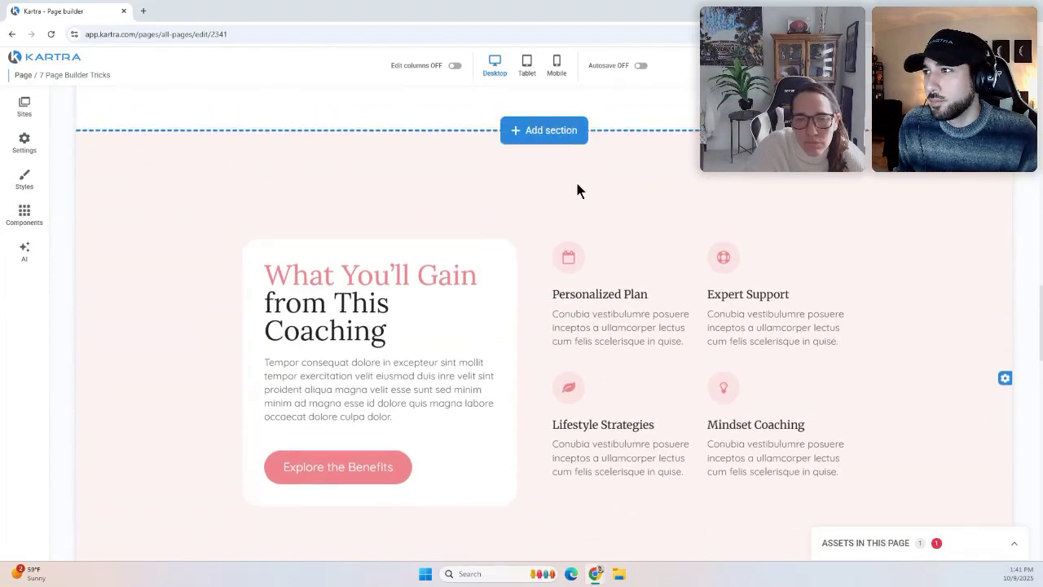
{"action": "left_click", "coordinate": [558, 129]}
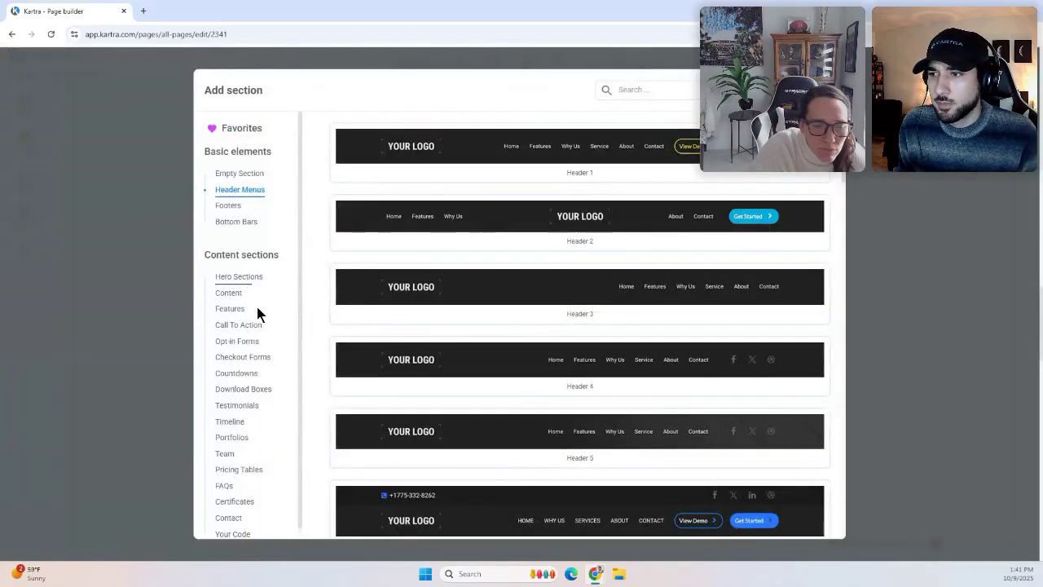
{"action": "left_click", "coordinate": [238, 372]}
{"action": "scroll", "coordinate": [500, 251], "scroll_direction": "down", "scroll_amount": 1}
{"action": "scroll", "coordinate": [499, 251], "scroll_direction": "down", "scroll_amount": 3}
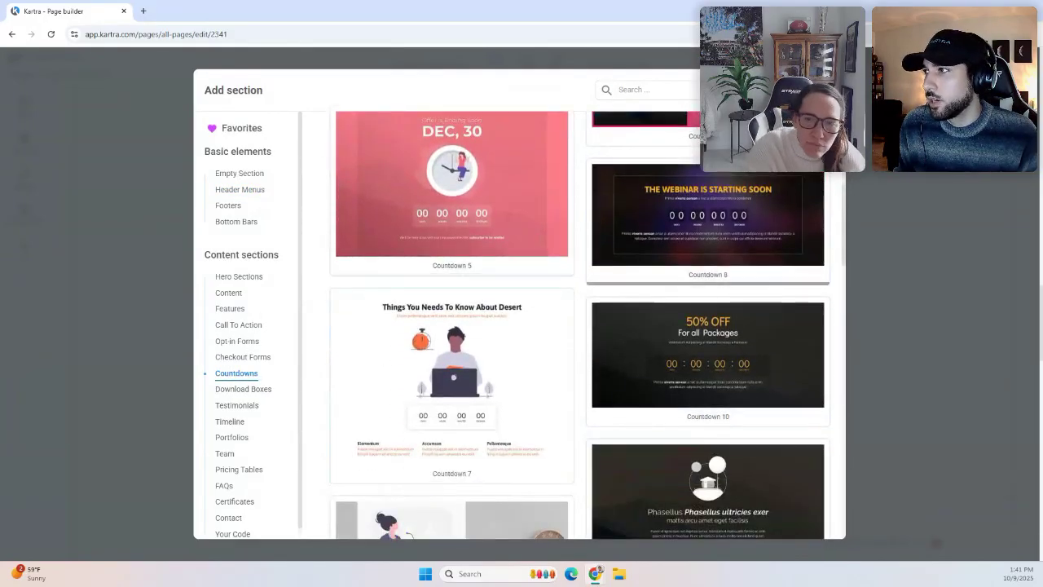
{"action": "key", "text": "Escape"}
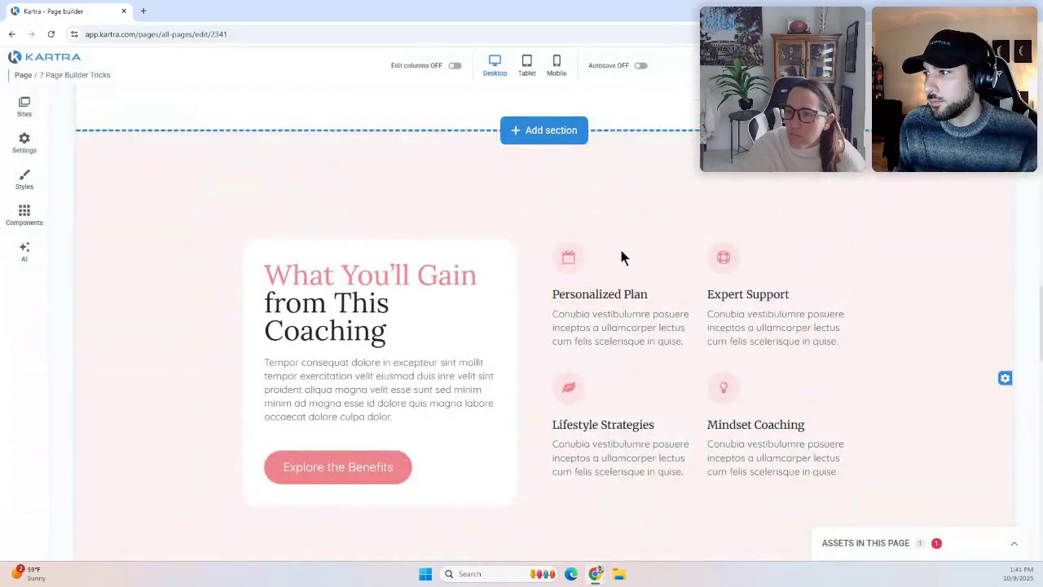
Browse the checkout form section templates available above the "What You'll Gain" section, and close the section library.
{"action": "scroll", "coordinate": [578, 244], "scroll_direction": "down", "scroll_amount": 1}
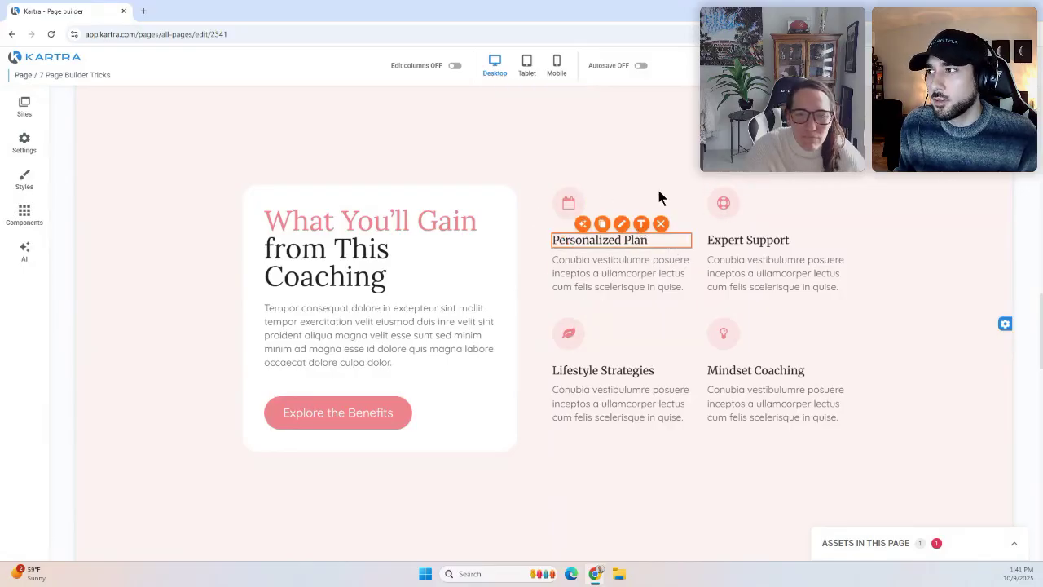
{"action": "scroll", "coordinate": [678, 173], "scroll_direction": "down", "scroll_amount": 1}
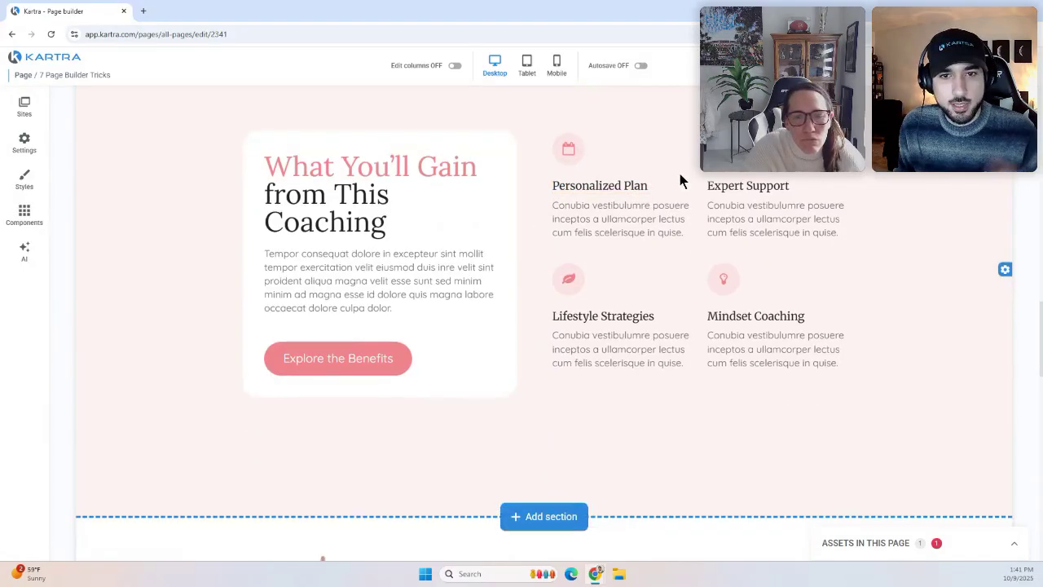
{"action": "scroll", "coordinate": [679, 164], "scroll_direction": "up", "scroll_amount": 1}
{"action": "scroll", "coordinate": [683, 171], "scroll_direction": "up", "scroll_amount": 1}
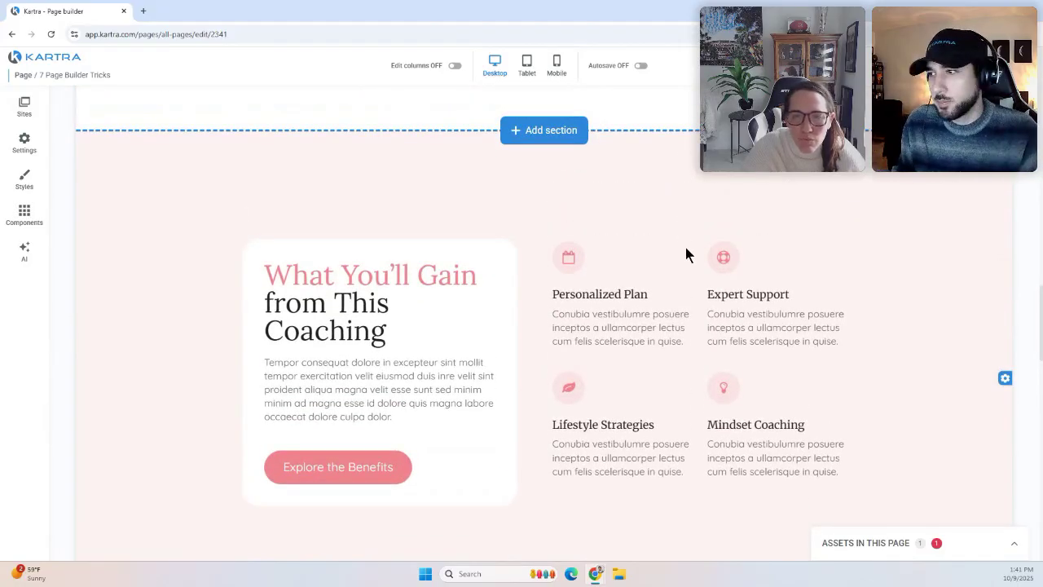
{"action": "left_click", "coordinate": [538, 135]}
{"action": "scroll", "coordinate": [523, 203], "scroll_direction": "down", "scroll_amount": 3}
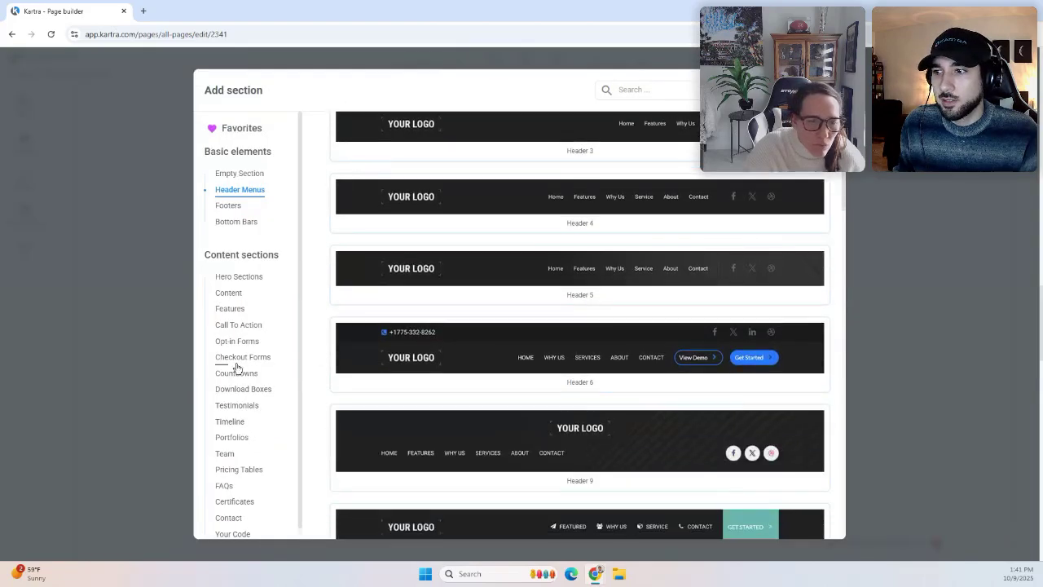
{"action": "left_click", "coordinate": [240, 358]}
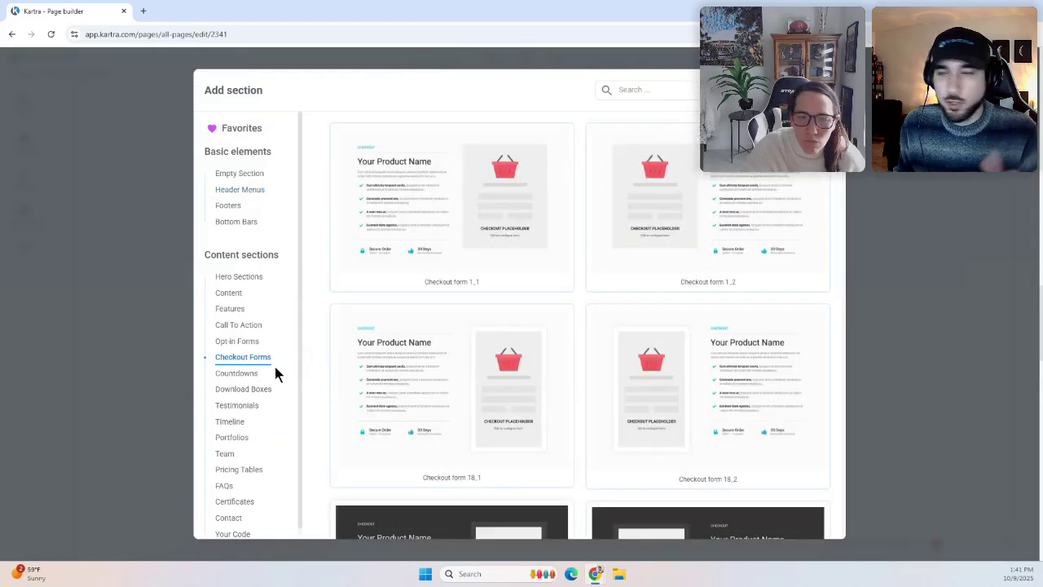
{"action": "left_click", "coordinate": [826, 90]}
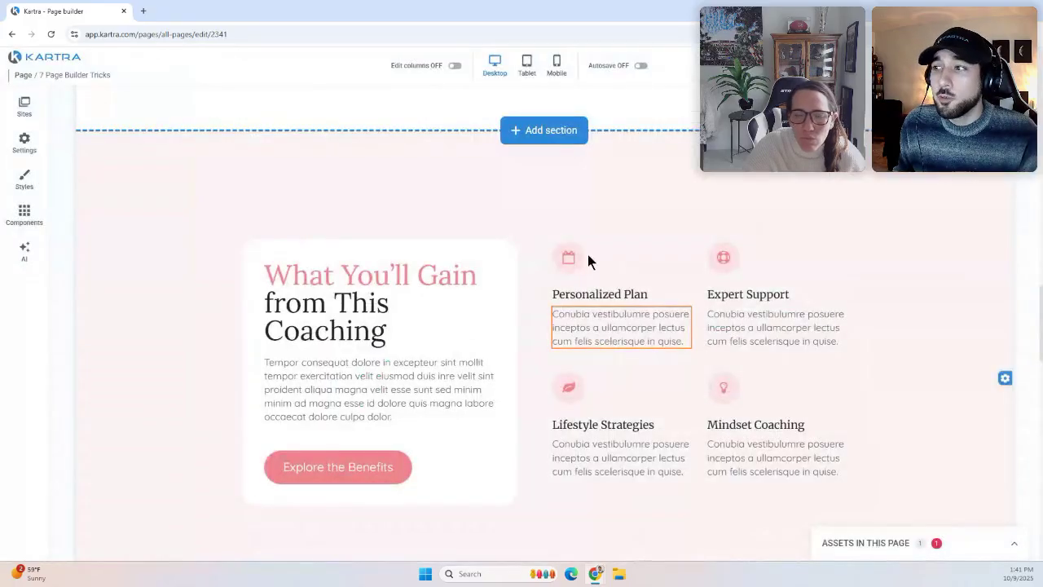
View the box components and turn on column editing to show the column layout of the "What You'll Gain" section.
{"action": "scroll", "coordinate": [852, 326], "scroll_direction": "down", "scroll_amount": 1}
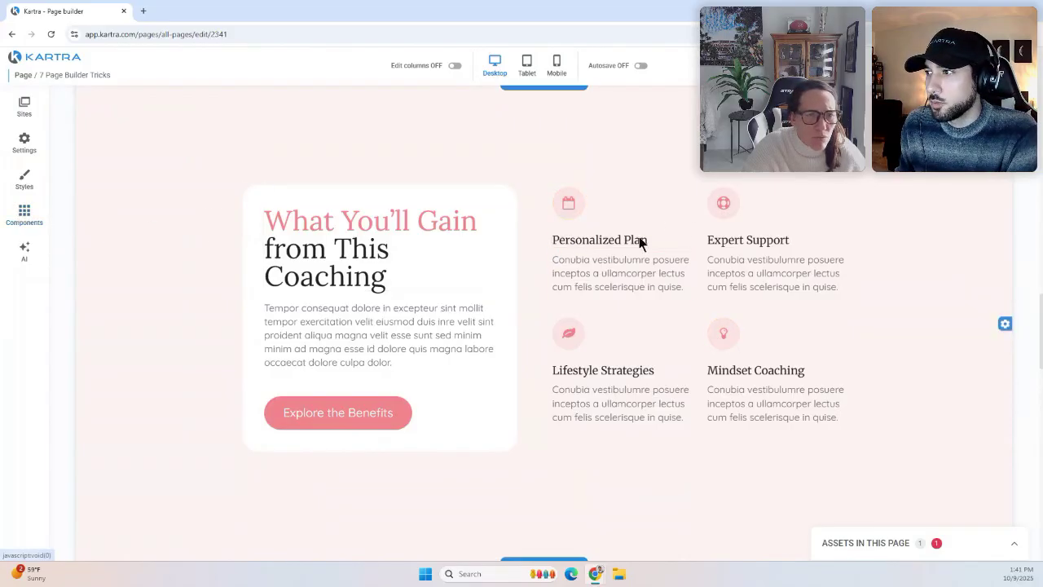
{"action": "left_click", "coordinate": [23, 214]}
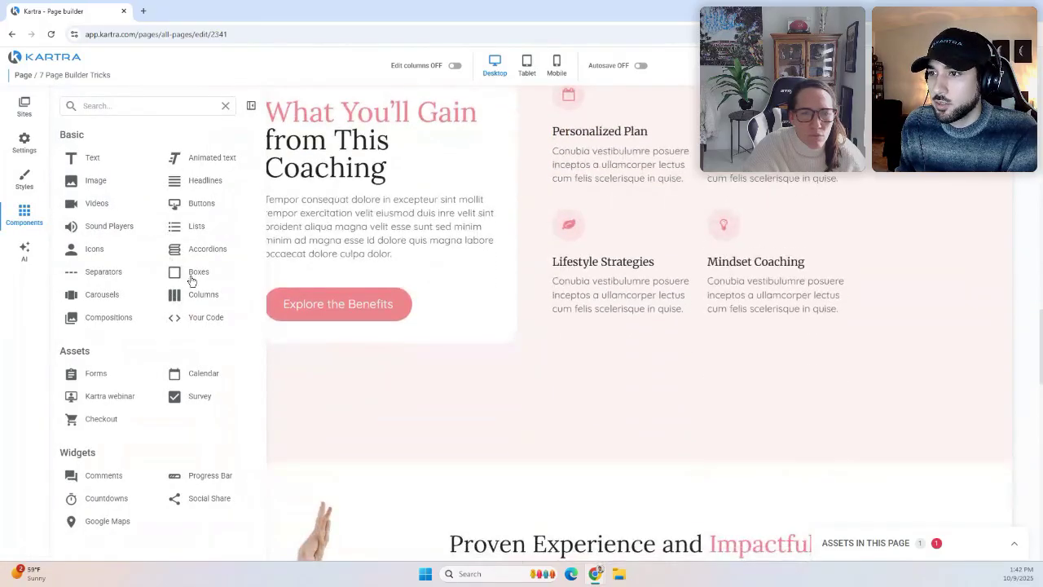
{"action": "left_click", "coordinate": [199, 275]}
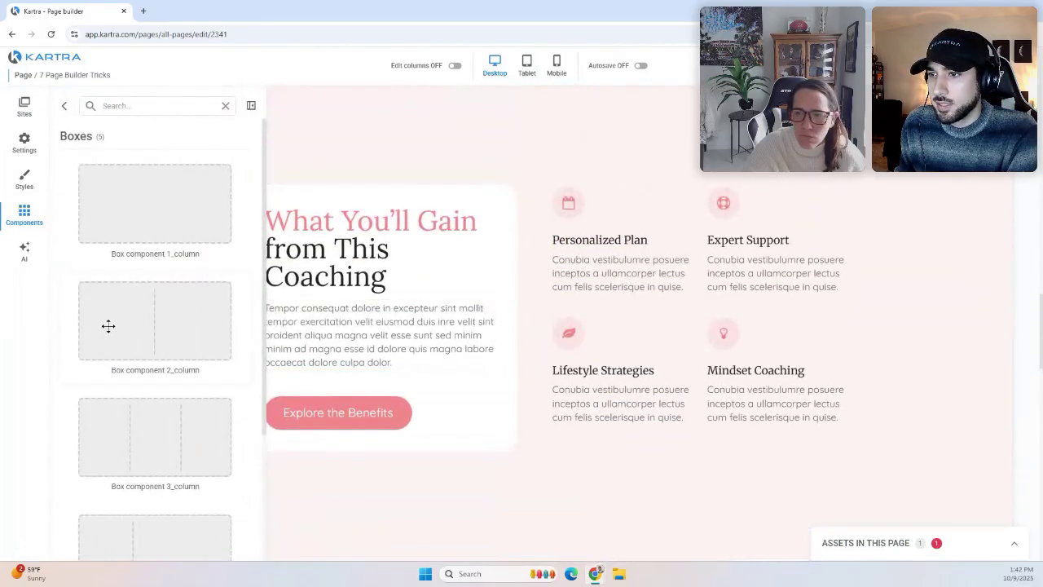
{"action": "left_click_drag", "start_coordinate": [146, 309], "coordinate": [521, 254]}
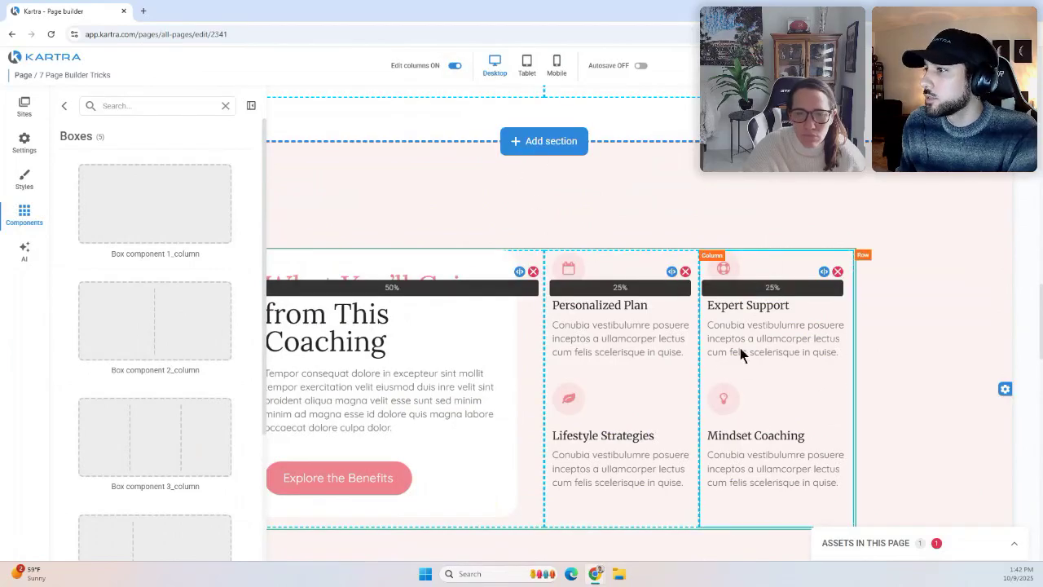
{"action": "left_click", "coordinate": [251, 105]}
Look over the "What You'll Gain" section's column boundaries and review the one-, two- and three-column box components again.
{"action": "scroll", "coordinate": [713, 250], "scroll_direction": "down", "scroll_amount": 1}
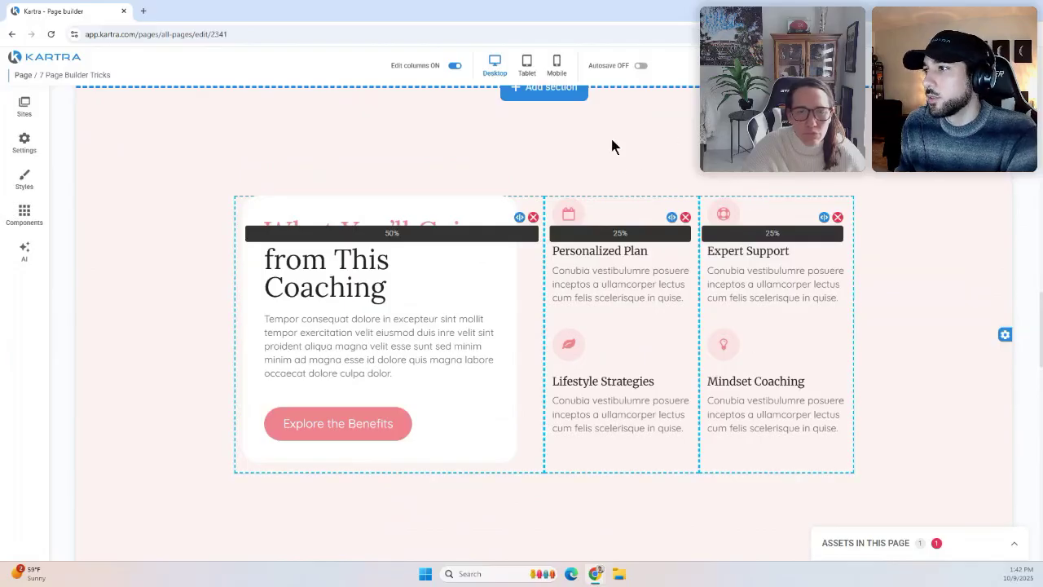
{"action": "scroll", "coordinate": [627, 163], "scroll_direction": "up", "scroll_amount": 2}
{"action": "scroll", "coordinate": [587, 183], "scroll_direction": "down", "scroll_amount": 2}
{"action": "scroll", "coordinate": [521, 153], "scroll_direction": "up", "scroll_amount": 1}
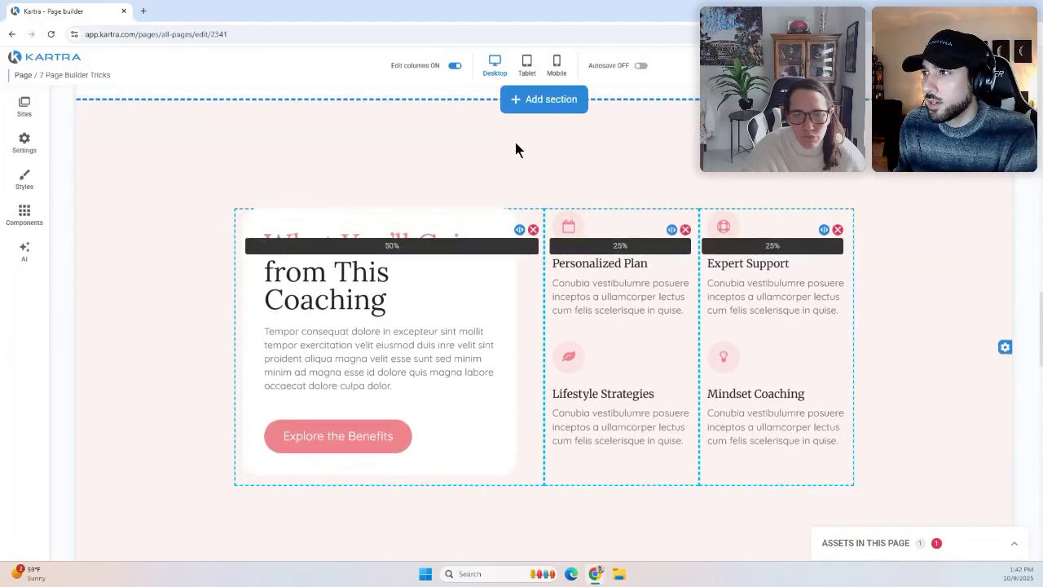
{"action": "scroll", "coordinate": [515, 149], "scroll_direction": "up", "scroll_amount": 1}
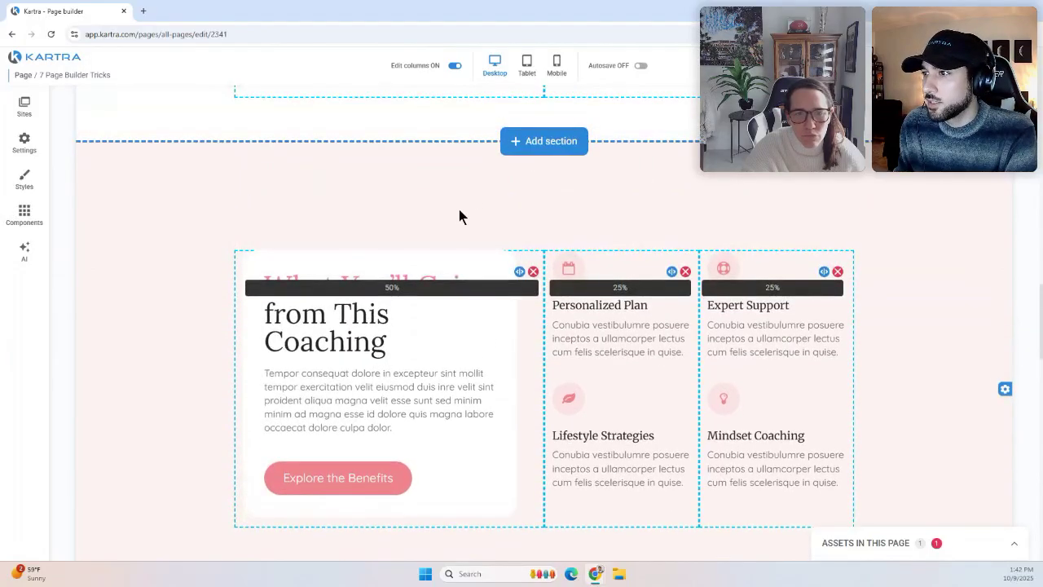
{"action": "left_click", "coordinate": [26, 226]}
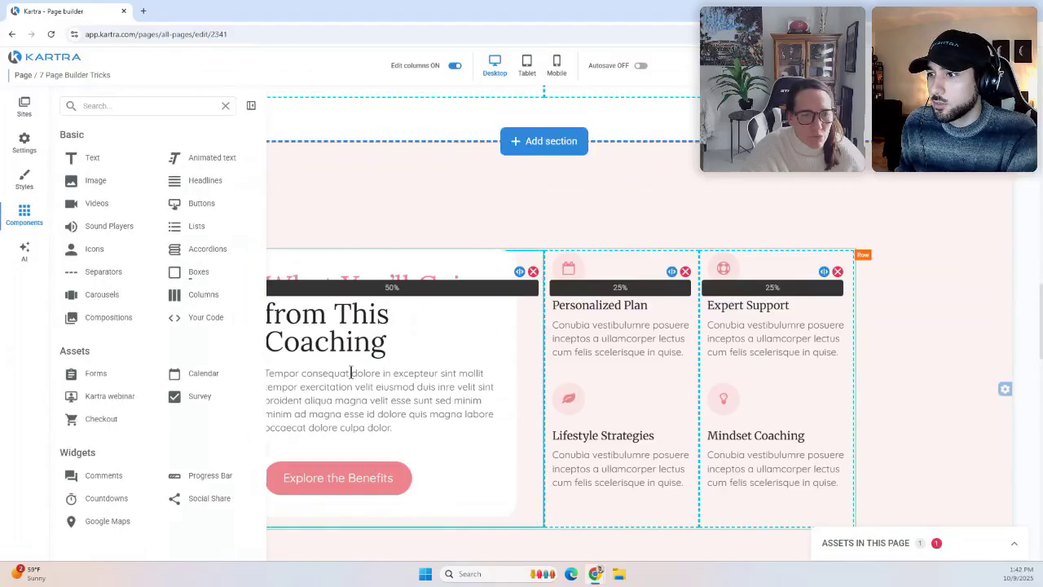
{"action": "left_click", "coordinate": [185, 273]}
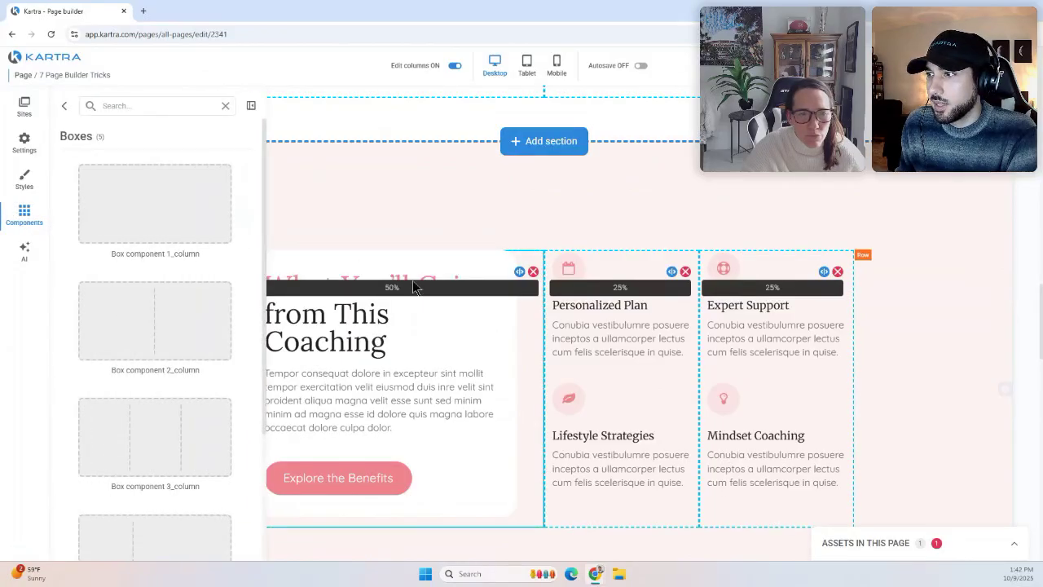
{"action": "left_click", "coordinate": [251, 105]}
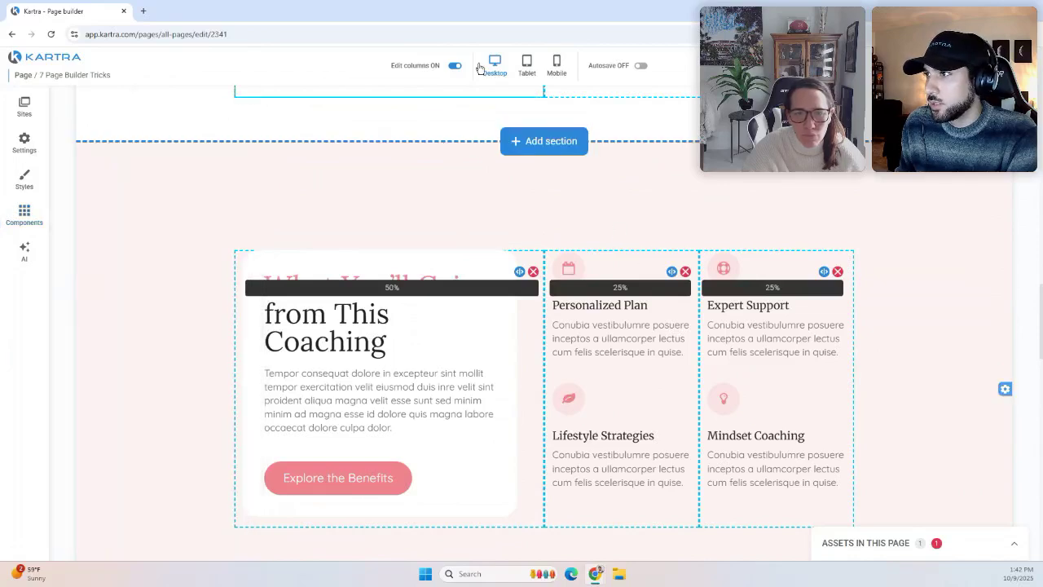
Turn off column editing and add a user icon component above the calendar icon in the Personalized Plan column.
{"action": "left_click", "coordinate": [453, 66]}
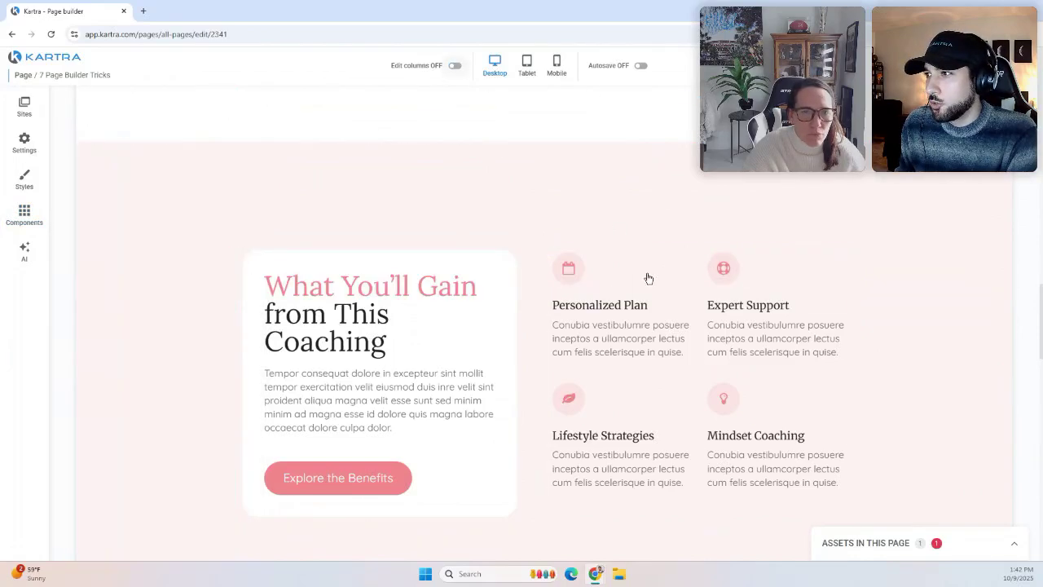
{"action": "key", "text": "ctrl+e"}
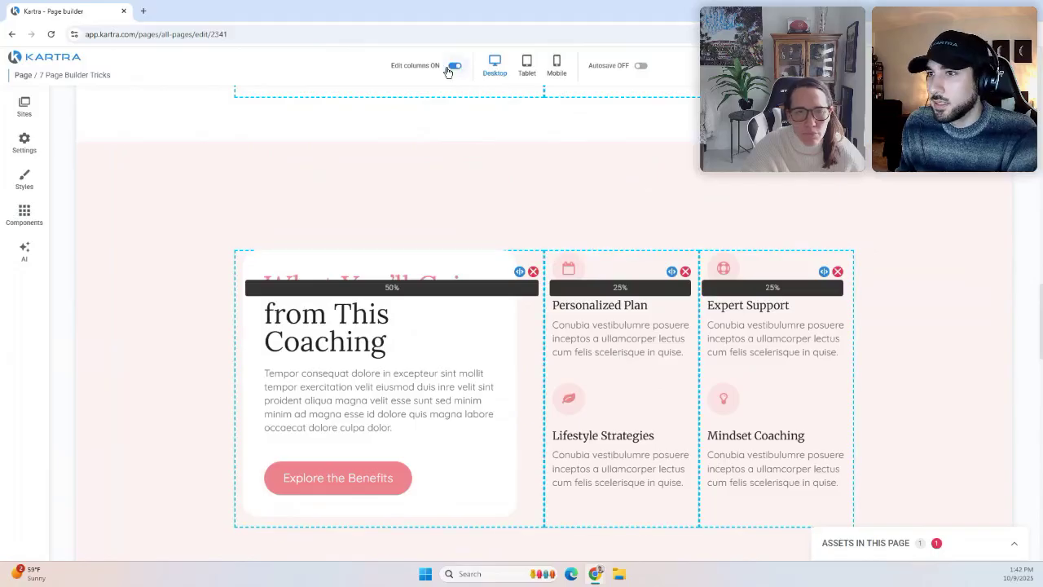
{"action": "left_click", "coordinate": [28, 220]}
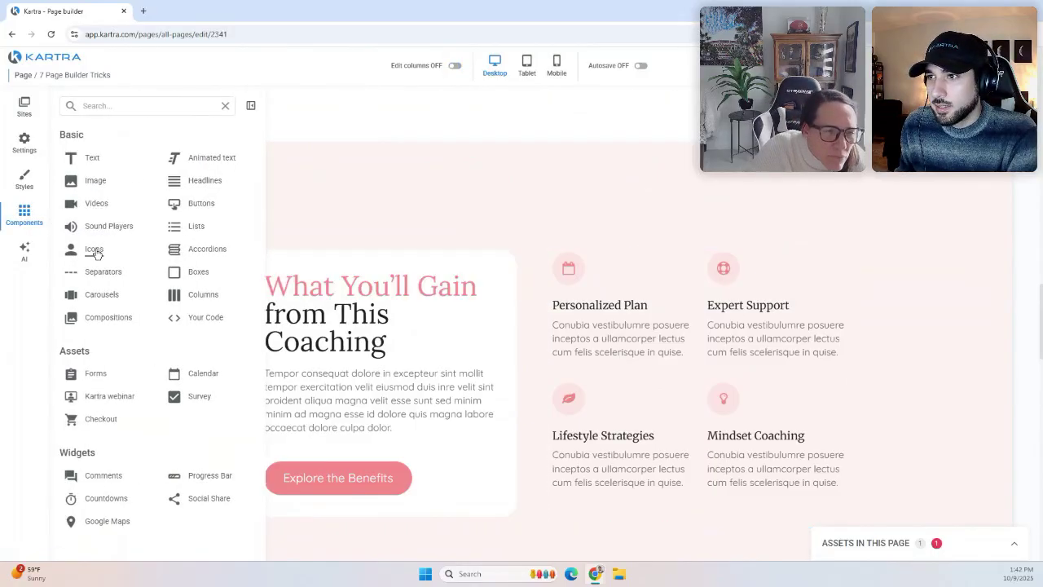
{"action": "left_click", "coordinate": [94, 250]}
{"action": "left_click_drag", "start_coordinate": [136, 213], "coordinate": [610, 257]}
{"action": "mouse_move", "coordinate": [622, 262]}
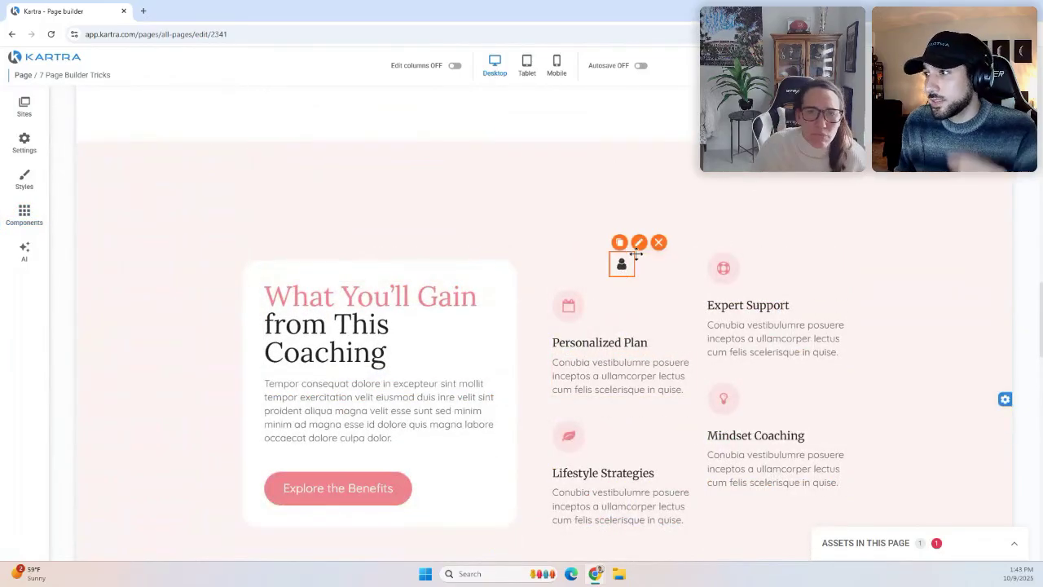
Examine the new user icon's appearance settings and link options, and close its settings.
{"action": "left_click", "coordinate": [567, 317]}
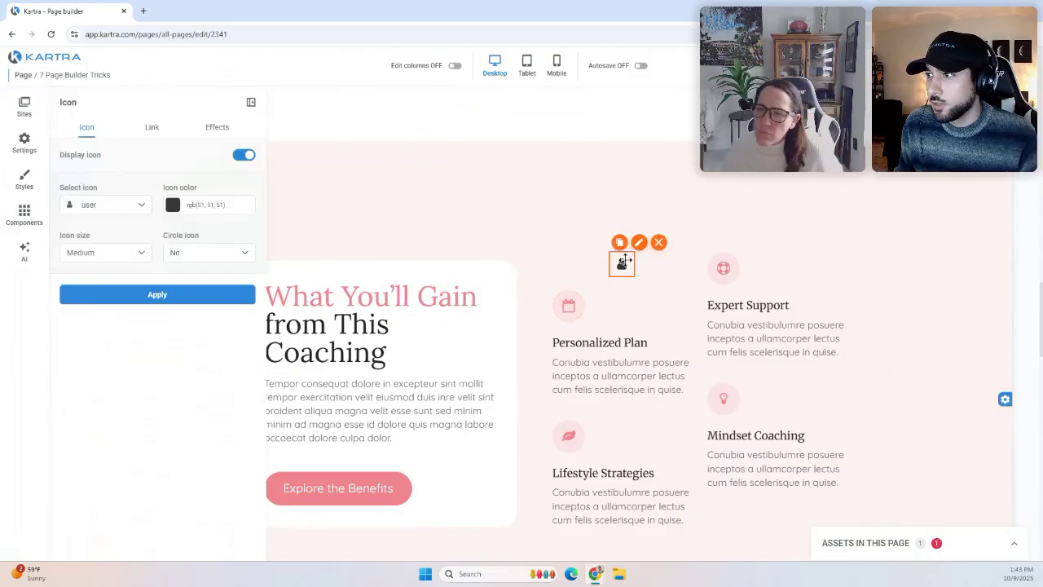
{"action": "left_click", "coordinate": [212, 296]}
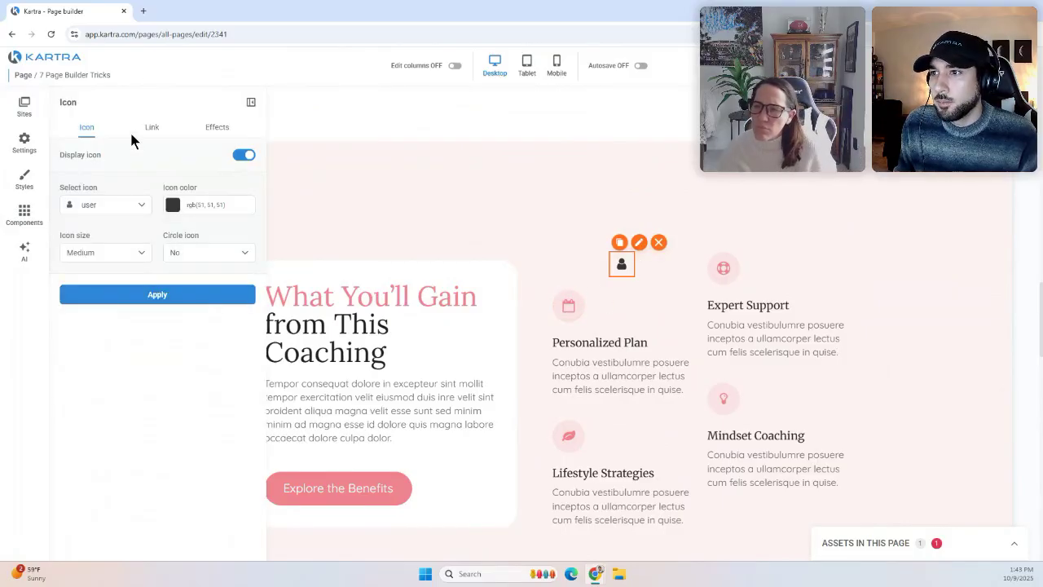
{"action": "left_click", "coordinate": [153, 129]}
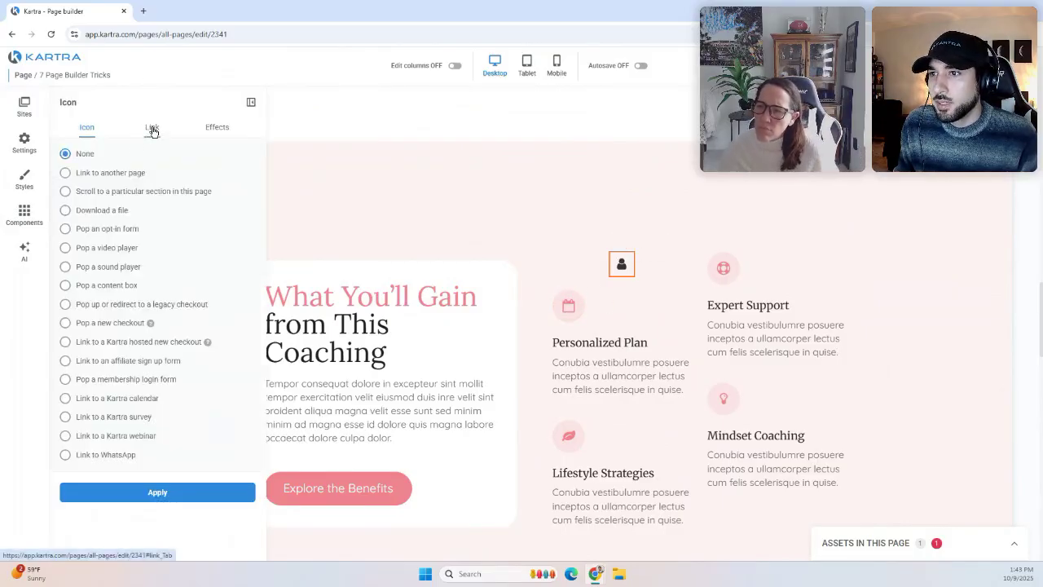
{"action": "left_click", "coordinate": [87, 128]}
{"action": "left_click", "coordinate": [252, 104]}
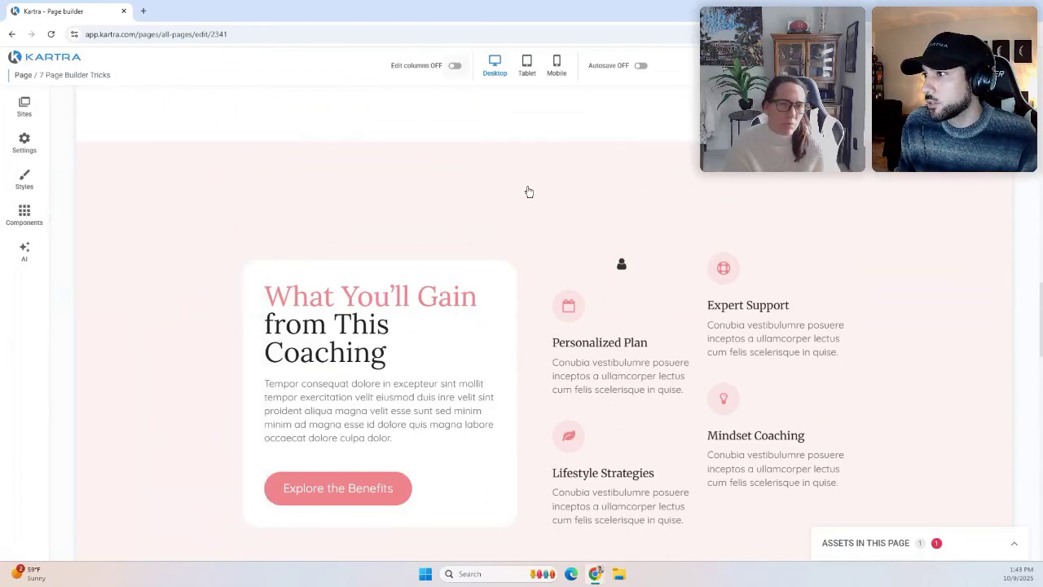
Turn on column editing, examine the vertical alignment options of the Personalized Plan column, and close the column settings.
{"action": "left_click", "coordinate": [454, 66]}
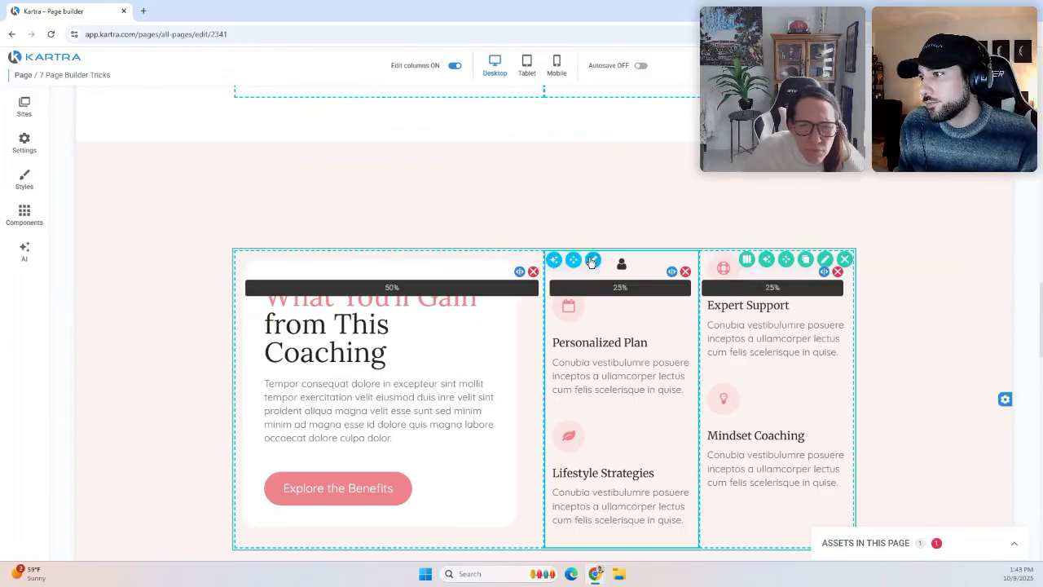
{"action": "left_click", "coordinate": [254, 255]}
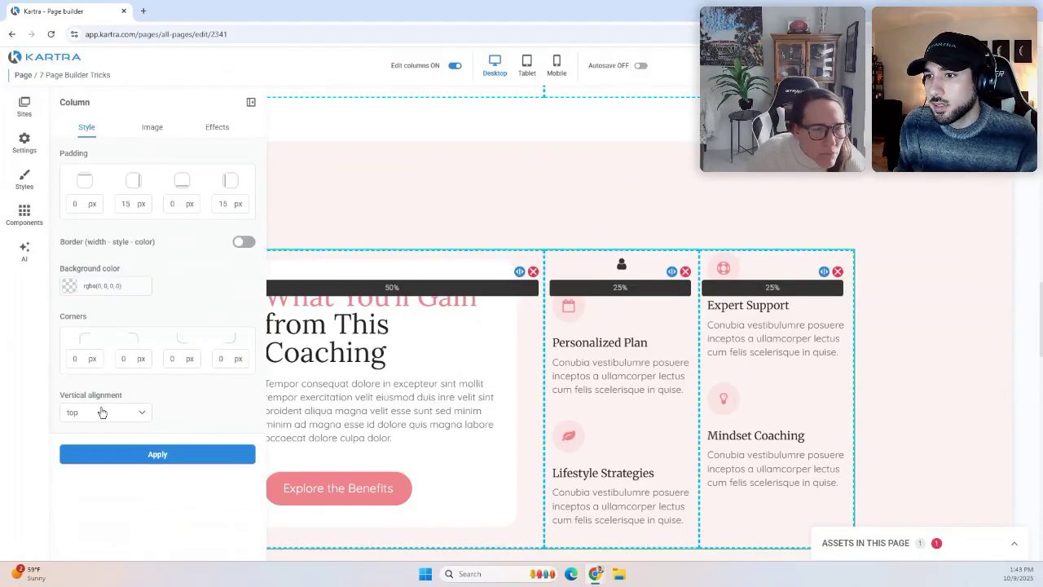
{"action": "left_click", "coordinate": [103, 413]}
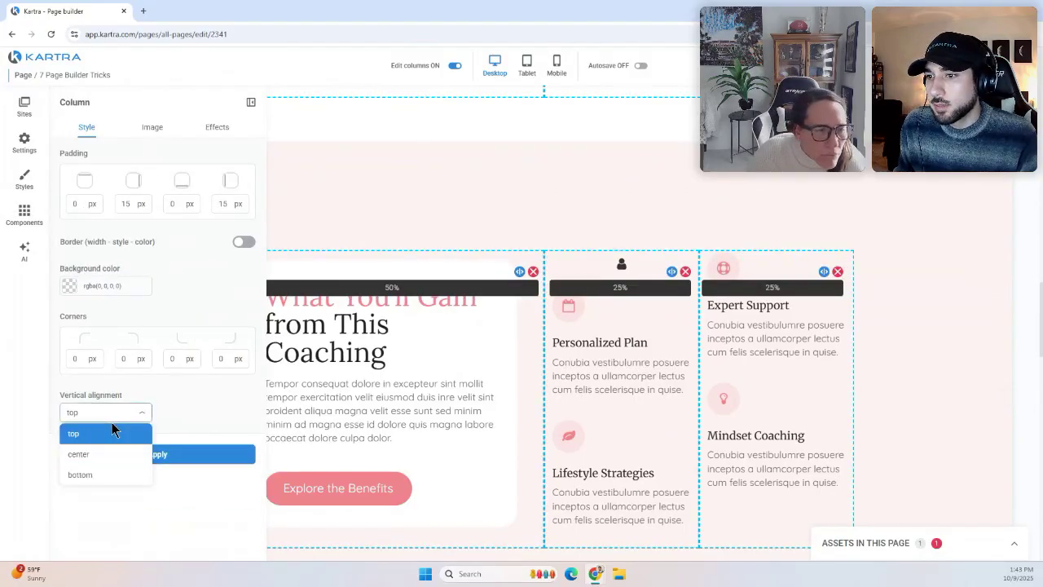
{"action": "left_click", "coordinate": [253, 103]}
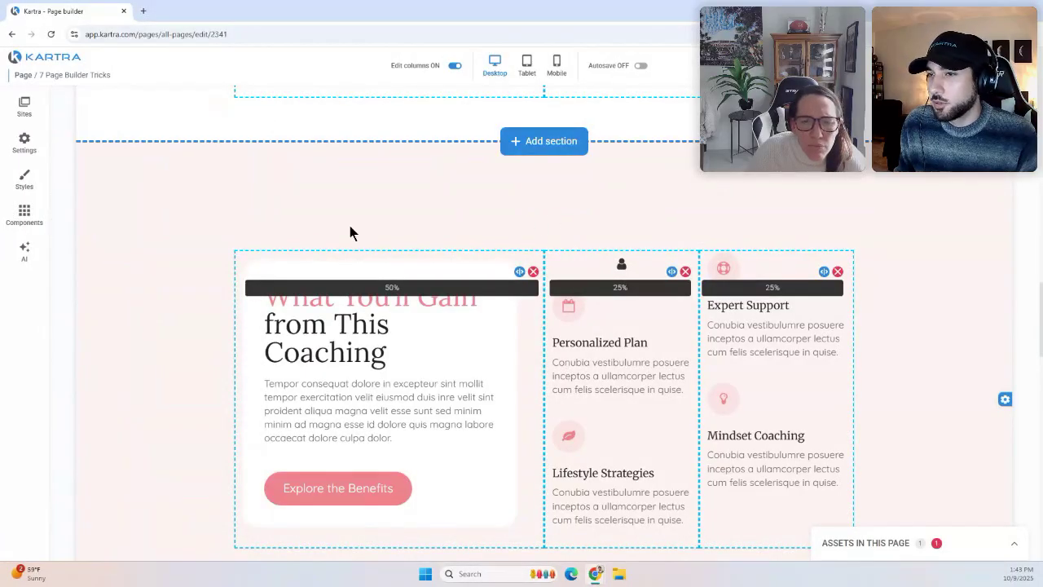
Add a text component between the user icon and the calendar icon in the Personalized Plan column.
{"action": "left_click", "coordinate": [24, 213]}
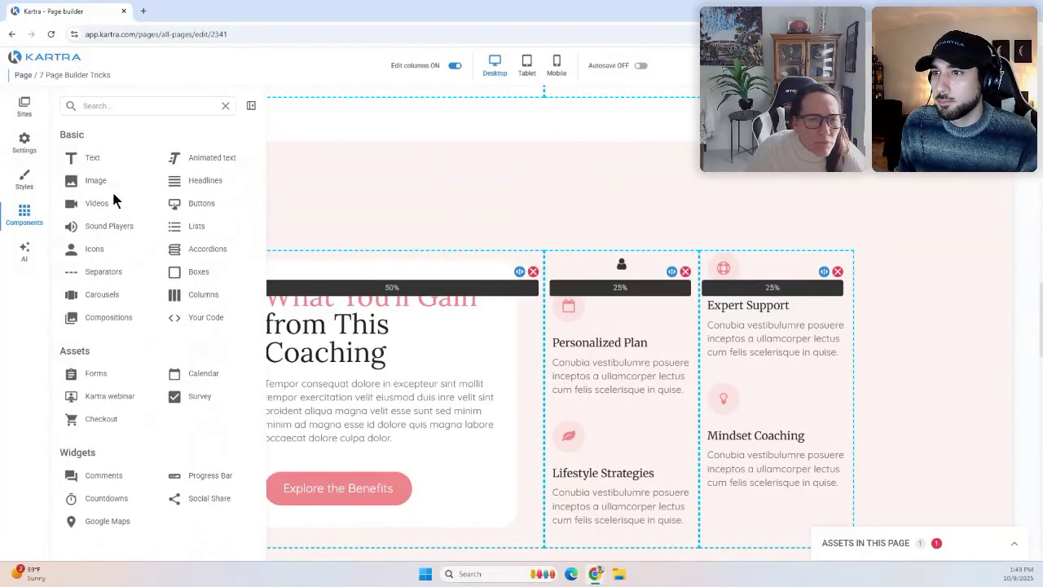
{"action": "left_click", "coordinate": [92, 160]}
{"action": "left_click_drag", "start_coordinate": [106, 172], "coordinate": [650, 316]}
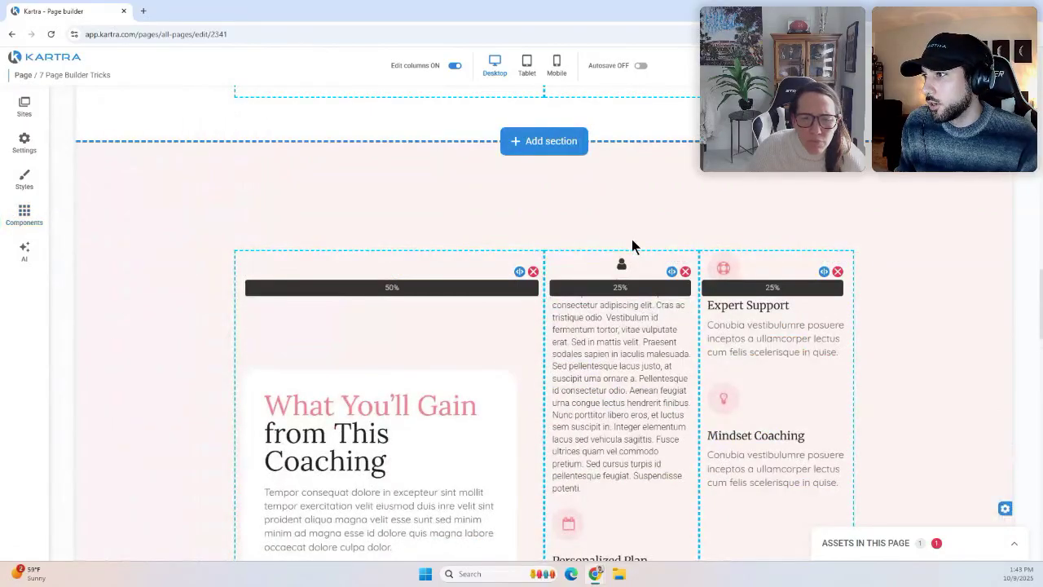
{"action": "scroll", "coordinate": [663, 344], "scroll_direction": "down", "scroll_amount": 1}
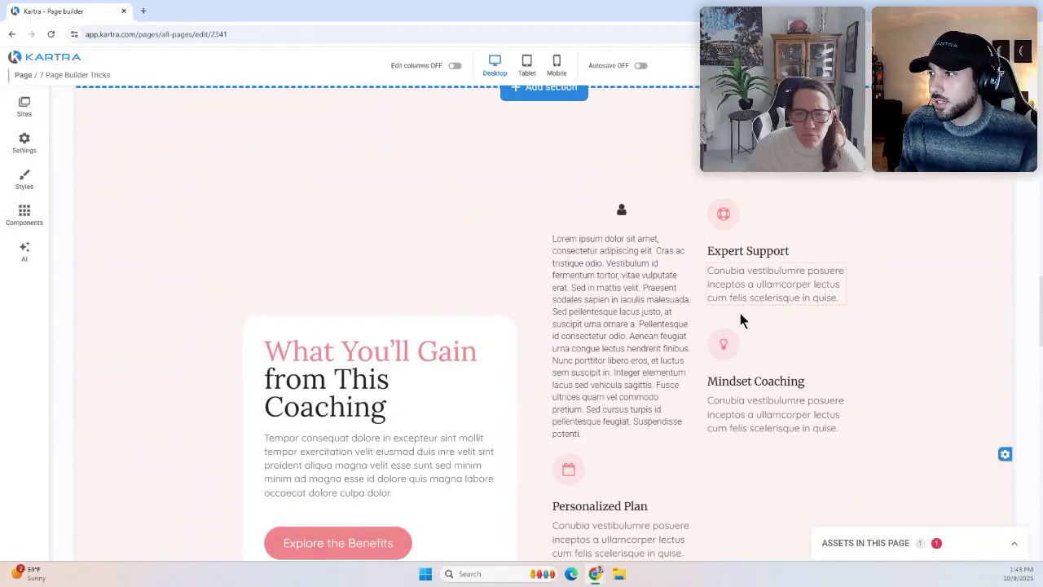
Delete the added text block and the user icon above the calendar icon in the Personalized Plan column.
{"action": "left_click", "coordinate": [661, 223]}
{"action": "mouse_move", "coordinate": [622, 210]}
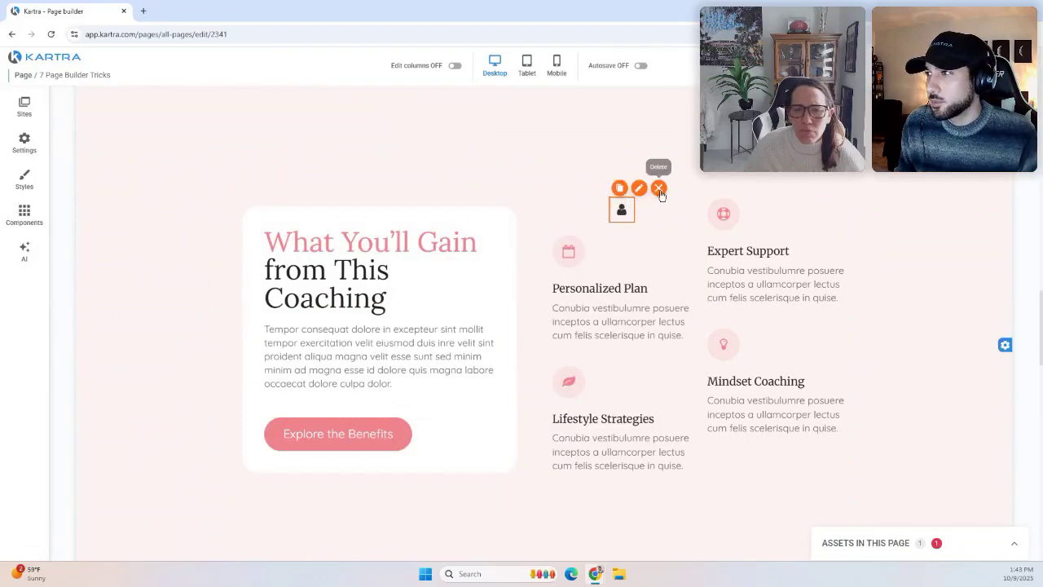
{"action": "left_click", "coordinate": [661, 195]}
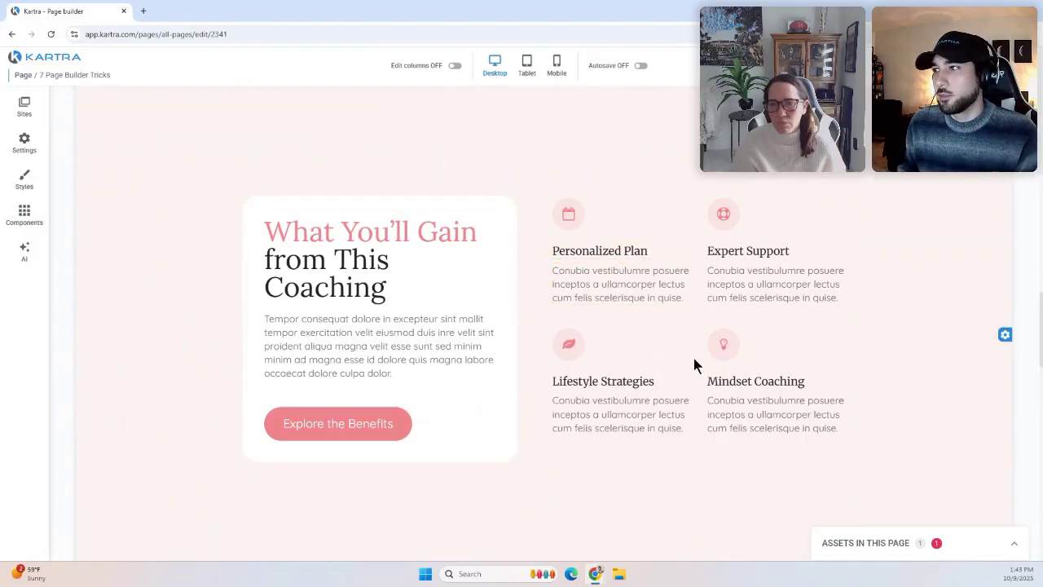
Examine the image settings of the large yoga photo in the "Meet Your Guide to Wellness" section, and close them.
{"action": "scroll", "coordinate": [694, 359], "scroll_direction": "up", "scroll_amount": 3}
{"action": "scroll", "coordinate": [691, 387], "scroll_direction": "down", "scroll_amount": 1}
{"action": "scroll", "coordinate": [693, 383], "scroll_direction": "down", "scroll_amount": 2}
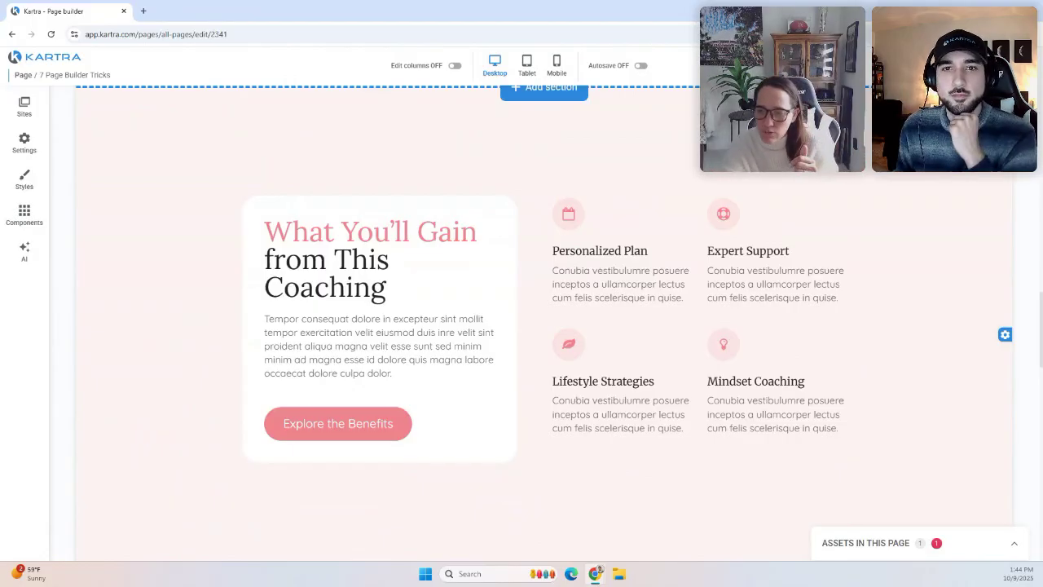
{"action": "scroll", "coordinate": [853, 172], "scroll_direction": "down", "scroll_amount": 6}
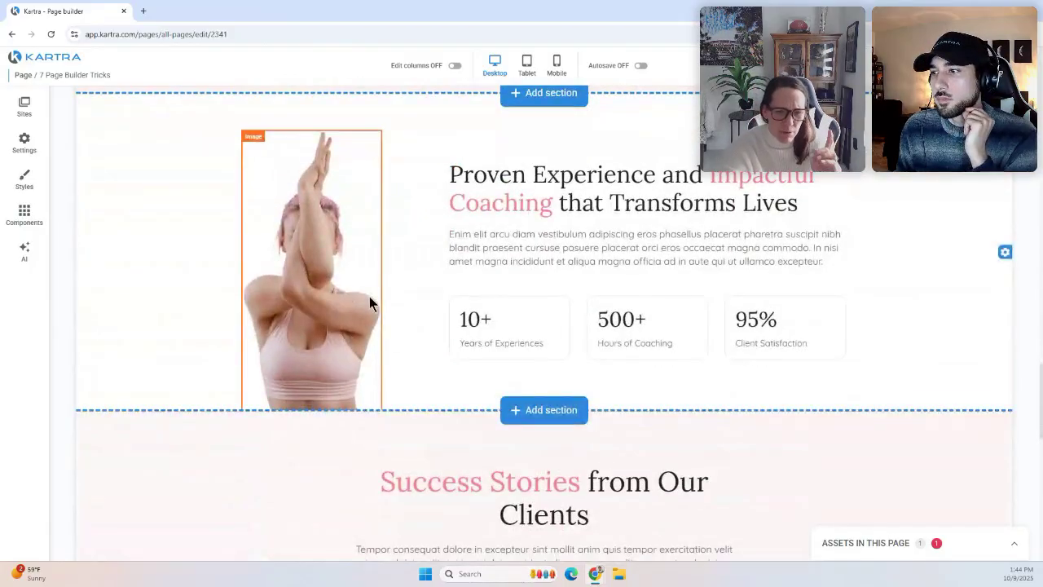
{"action": "scroll", "coordinate": [373, 302], "scroll_direction": "down", "scroll_amount": 6}
{"action": "scroll", "coordinate": [376, 300], "scroll_direction": "up", "scroll_amount": 15}
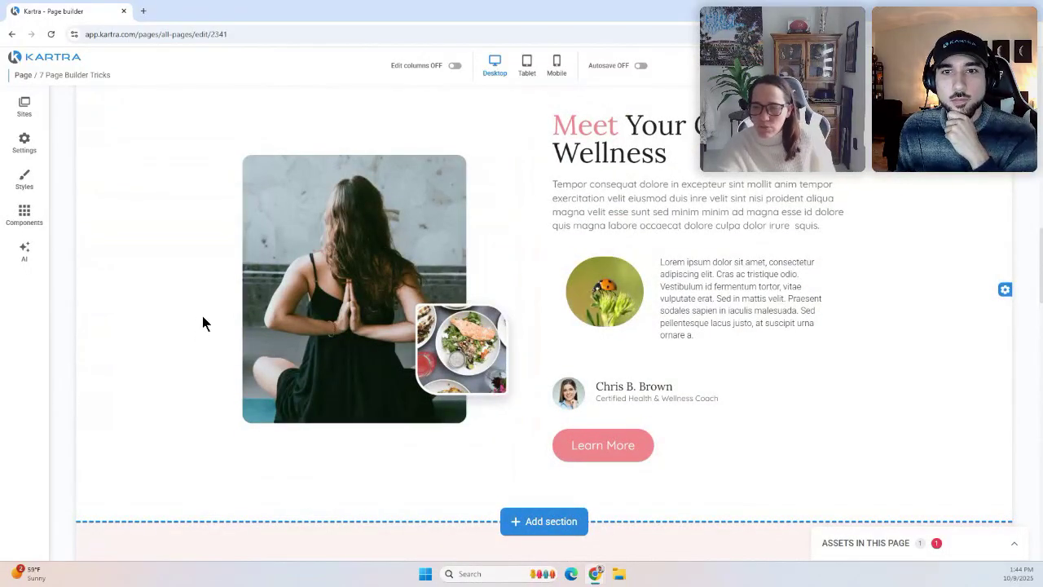
{"action": "left_click", "coordinate": [312, 275]}
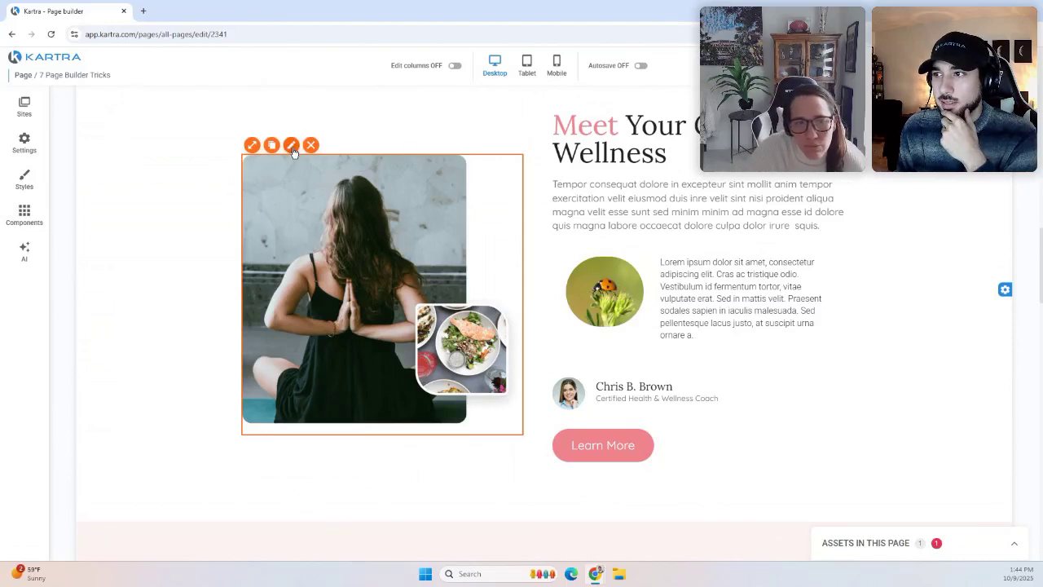
{"action": "left_click", "coordinate": [425, 227]}
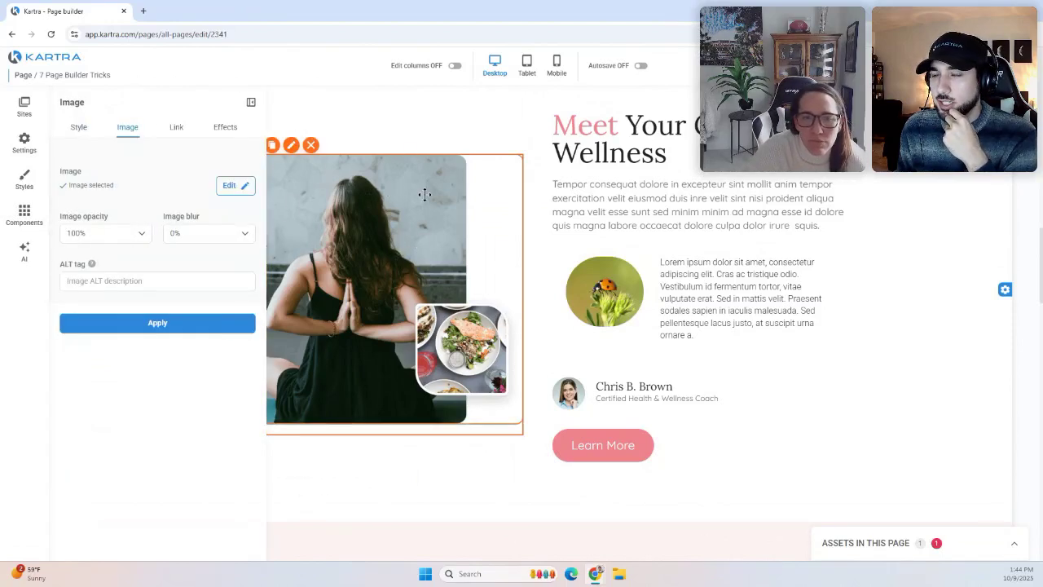
{"action": "left_click", "coordinate": [251, 104]}
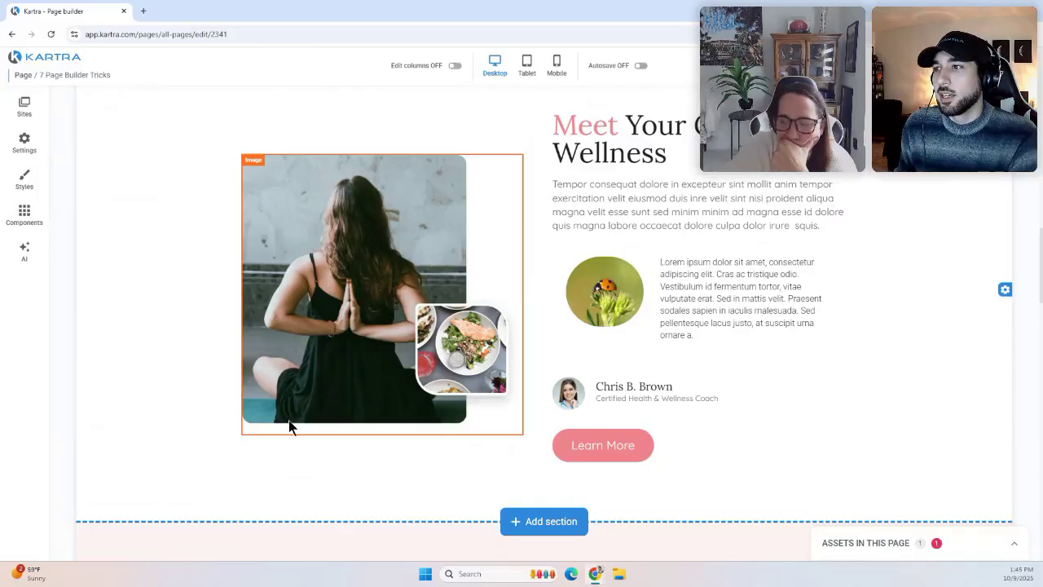
{"action": "mouse_move", "coordinate": [292, 216]}
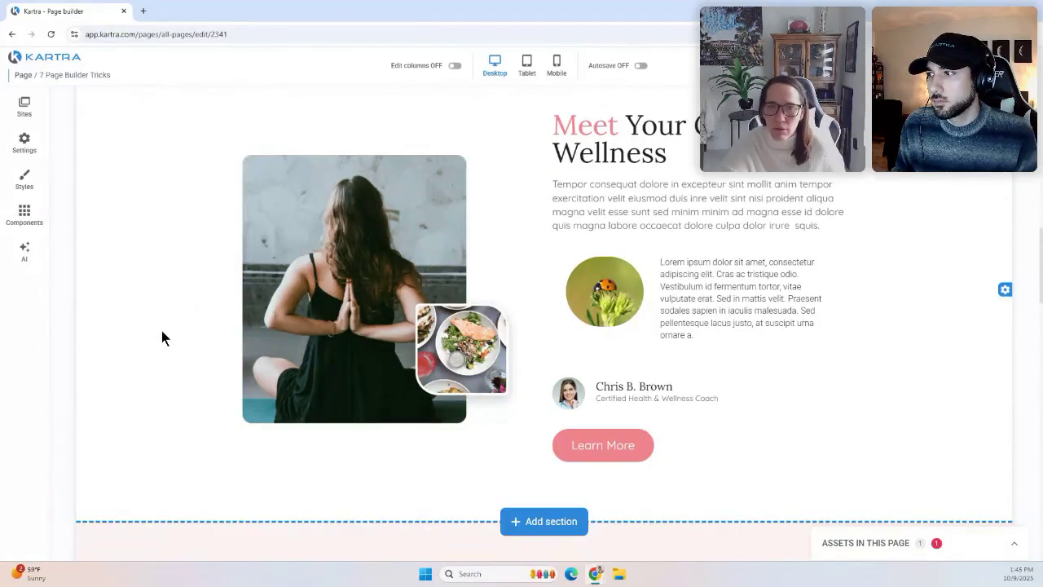
Inspect the "Meet Your Guide to Wellness" section and its coach profile bundle in the mobile layout, and return to the desktop layout.
{"action": "left_click", "coordinate": [558, 65]}
{"action": "scroll", "coordinate": [551, 222], "scroll_direction": "down", "scroll_amount": 5}
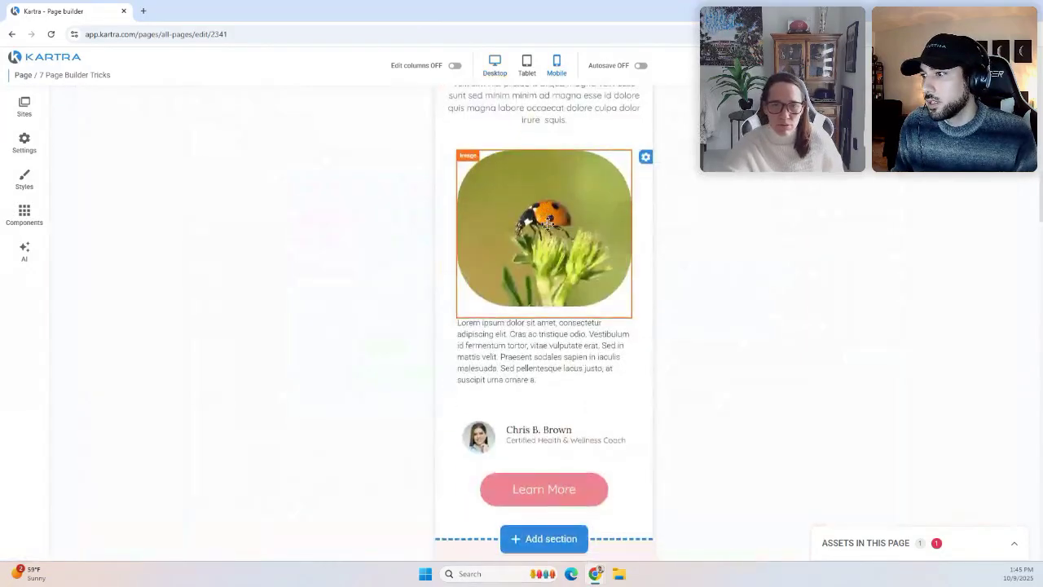
{"action": "scroll", "coordinate": [551, 223], "scroll_direction": "up", "scroll_amount": 2}
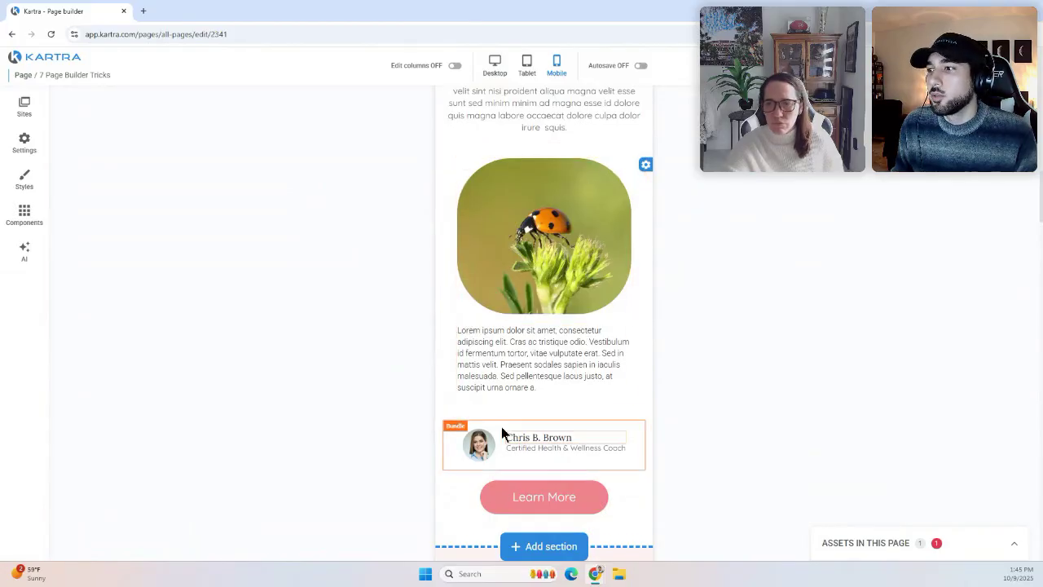
{"action": "scroll", "coordinate": [501, 415], "scroll_direction": "down", "scroll_amount": 1}
{"action": "left_click", "coordinate": [500, 401]}
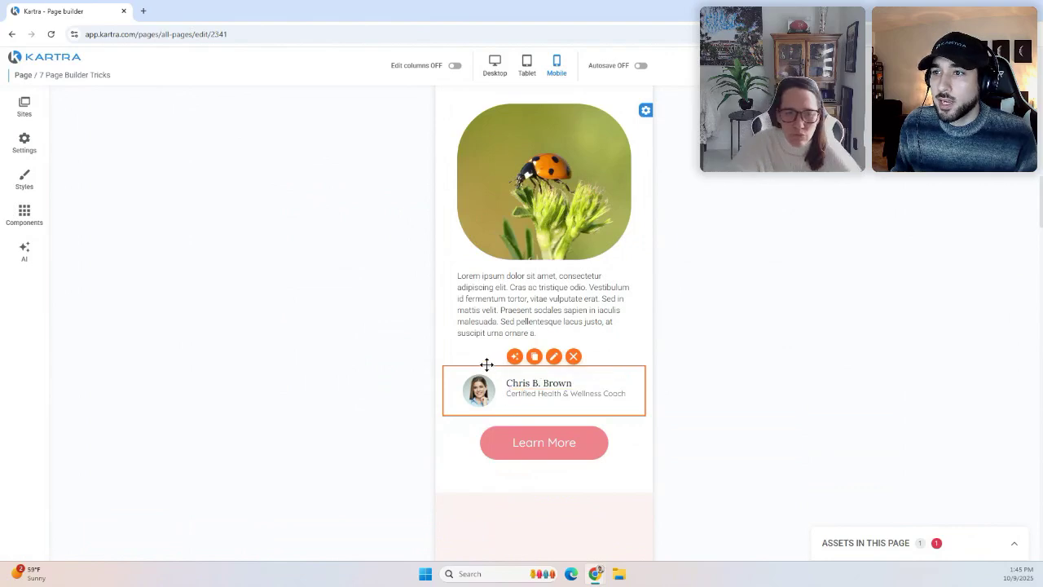
{"action": "left_click", "coordinate": [499, 69]}
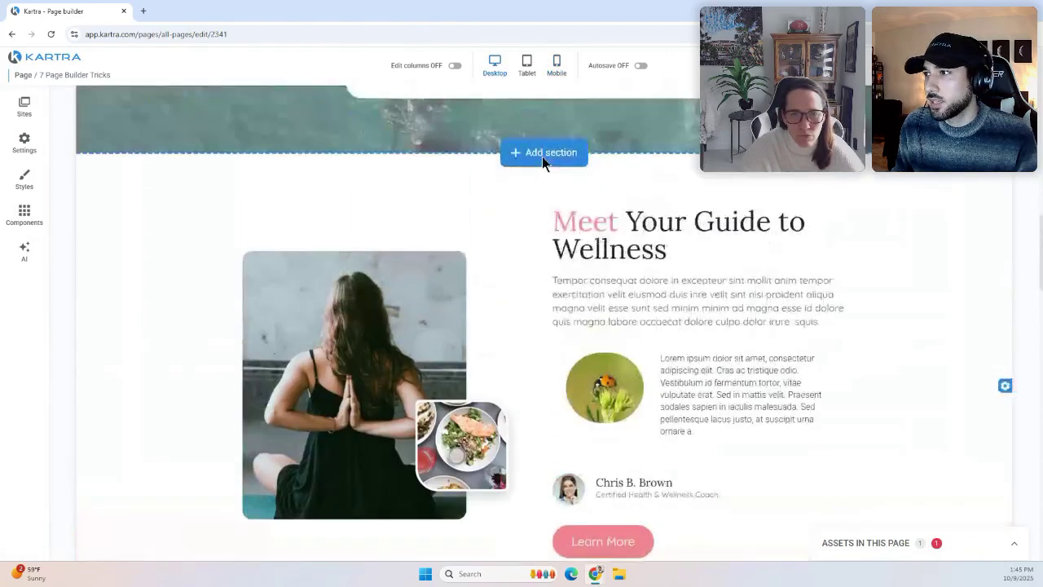
Open the section templates above "Meet Your Guide to Wellness", close them, and select the coach profile bundle.
{"action": "left_click", "coordinate": [545, 165]}
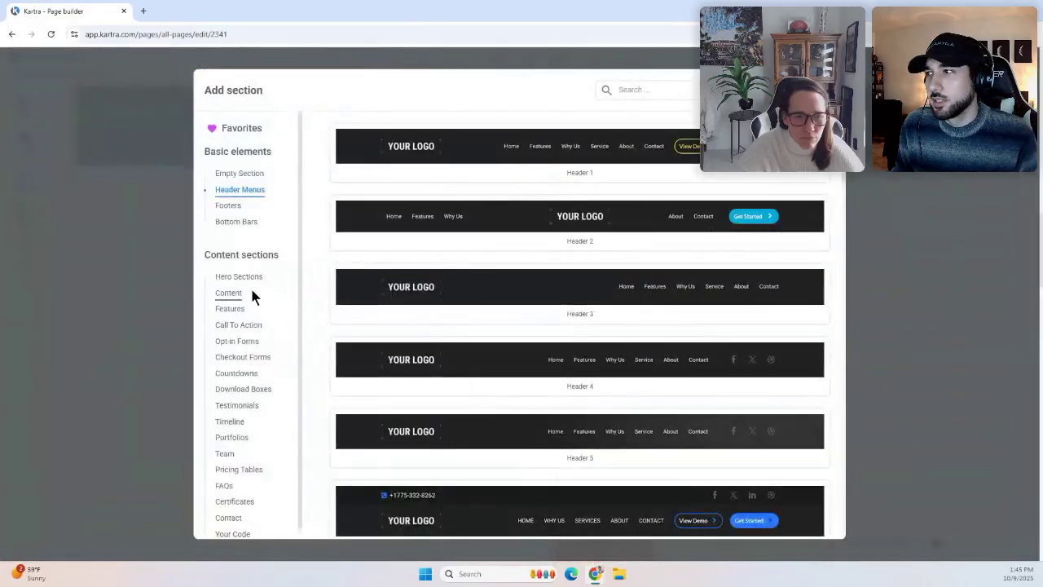
{"action": "key", "text": "Escape"}
{"action": "scroll", "coordinate": [652, 342], "scroll_direction": "down", "scroll_amount": 1}
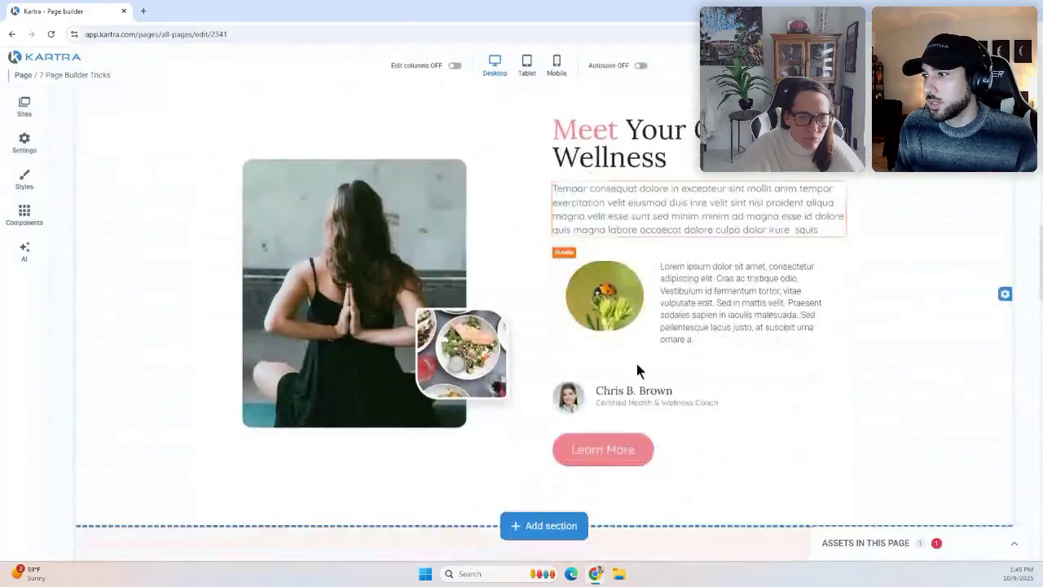
{"action": "left_click", "coordinate": [705, 389]}
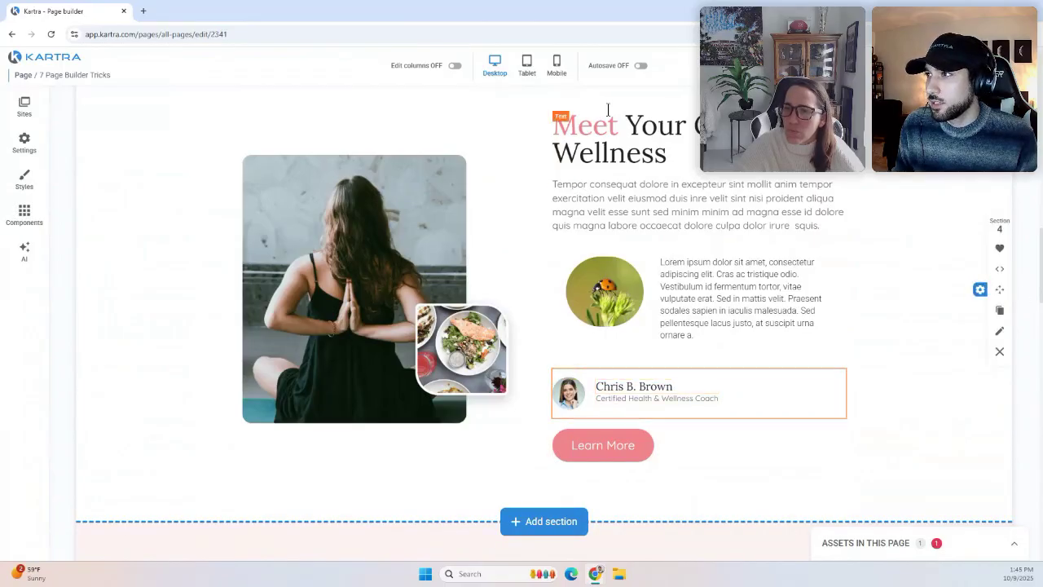
Examine the coach profile bundle and the section's tools in the mobile layout, and switch back to the desktop layout.
{"action": "left_click", "coordinate": [557, 64]}
{"action": "scroll", "coordinate": [569, 372], "scroll_direction": "down", "scroll_amount": 2}
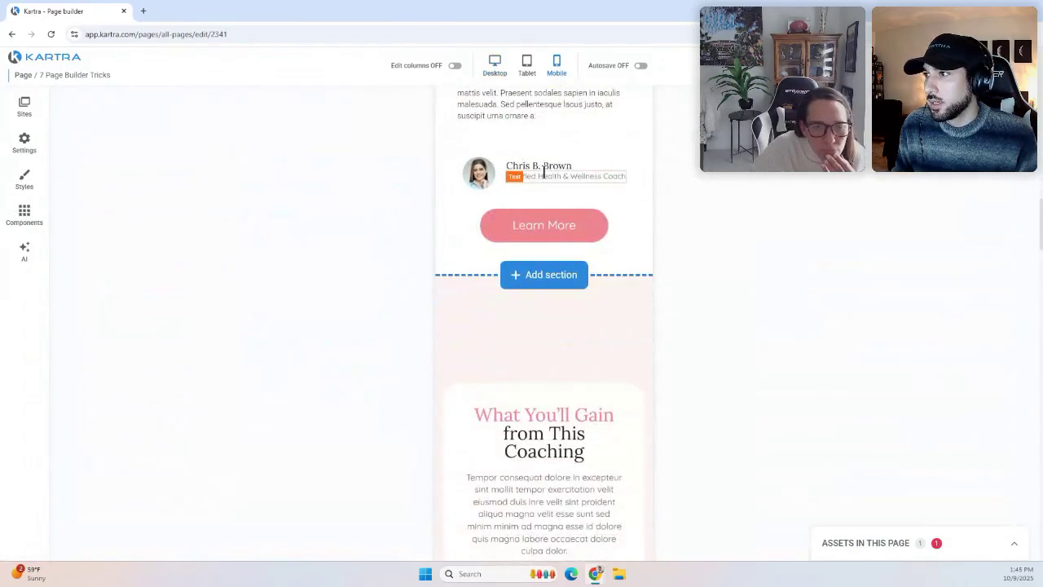
{"action": "scroll", "coordinate": [544, 174], "scroll_direction": "up", "scroll_amount": 3}
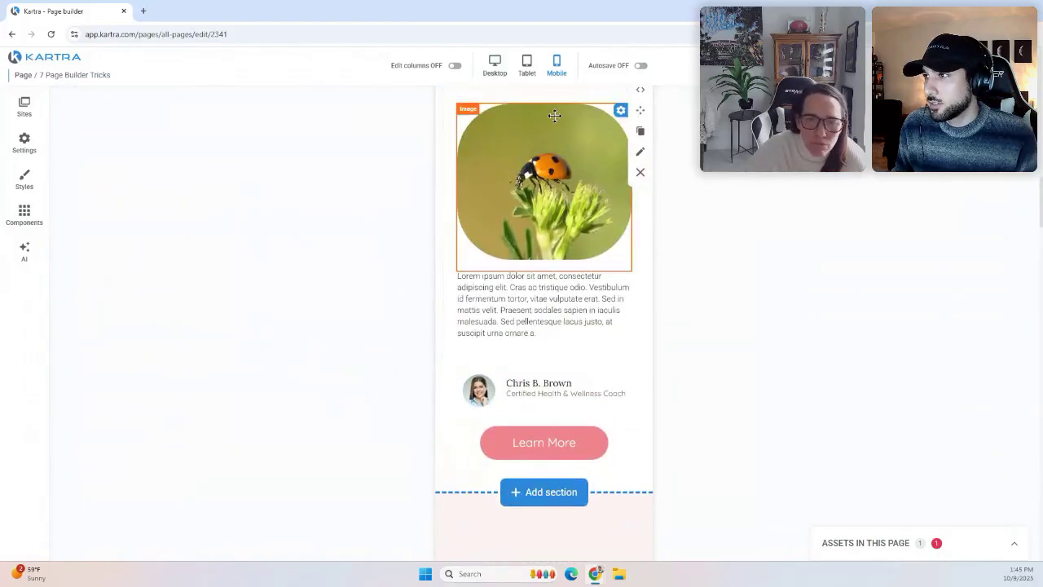
{"action": "scroll", "coordinate": [643, 154], "scroll_direction": "up", "scroll_amount": 1}
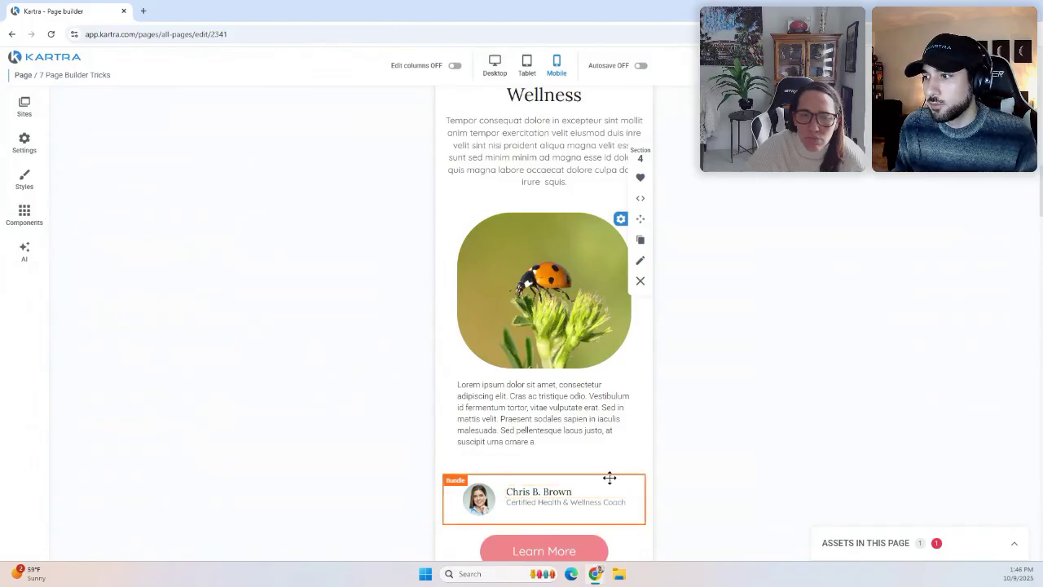
{"action": "mouse_move", "coordinate": [608, 474]}
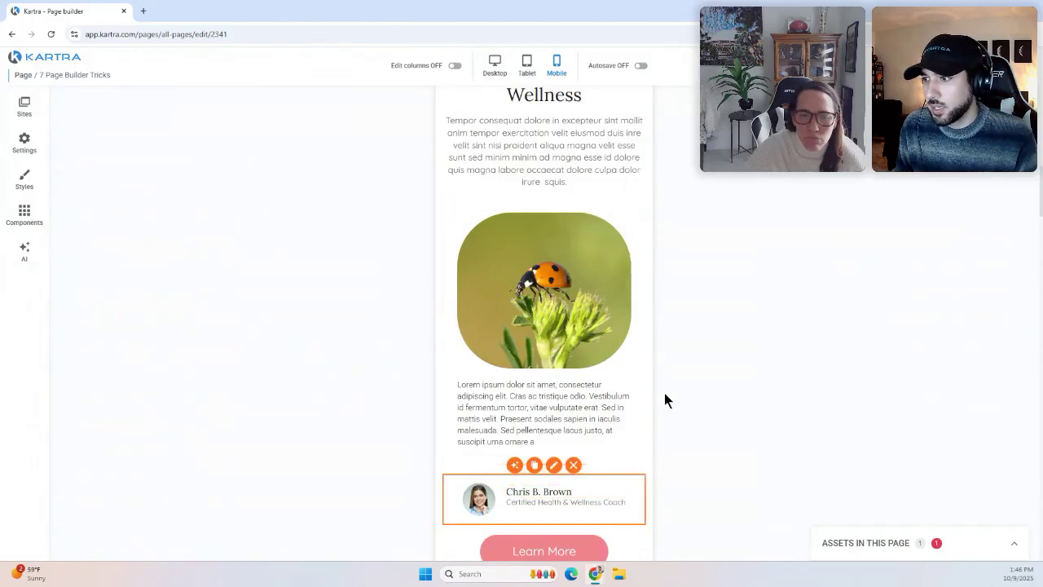
{"action": "scroll", "coordinate": [690, 317], "scroll_direction": "down", "scroll_amount": 1}
{"action": "mouse_move", "coordinate": [633, 384]}
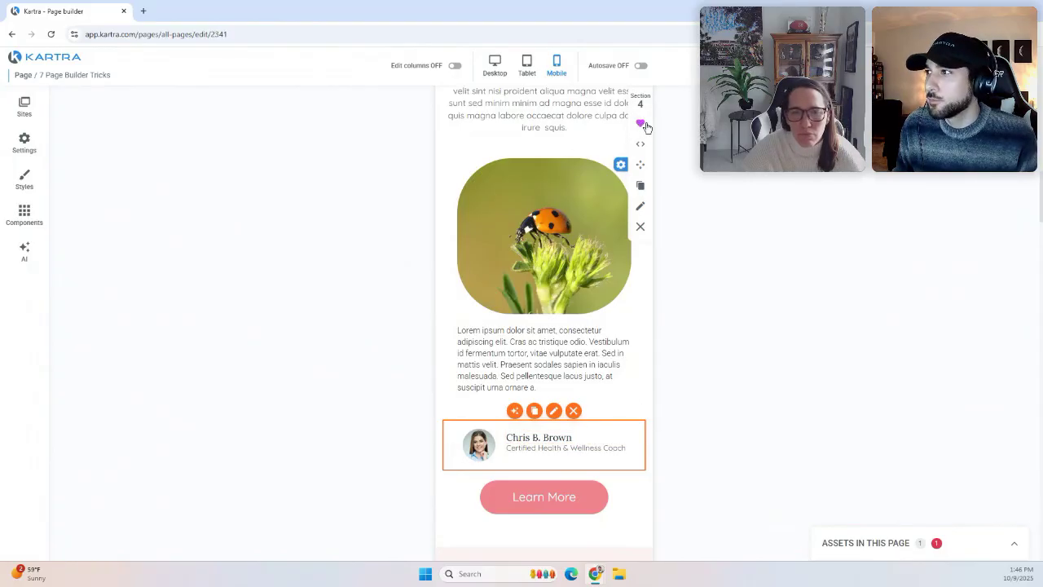
{"action": "left_click", "coordinate": [493, 62]}
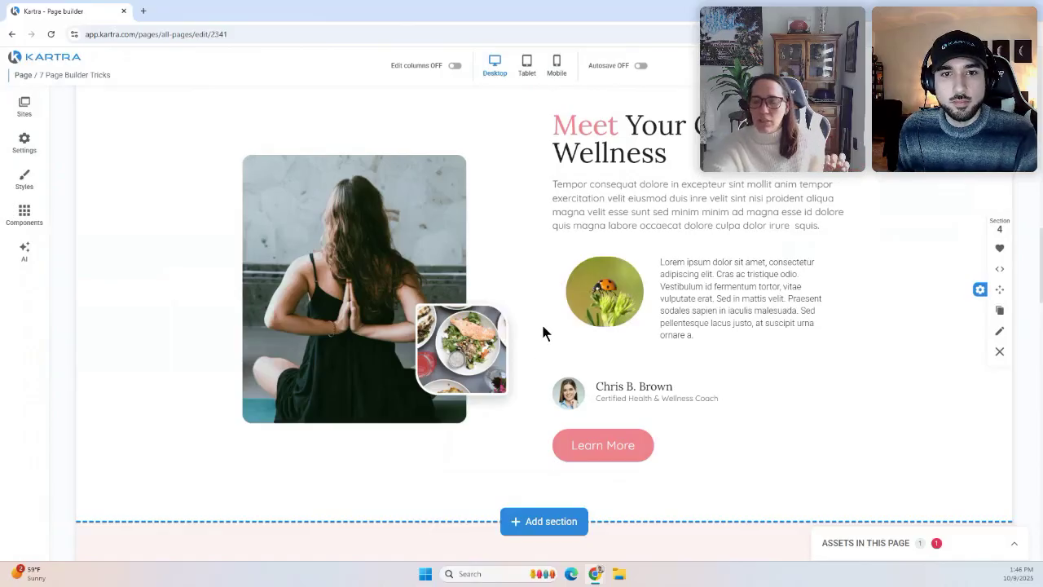
Open the section templates for the spot between "What You'll Gain" and "Proven Experience", and browse the Content templates.
{"action": "scroll", "coordinate": [537, 301], "scroll_direction": "down", "scroll_amount": 1}
{"action": "scroll", "coordinate": [537, 309], "scroll_direction": "down", "scroll_amount": 7}
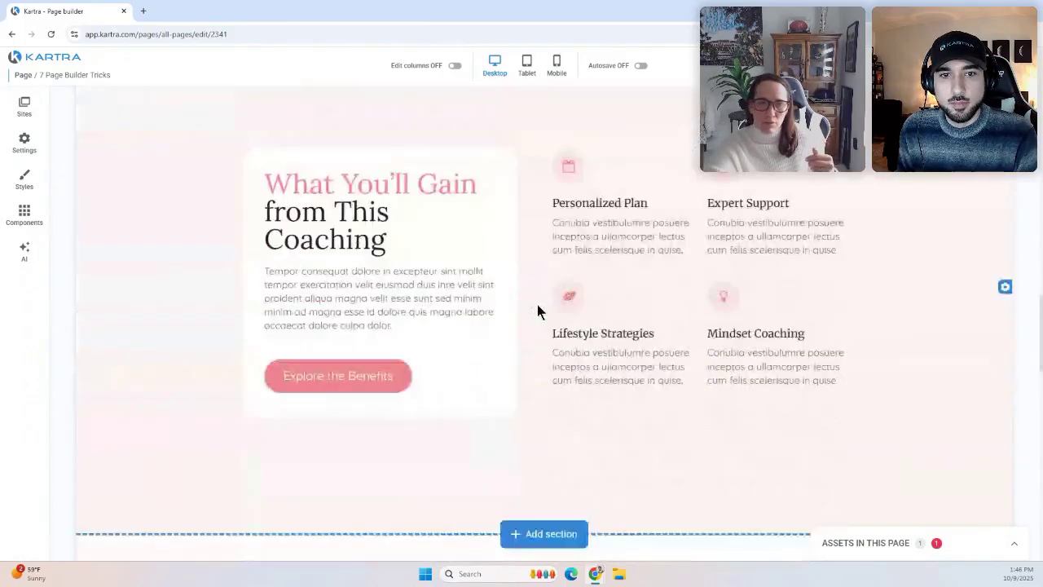
{"action": "scroll", "coordinate": [537, 304], "scroll_direction": "down", "scroll_amount": 2}
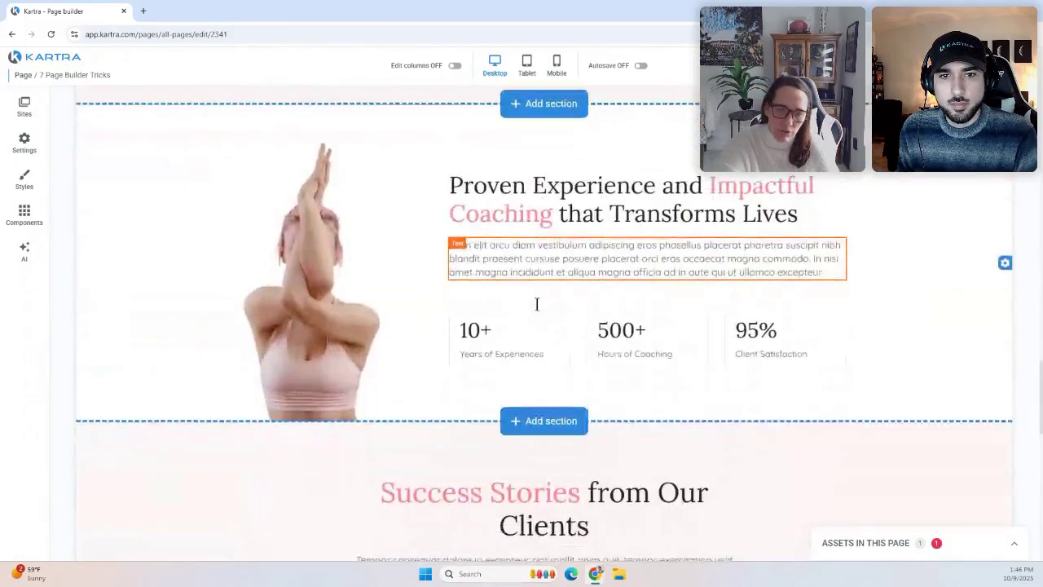
{"action": "scroll", "coordinate": [539, 285], "scroll_direction": "up", "scroll_amount": 1}
{"action": "scroll", "coordinate": [549, 265], "scroll_direction": "up", "scroll_amount": 1}
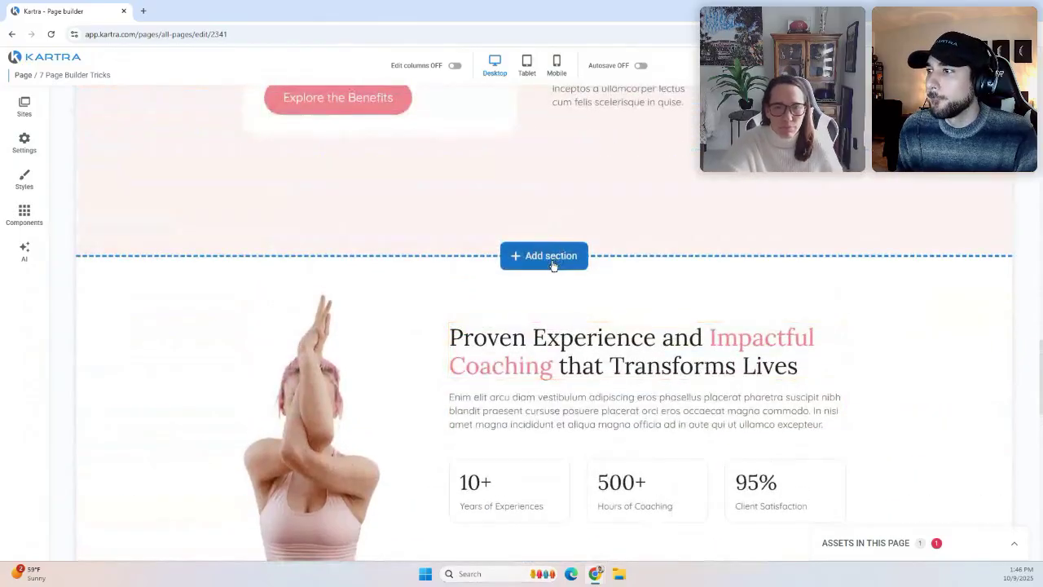
{"action": "left_click", "coordinate": [548, 255]}
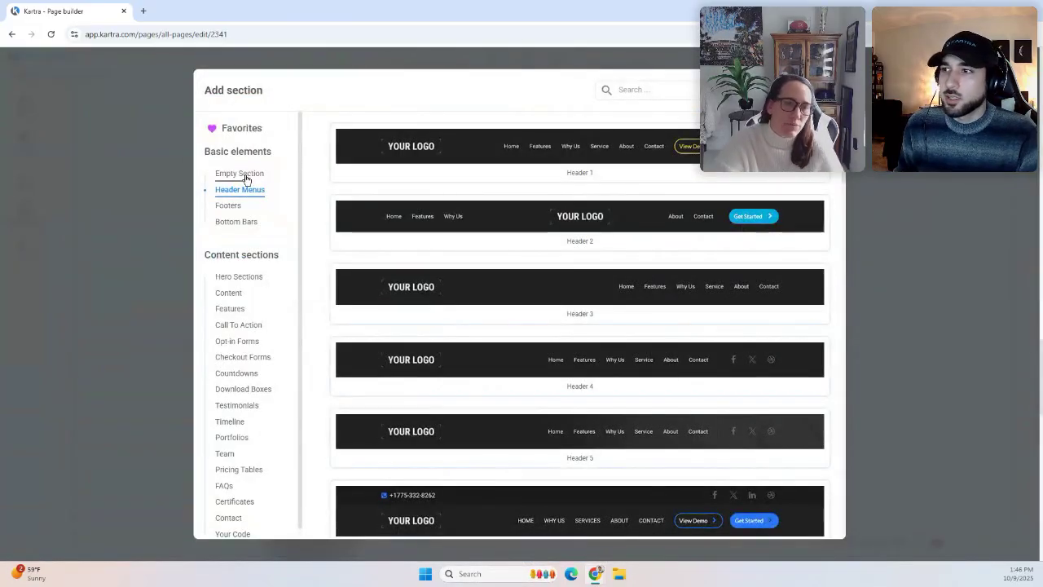
{"action": "scroll", "coordinate": [276, 332], "scroll_direction": "down", "scroll_amount": 1}
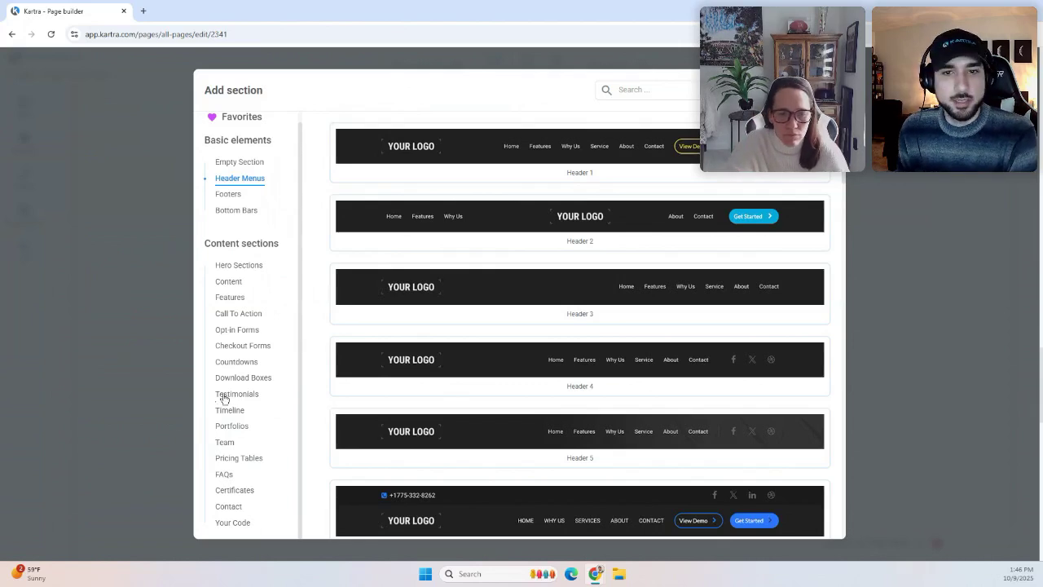
{"action": "left_click", "coordinate": [232, 286]}
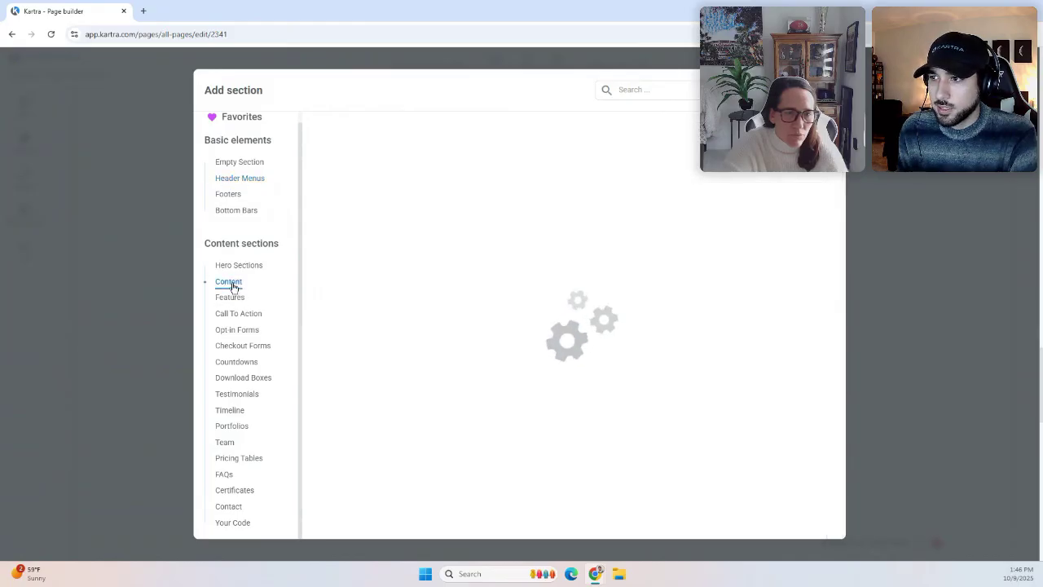
{"action": "scroll", "coordinate": [583, 258], "scroll_direction": "down", "scroll_amount": 5}
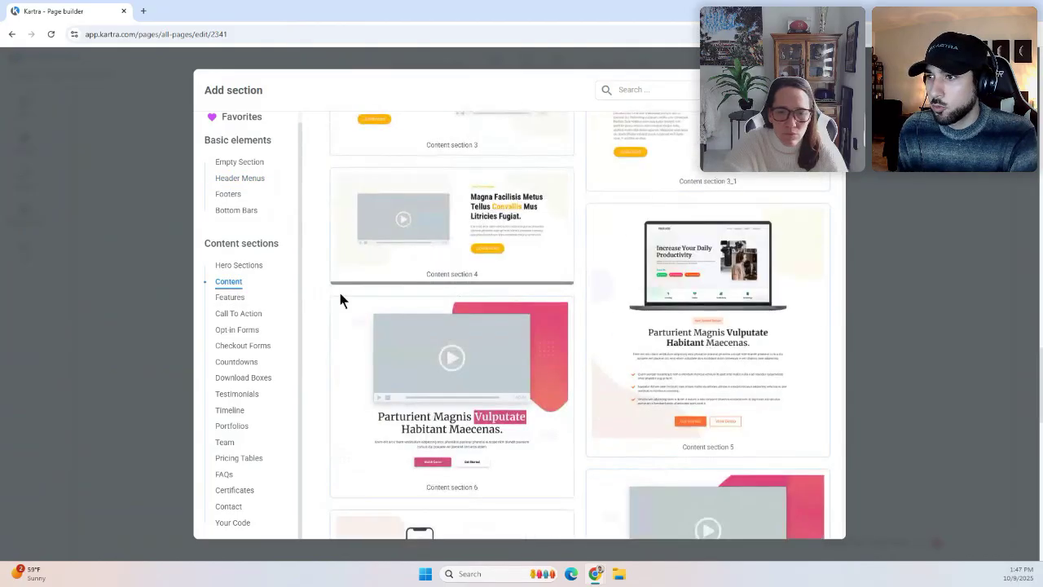
Browse the Features and Pricing Tables section templates for the available layouts.
{"action": "left_click", "coordinate": [230, 296]}
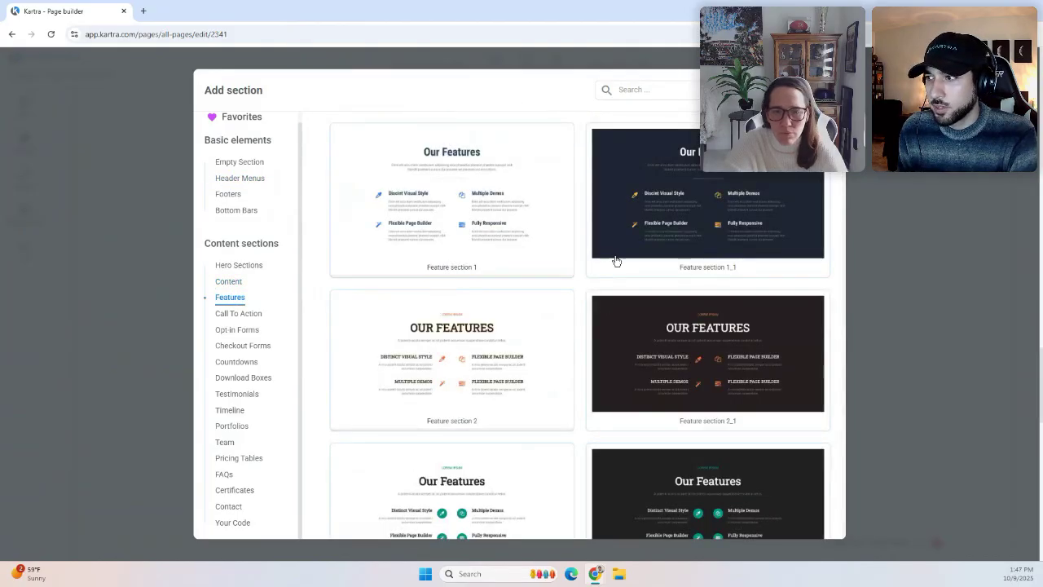
{"action": "scroll", "coordinate": [603, 293], "scroll_direction": "down", "scroll_amount": 1}
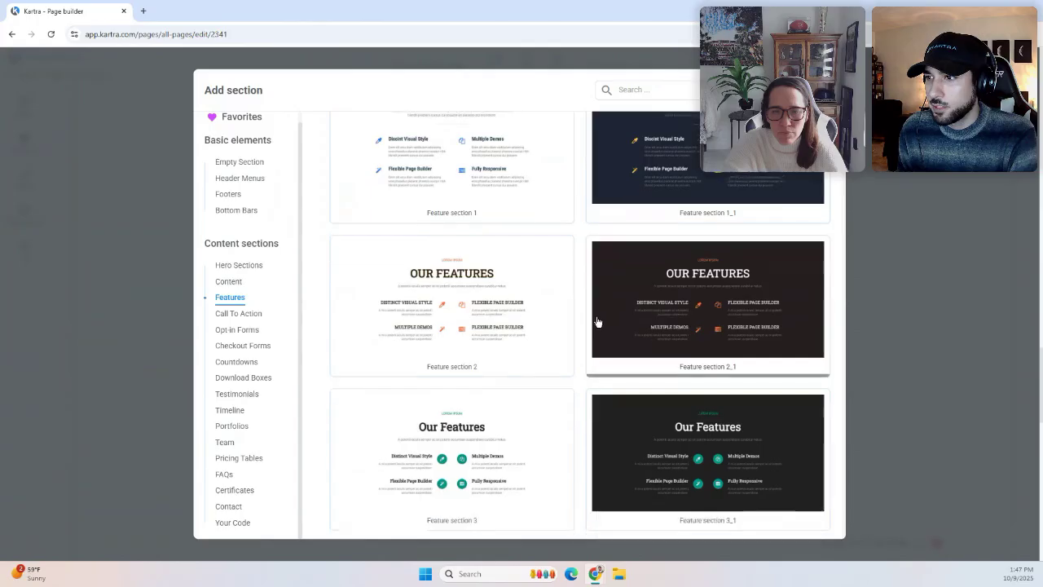
{"action": "left_click", "coordinate": [238, 458]}
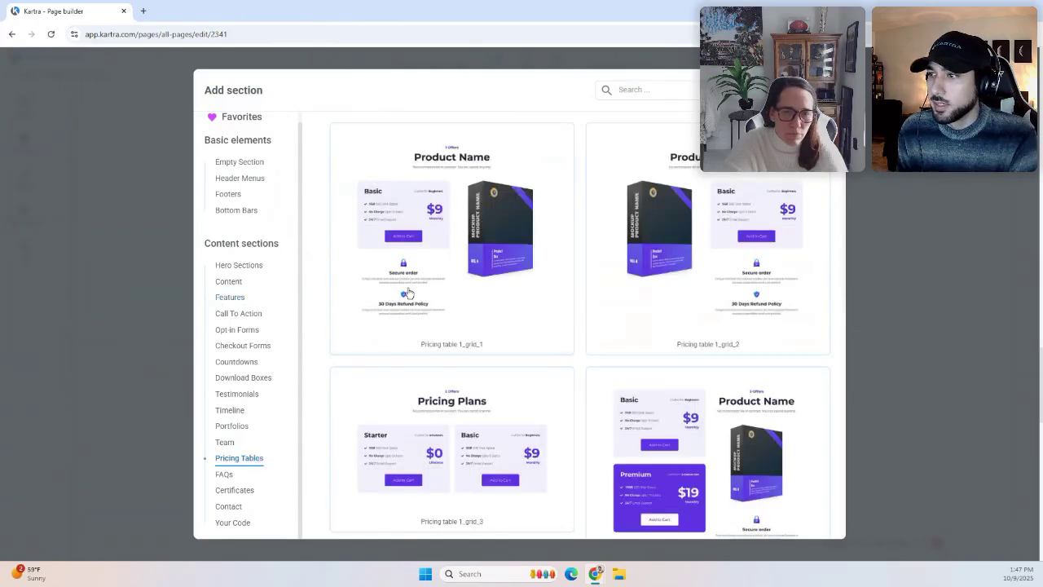
{"action": "scroll", "coordinate": [475, 371], "scroll_direction": "down", "scroll_amount": 6}
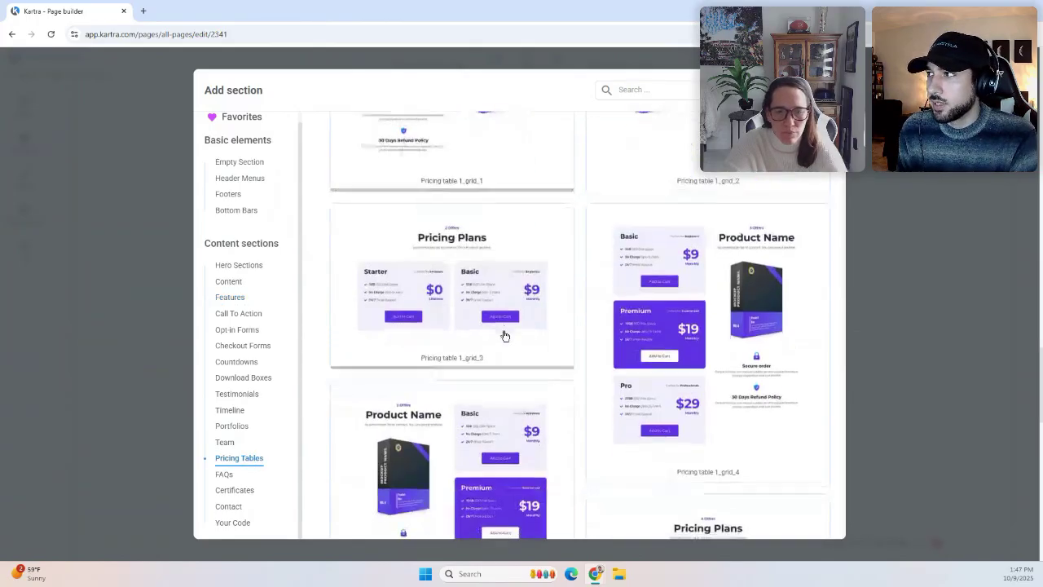
{"action": "scroll", "coordinate": [509, 337], "scroll_direction": "down", "scroll_amount": 8}
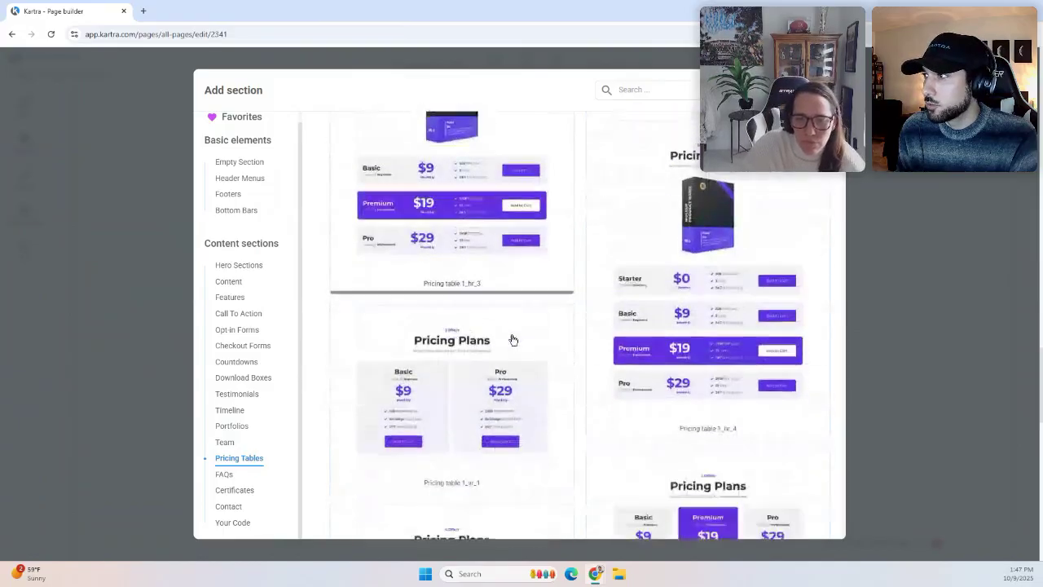
{"action": "scroll", "coordinate": [513, 337], "scroll_direction": "up", "scroll_amount": 2}
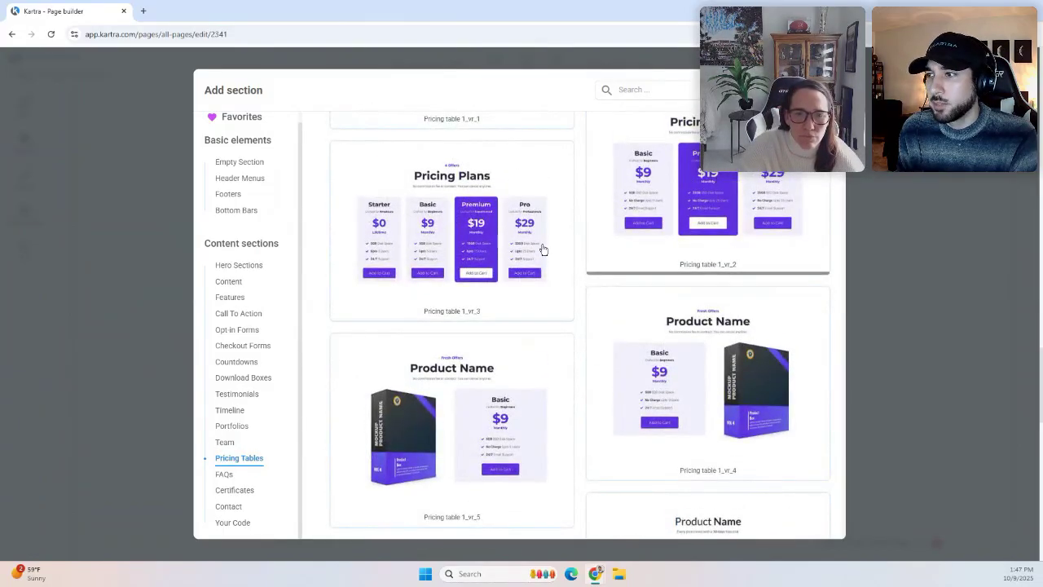
{"action": "scroll", "coordinate": [549, 268], "scroll_direction": "down", "scroll_amount": 2}
{"action": "scroll", "coordinate": [521, 263], "scroll_direction": "down", "scroll_amount": 1}
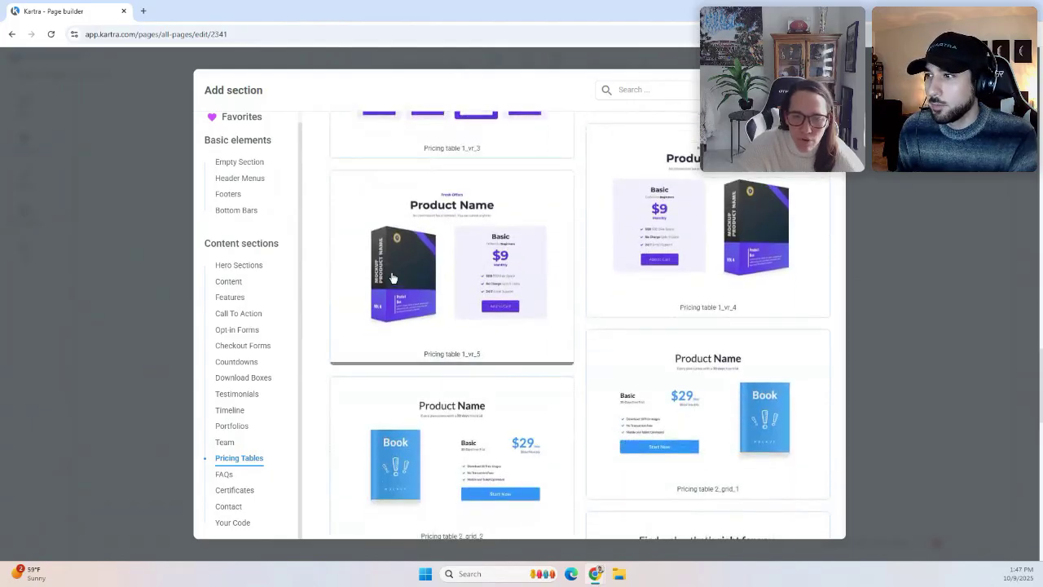
{"action": "scroll", "coordinate": [548, 278], "scroll_direction": "down", "scroll_amount": 10}
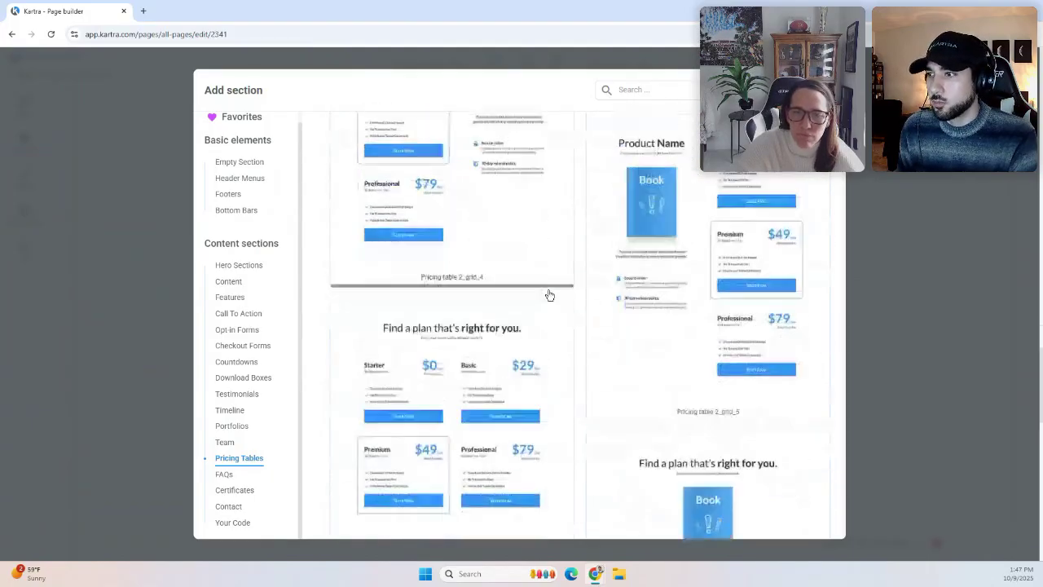
{"action": "scroll", "coordinate": [554, 295], "scroll_direction": "down", "scroll_amount": 6}
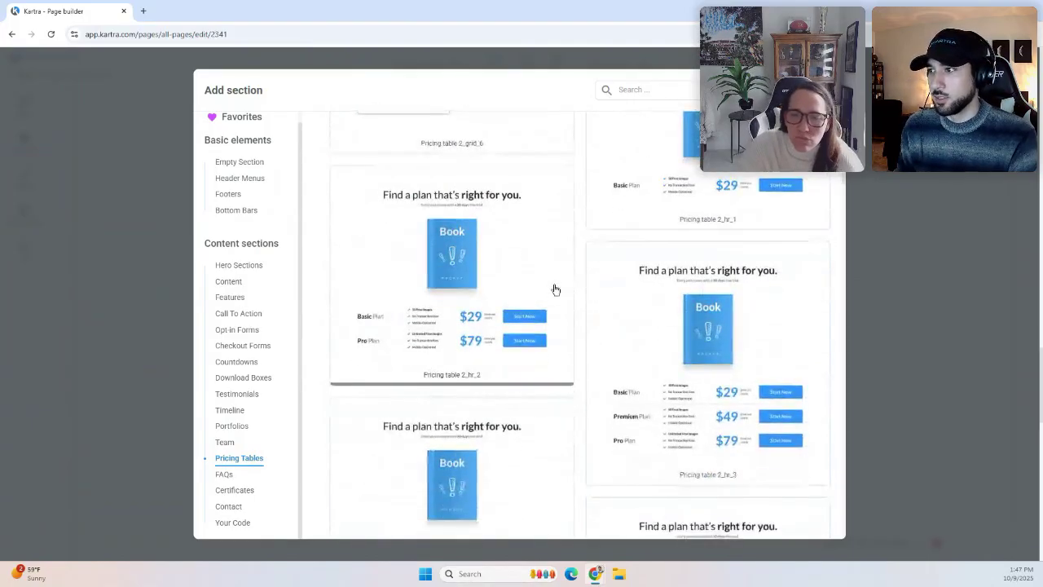
Add the four-plan "Pricing table 1_vr_3" section above the "Proven Experience" section and review its pricing cards.
{"action": "scroll", "coordinate": [567, 286], "scroll_direction": "up", "scroll_amount": 15}
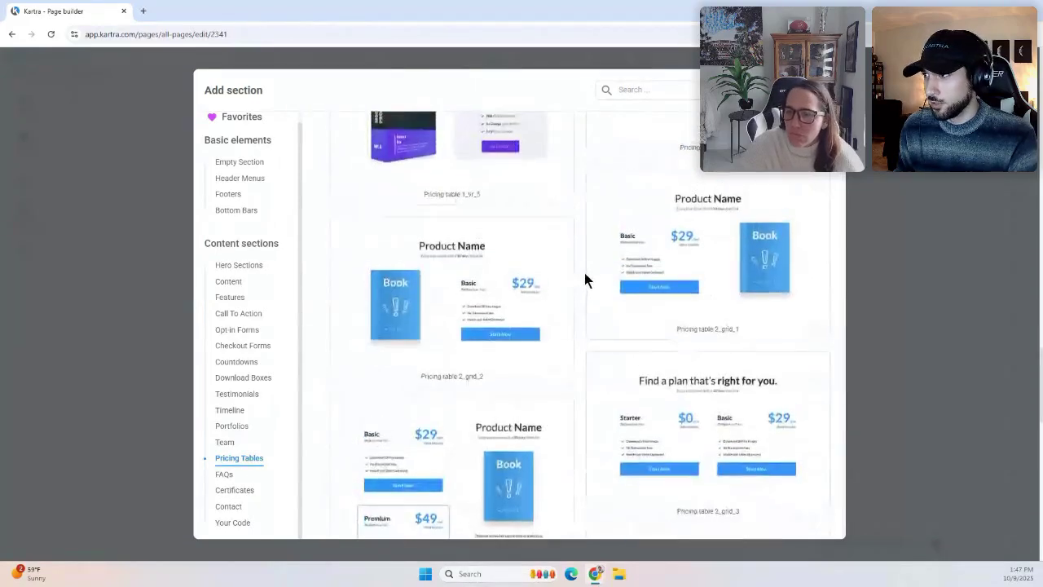
{"action": "scroll", "coordinate": [586, 272], "scroll_direction": "up", "scroll_amount": 2}
{"action": "left_click", "coordinate": [507, 289]}
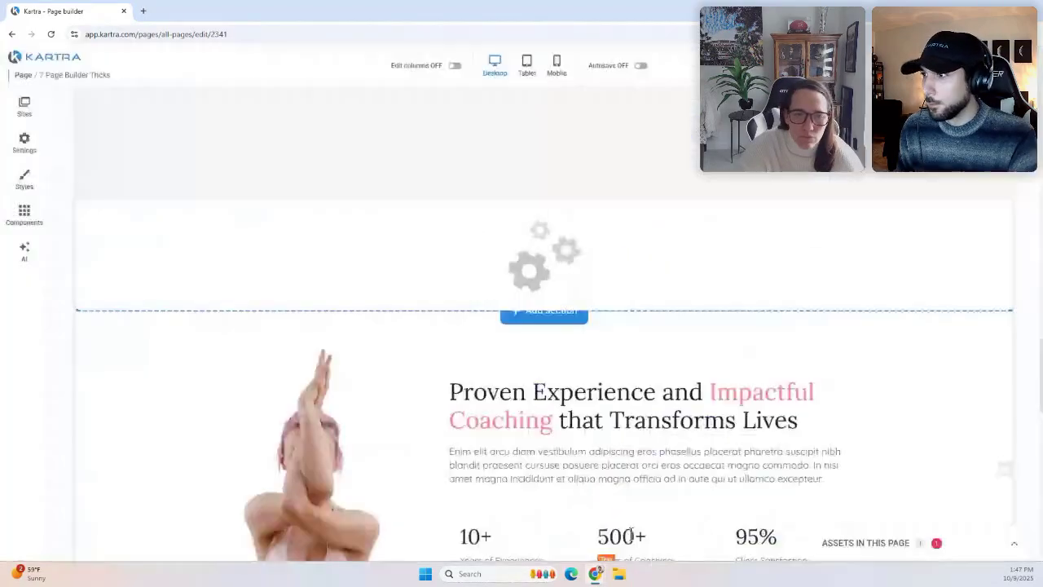
{"action": "scroll", "coordinate": [440, 277], "scroll_direction": "down", "scroll_amount": 1}
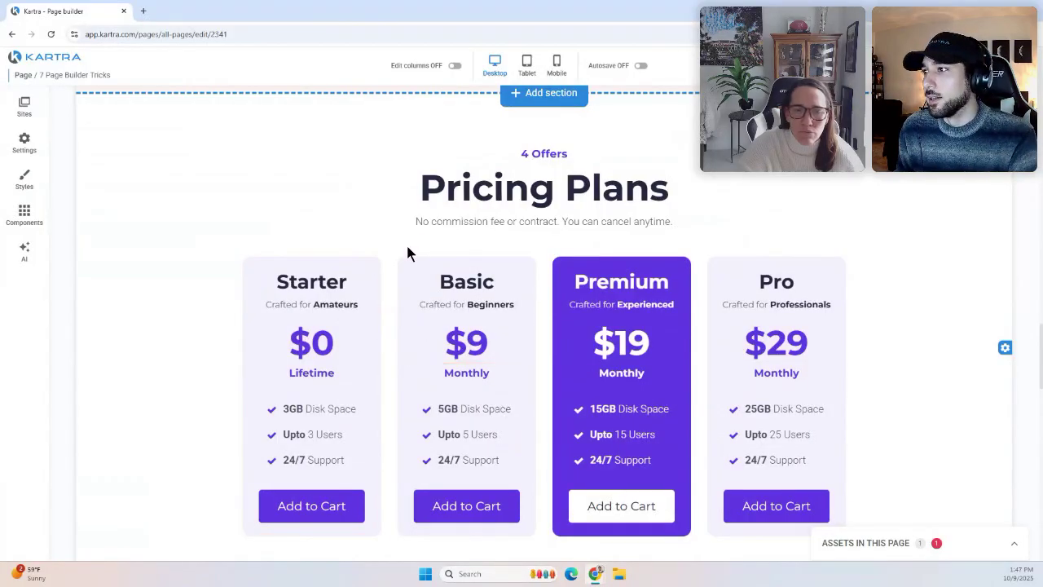
{"action": "scroll", "coordinate": [412, 251], "scroll_direction": "down", "scroll_amount": 1}
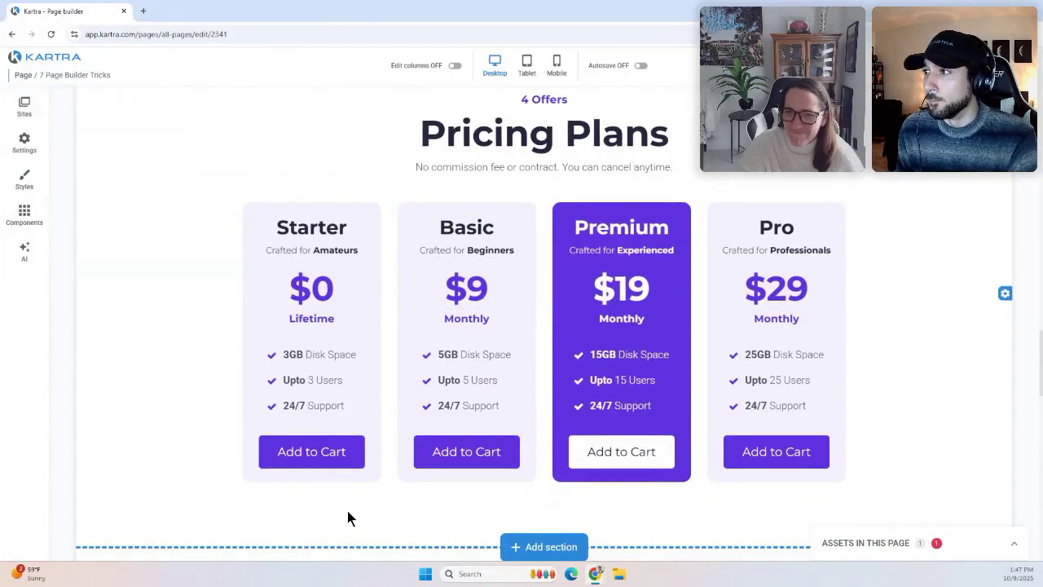
Delete the "Pricing Plans" section from the page.
{"action": "mouse_move", "coordinate": [980, 298]}
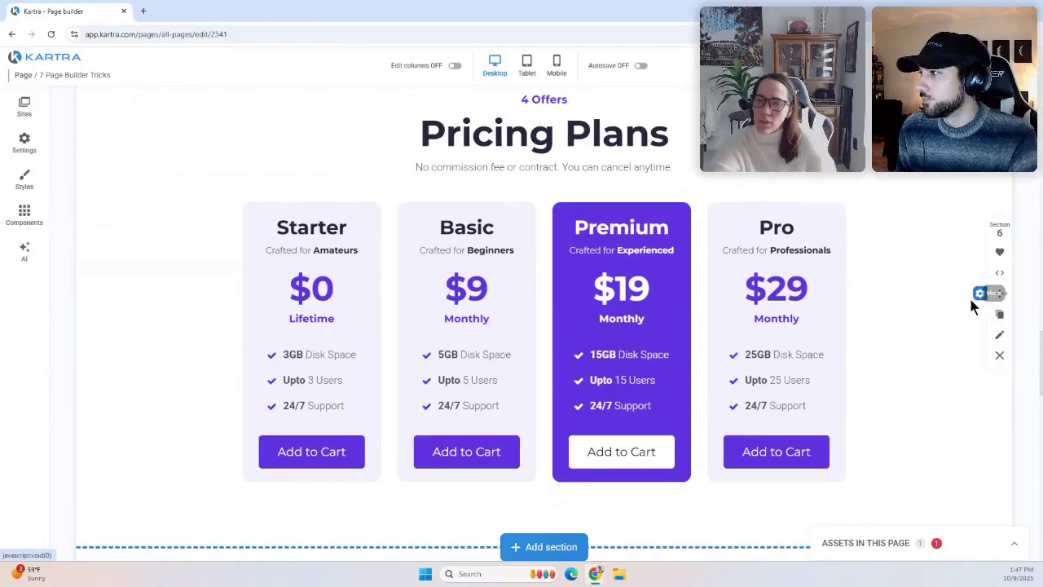
{"action": "left_click", "coordinate": [1000, 356]}
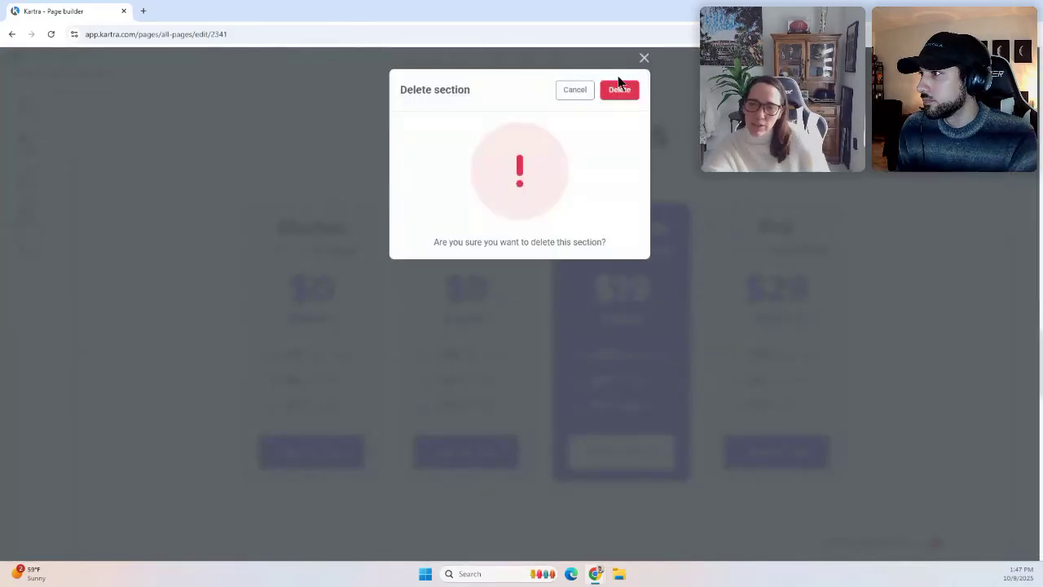
{"action": "left_click", "coordinate": [618, 86]}
Open the background settings of the "Claim Your Free Coaching Session" section and compare the Image and Video background options.
{"action": "scroll", "coordinate": [432, 224], "scroll_direction": "up", "scroll_amount": 2}
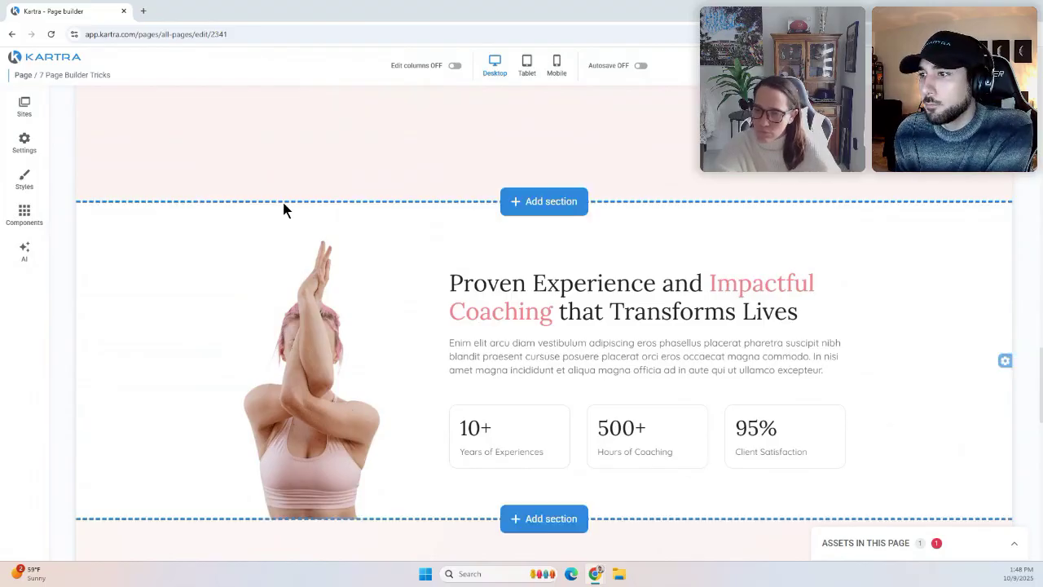
{"action": "scroll", "coordinate": [285, 209], "scroll_direction": "down", "scroll_amount": 2}
{"action": "scroll", "coordinate": [348, 146], "scroll_direction": "up", "scroll_amount": 2}
{"action": "scroll", "coordinate": [347, 146], "scroll_direction": "up", "scroll_amount": 10}
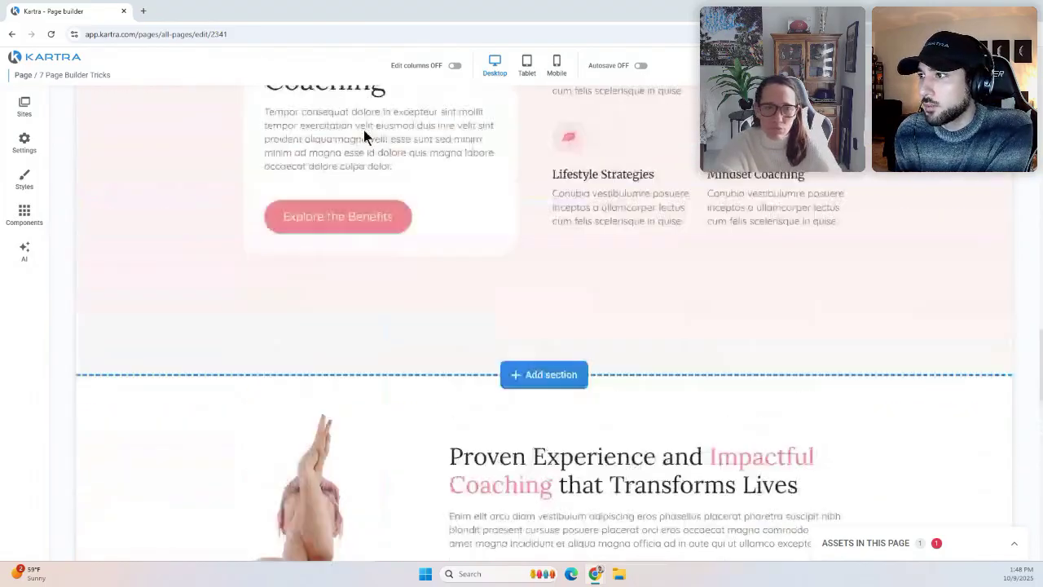
{"action": "scroll", "coordinate": [446, 207], "scroll_direction": "up", "scroll_amount": 2}
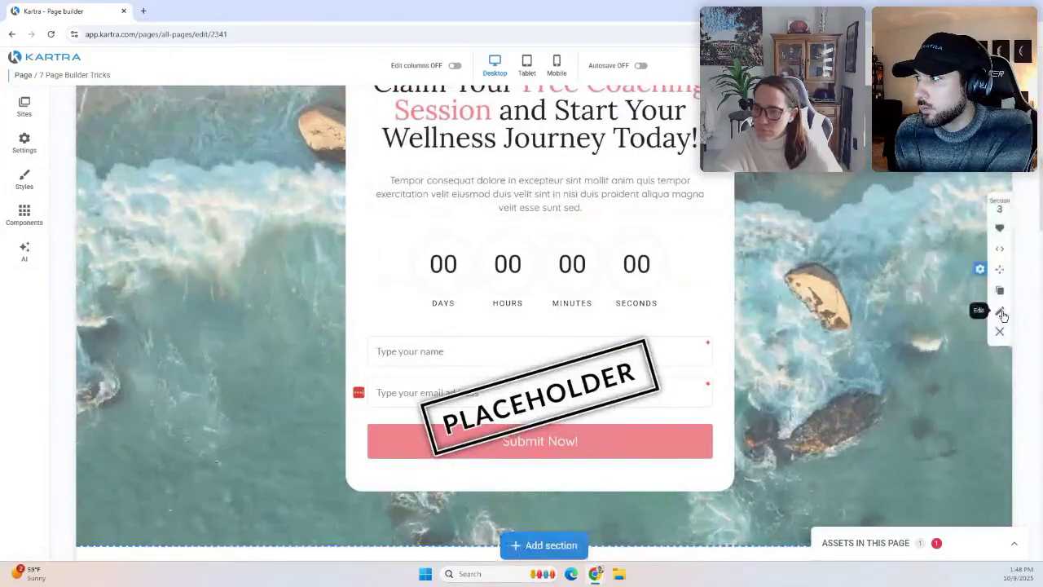
{"action": "left_click", "coordinate": [999, 310]}
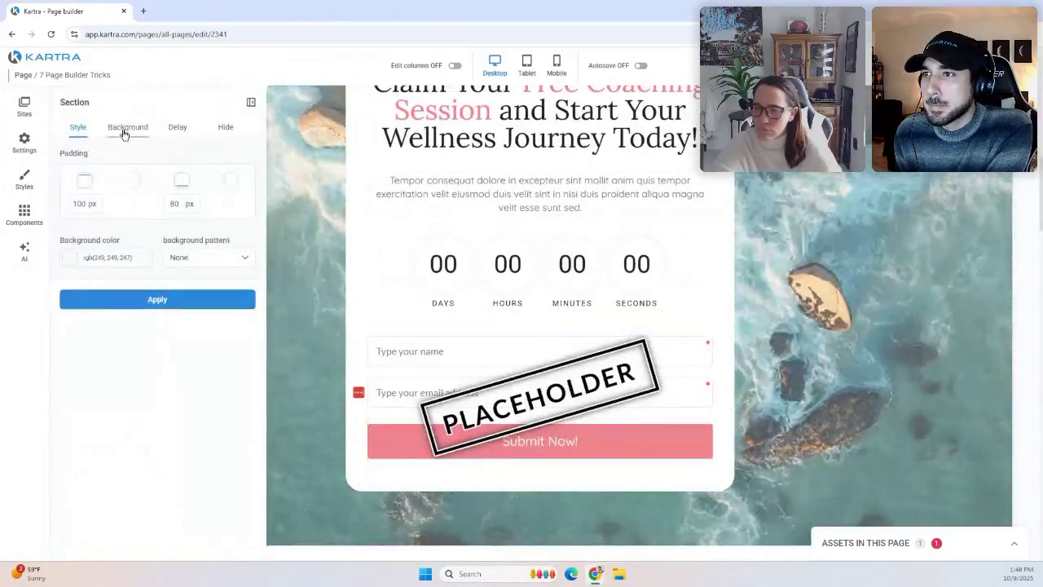
{"action": "left_click", "coordinate": [126, 131]}
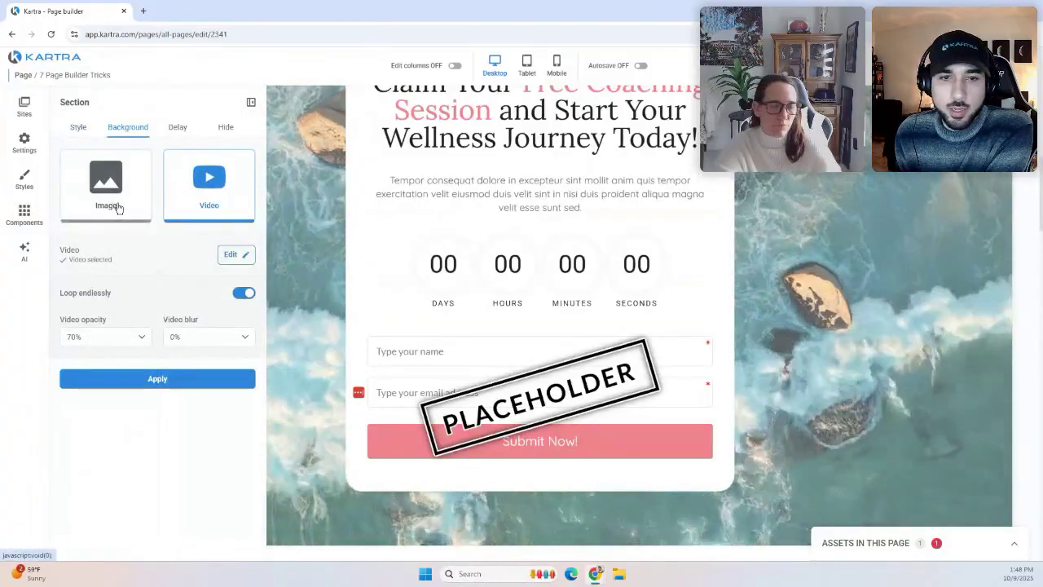
{"action": "left_click", "coordinate": [114, 207]}
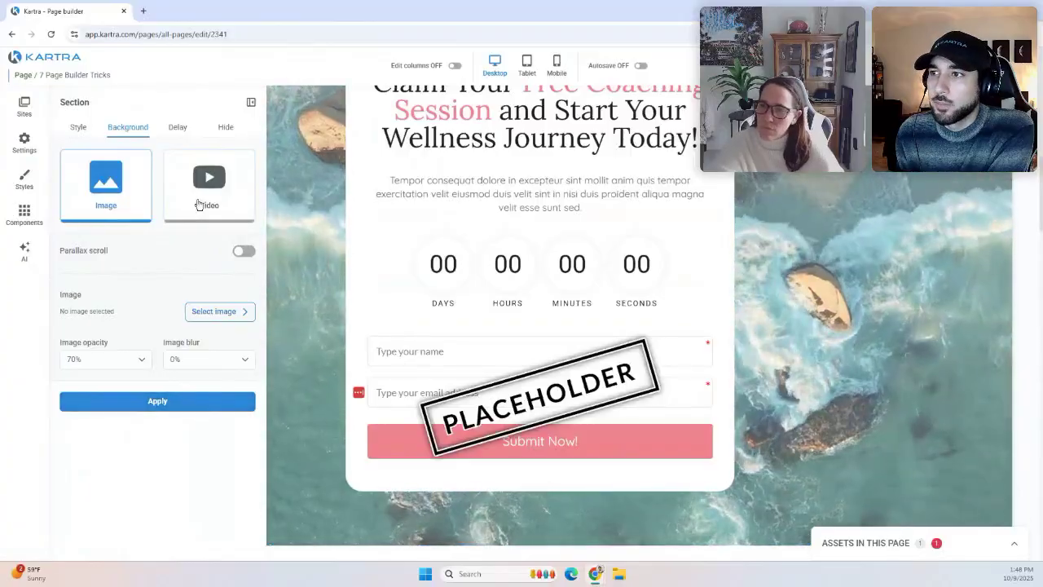
{"action": "left_click", "coordinate": [203, 202]}
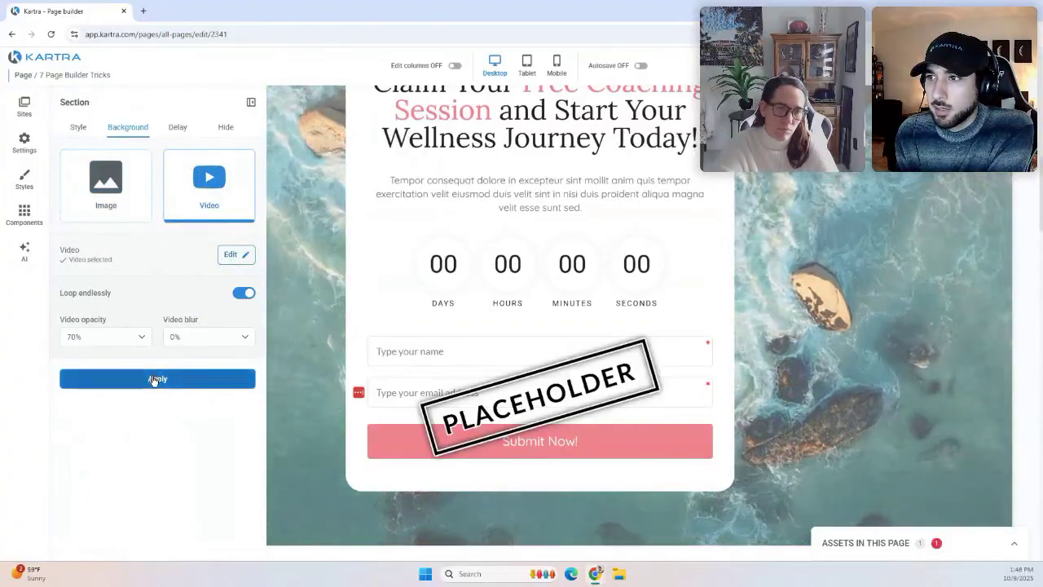
Replace the section's background video with the light blue 856319-hd_1920_1080 video, apply it, and close the section settings.
{"action": "left_click", "coordinate": [231, 255]}
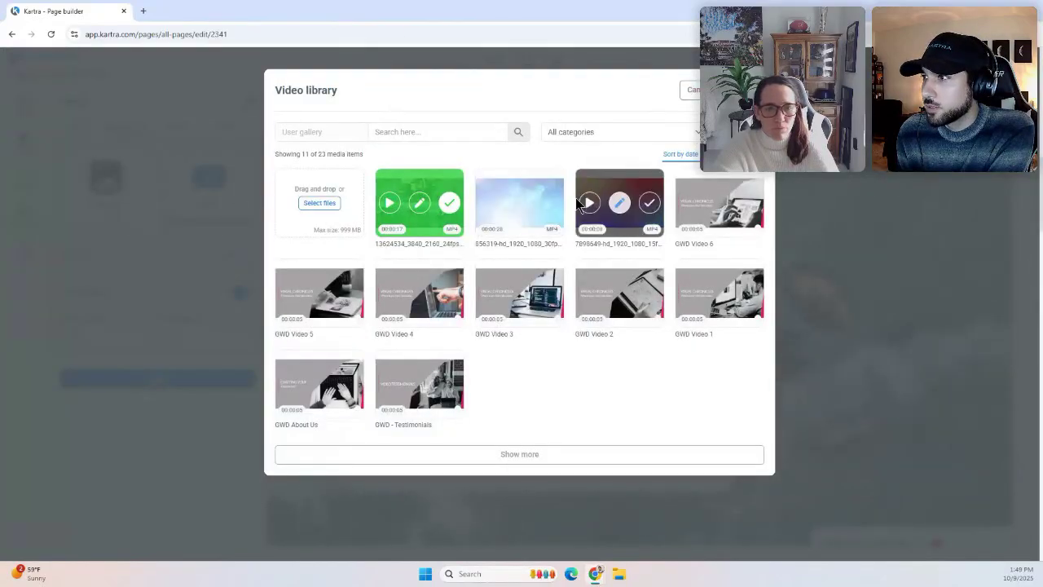
{"action": "left_click", "coordinate": [549, 203]}
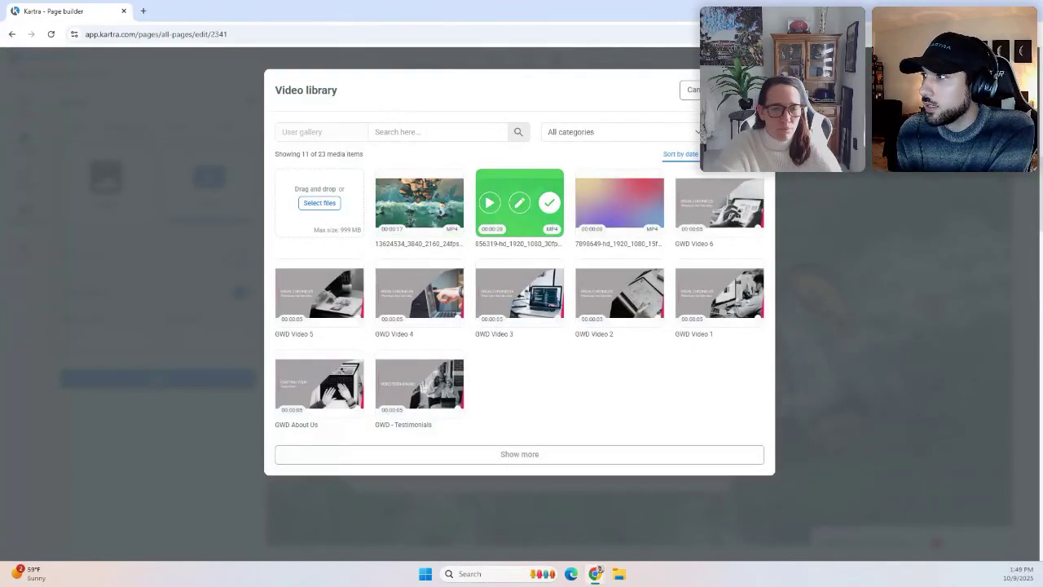
{"action": "left_click", "coordinate": [742, 90]}
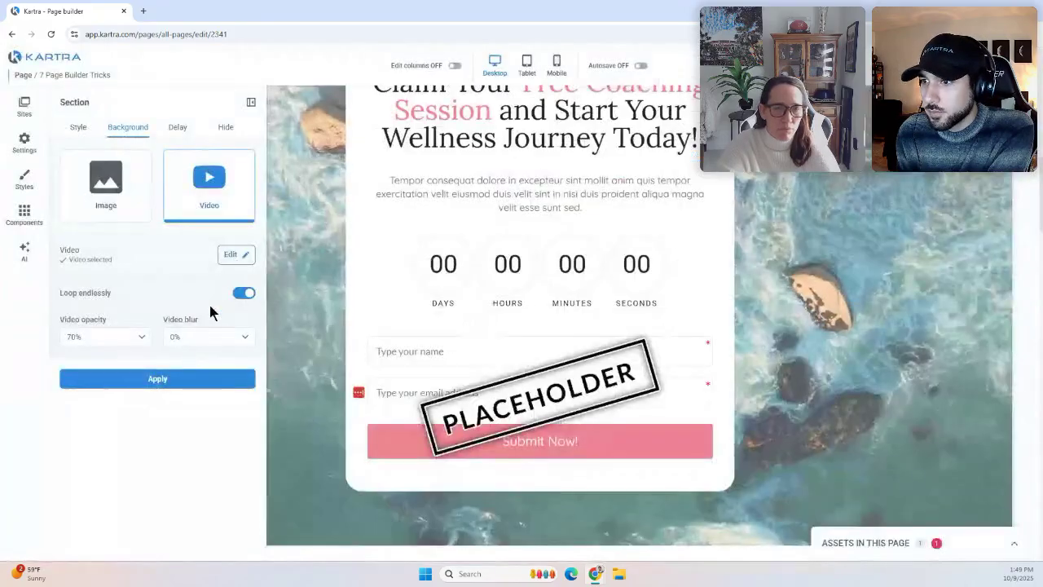
{"action": "left_click", "coordinate": [171, 379]}
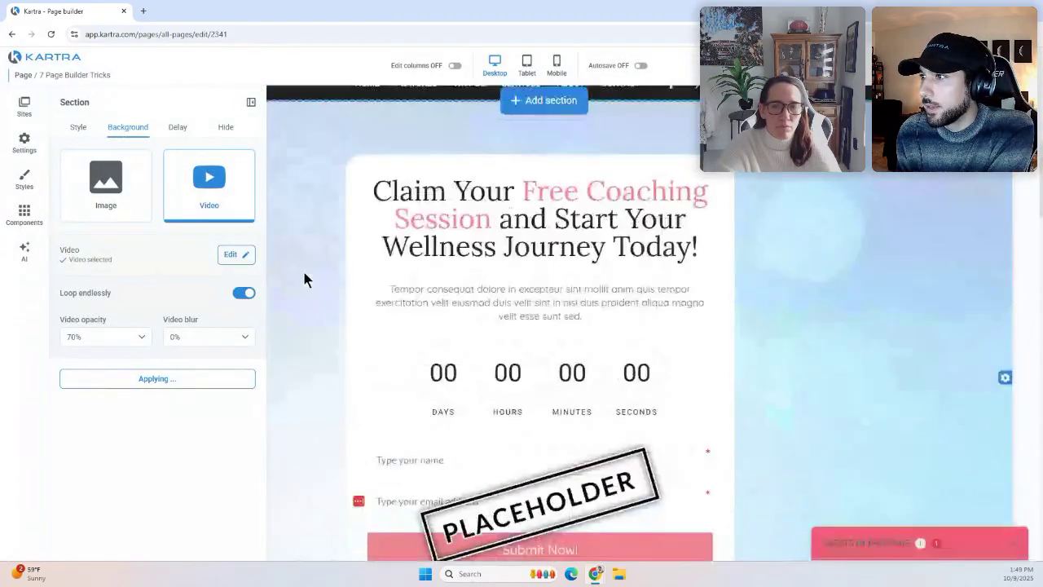
{"action": "scroll", "coordinate": [306, 270], "scroll_direction": "down", "scroll_amount": 1}
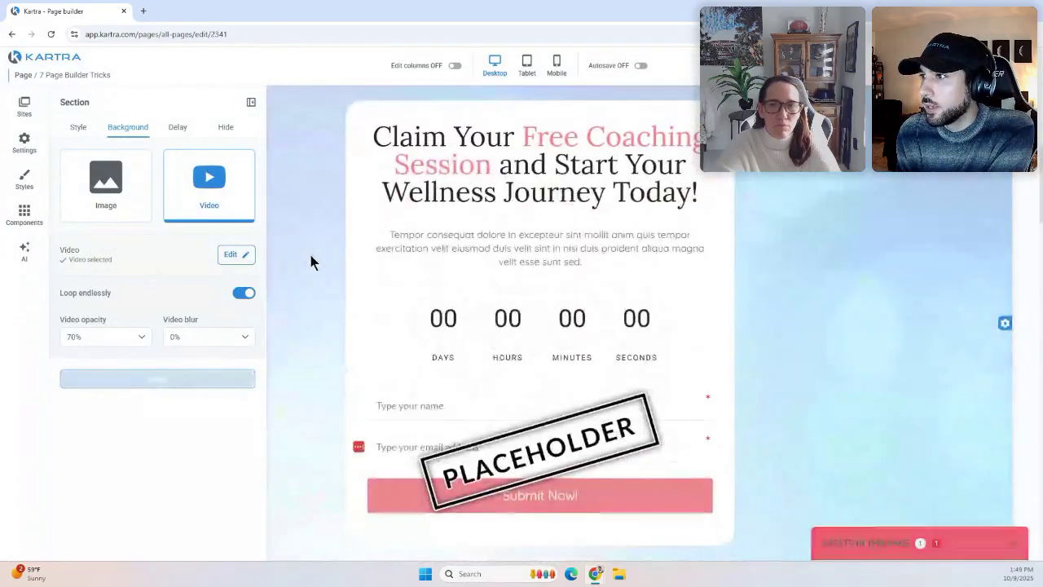
{"action": "left_click", "coordinate": [251, 104]}
{"action": "scroll", "coordinate": [250, 151], "scroll_direction": "up", "scroll_amount": 1}
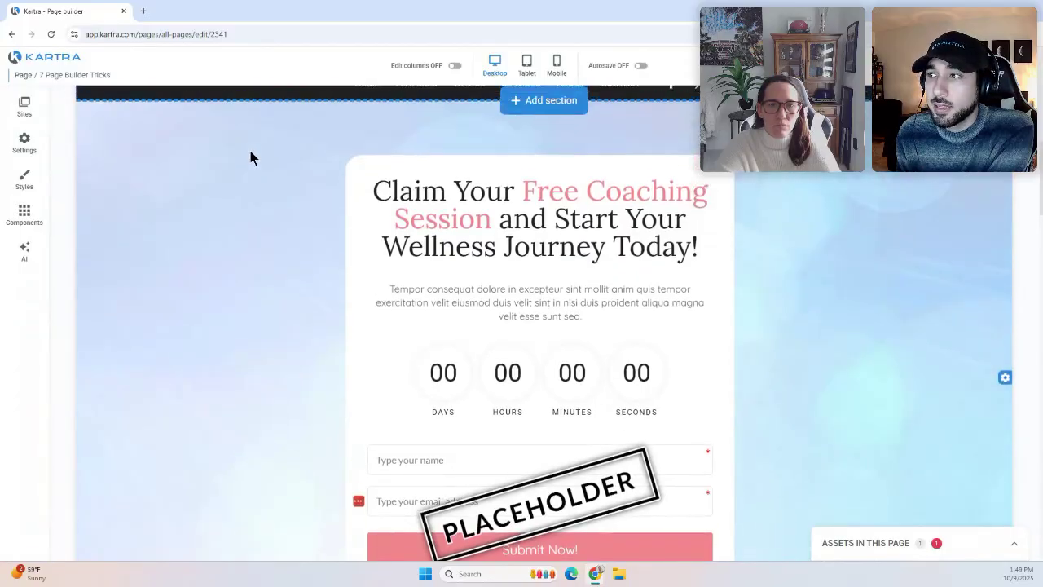
{"action": "scroll", "coordinate": [253, 151], "scroll_direction": "down", "scroll_amount": 1}
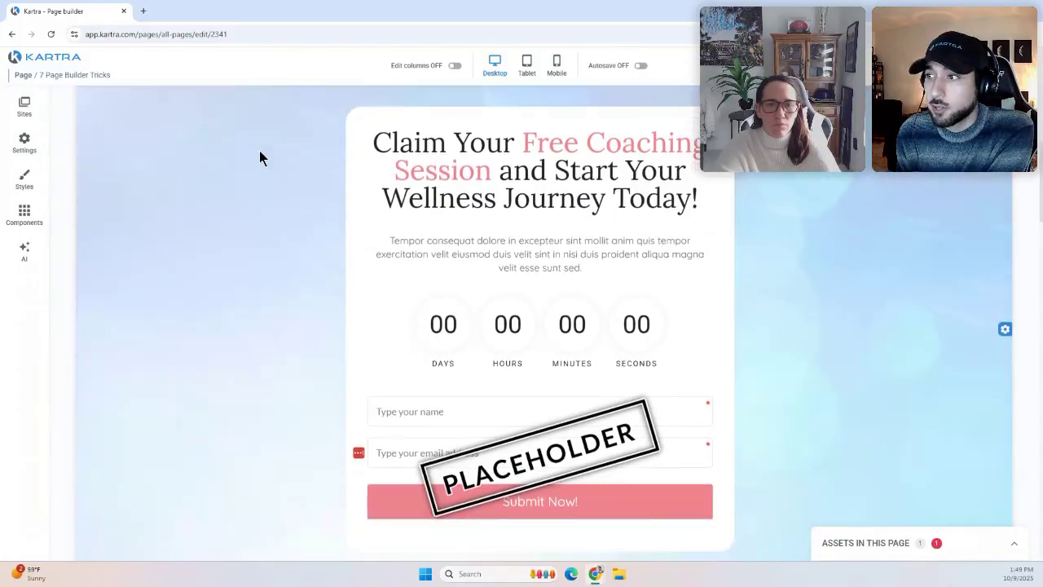
Review the background video settings of the "Claim Your Free Coaching Session" section again and close them.
{"action": "left_click", "coordinate": [1004, 326]}
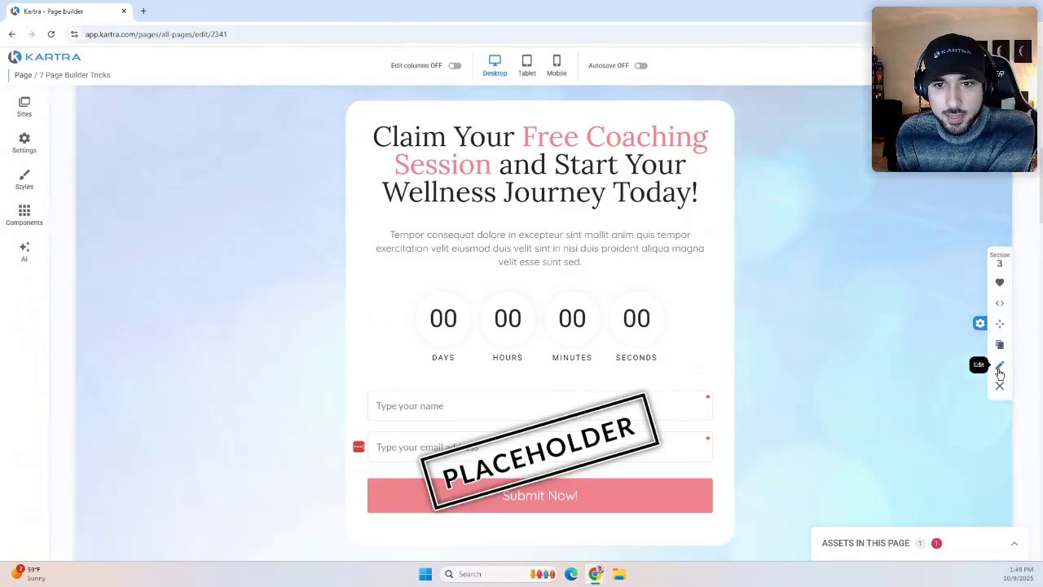
{"action": "left_click", "coordinate": [1000, 368]}
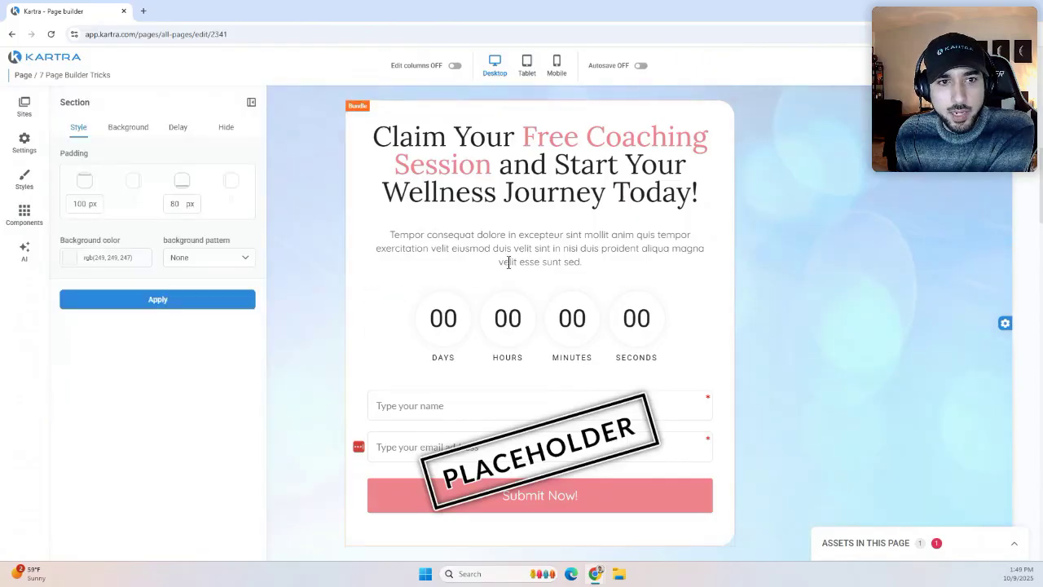
{"action": "left_click", "coordinate": [126, 133]}
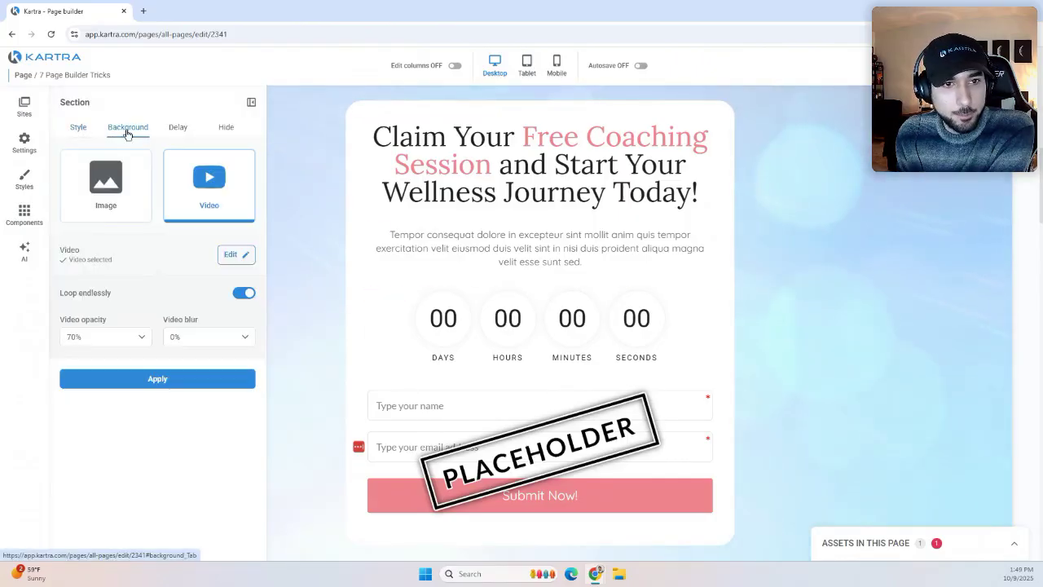
{"action": "left_click", "coordinate": [251, 104]}
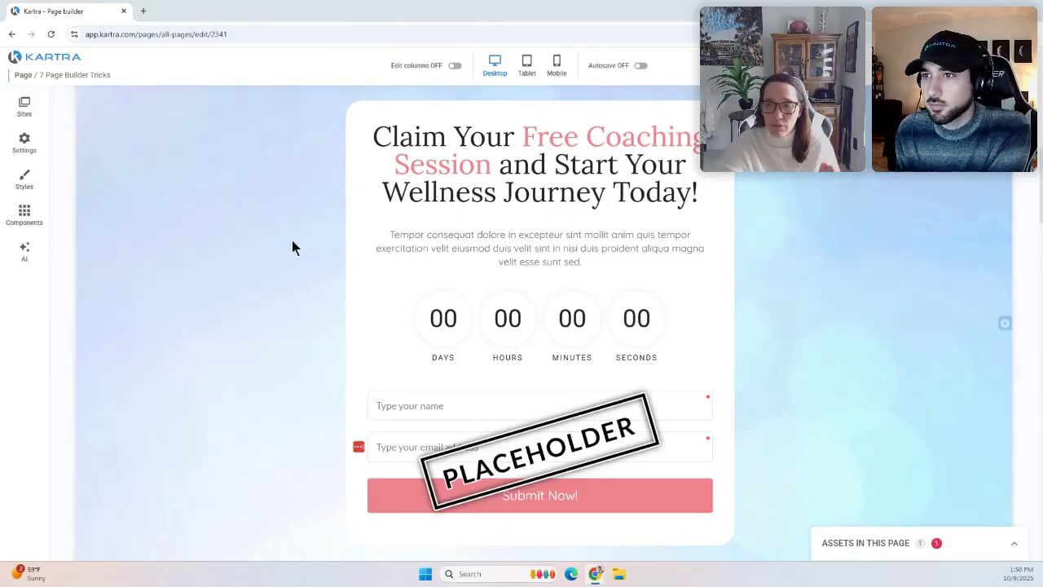
Open the page's pop-up window settings and view the exit pop-up options.
{"action": "left_click", "coordinate": [25, 213]}
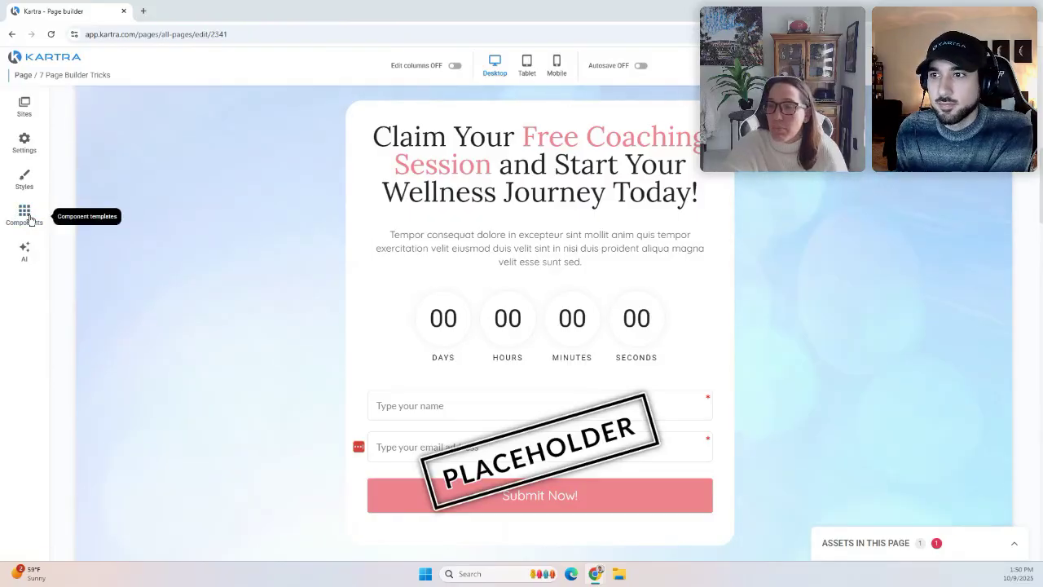
{"action": "left_click", "coordinate": [27, 147]}
{"action": "left_click", "coordinate": [106, 242]}
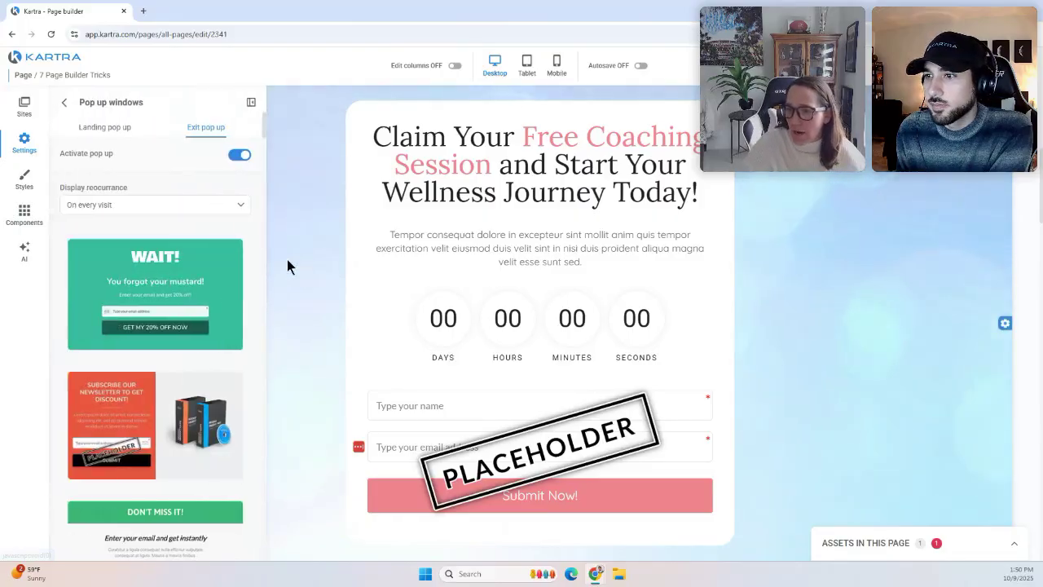
Browse the exit pop-up templates and apply the blue "GET 40% OFF" design with countdown timer and coupon code.
{"action": "mouse_move", "coordinate": [196, 302]}
{"action": "scroll", "coordinate": [196, 302], "scroll_direction": "down", "scroll_amount": 4}
{"action": "scroll", "coordinate": [198, 311], "scroll_direction": "down", "scroll_amount": 10}
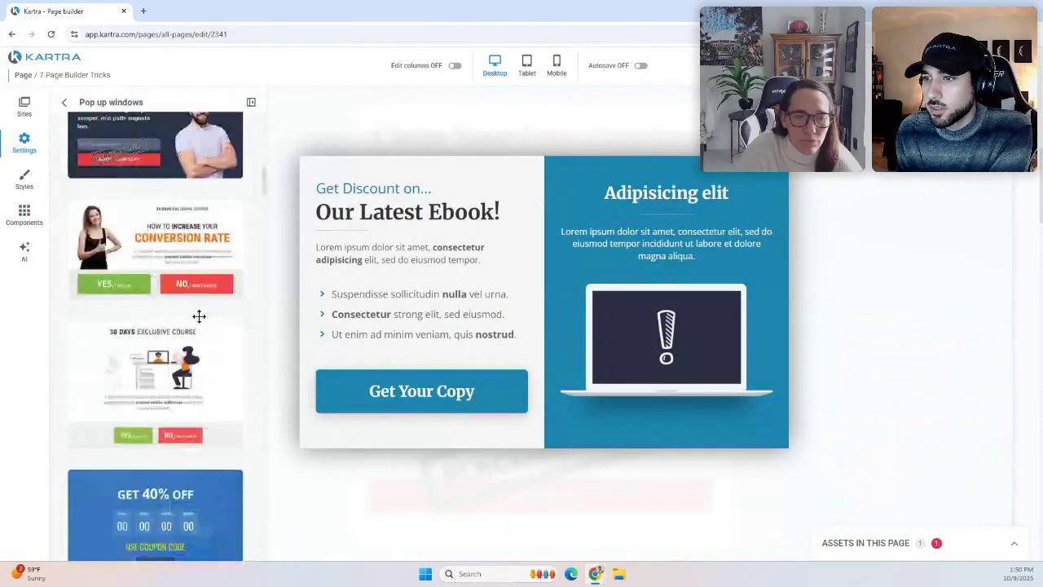
{"action": "left_click_drag", "start_coordinate": [129, 263], "coordinate": [577, 249]}
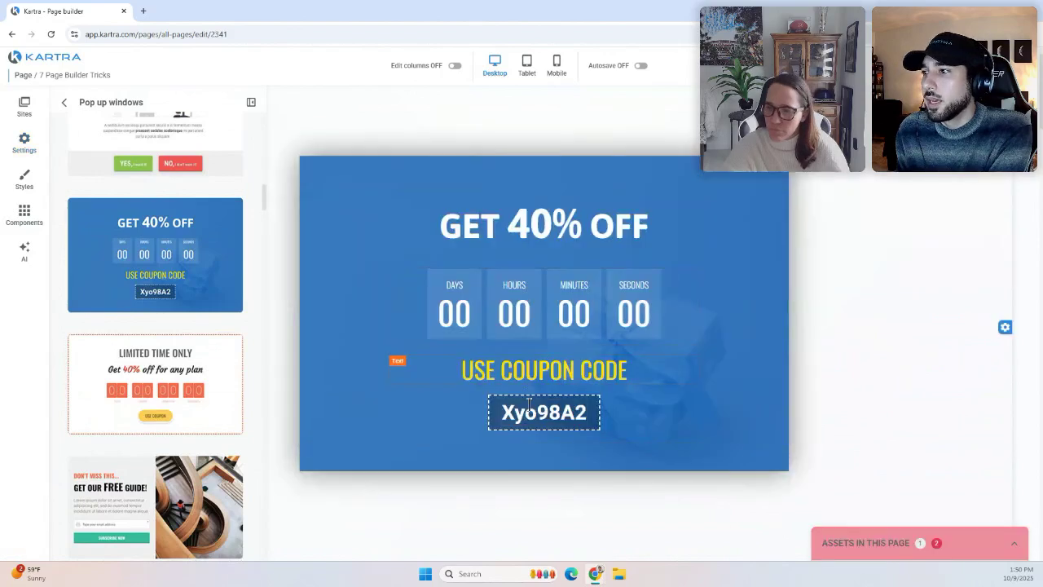
Open the coupon code text in the "GET 40% OFF" pop-up for editing, and close the pop-up without changing it.
{"action": "left_click", "coordinate": [513, 416]}
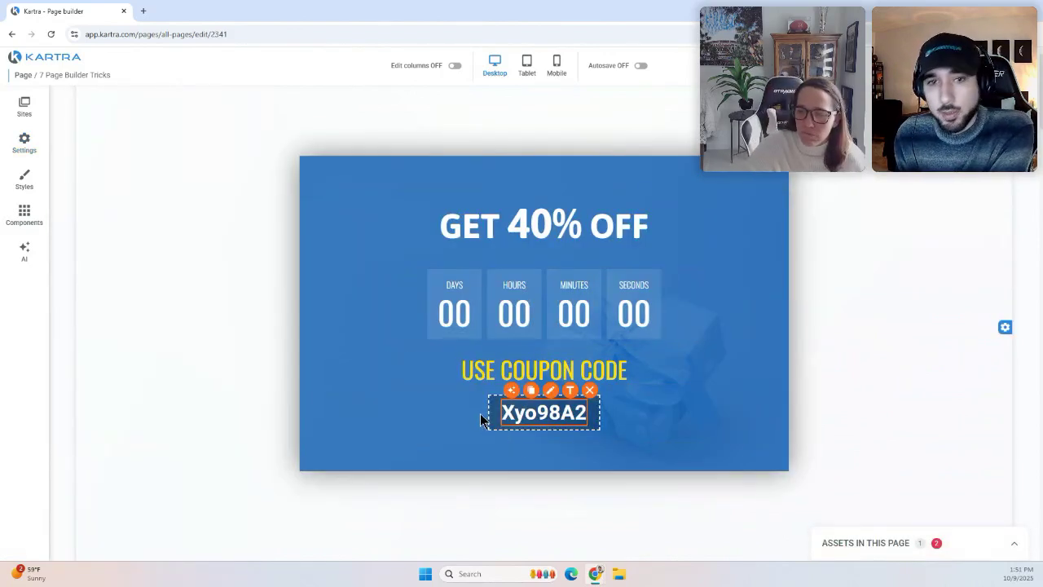
{"action": "left_click", "coordinate": [518, 416]}
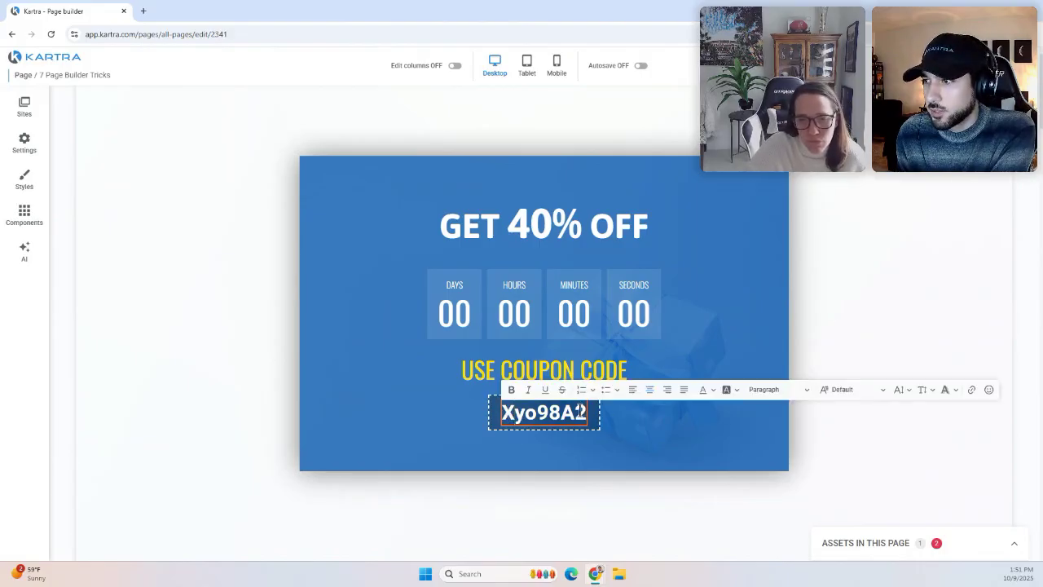
{"action": "key", "text": "Escape"}
{"action": "left_click", "coordinate": [576, 412]}
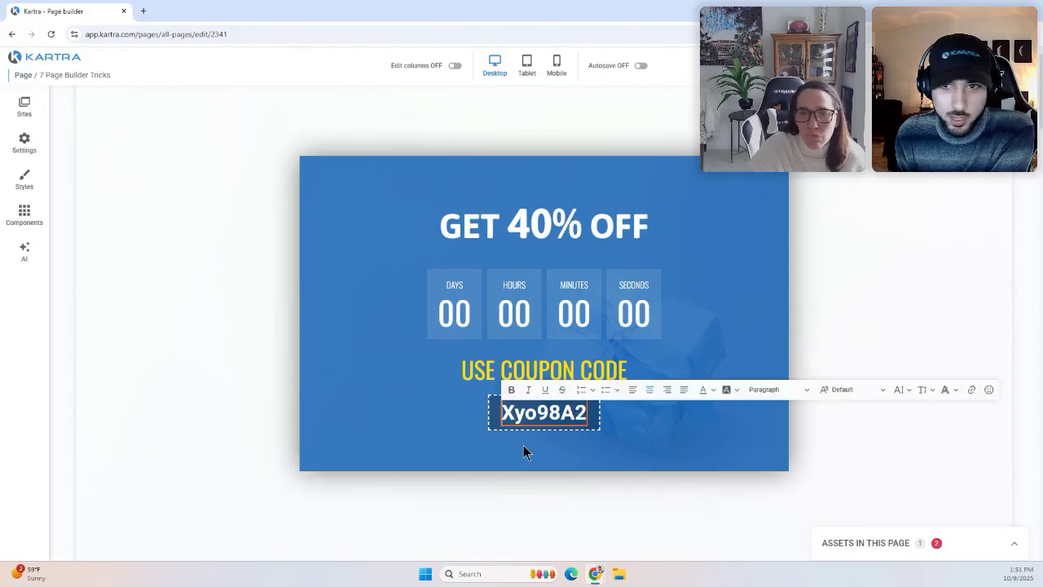
{"action": "left_click", "coordinate": [230, 277]}
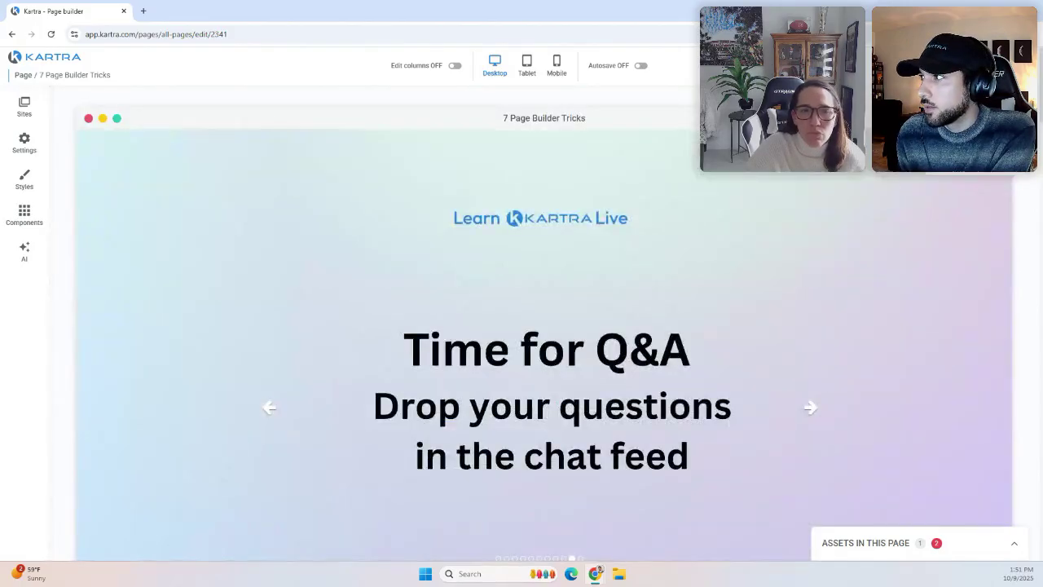
Leave the page builder without saving the pending changes and open the Coupons list of the sales products.
{"action": "left_click", "coordinate": [944, 189]}
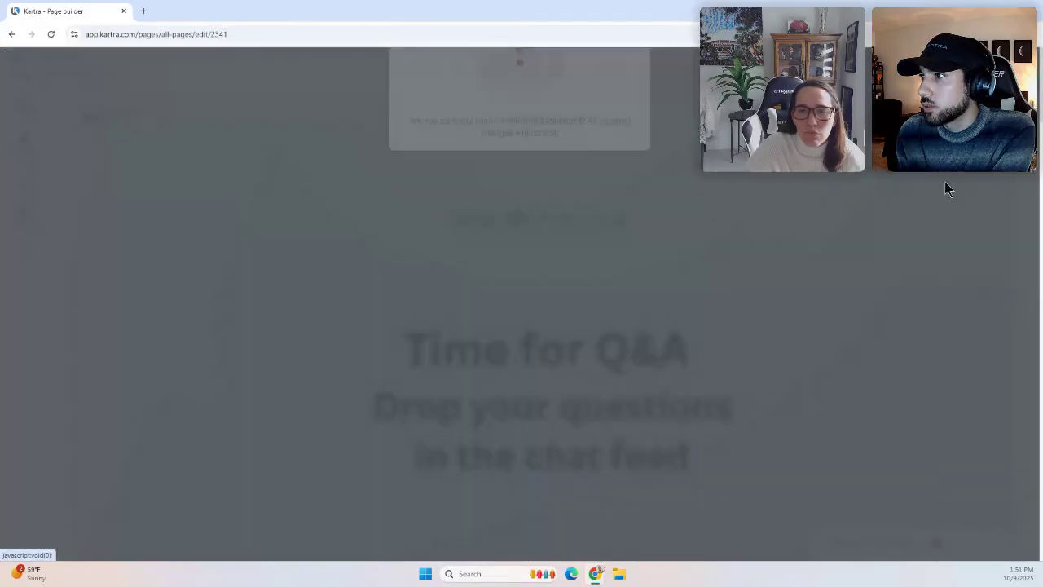
{"action": "left_click", "coordinate": [616, 95]}
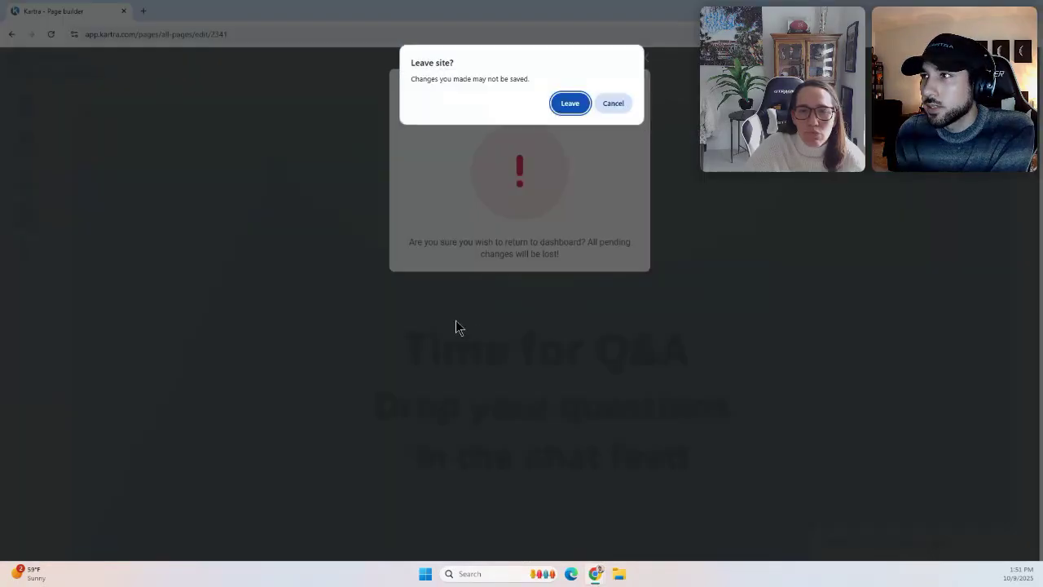
{"action": "left_click", "coordinate": [570, 103]}
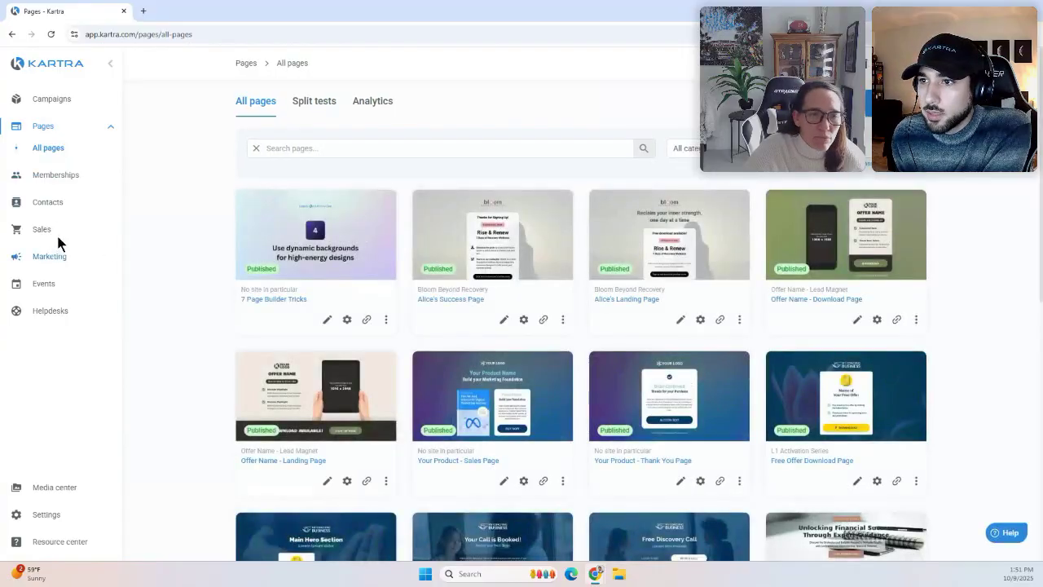
{"action": "left_click", "coordinate": [57, 234]}
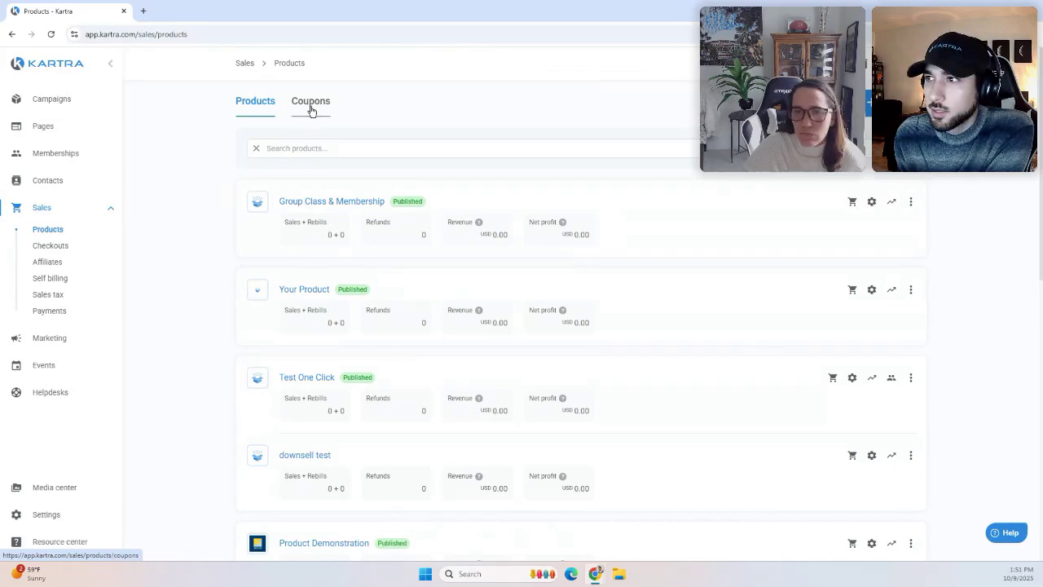
{"action": "left_click", "coordinate": [311, 107]}
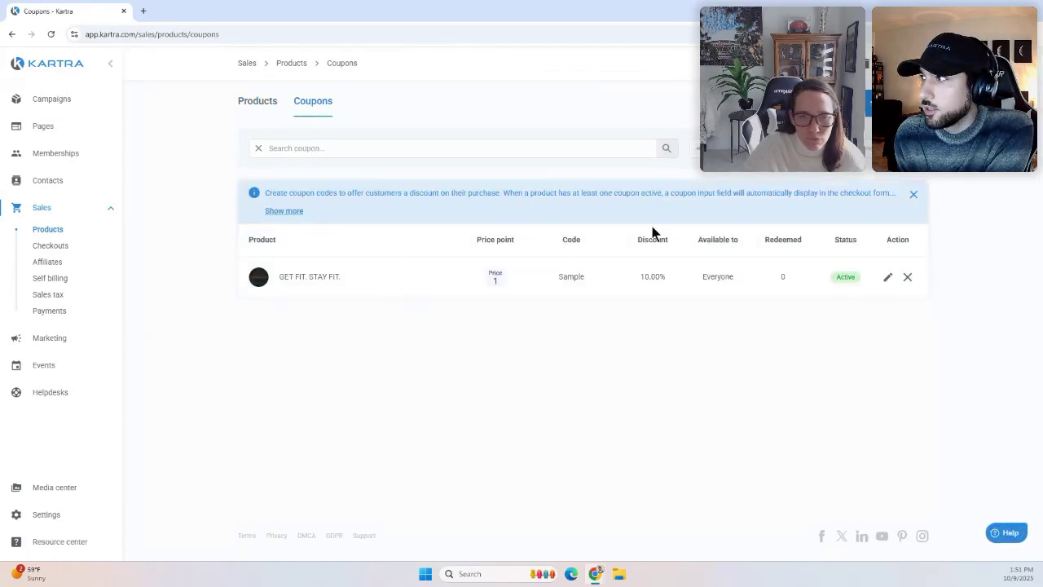
Start a new discount coupon and review its coupon code field and discount type options.
{"action": "left_click", "coordinate": [886, 102]}
{"action": "left_click", "coordinate": [469, 189]}
{"action": "left_click_drag", "start_coordinate": [375, 169], "coordinate": [437, 204]}
{"action": "left_click", "coordinate": [405, 184]}
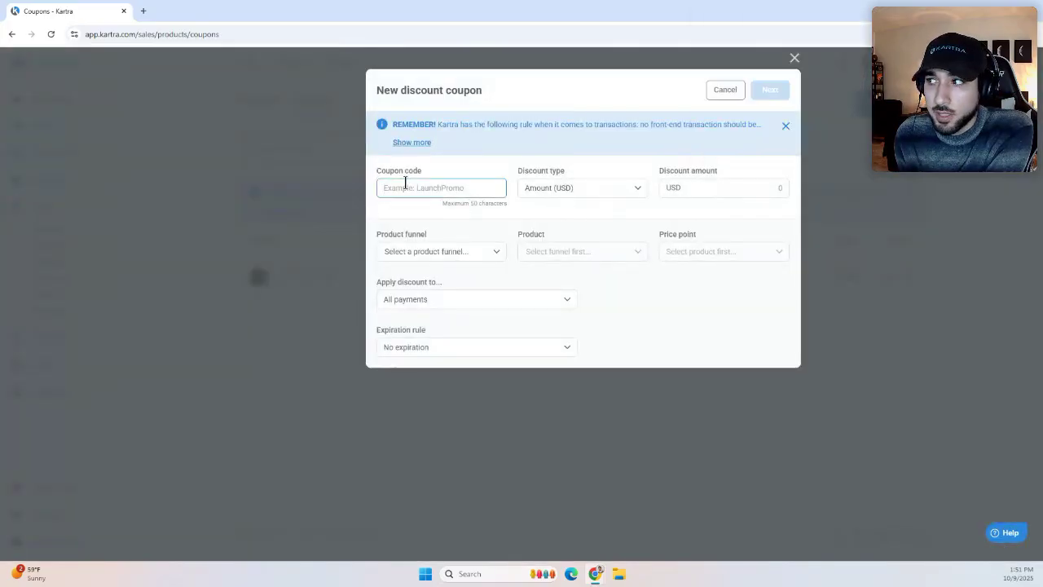
{"action": "left_click_drag", "start_coordinate": [517, 170], "coordinate": [598, 182]}
{"action": "left_click", "coordinate": [585, 189]}
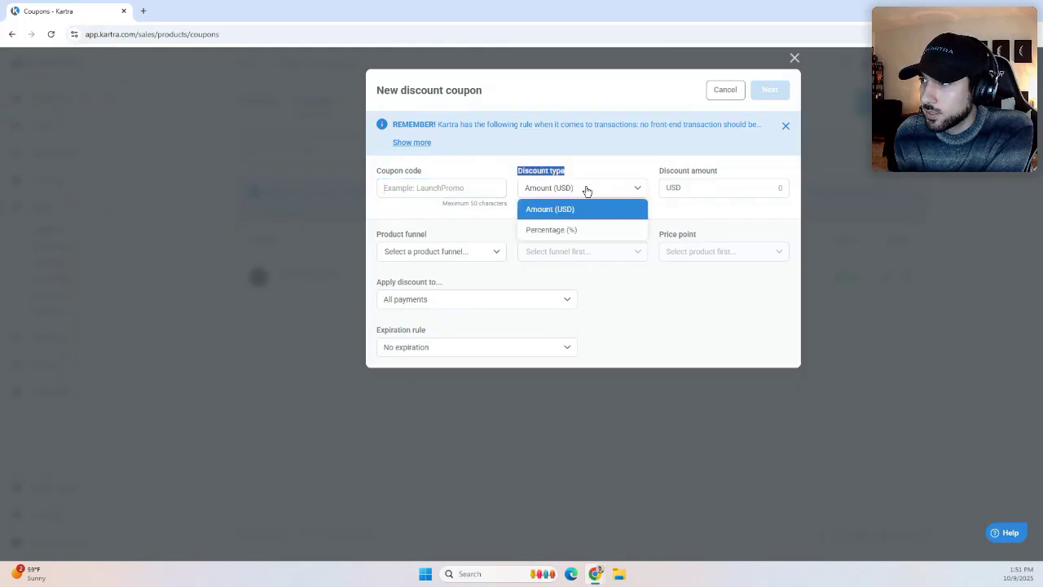
{"action": "left_click", "coordinate": [711, 215]}
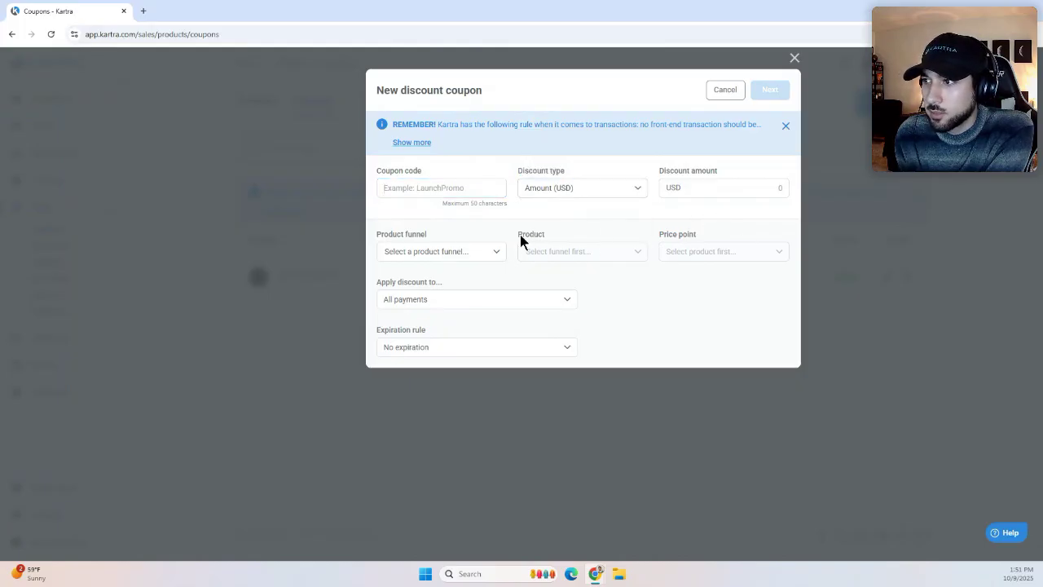
Try the By date expiration rule with its end date calendar, and cancel the new discount coupon.
{"action": "left_click", "coordinate": [423, 350]}
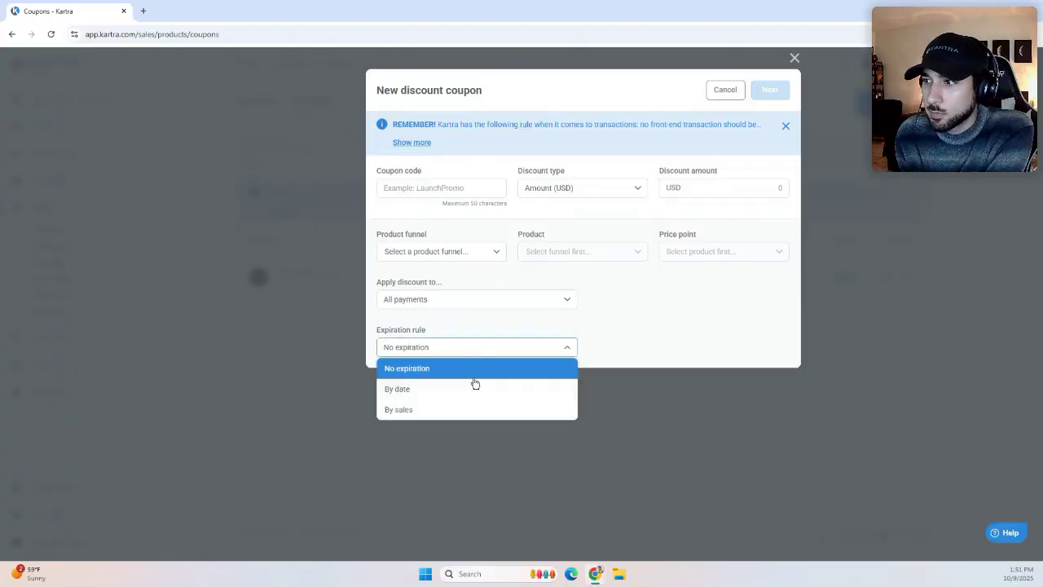
{"action": "left_click", "coordinate": [415, 390]}
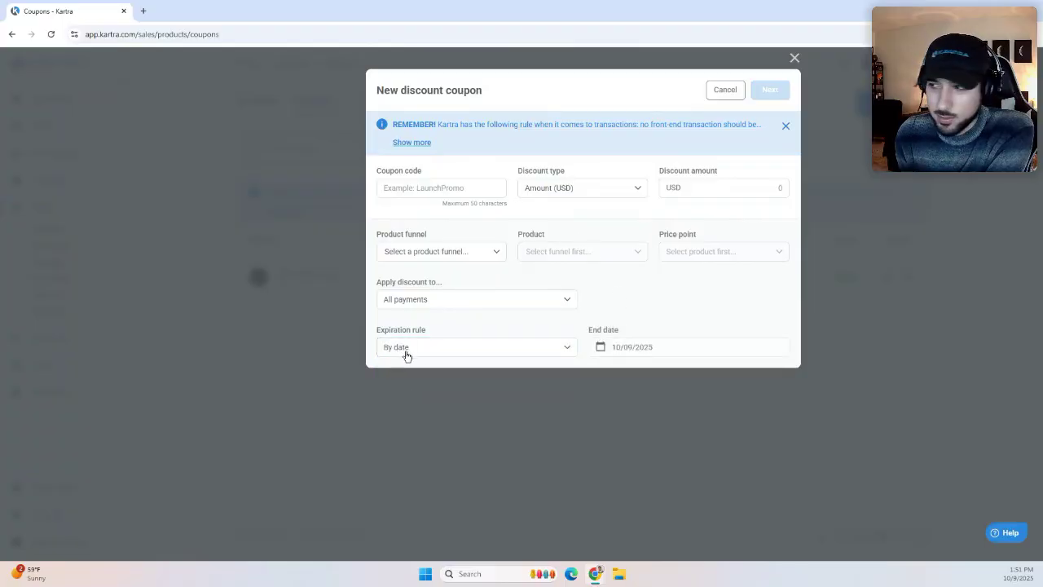
{"action": "left_click", "coordinate": [669, 349]}
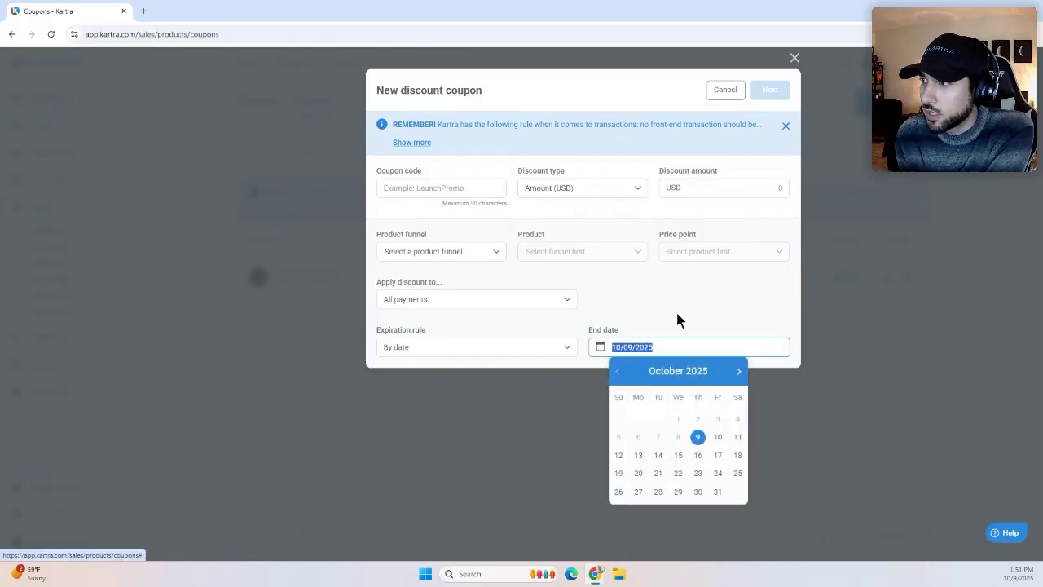
{"action": "left_click", "coordinate": [708, 273]}
{"action": "left_click", "coordinate": [727, 91]}
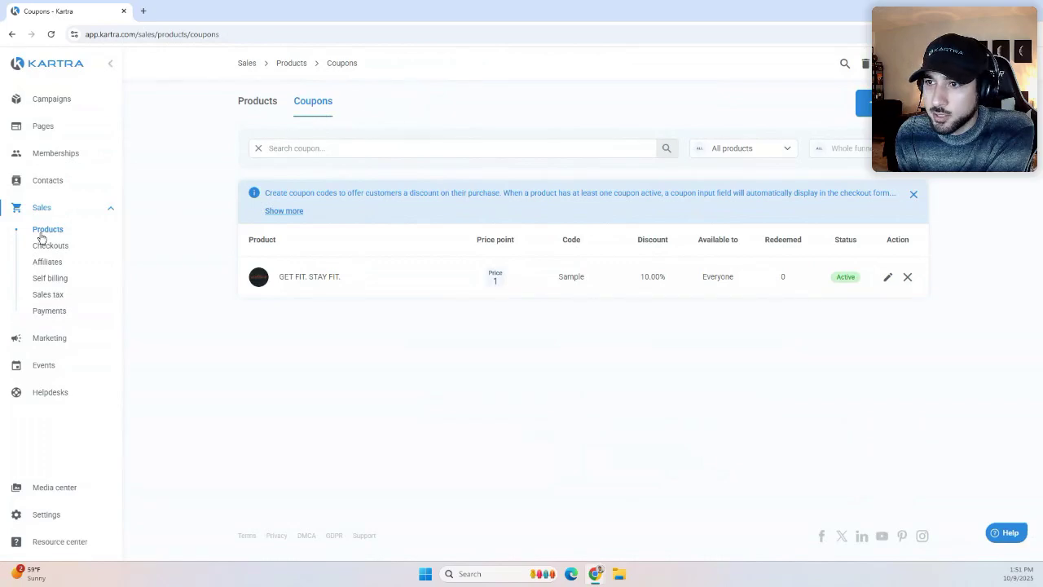
Return to the list of all pages and reopen the "7 Page Builder Tricks" page for editing.
{"action": "left_click", "coordinate": [49, 126]}
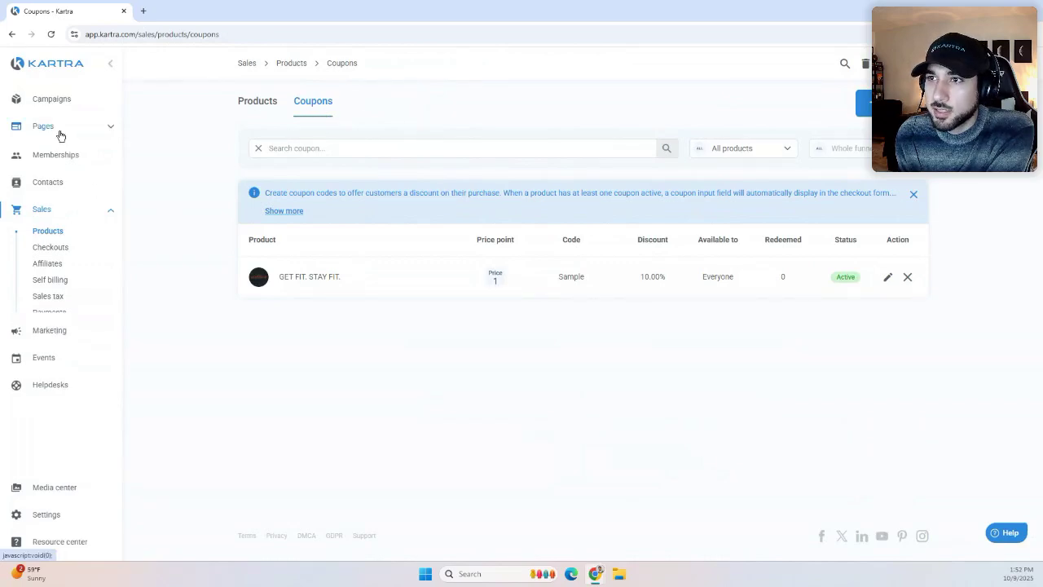
{"action": "left_click", "coordinate": [65, 150]}
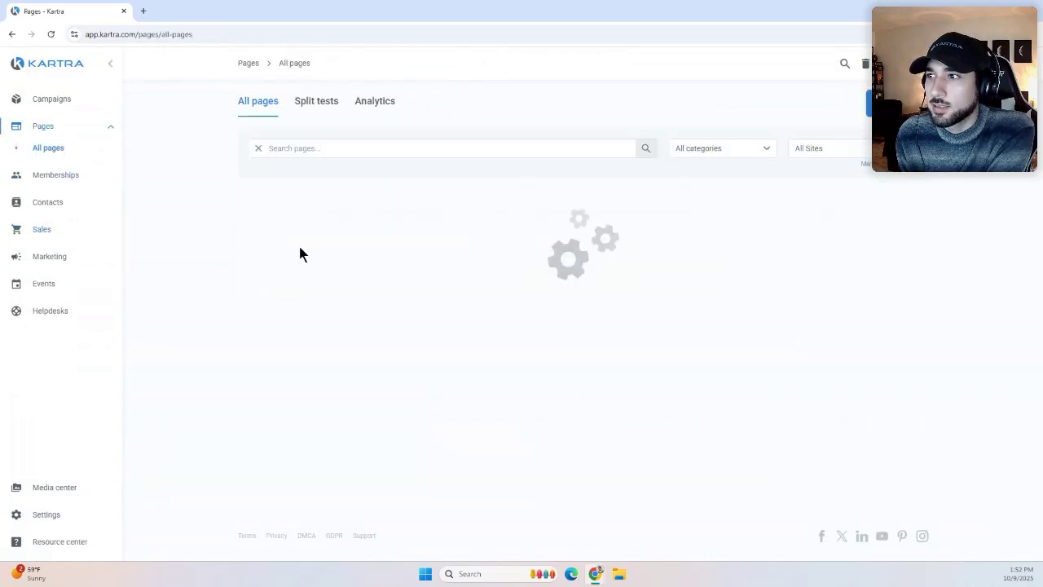
{"action": "left_click", "coordinate": [326, 319]}
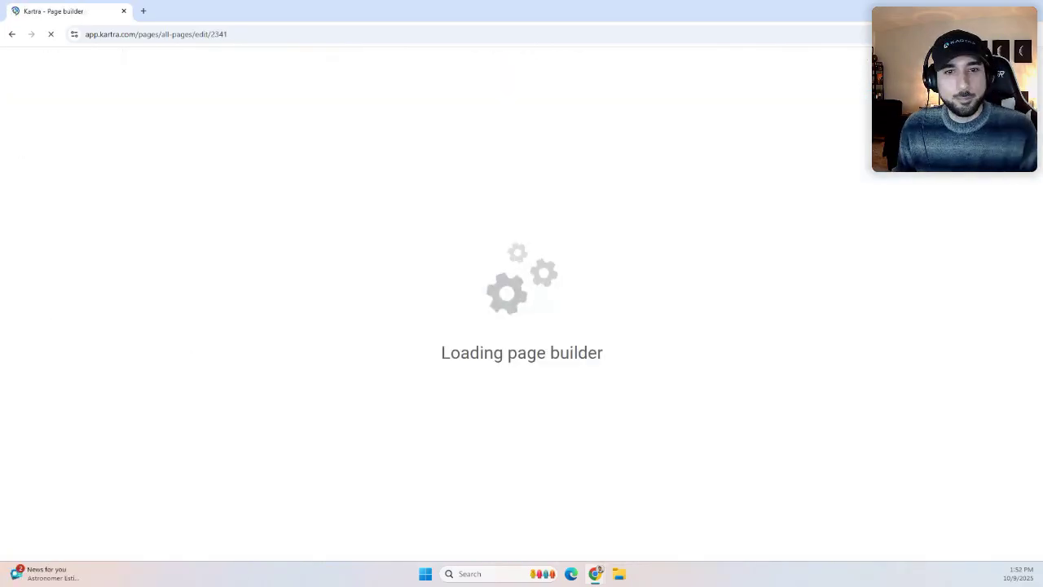
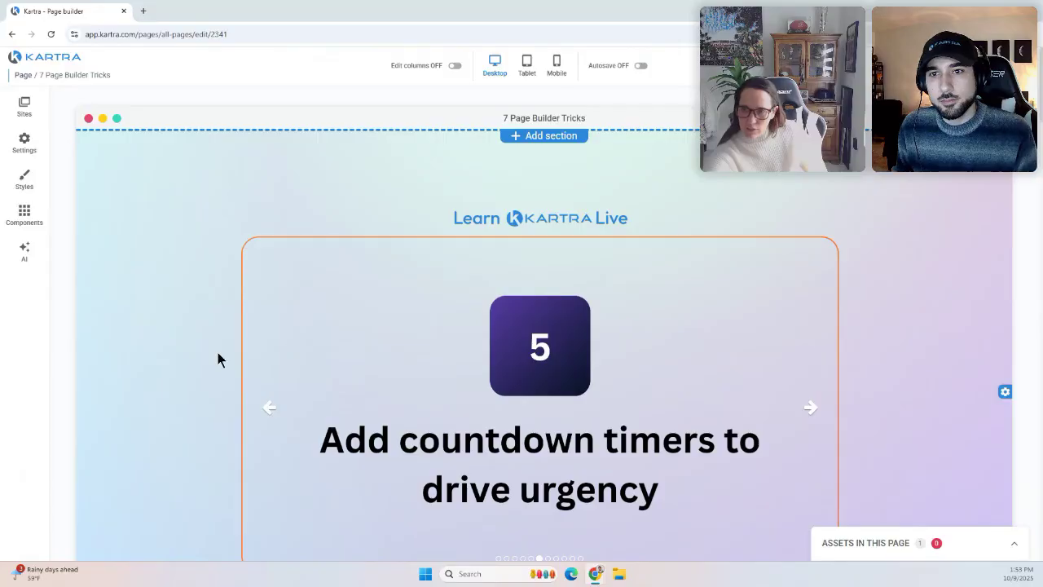
Advance the page's carousel from slide 5 to the "Time for Q&A" slide.
{"action": "scroll", "coordinate": [209, 310], "scroll_direction": "down", "scroll_amount": 2}
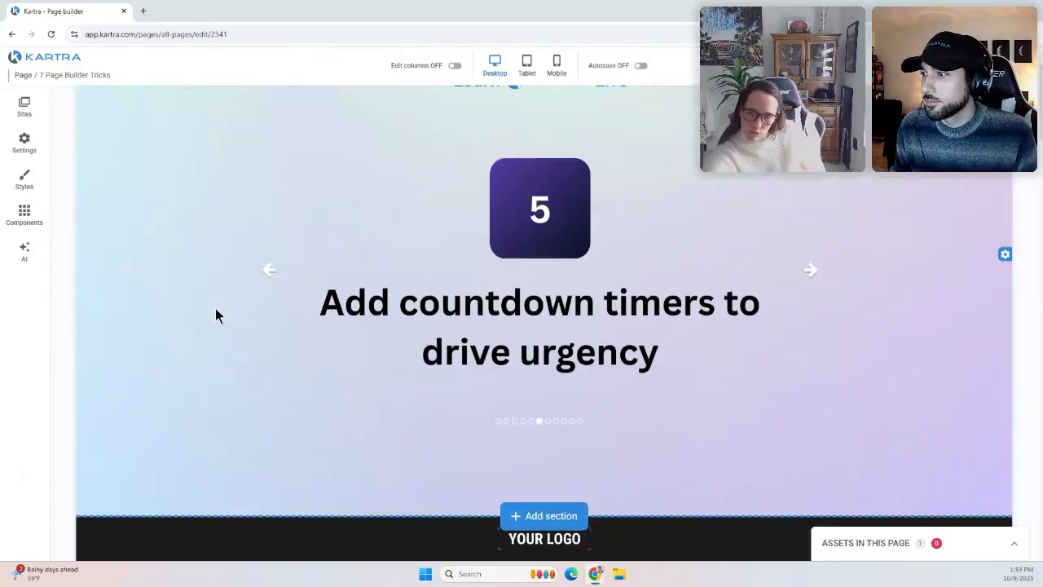
{"action": "left_click", "coordinate": [810, 245]}
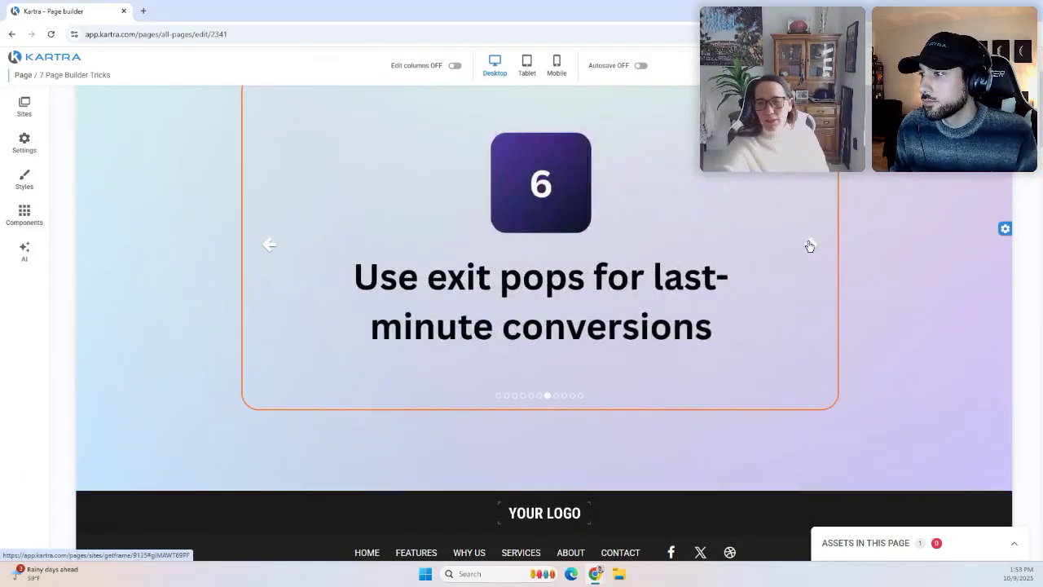
{"action": "left_click", "coordinate": [810, 246]}
{"action": "left_click", "coordinate": [809, 247]}
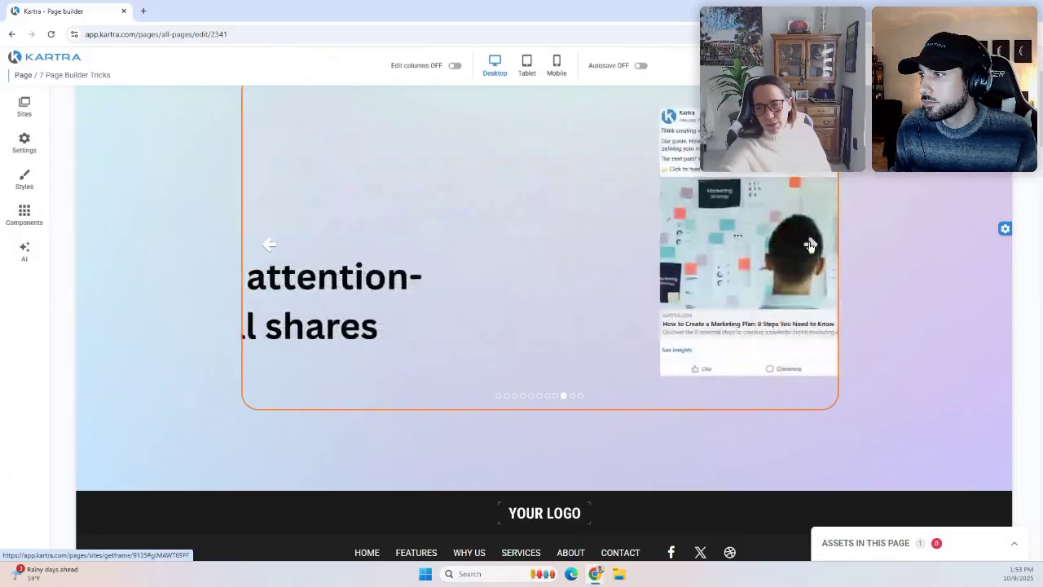
{"action": "left_click", "coordinate": [810, 246]}
{"action": "scroll", "coordinate": [698, 307], "scroll_direction": "up", "scroll_amount": 2}
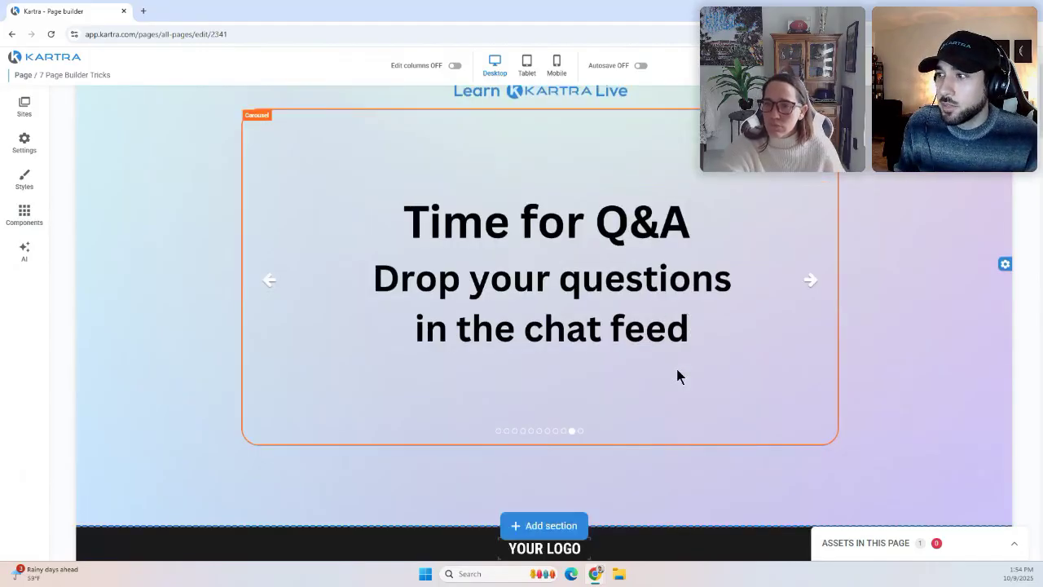
Shrink the large yoga image in the wellness coach section slightly with its Resize control.
{"action": "scroll", "coordinate": [677, 372], "scroll_direction": "down", "scroll_amount": 5}
{"action": "scroll", "coordinate": [681, 373], "scroll_direction": "down", "scroll_amount": 10}
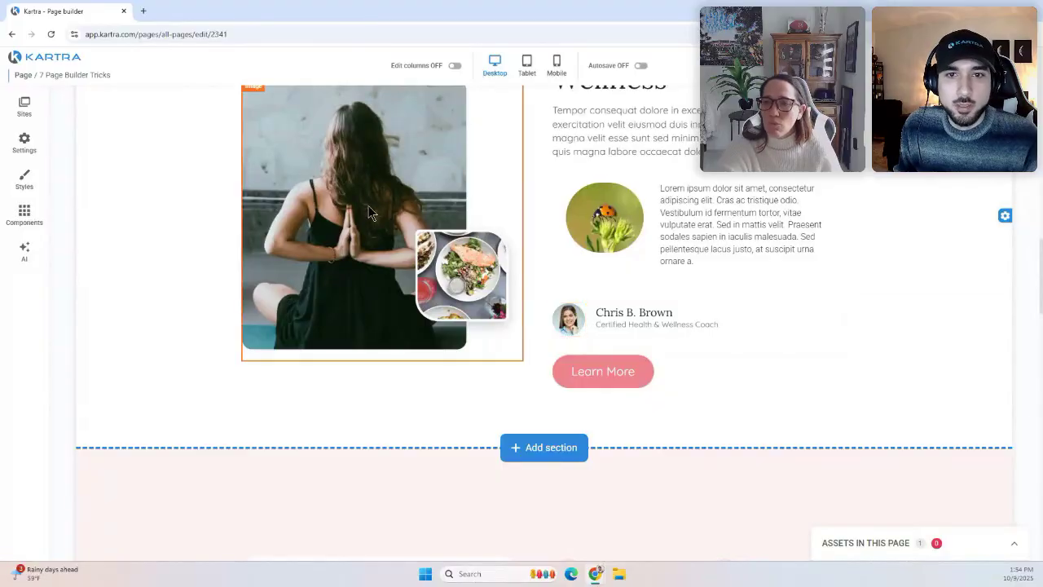
{"action": "scroll", "coordinate": [404, 309], "scroll_direction": "up", "scroll_amount": 2}
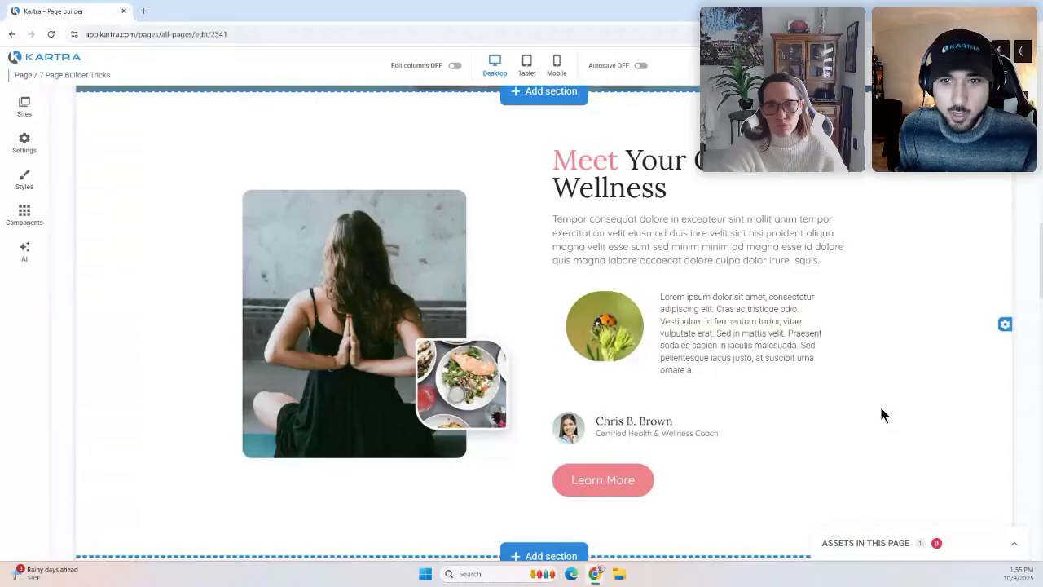
{"action": "scroll", "coordinate": [854, 390], "scroll_direction": "down", "scroll_amount": 1}
{"action": "scroll", "coordinate": [853, 389], "scroll_direction": "up", "scroll_amount": 1}
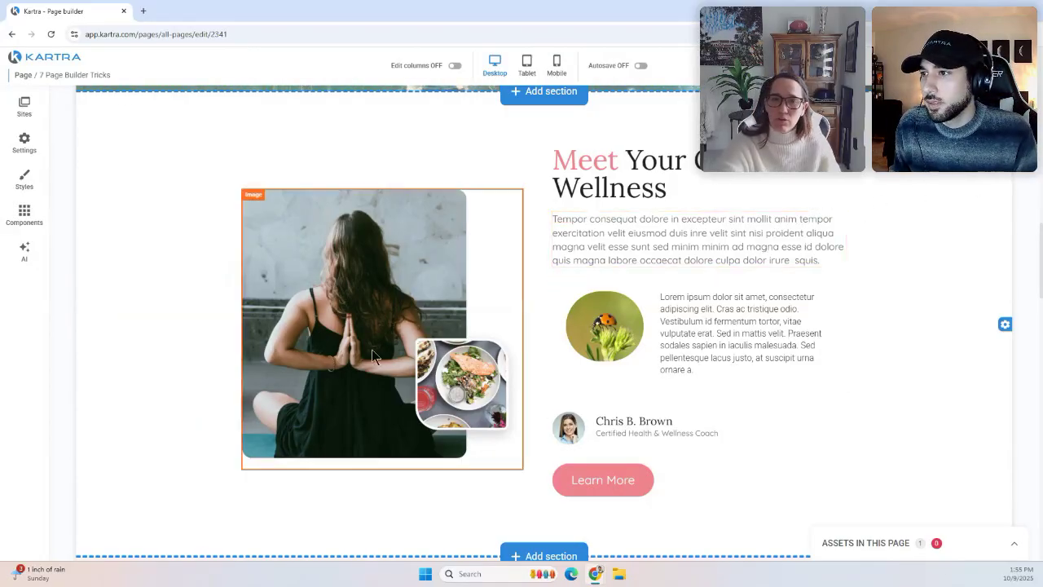
{"action": "scroll", "coordinate": [310, 302], "scroll_direction": "down", "scroll_amount": 3}
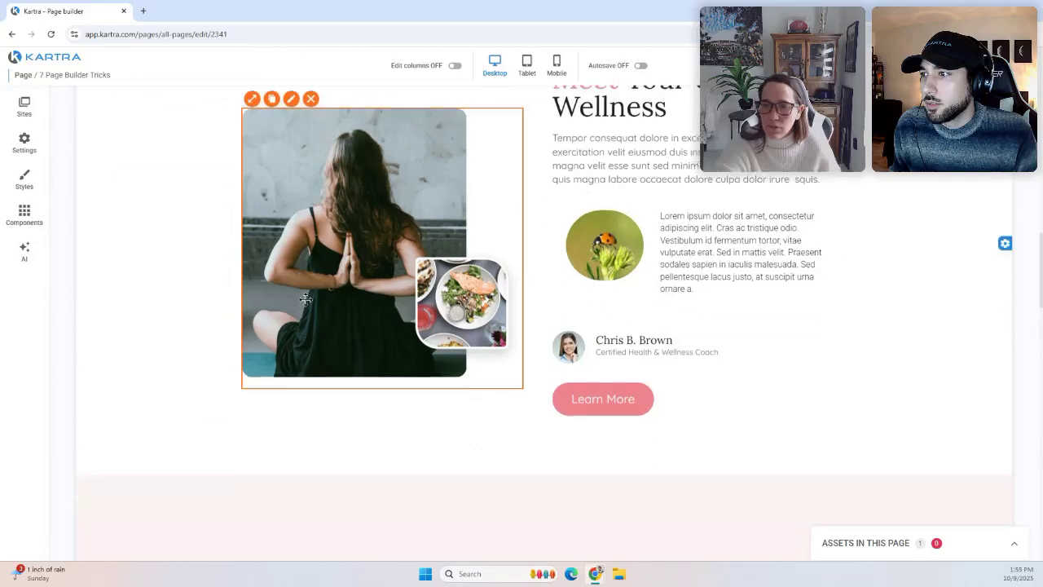
{"action": "scroll", "coordinate": [307, 307], "scroll_direction": "up", "scroll_amount": 3}
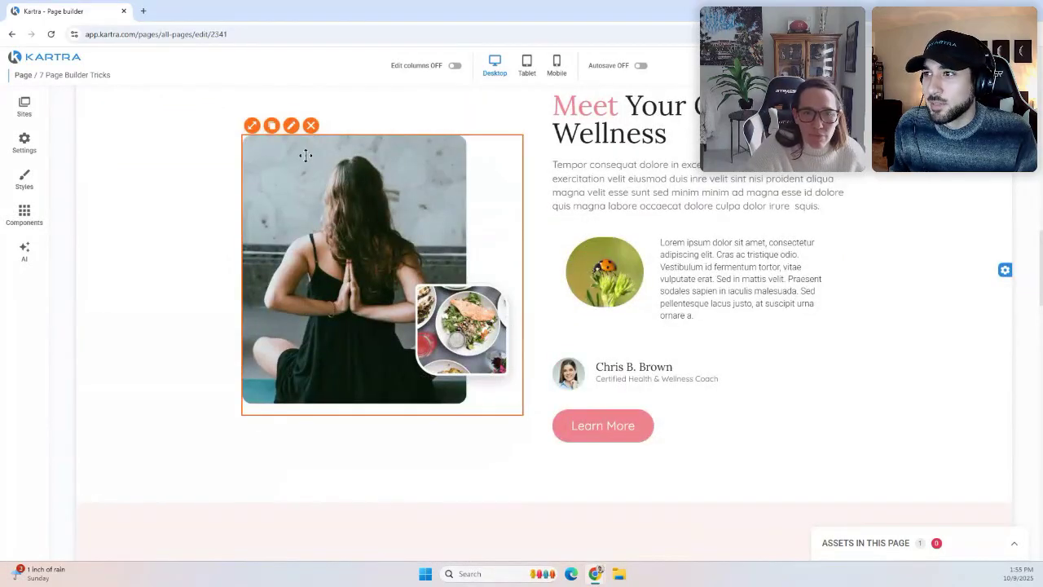
{"action": "left_click", "coordinate": [252, 127]}
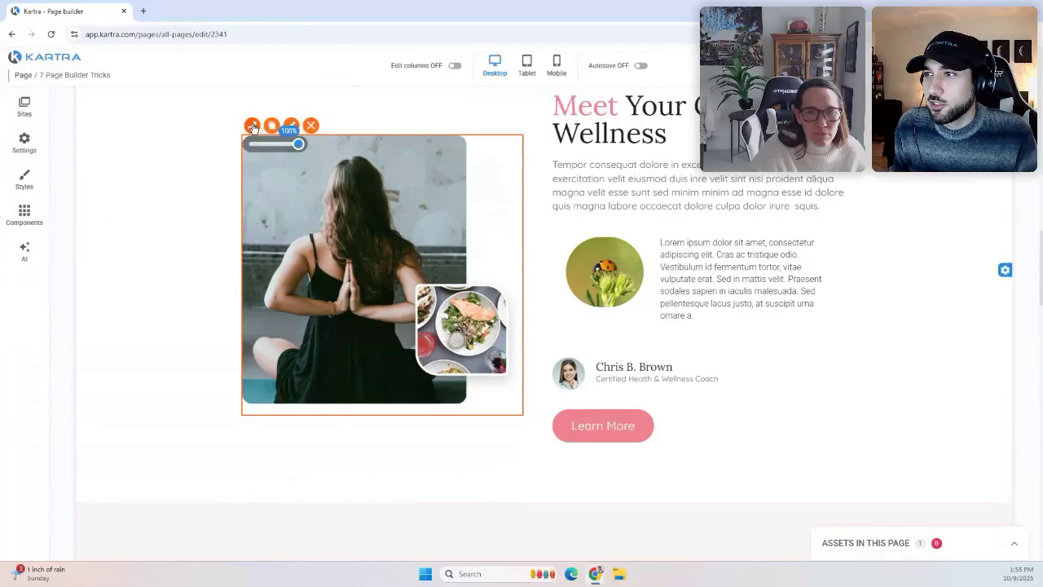
{"action": "left_click", "coordinate": [253, 127]}
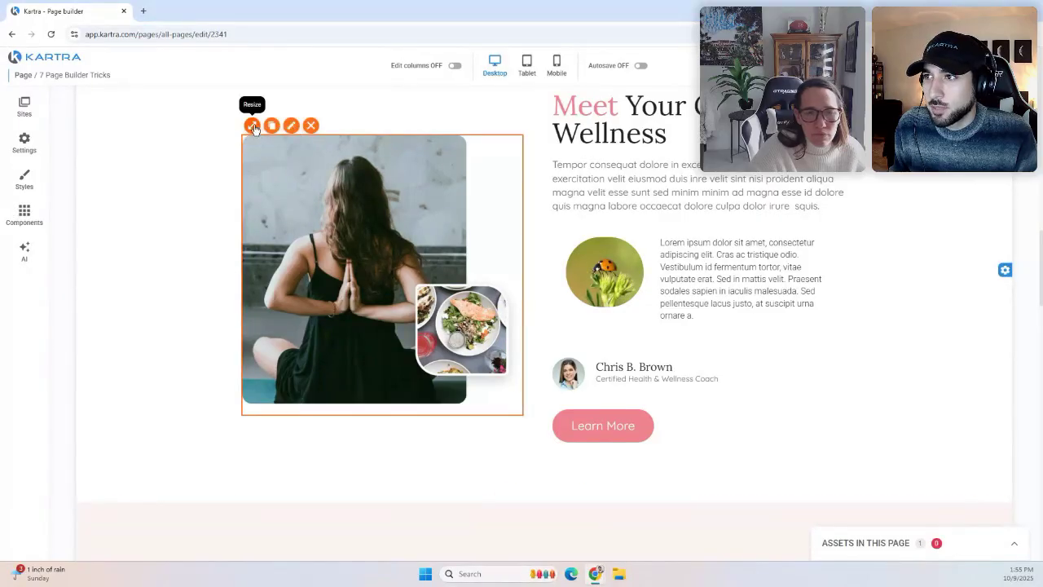
{"action": "left_click", "coordinate": [253, 127]}
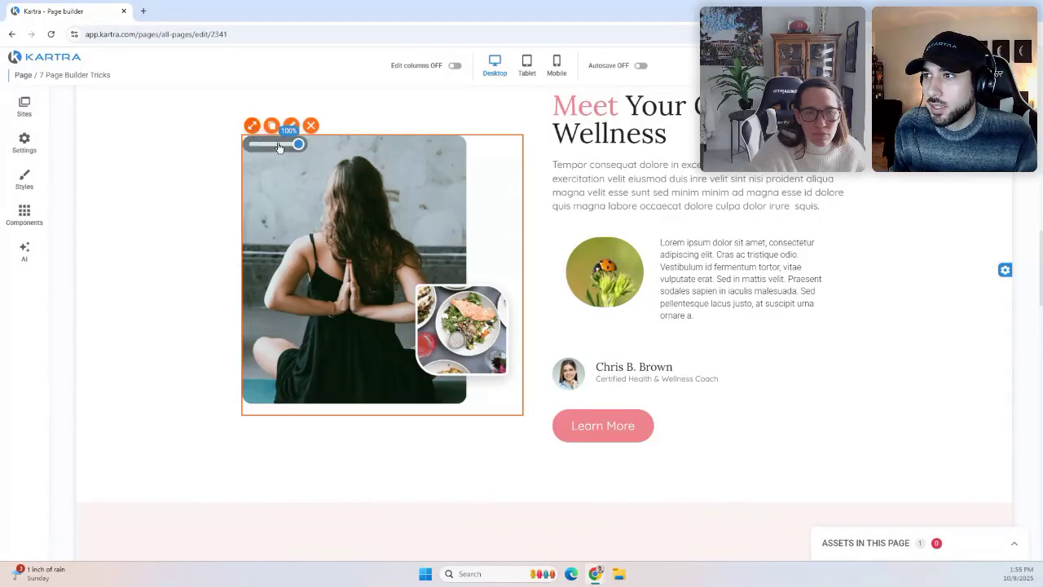
{"action": "mouse_move", "coordinate": [293, 146]}
{"action": "left_mouse_down"}
{"action": "mouse_move", "coordinate": [271, 154]}
{"action": "mouse_move", "coordinate": [302, 155]}
{"action": "left_mouse_up"}
Shrink the round ladybug image slightly with its Resize control, and reduce the large yoga image a little further.
{"action": "left_click", "coordinate": [574, 268]}
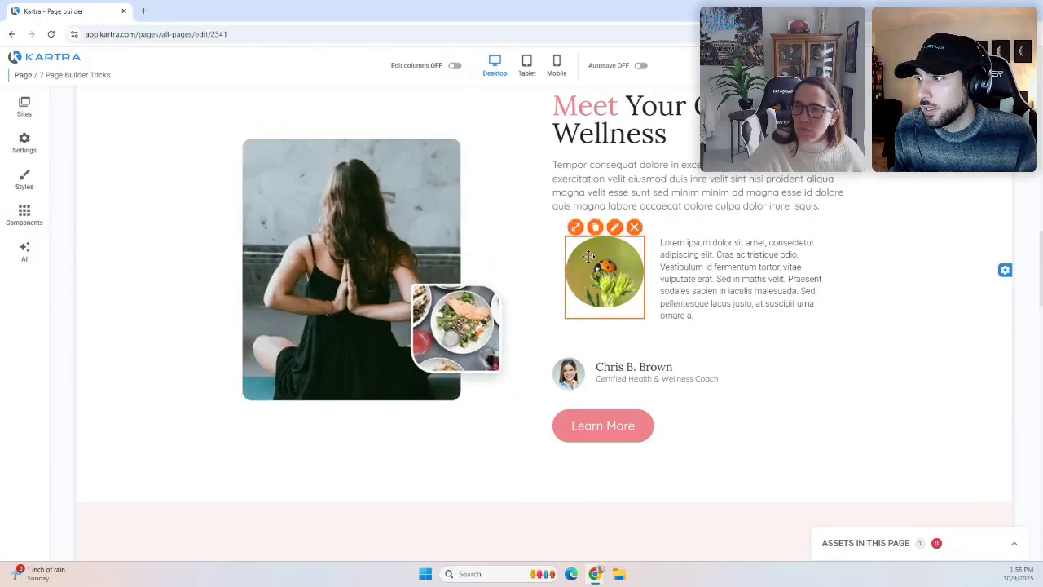
{"action": "left_click", "coordinate": [576, 229]}
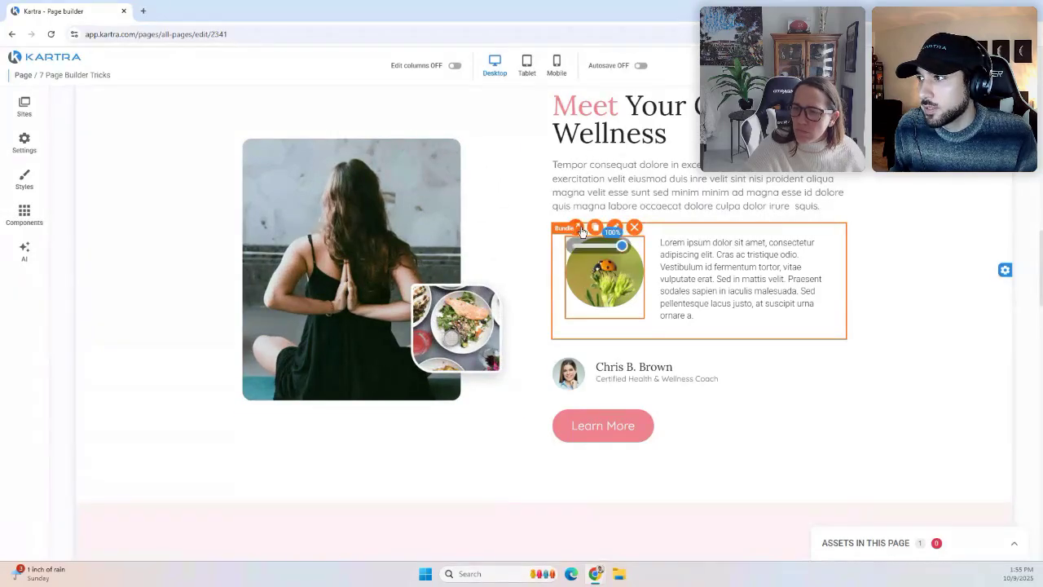
{"action": "mouse_move", "coordinate": [622, 245]}
{"action": "left_mouse_down"}
{"action": "mouse_move", "coordinate": [594, 245]}
{"action": "mouse_move", "coordinate": [622, 246]}
{"action": "left_mouse_up"}
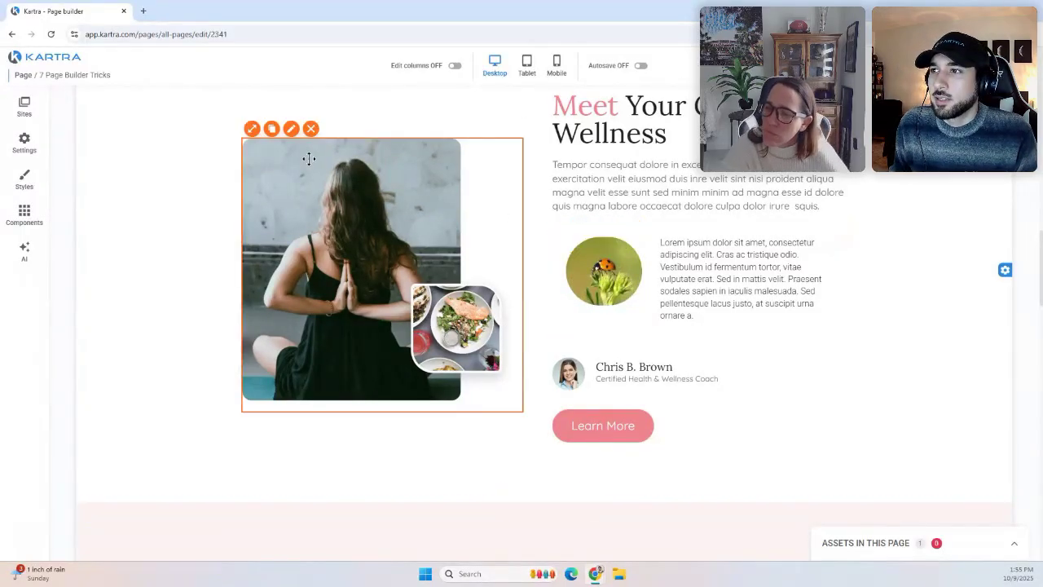
{"action": "left_click", "coordinate": [252, 130]}
{"action": "mouse_move", "coordinate": [300, 148]}
{"action": "left_mouse_down"}
{"action": "mouse_move", "coordinate": [291, 149]}
{"action": "mouse_move", "coordinate": [317, 151]}
{"action": "left_mouse_up"}
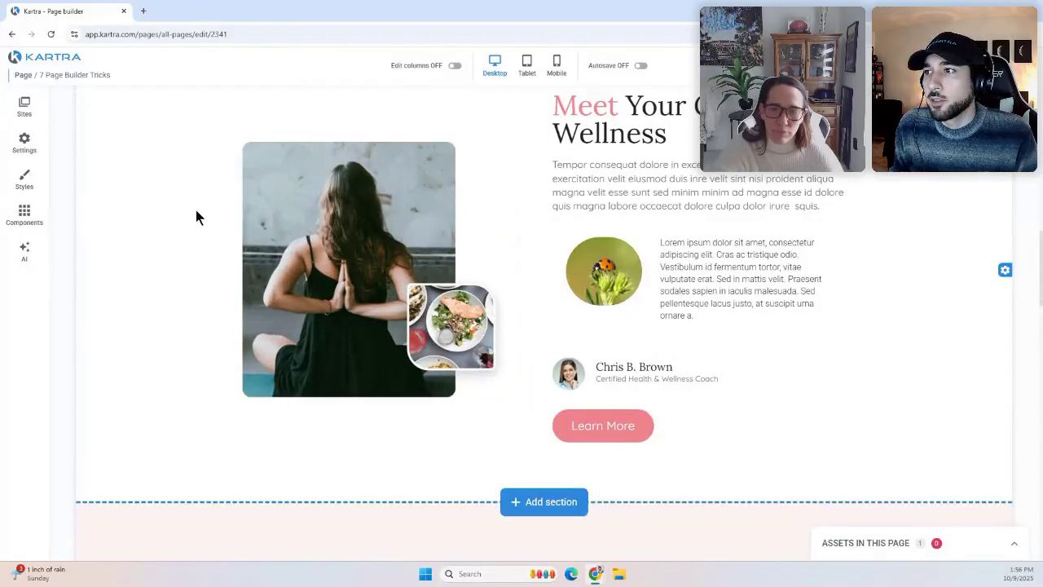
{"action": "scroll", "coordinate": [196, 220], "scroll_direction": "up", "scroll_amount": 1}
{"action": "scroll", "coordinate": [184, 260], "scroll_direction": "up", "scroll_amount": 1}
{"action": "scroll", "coordinate": [189, 260], "scroll_direction": "down", "scroll_amount": 1}
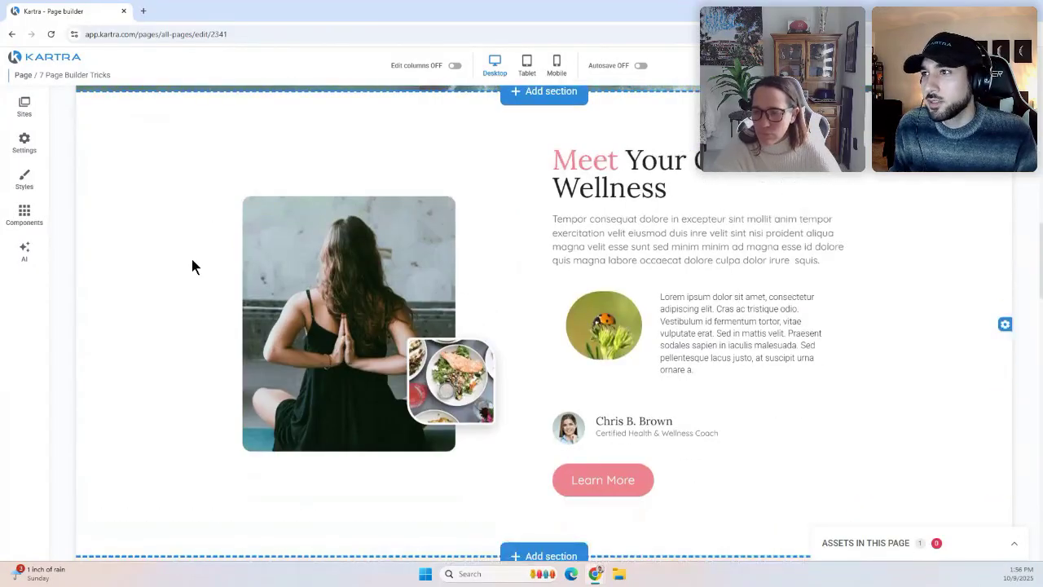
{"action": "scroll", "coordinate": [205, 259], "scroll_direction": "up", "scroll_amount": 1}
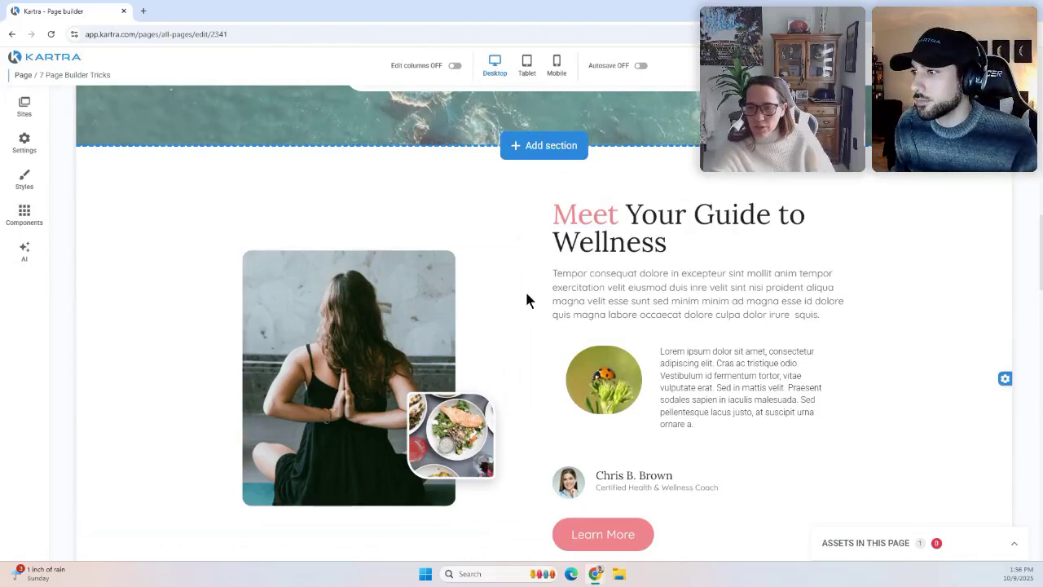
{"action": "scroll", "coordinate": [530, 236], "scroll_direction": "down", "scroll_amount": 1}
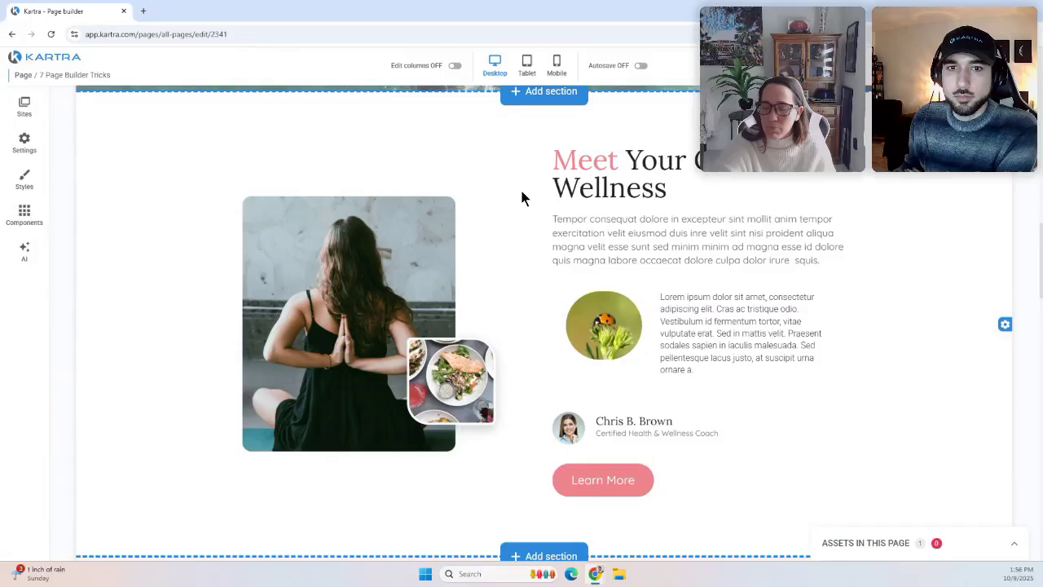
Open the opt-in settings of the placeholder form below the countdown timer and close them without choosing a form.
{"action": "scroll", "coordinate": [654, 262], "scroll_direction": "up", "scroll_amount": 3}
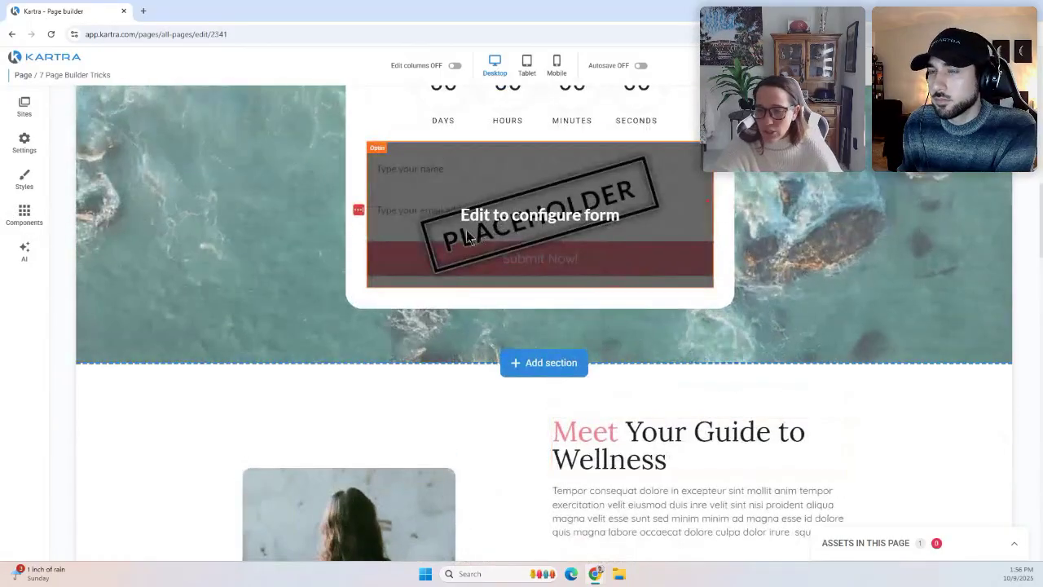
{"action": "scroll", "coordinate": [408, 199], "scroll_direction": "up", "scroll_amount": 1}
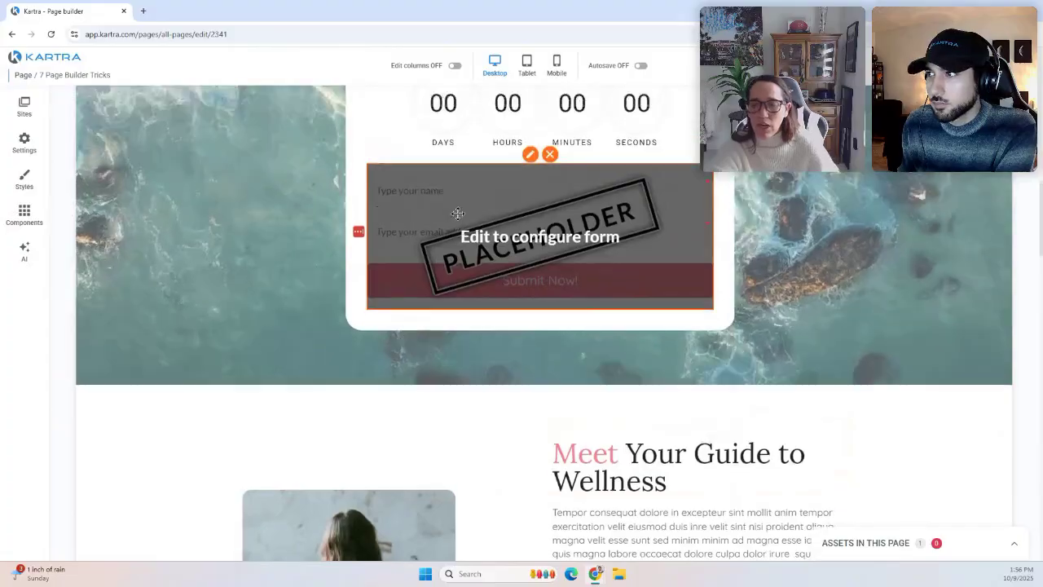
{"action": "left_click", "coordinate": [522, 210]}
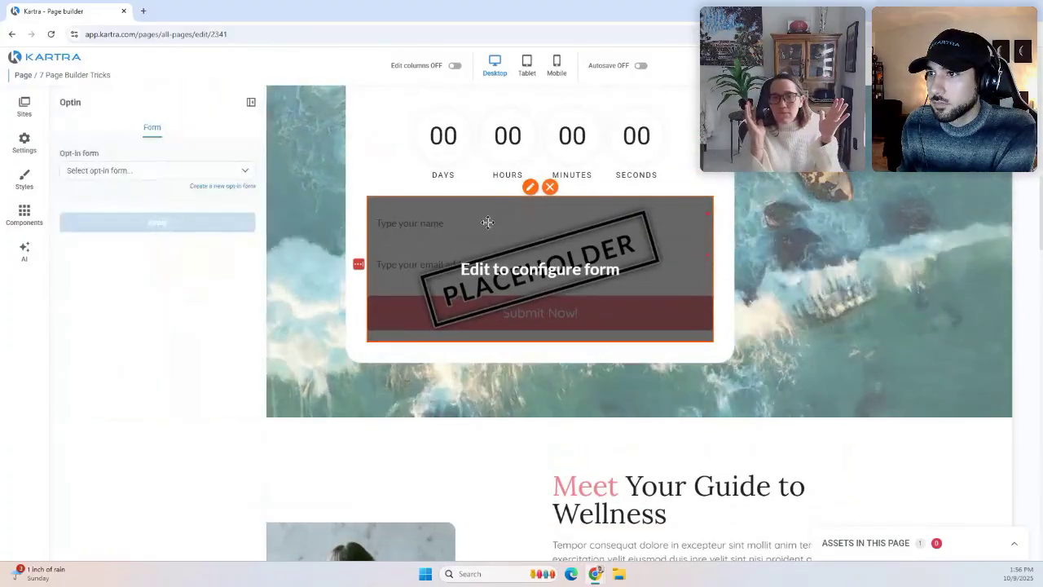
{"action": "left_click", "coordinate": [251, 104]}
Leave the page builder for the Forms list under Contacts and start creating a new form.
{"action": "left_click", "coordinate": [28, 63]}
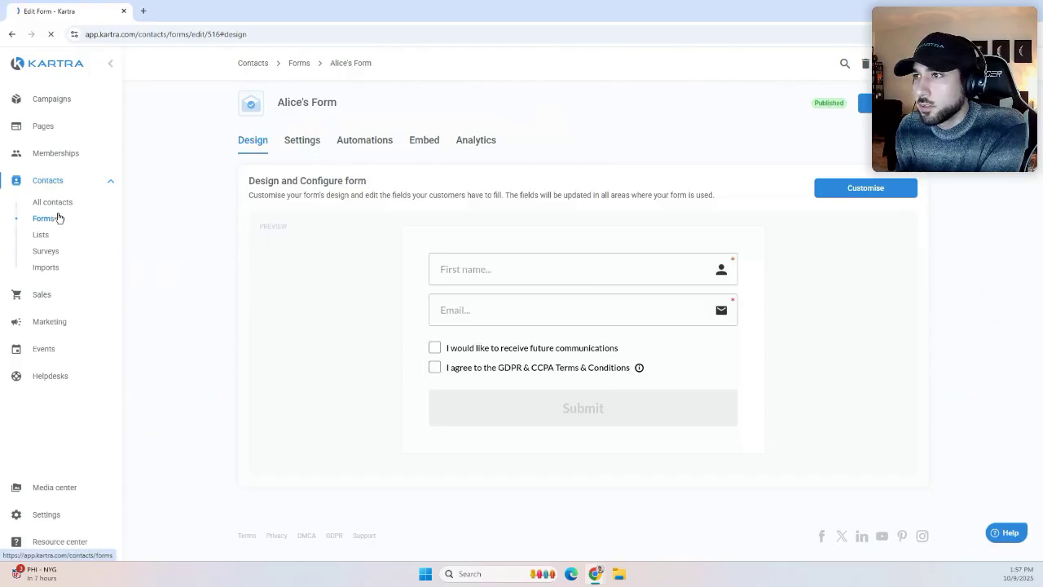
{"action": "left_click", "coordinate": [50, 218]}
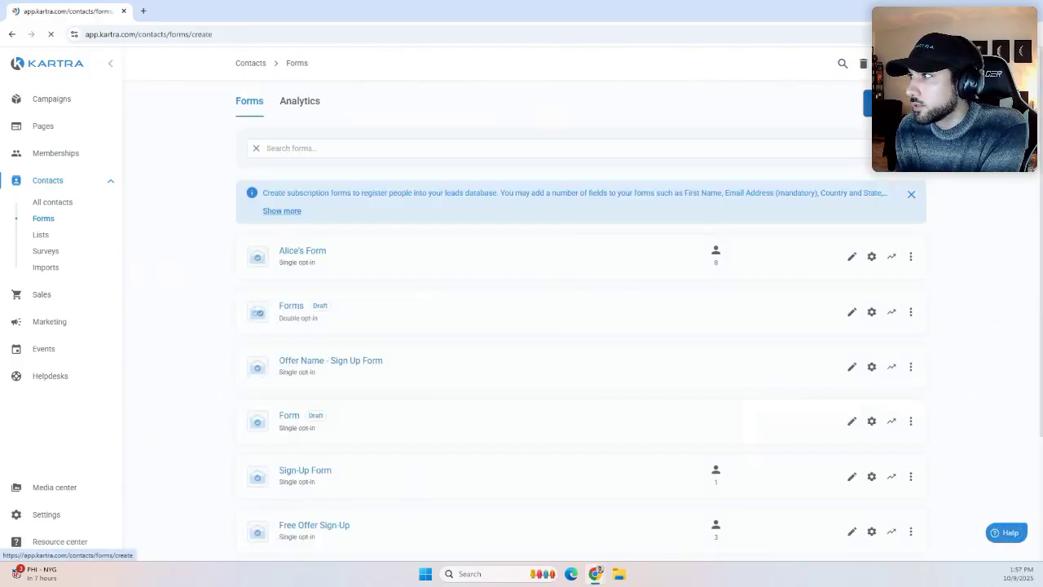
{"action": "left_click", "coordinate": [884, 103]}
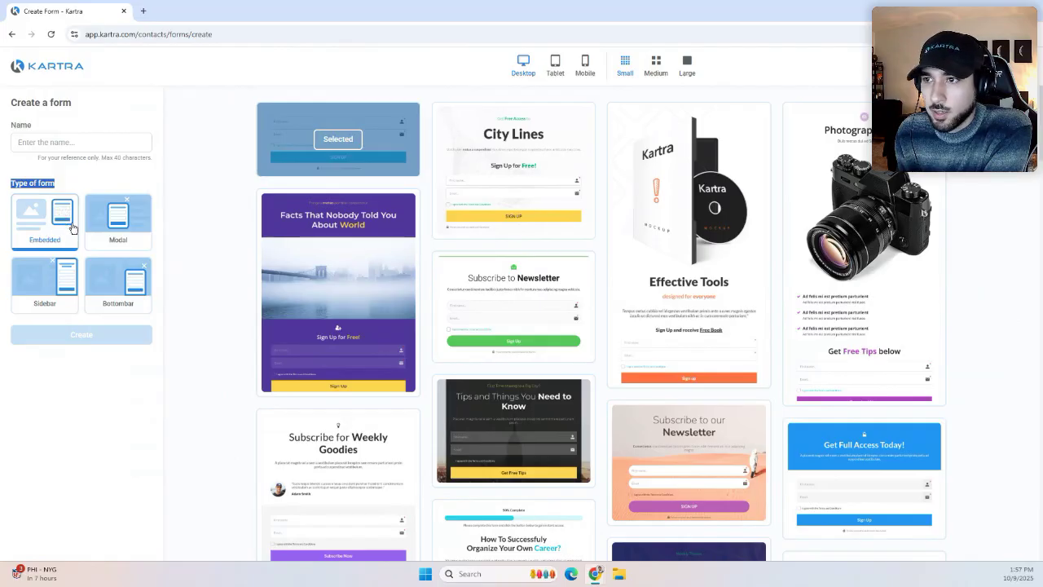
Compare the template galleries of the Modal, Sidebar, Bottombar and Embedded form types.
{"action": "left_click", "coordinate": [111, 211]}
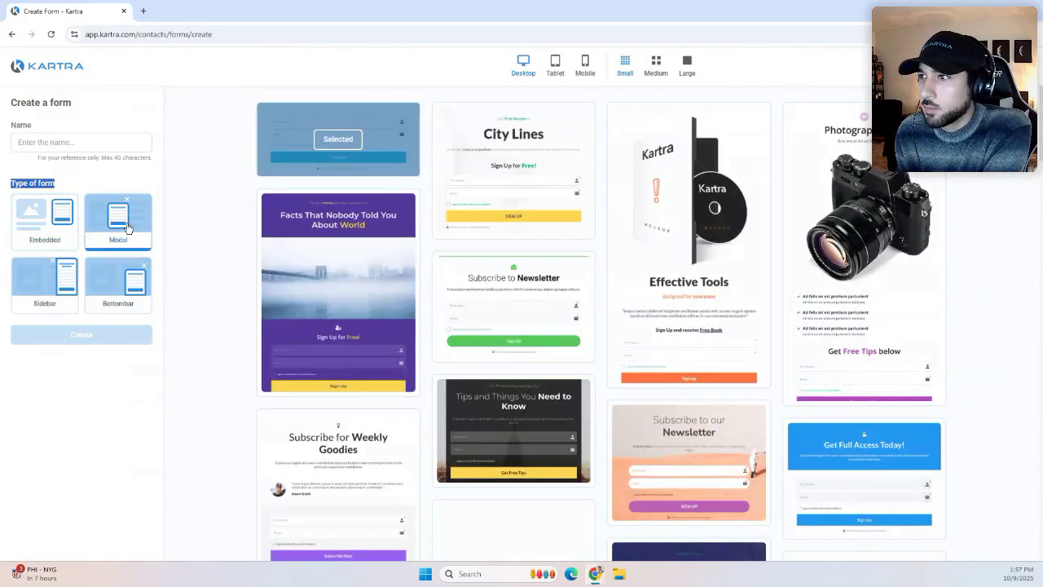
{"action": "left_click", "coordinate": [57, 273]}
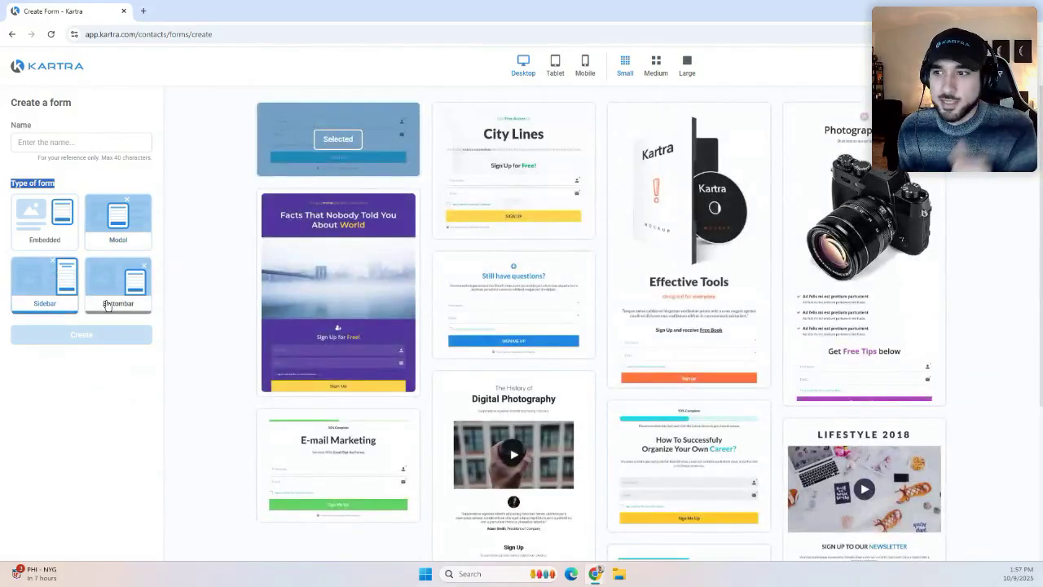
{"action": "left_click", "coordinate": [107, 305]}
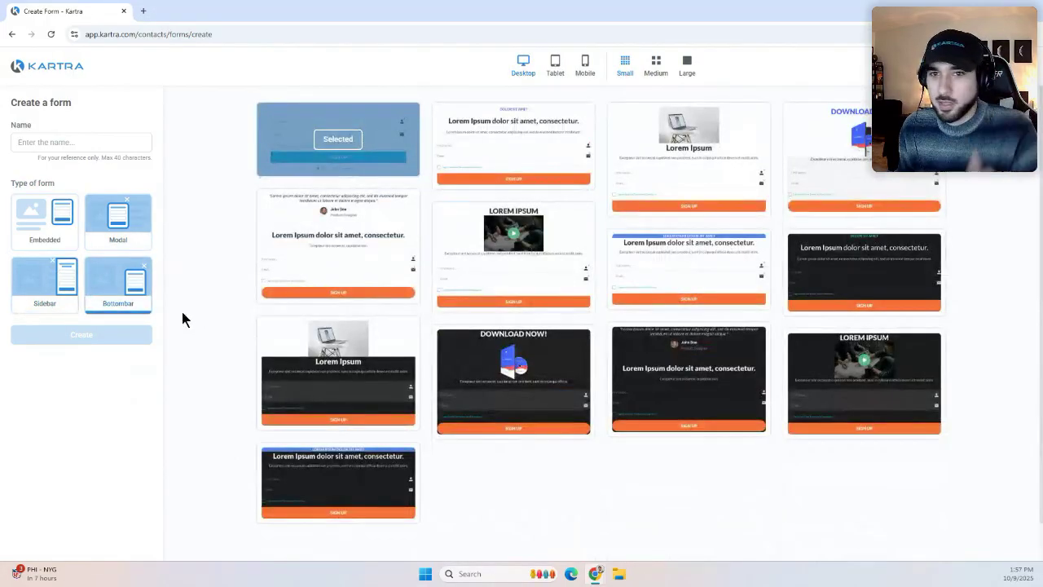
{"action": "left_click", "coordinate": [51, 220]}
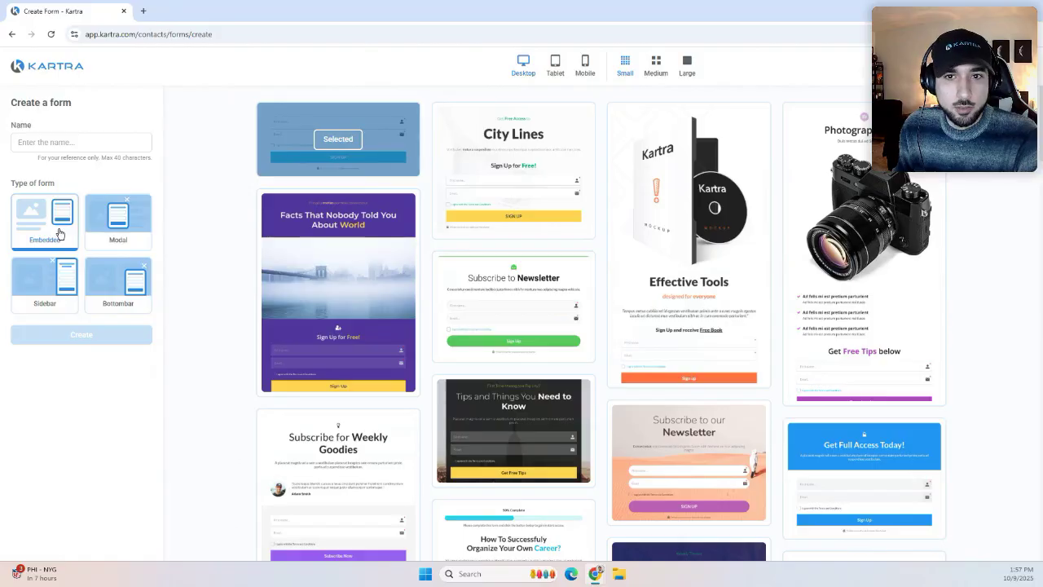
{"action": "left_click", "coordinate": [138, 231]}
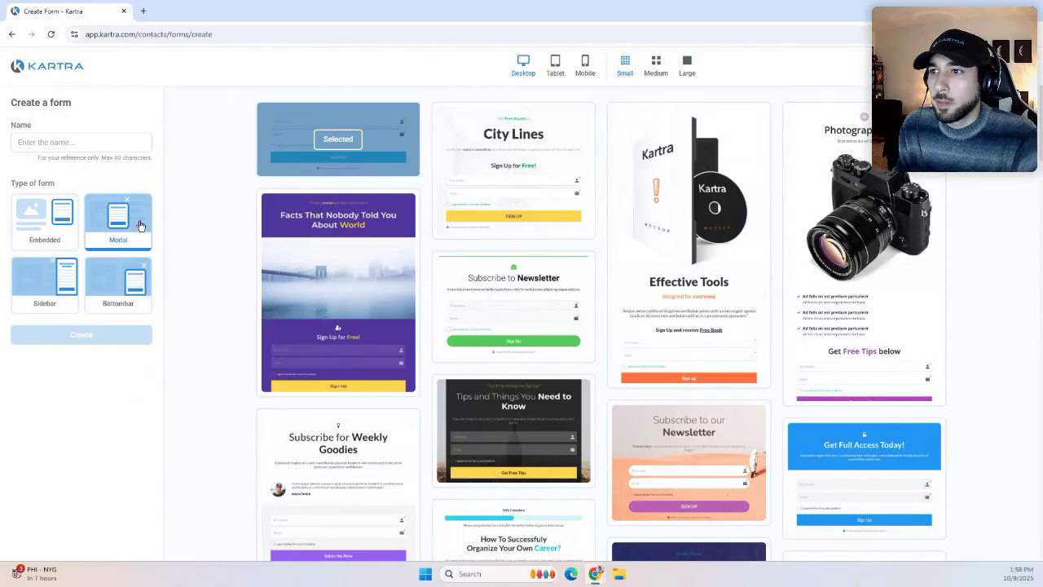
{"action": "left_click", "coordinate": [54, 214]}
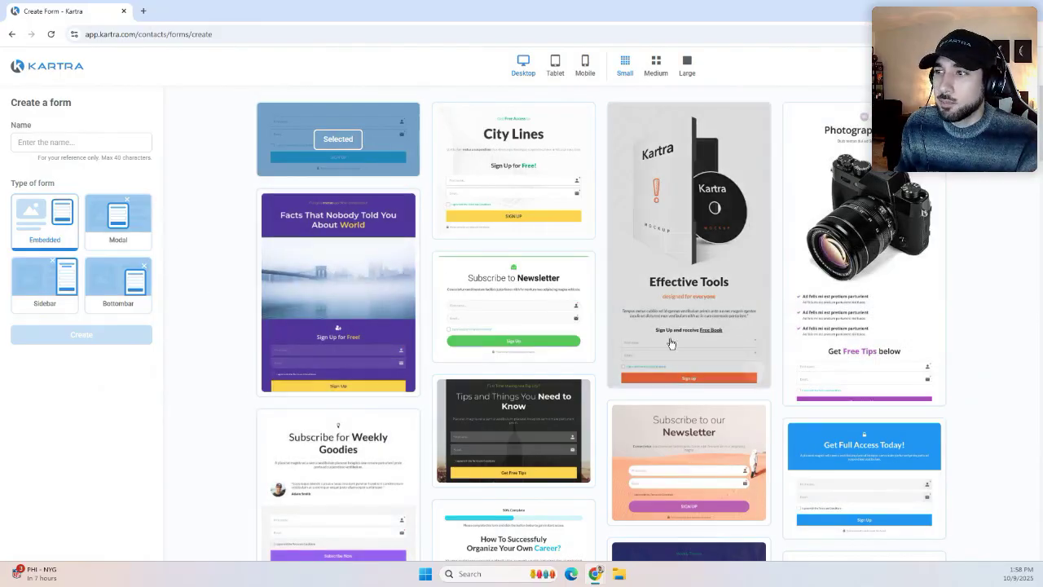
{"action": "left_click", "coordinate": [149, 234]}
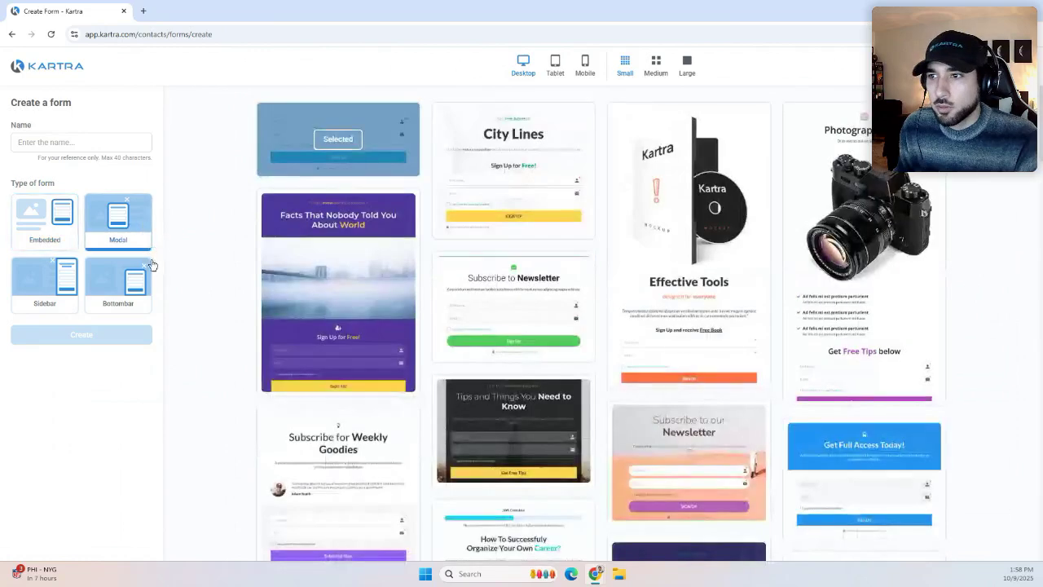
{"action": "left_click", "coordinate": [77, 218]}
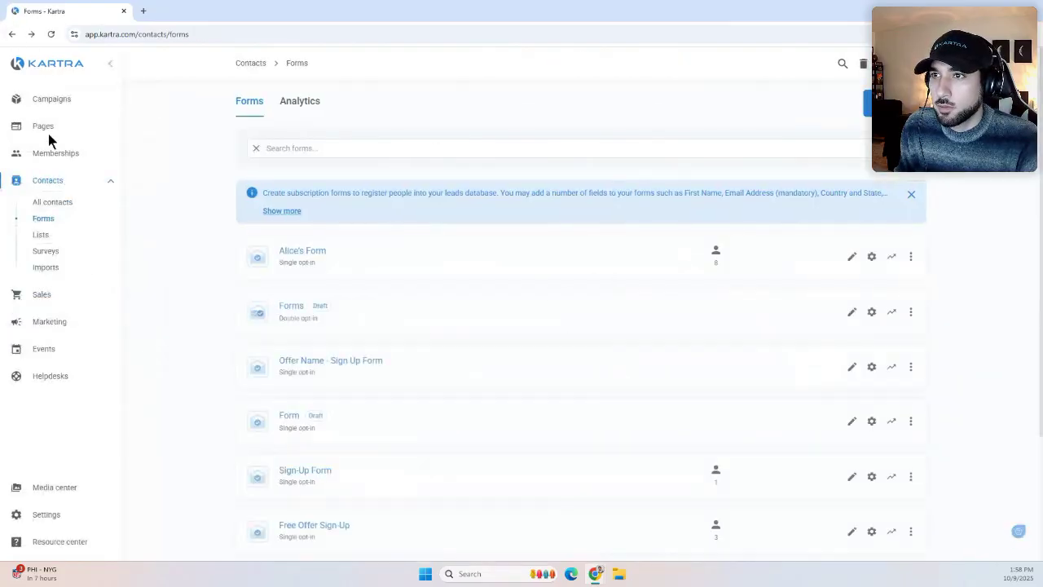
Return to the list of all pages and reopen the "7 Page Builder Tricks" page for editing.
{"action": "left_click", "coordinate": [51, 128]}
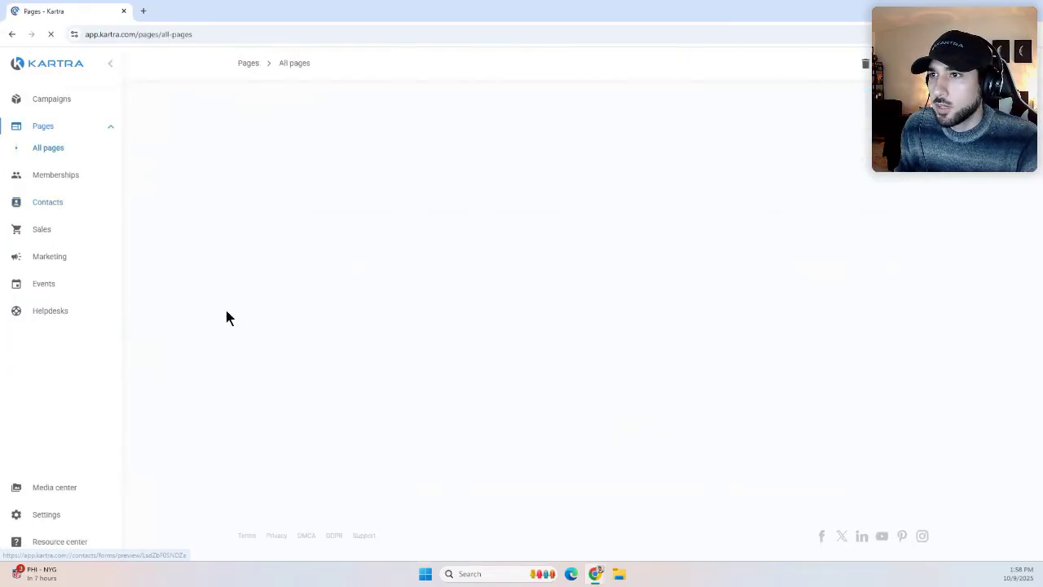
{"action": "left_click", "coordinate": [327, 318]}
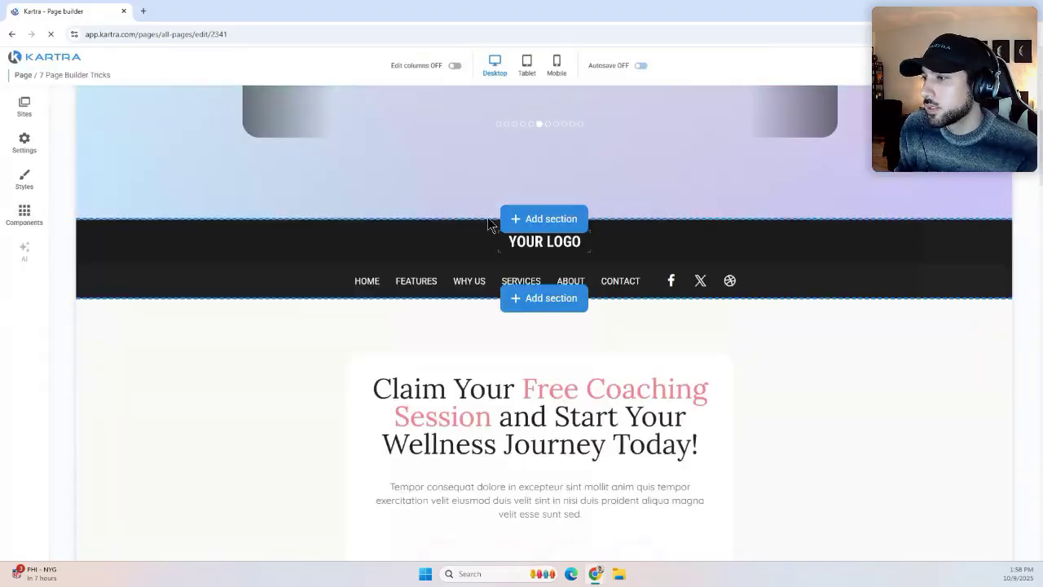
Insert the first saved embeddable form from the Forms components directly above the placeholder form in the countdown section.
{"action": "scroll", "coordinate": [489, 220], "scroll_direction": "down", "scroll_amount": 5}
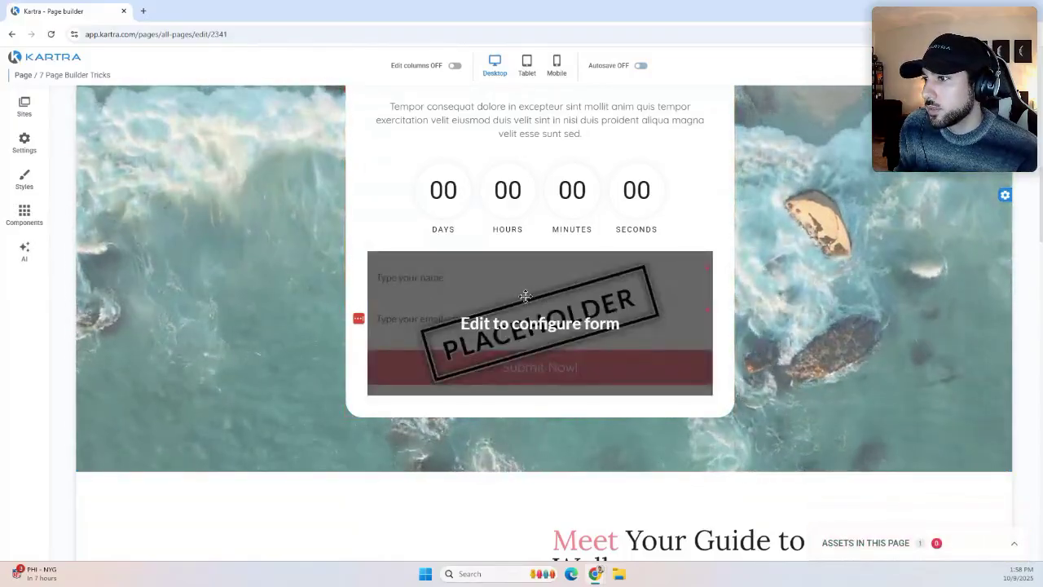
{"action": "scroll", "coordinate": [516, 347], "scroll_direction": "down", "scroll_amount": 1}
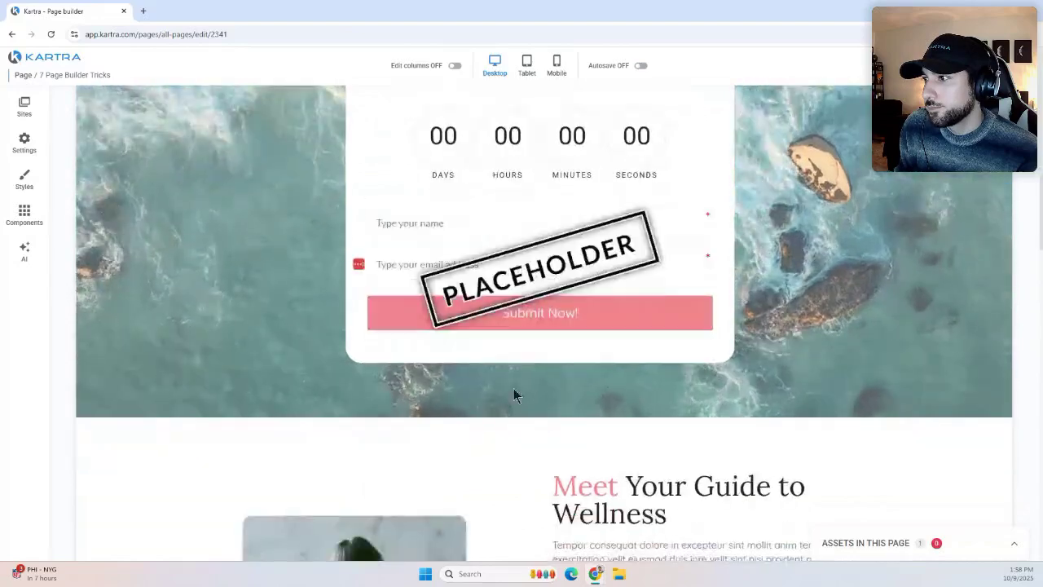
{"action": "scroll", "coordinate": [526, 280], "scroll_direction": "up", "scroll_amount": 1}
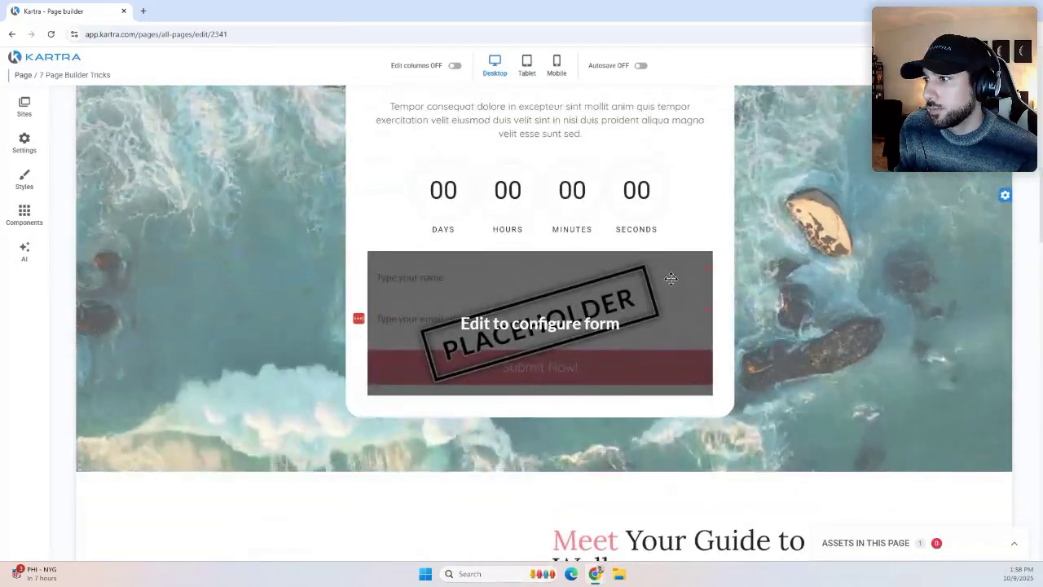
{"action": "scroll", "coordinate": [670, 279], "scroll_direction": "down", "scroll_amount": 2}
{"action": "left_click", "coordinate": [31, 220]}
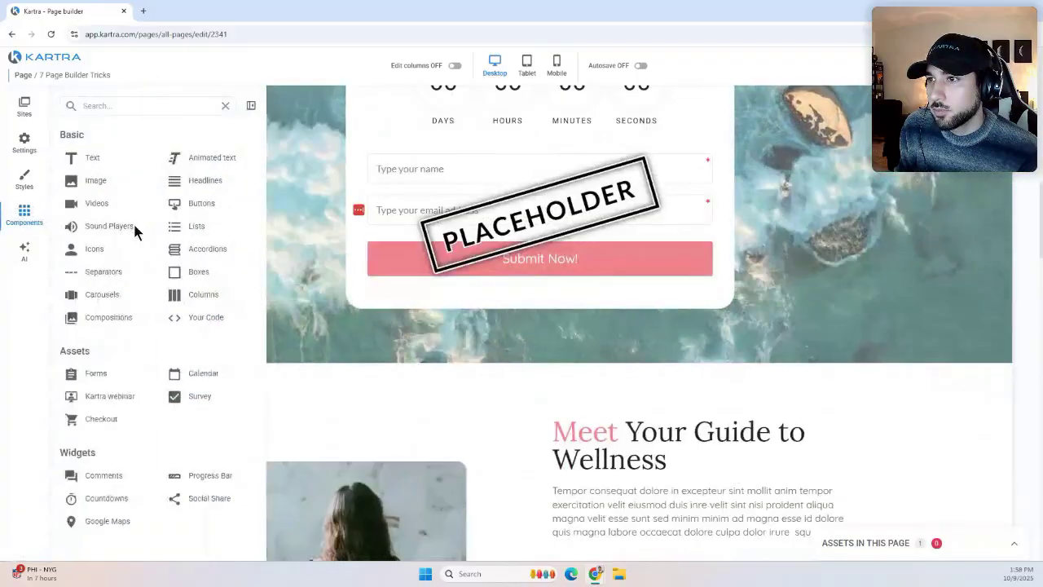
{"action": "scroll", "coordinate": [139, 310], "scroll_direction": "down", "scroll_amount": 1}
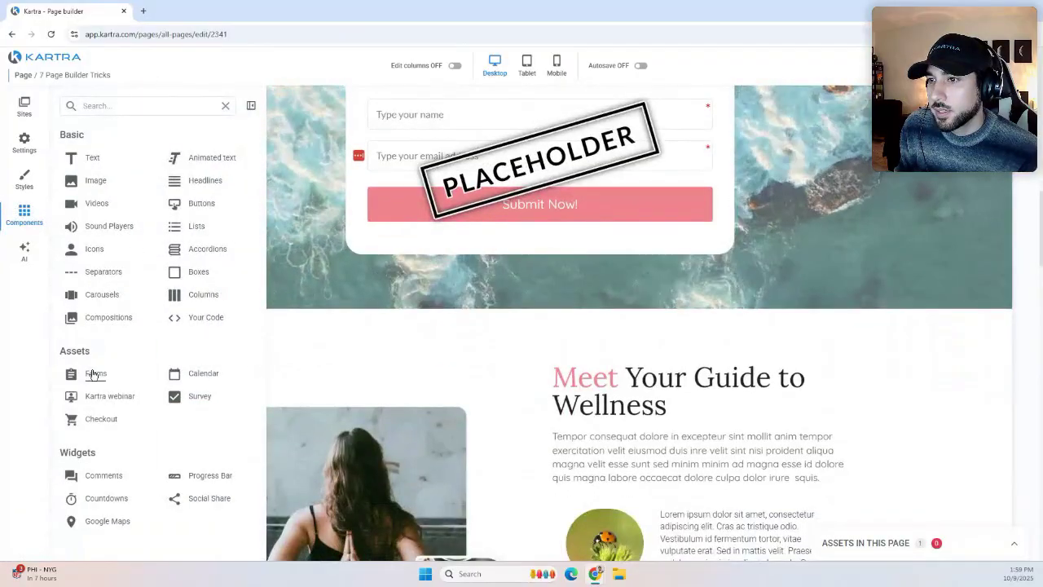
{"action": "left_click", "coordinate": [91, 373]}
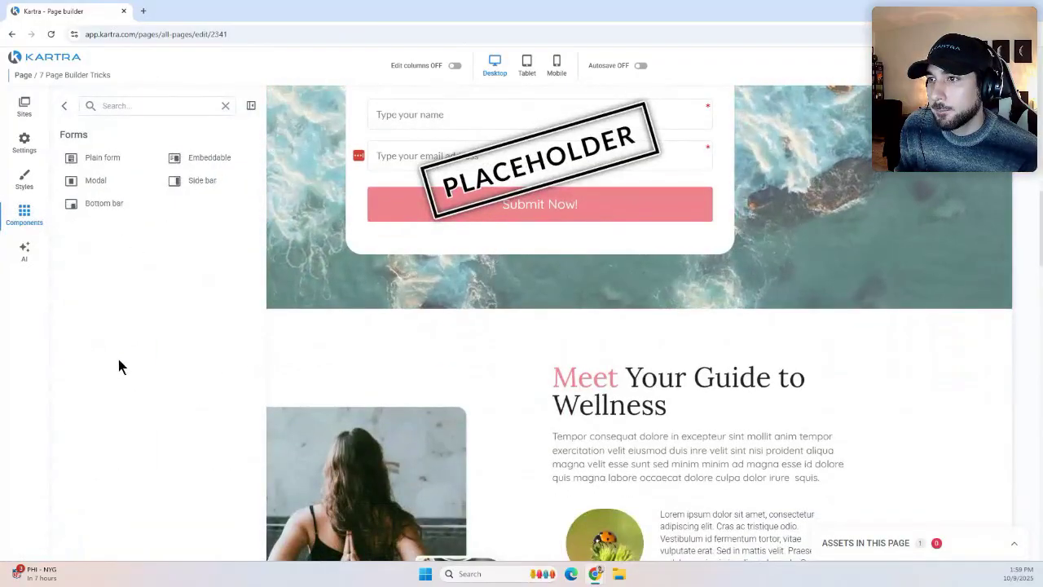
{"action": "left_click", "coordinate": [203, 165]}
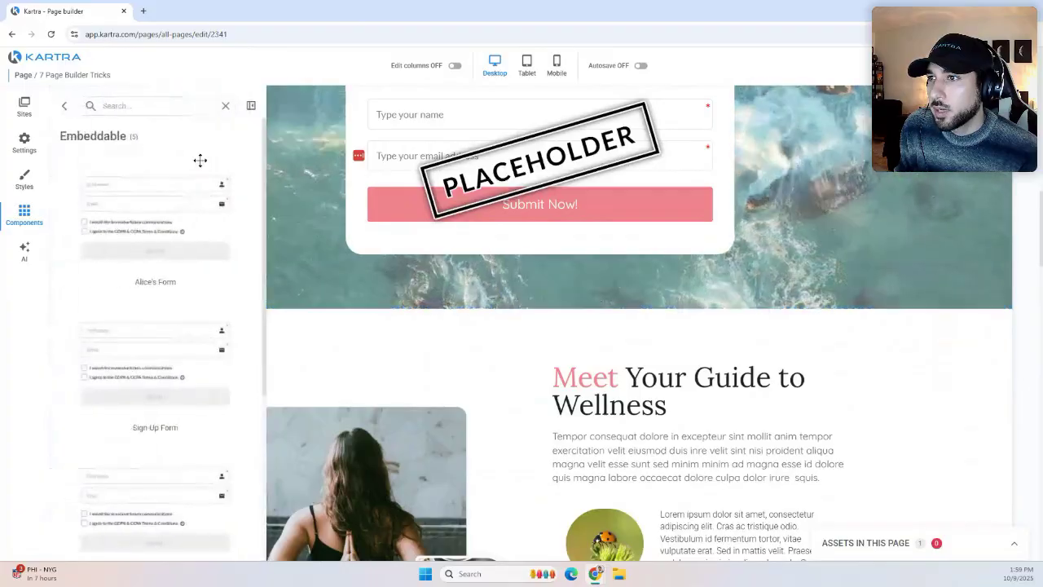
{"action": "left_click_drag", "start_coordinate": [154, 216], "coordinate": [505, 206]}
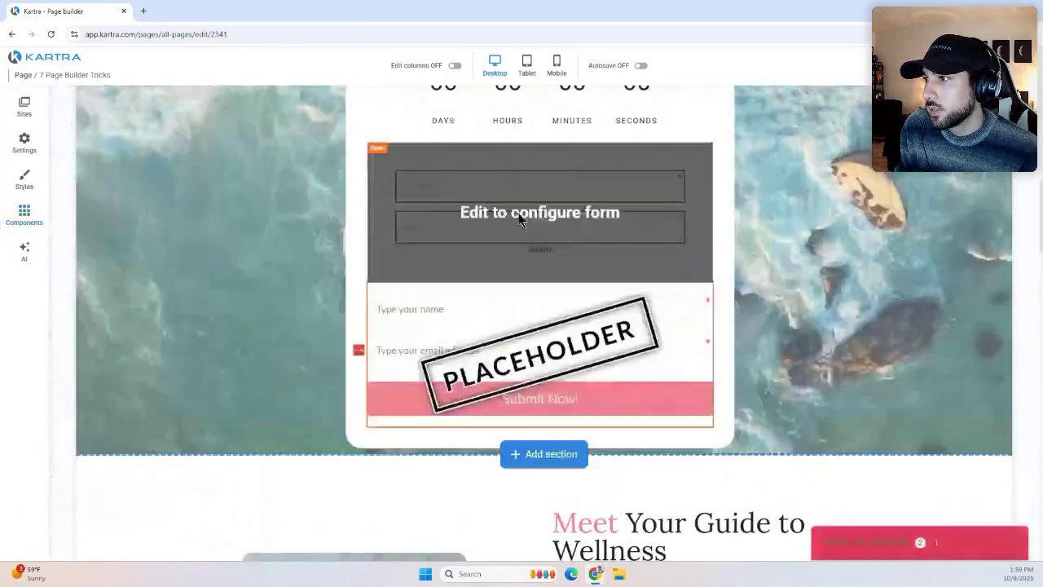
Check the inserted form's Style and Form options, open it in the form builder, and view its opt-in, success page and welcome message settings.
{"action": "left_click", "coordinate": [543, 137]}
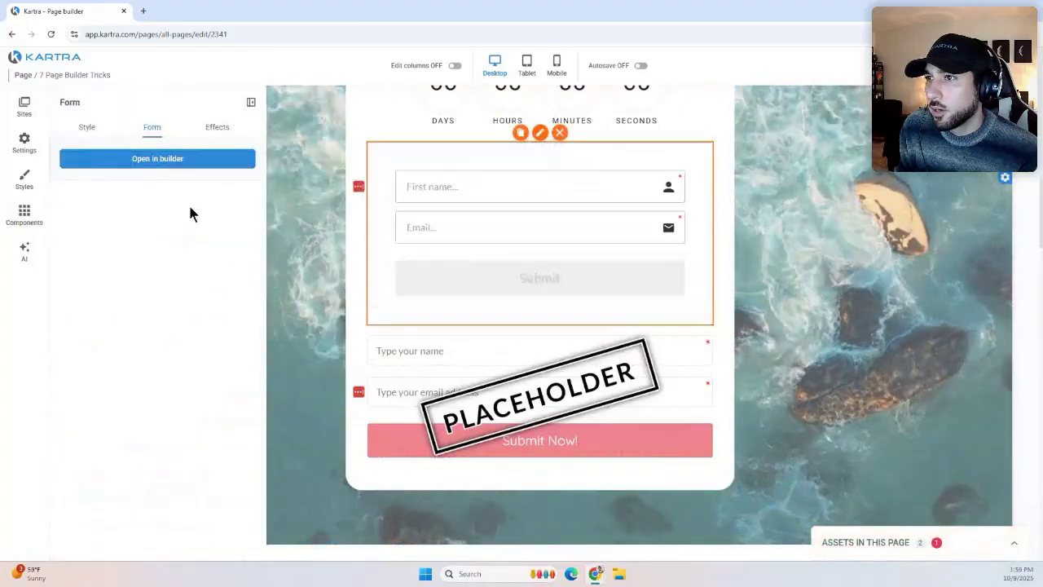
{"action": "left_click", "coordinate": [86, 127]}
{"action": "left_click", "coordinate": [154, 127]}
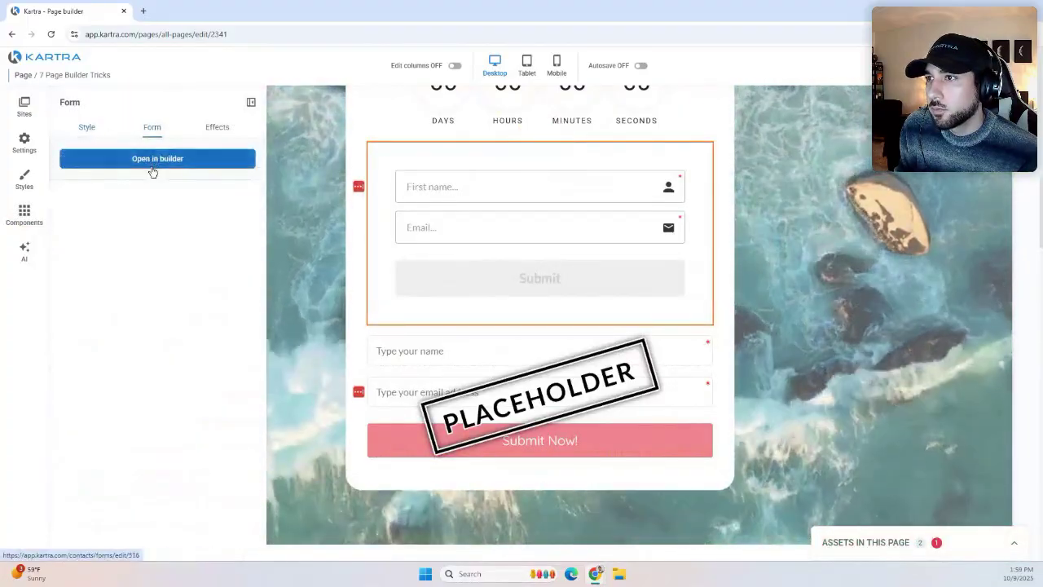
{"action": "left_click", "coordinate": [157, 159]}
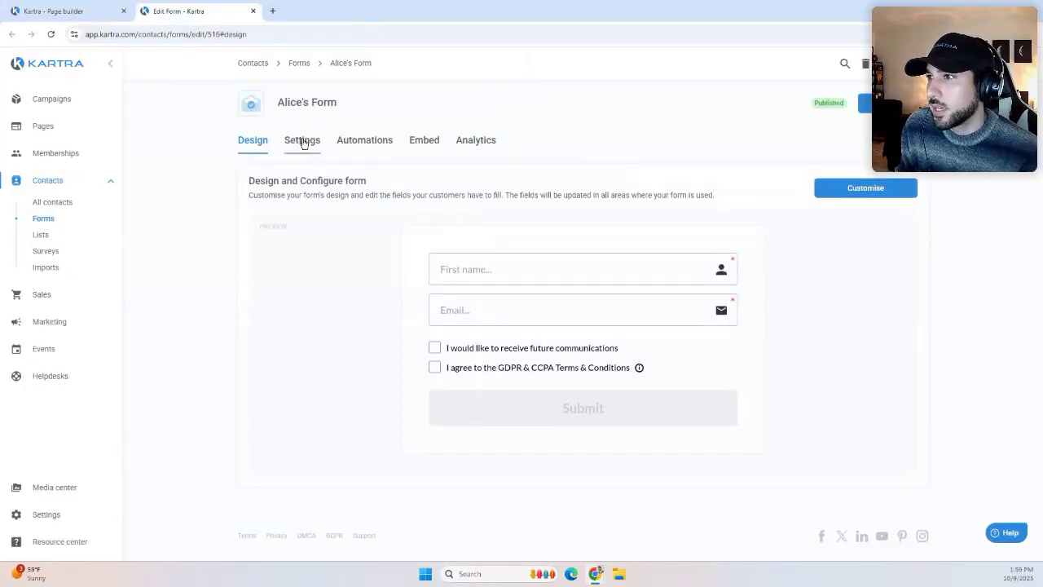
{"action": "left_click", "coordinate": [303, 140]}
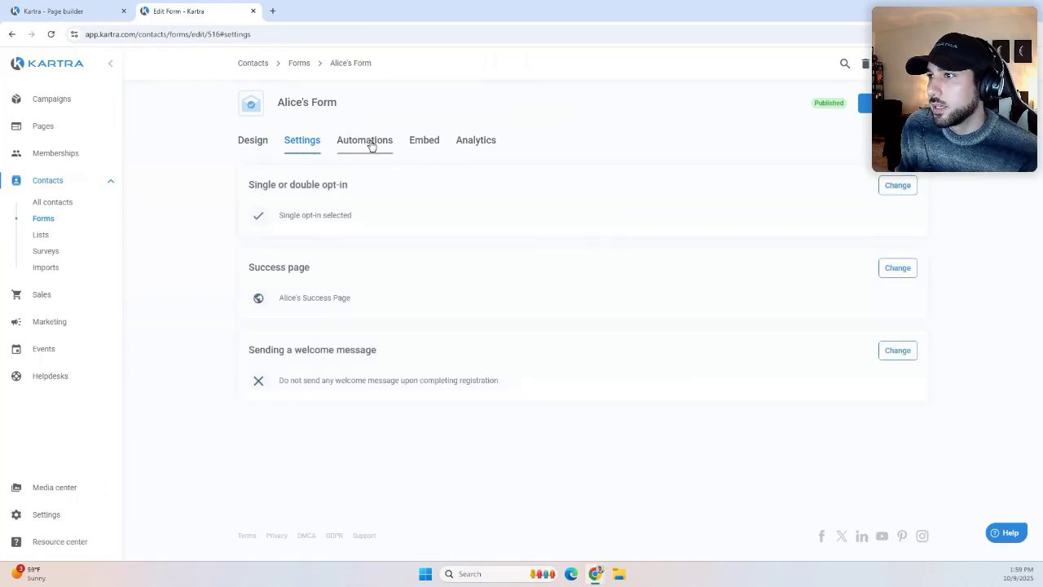
Return to the page builder tab and delete the embedded form inserted above the placeholder form in the countdown section.
{"action": "left_click", "coordinate": [253, 140]}
{"action": "left_click", "coordinate": [57, 11]}
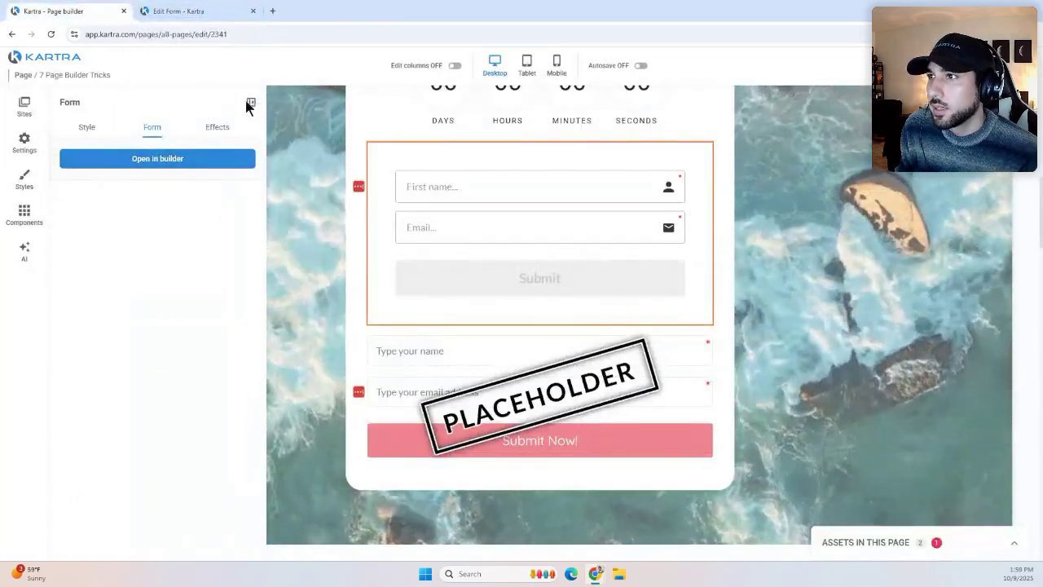
{"action": "left_click", "coordinate": [251, 102]}
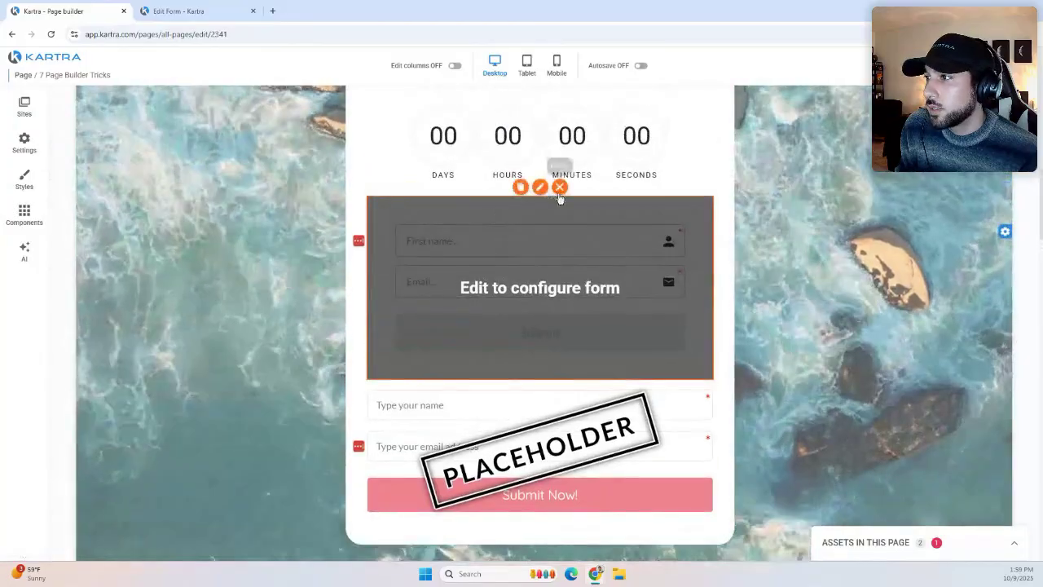
{"action": "left_click", "coordinate": [557, 187]}
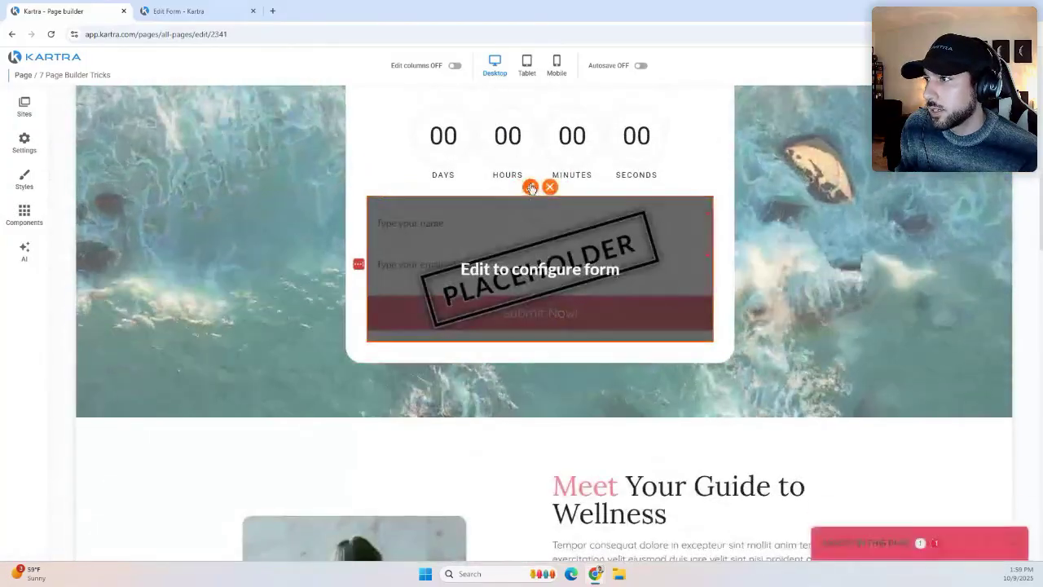
{"action": "left_click", "coordinate": [530, 187]}
{"action": "left_click", "coordinate": [24, 213]}
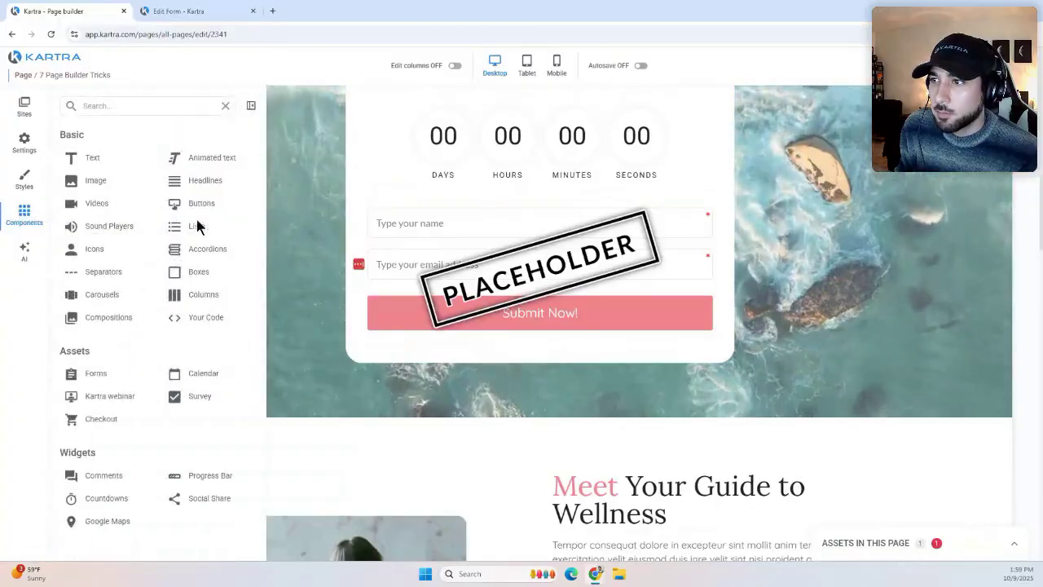
Set the link of the Learn More button in the guide section to pop an opt-in form.
{"action": "scroll", "coordinate": [313, 248], "scroll_direction": "down", "scroll_amount": 3}
{"action": "left_click", "coordinate": [482, 284]}
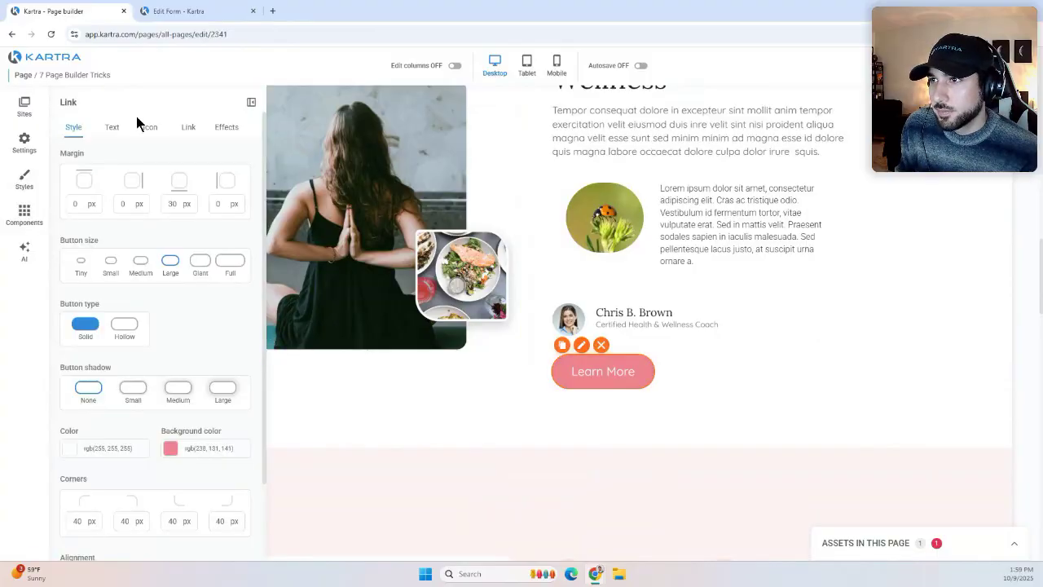
{"action": "left_click", "coordinate": [187, 127]}
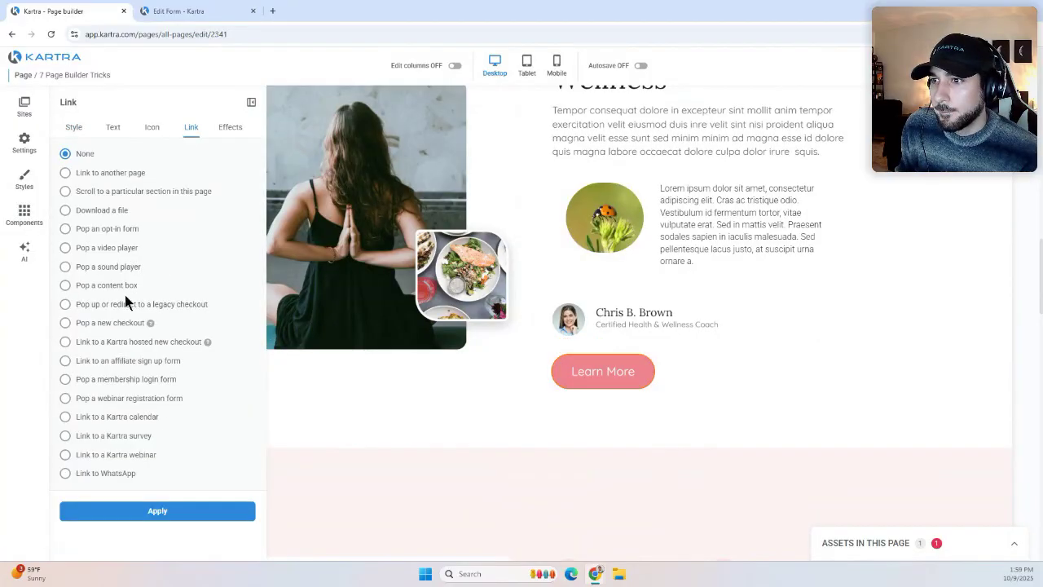
{"action": "left_click", "coordinate": [65, 232]}
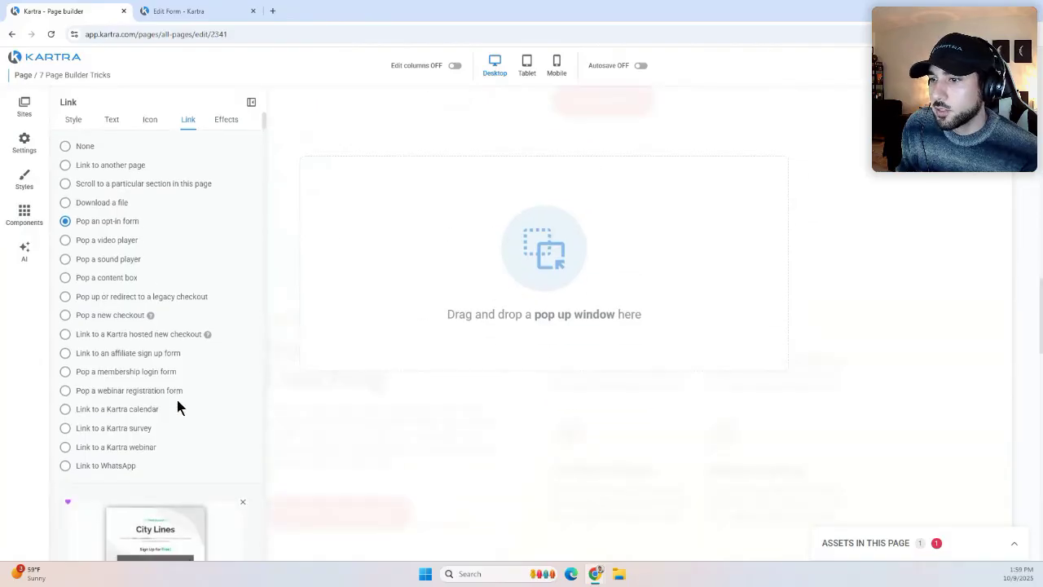
Browse the opt-in pop-up templates and place the saved City Lines design in the pop-up window area.
{"action": "scroll", "coordinate": [178, 407], "scroll_direction": "down", "scroll_amount": 5}
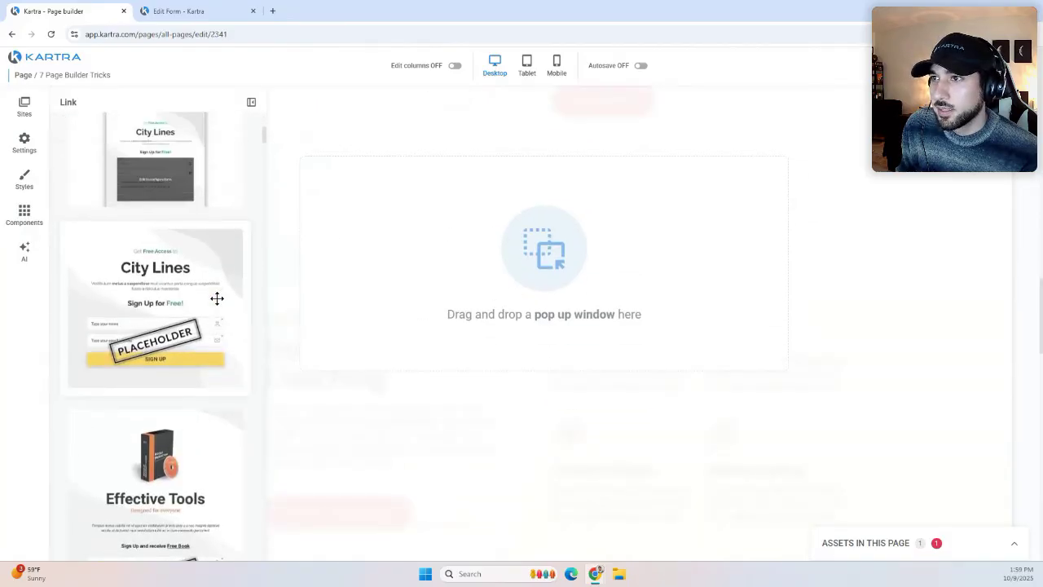
{"action": "scroll", "coordinate": [198, 256], "scroll_direction": "up", "scroll_amount": 1}
{"action": "scroll", "coordinate": [158, 284], "scroll_direction": "down", "scroll_amount": 4}
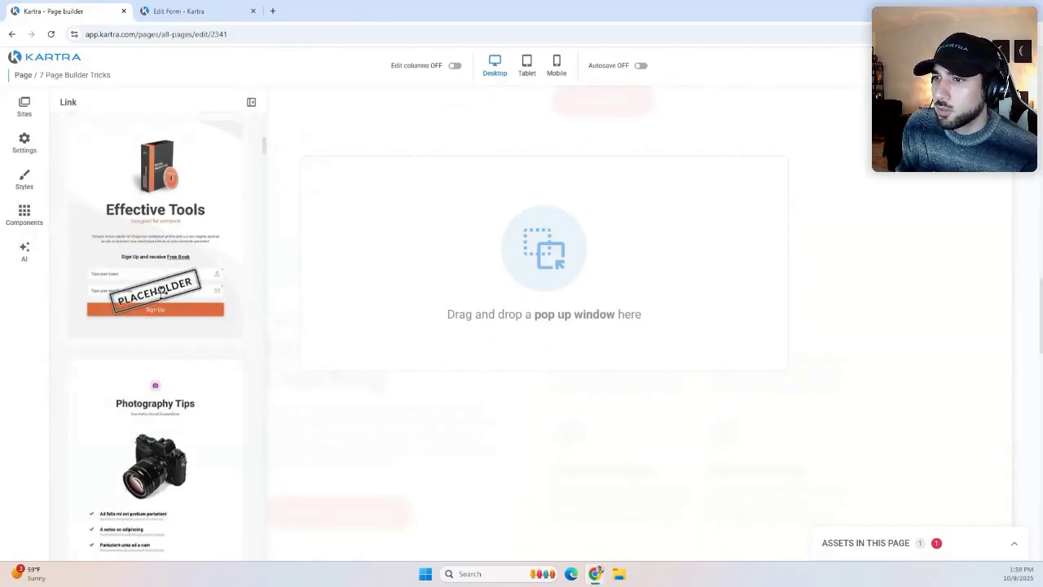
{"action": "scroll", "coordinate": [160, 295], "scroll_direction": "down", "scroll_amount": 7}
{"action": "scroll", "coordinate": [163, 301], "scroll_direction": "up", "scroll_amount": 6}
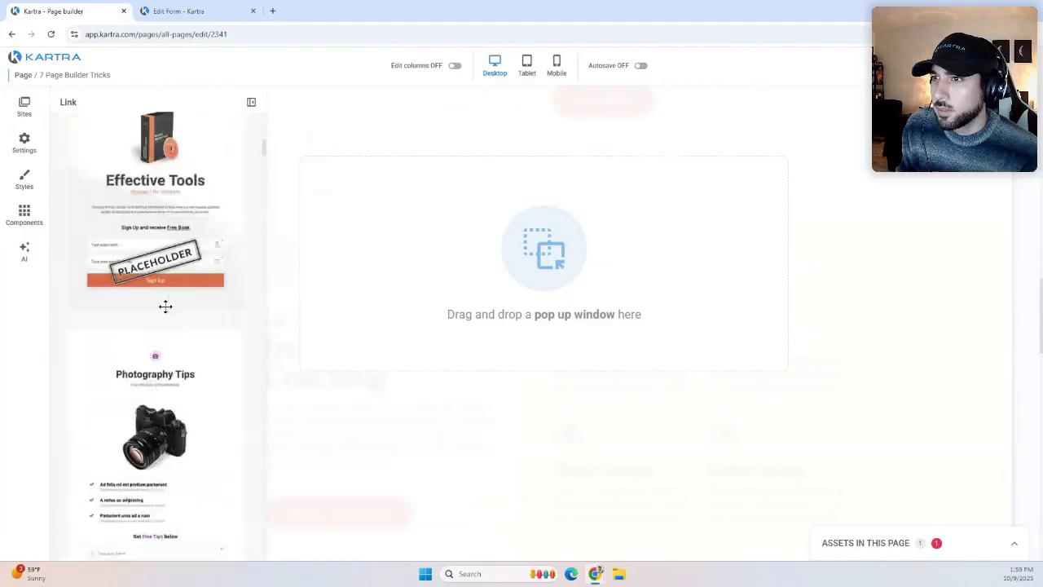
{"action": "scroll", "coordinate": [165, 306], "scroll_direction": "up", "scroll_amount": 5}
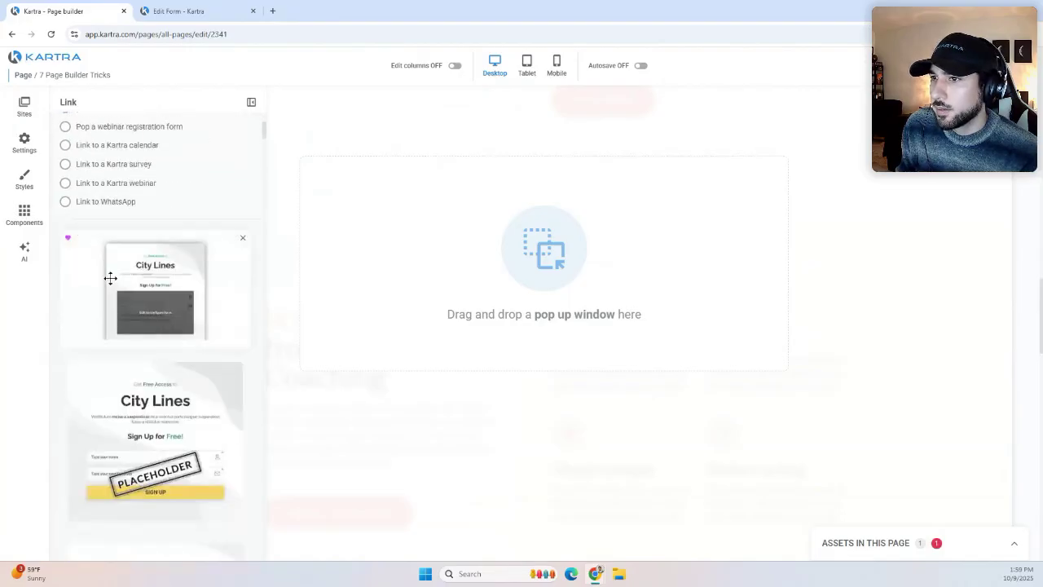
{"action": "left_click_drag", "start_coordinate": [511, 314], "coordinate": [559, 223]}
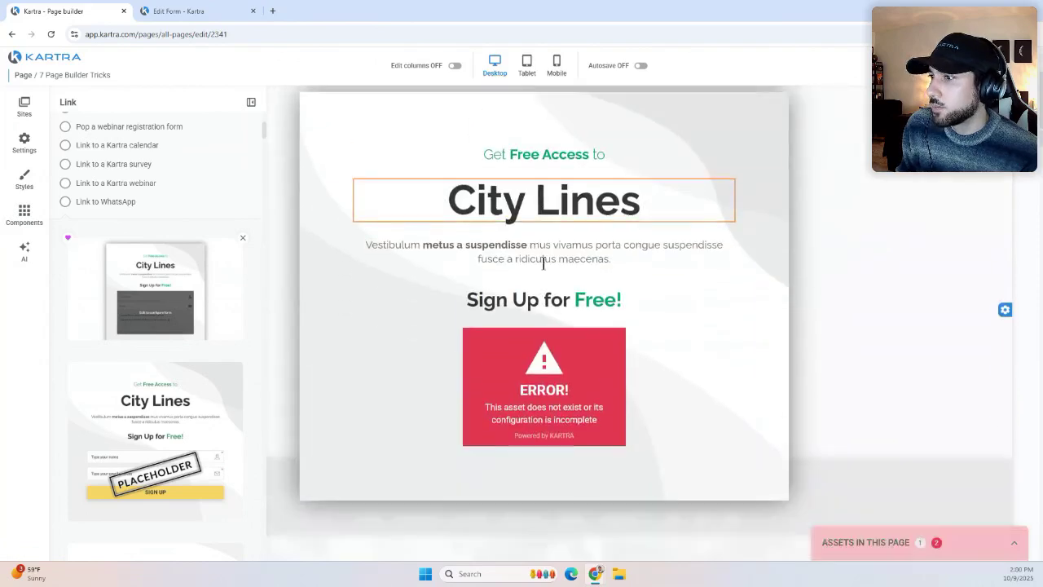
Replace the incomplete form in the City Lines pop-up with the saved opt-in form previously opened in the form builder, and apply it.
{"action": "left_click", "coordinate": [527, 424]}
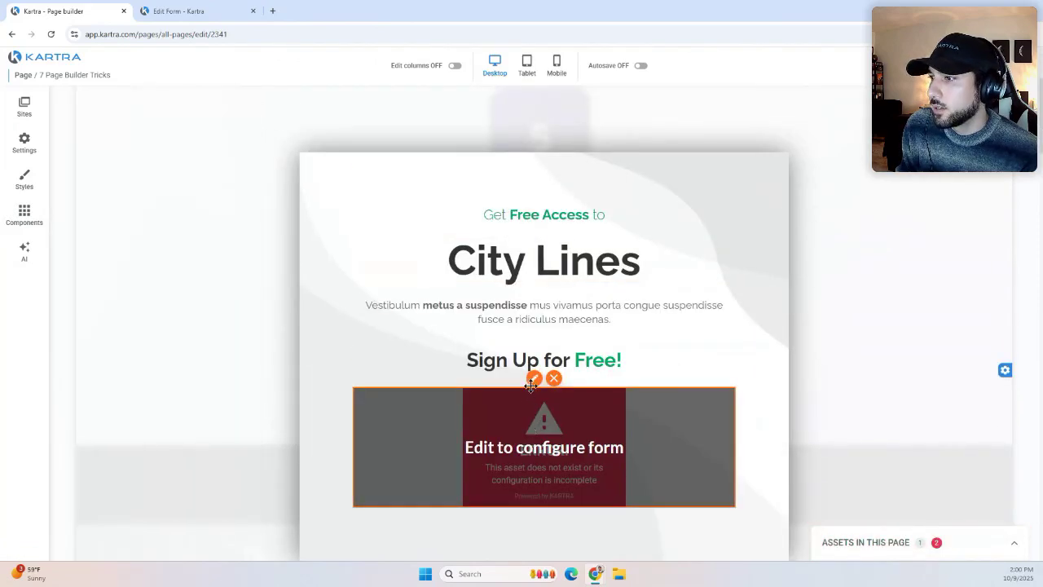
{"action": "left_click", "coordinate": [494, 459]}
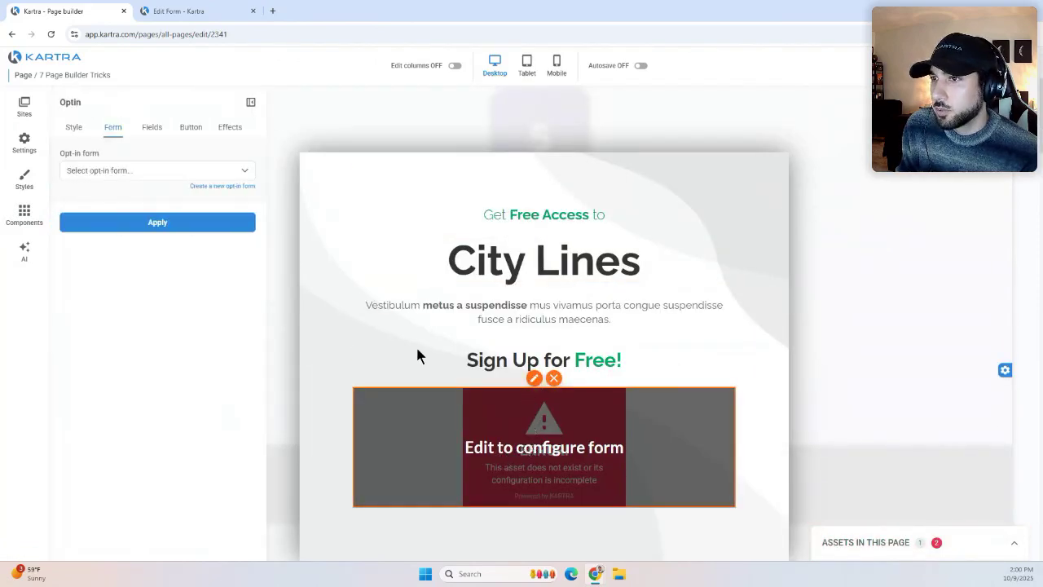
{"action": "left_click", "coordinate": [103, 170]}
{"action": "left_click", "coordinate": [112, 217]}
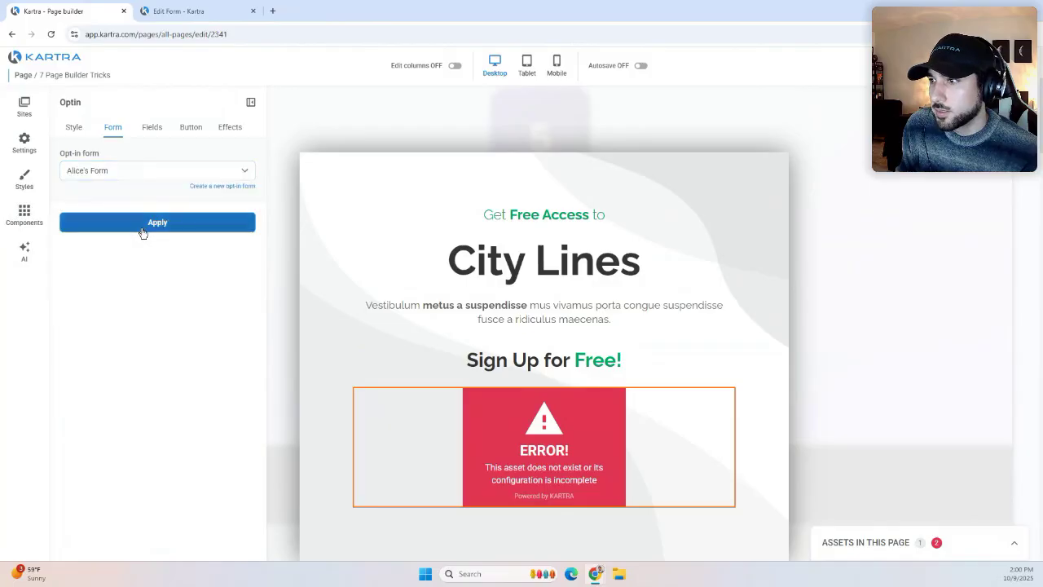
{"action": "left_click", "coordinate": [113, 223]}
{"action": "scroll", "coordinate": [415, 277], "scroll_direction": "down", "scroll_amount": 1}
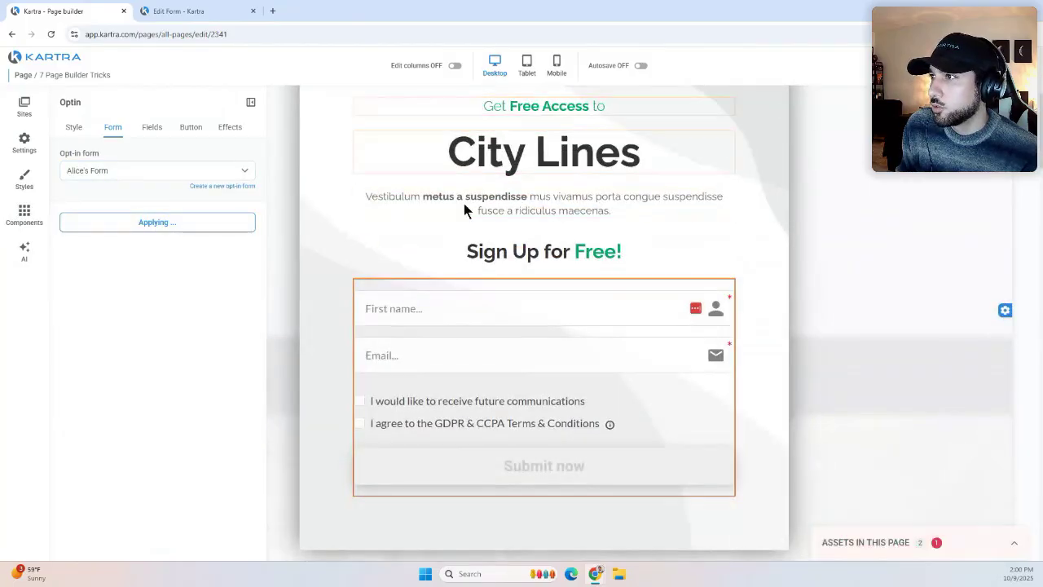
{"action": "left_click", "coordinate": [252, 104]}
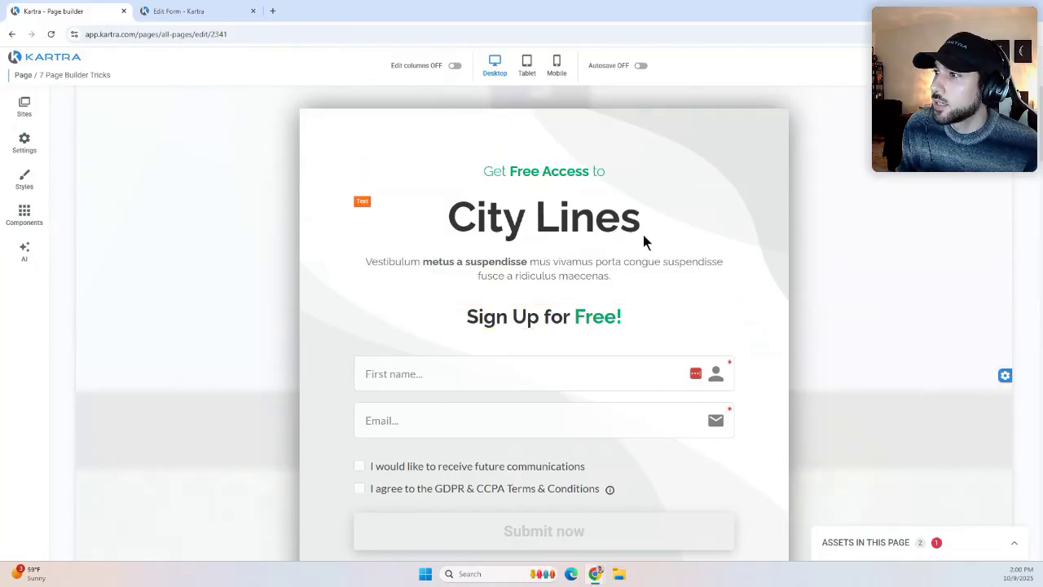
{"action": "scroll", "coordinate": [794, 285], "scroll_direction": "down", "scroll_amount": 1}
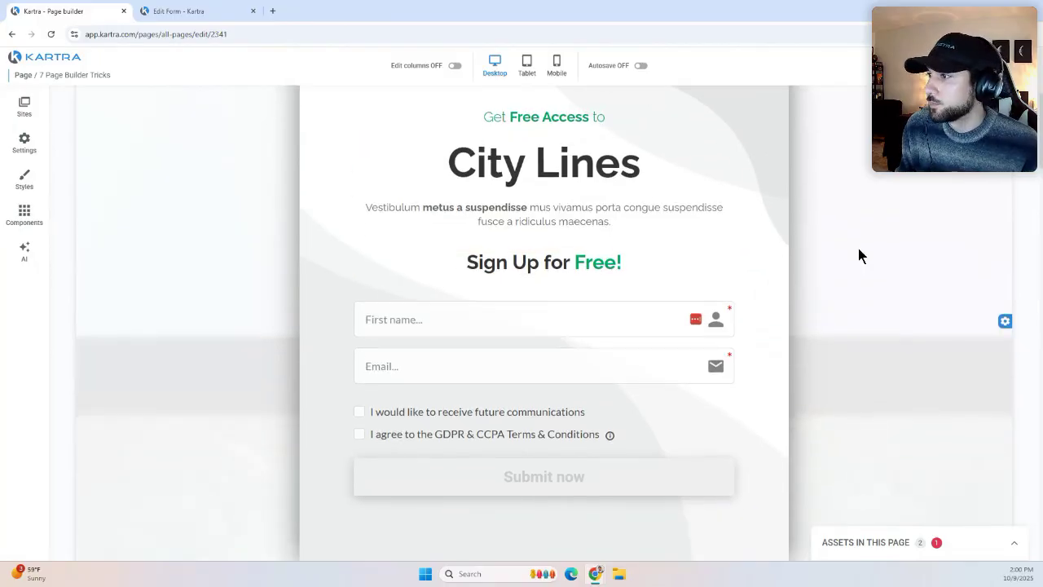
{"action": "scroll", "coordinate": [865, 256], "scroll_direction": "up", "scroll_amount": 1}
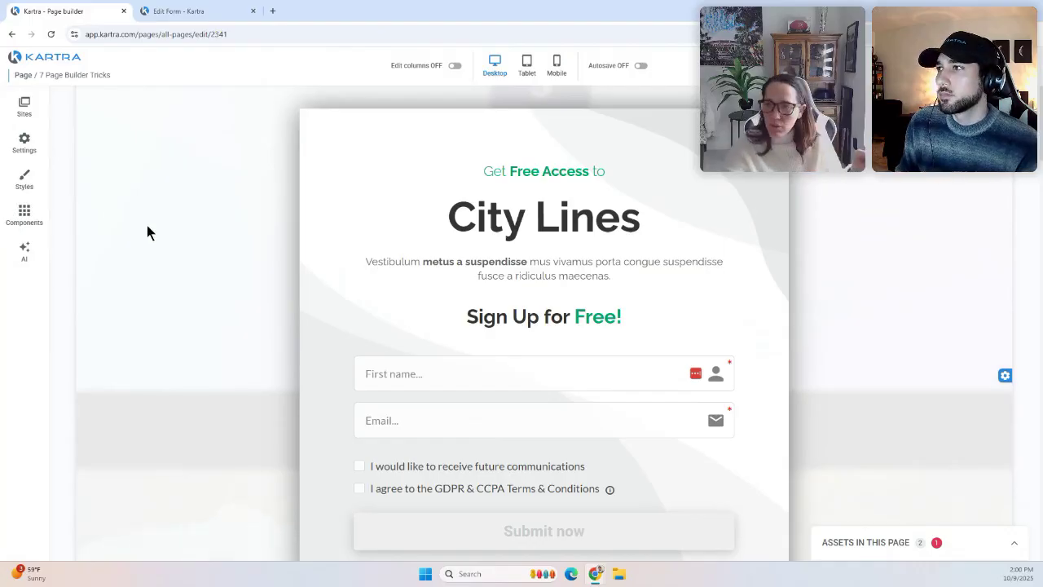
Leave the pop-up and view the Plain form designs among the Forms components.
{"action": "left_click", "coordinate": [25, 213]}
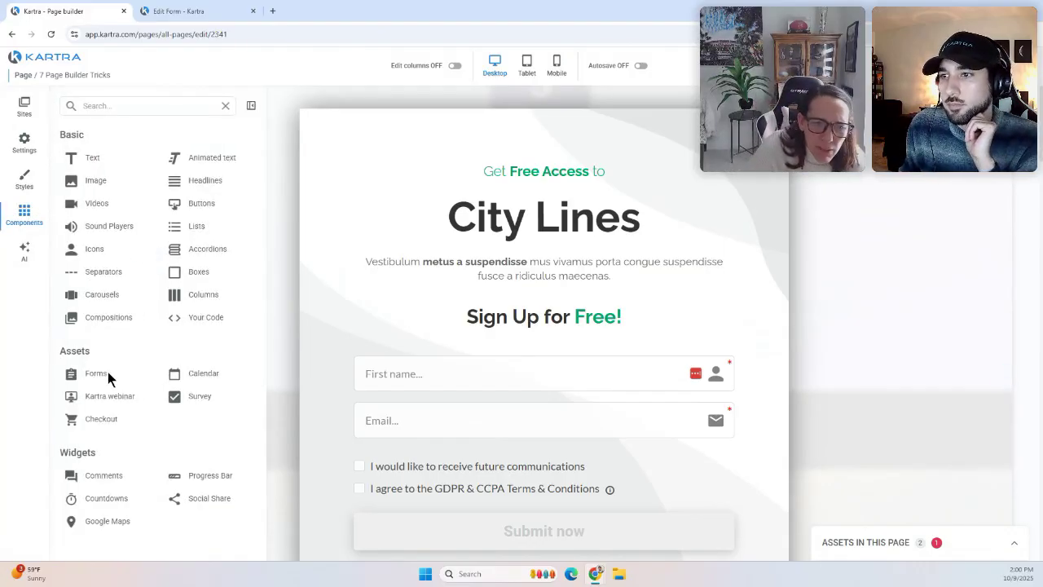
{"action": "left_click", "coordinate": [106, 373]}
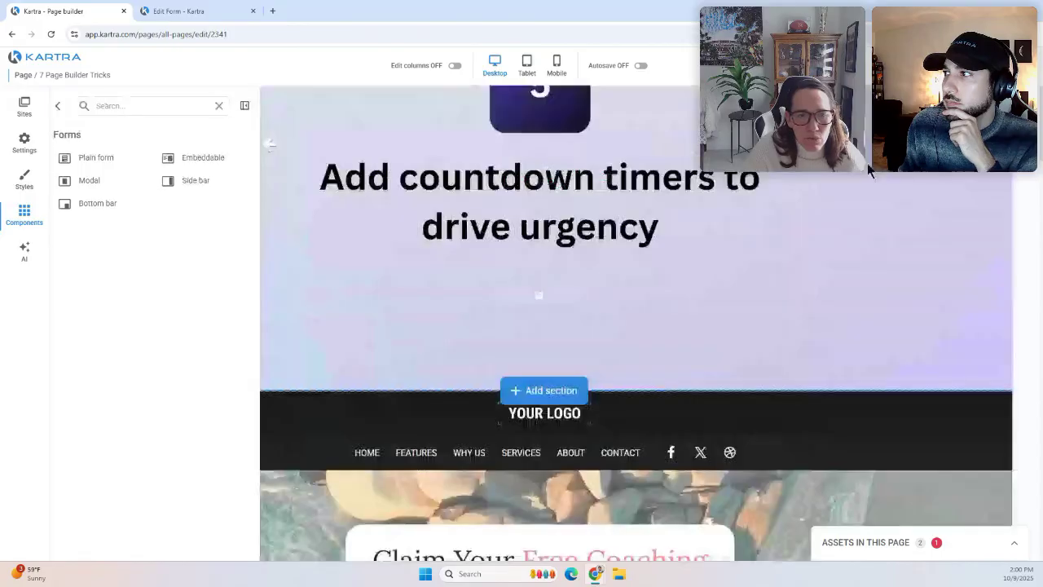
{"action": "left_click", "coordinate": [41, 228]}
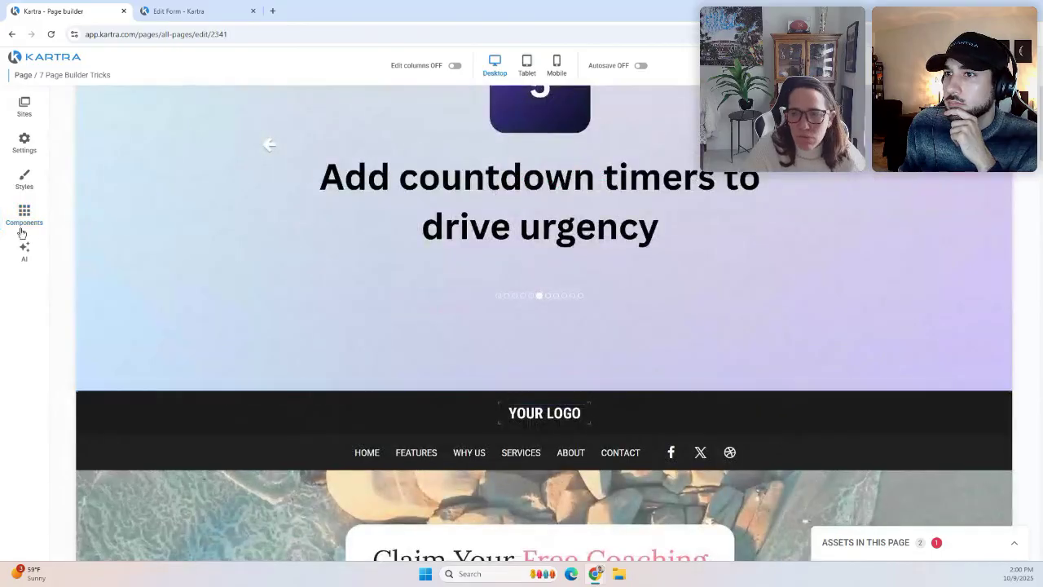
{"action": "left_click", "coordinate": [40, 224]}
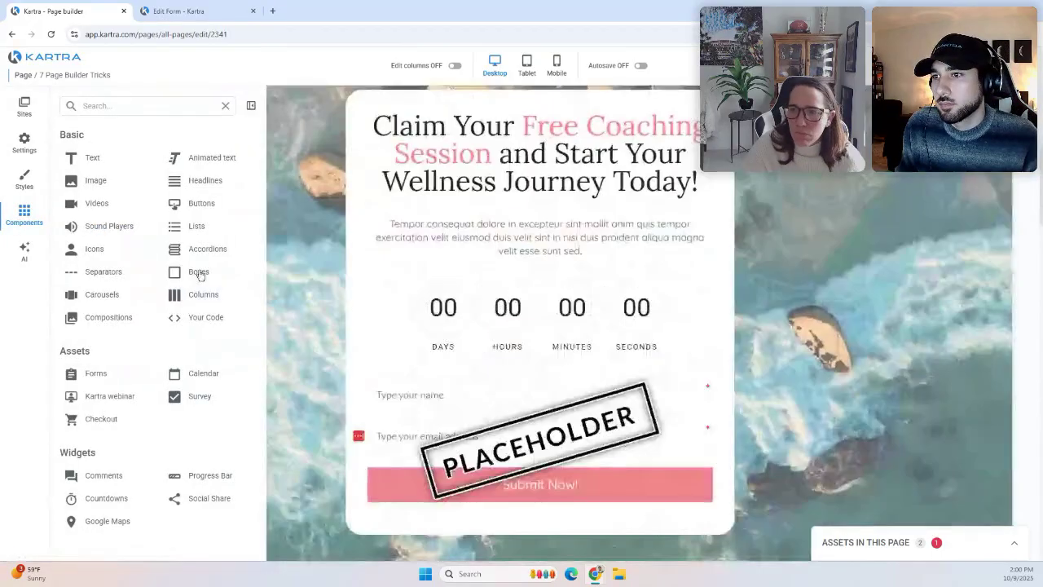
{"action": "left_click", "coordinate": [96, 373]}
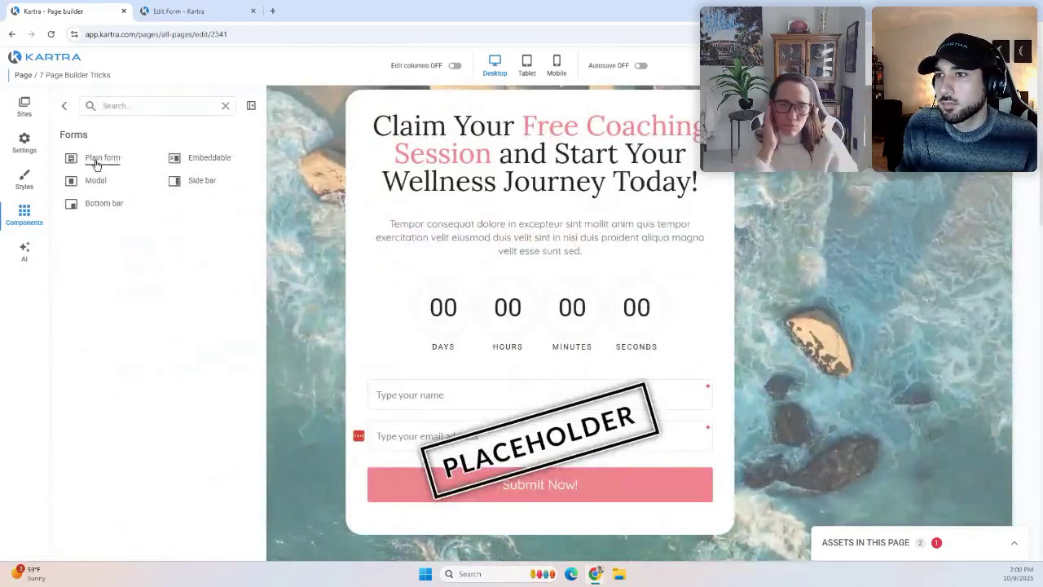
{"action": "left_click", "coordinate": [96, 160]}
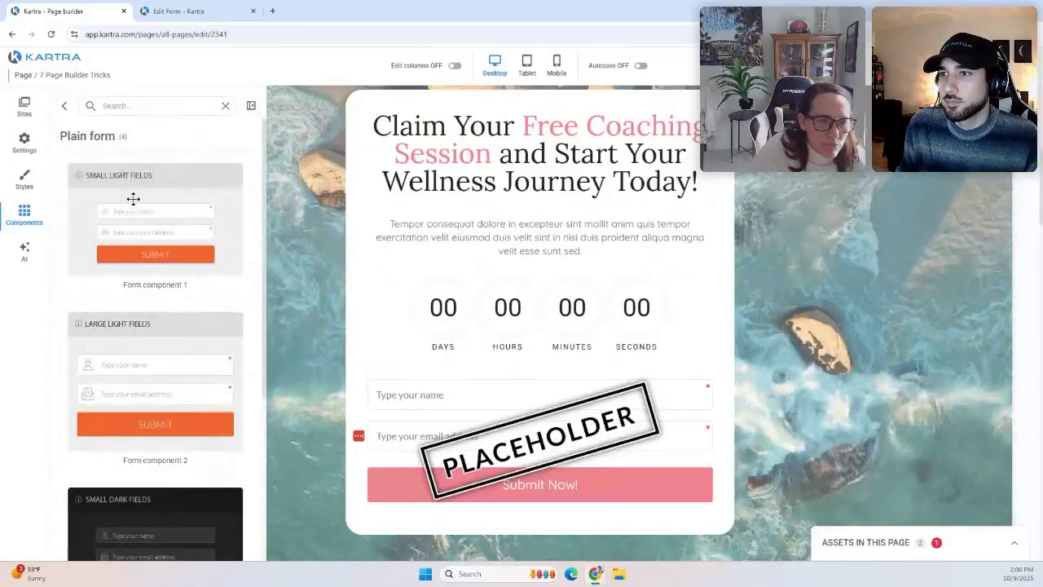
{"action": "left_click", "coordinate": [62, 105]}
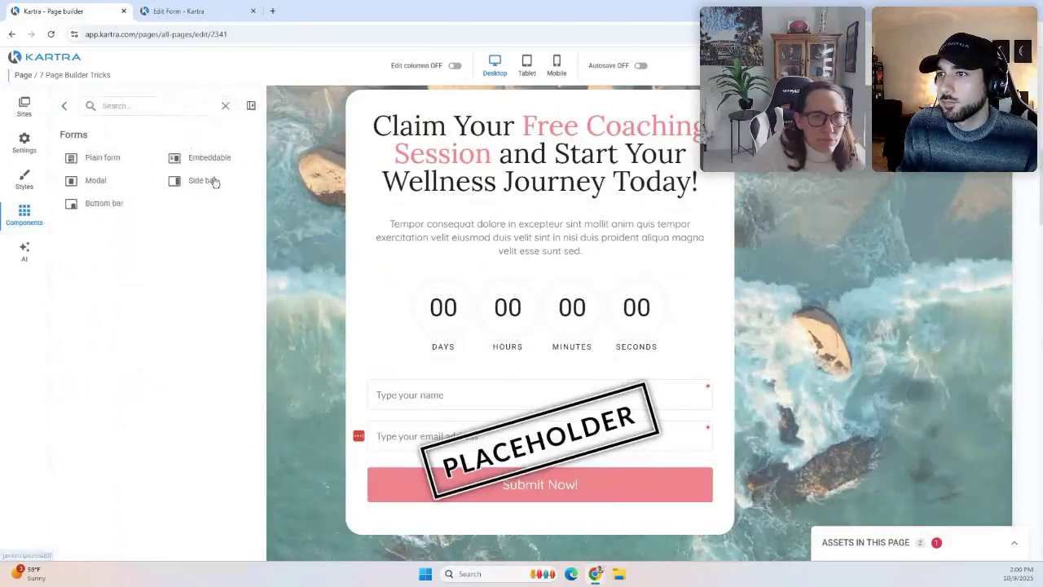
Insert a saved form from the Embeddable components between the countdown and the placeholder form.
{"action": "left_click", "coordinate": [206, 160]}
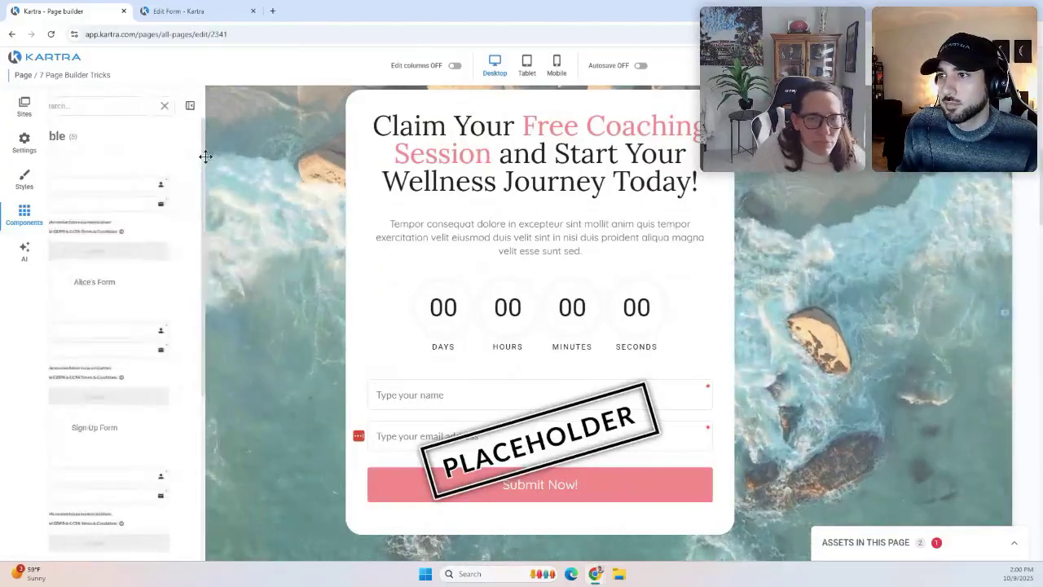
{"action": "scroll", "coordinate": [167, 197], "scroll_direction": "down", "scroll_amount": 3}
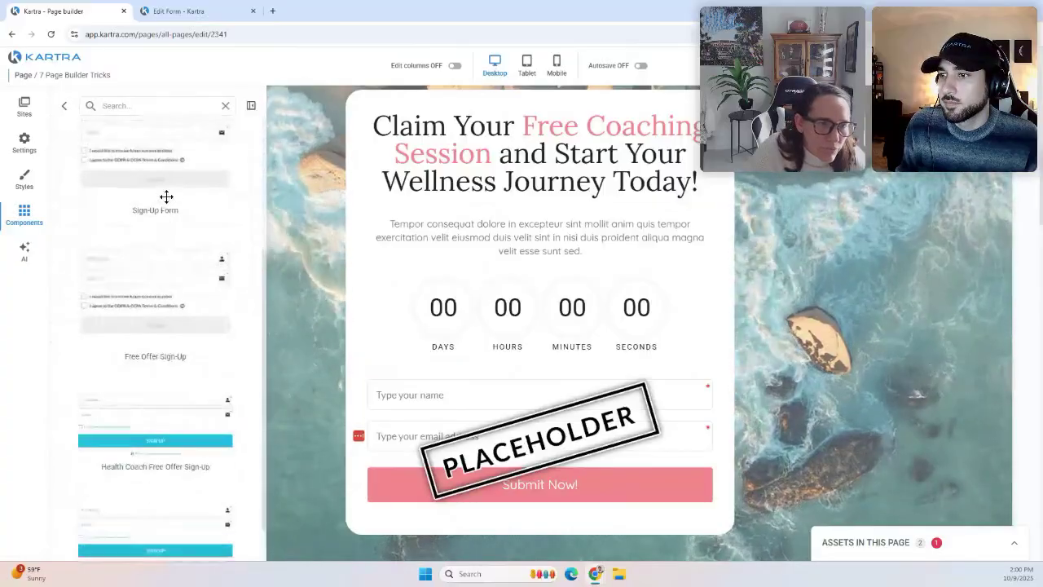
{"action": "scroll", "coordinate": [166, 195], "scroll_direction": "up", "scroll_amount": 2}
{"action": "left_click_drag", "start_coordinate": [127, 236], "coordinate": [520, 432]}
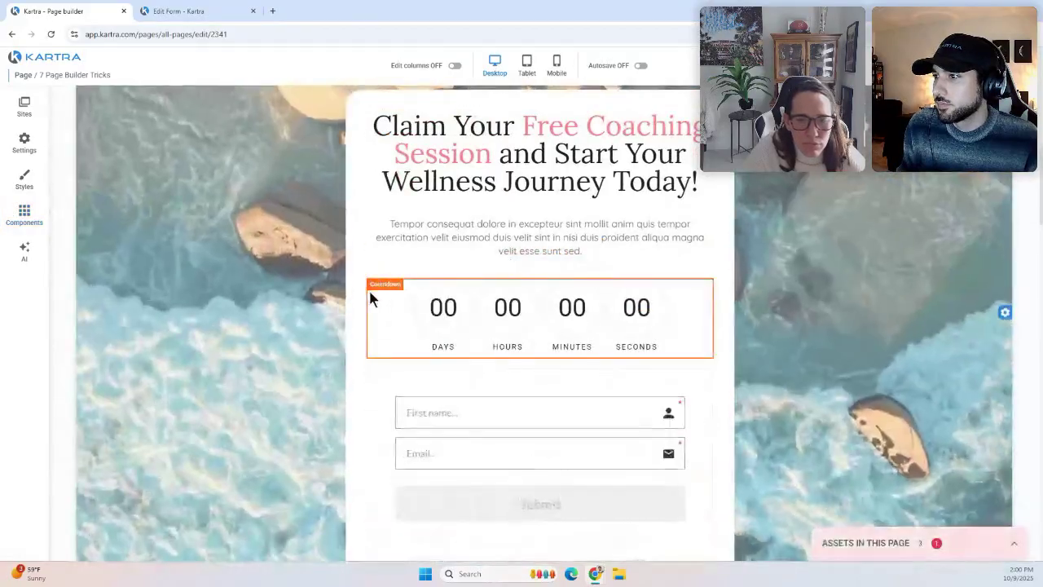
{"action": "scroll", "coordinate": [370, 308], "scroll_direction": "down", "scroll_amount": 2}
{"action": "scroll", "coordinate": [370, 308], "scroll_direction": "down", "scroll_amount": 1}
Open the inserted embeddable form's Form options, then delete that form from the countdown section.
{"action": "mouse_move", "coordinate": [544, 202]}
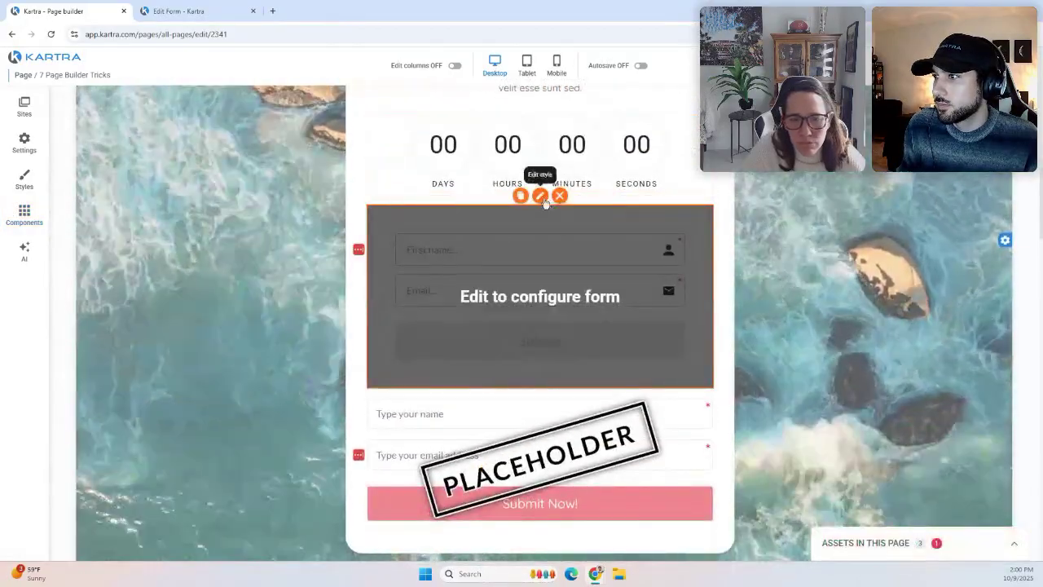
{"action": "left_click", "coordinate": [540, 196]}
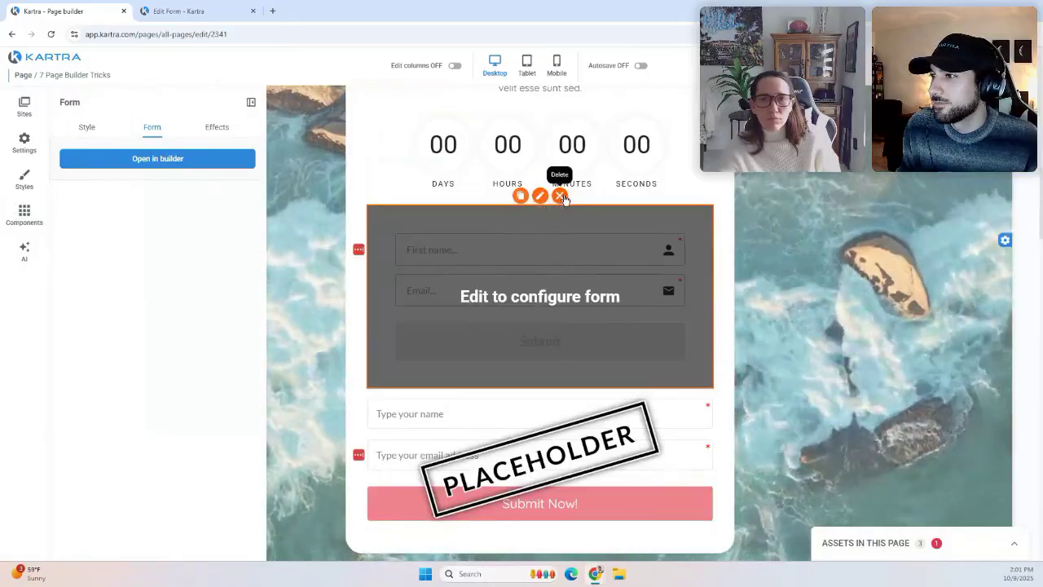
{"action": "left_click", "coordinate": [559, 195]}
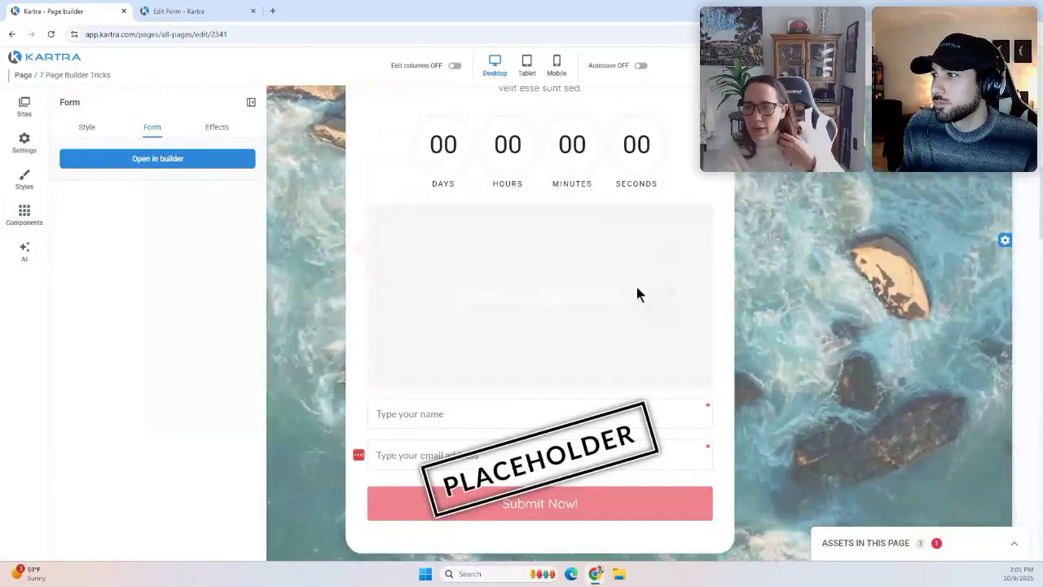
{"action": "scroll", "coordinate": [259, 241], "scroll_direction": "up", "scroll_amount": 3}
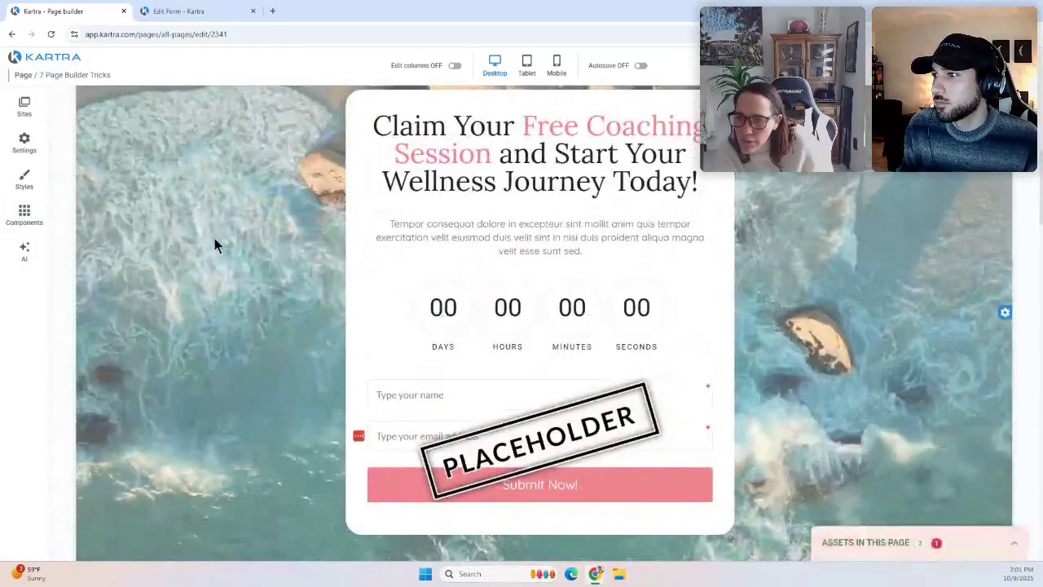
{"action": "scroll", "coordinate": [216, 234], "scroll_direction": "up", "scroll_amount": 2}
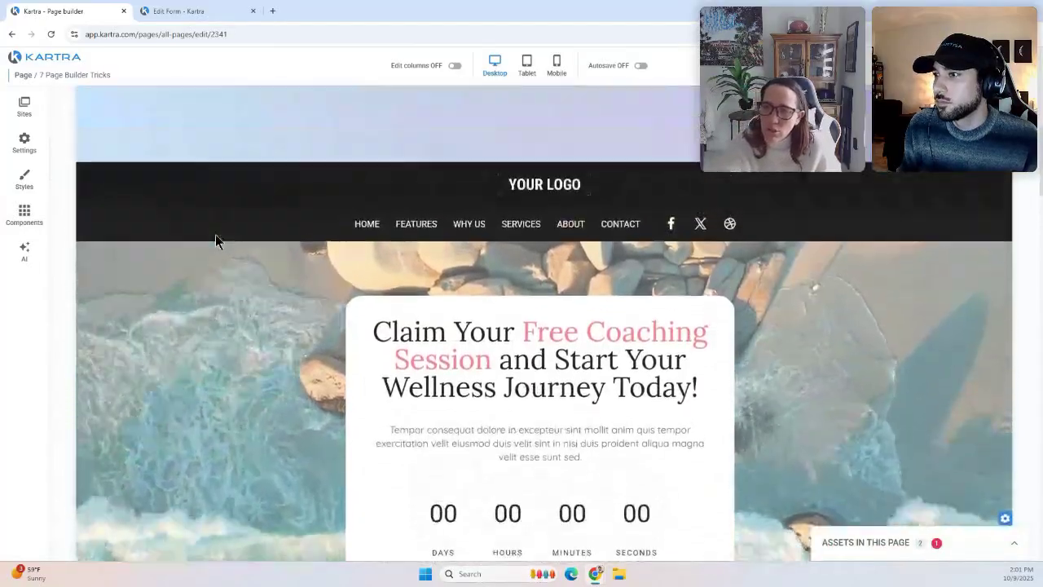
{"action": "scroll", "coordinate": [215, 236], "scroll_direction": "down", "scroll_amount": 3}
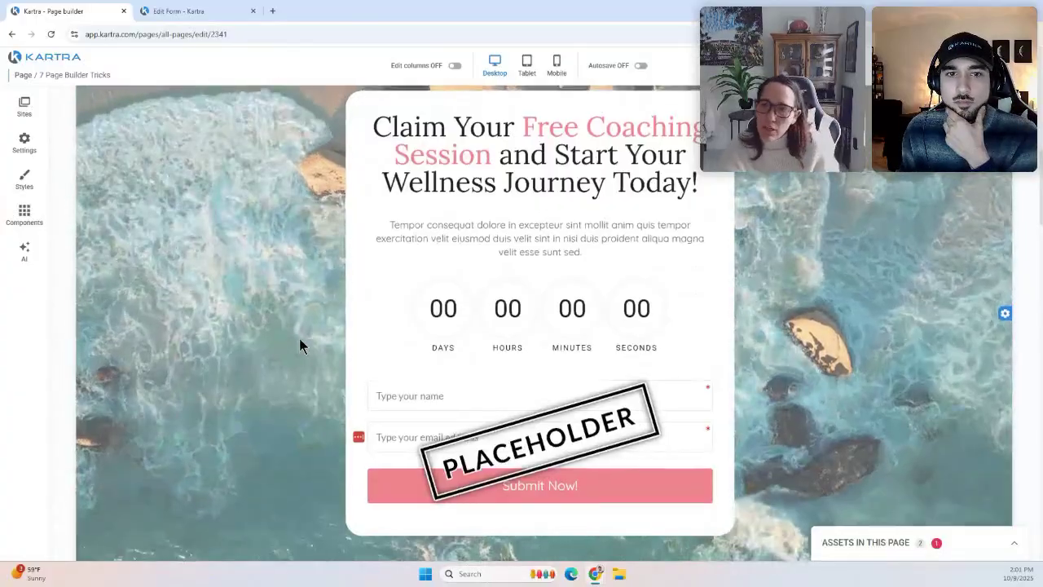
Return to the Learn Kartra Live slider above the countdown section and advance it to the Time for Q&A slide.
{"action": "scroll", "coordinate": [299, 338], "scroll_direction": "up", "scroll_amount": 1}
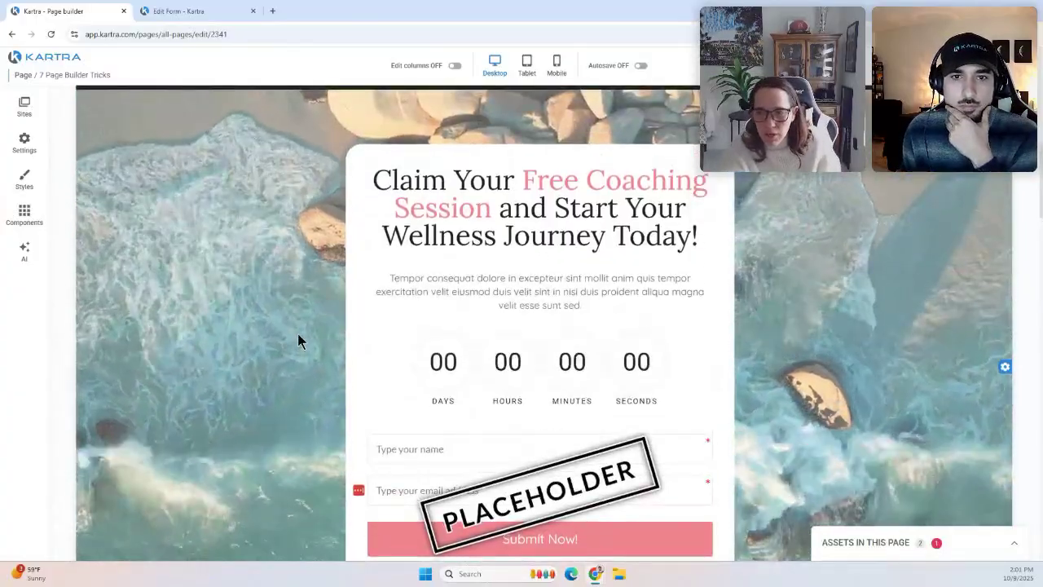
{"action": "scroll", "coordinate": [325, 314], "scroll_direction": "up", "scroll_amount": 5}
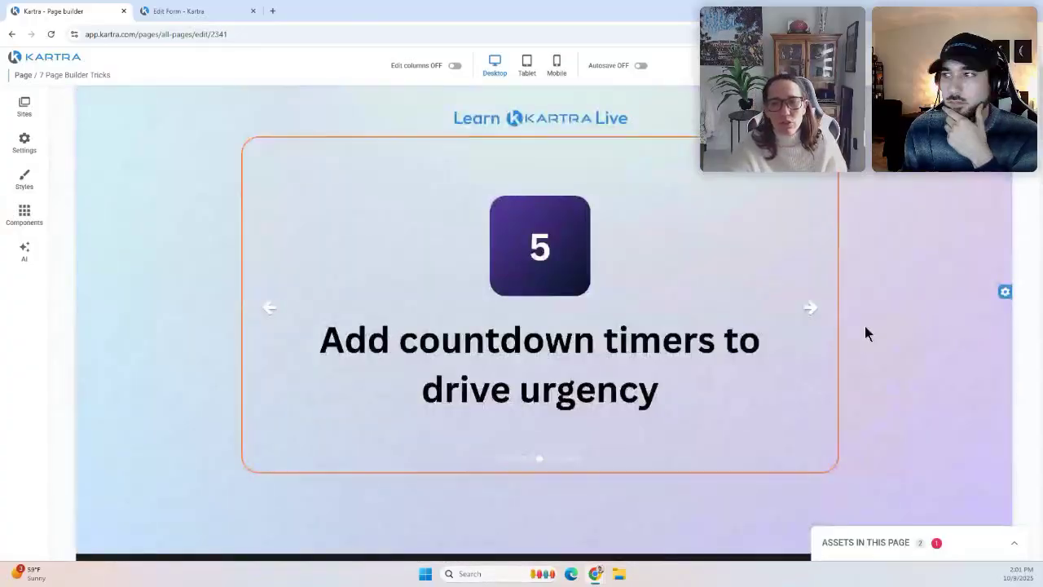
{"action": "left_click", "coordinate": [811, 312]}
{"action": "left_click", "coordinate": [811, 311]}
{"action": "left_click", "coordinate": [811, 311]}
{"action": "left_click", "coordinate": [810, 311]}
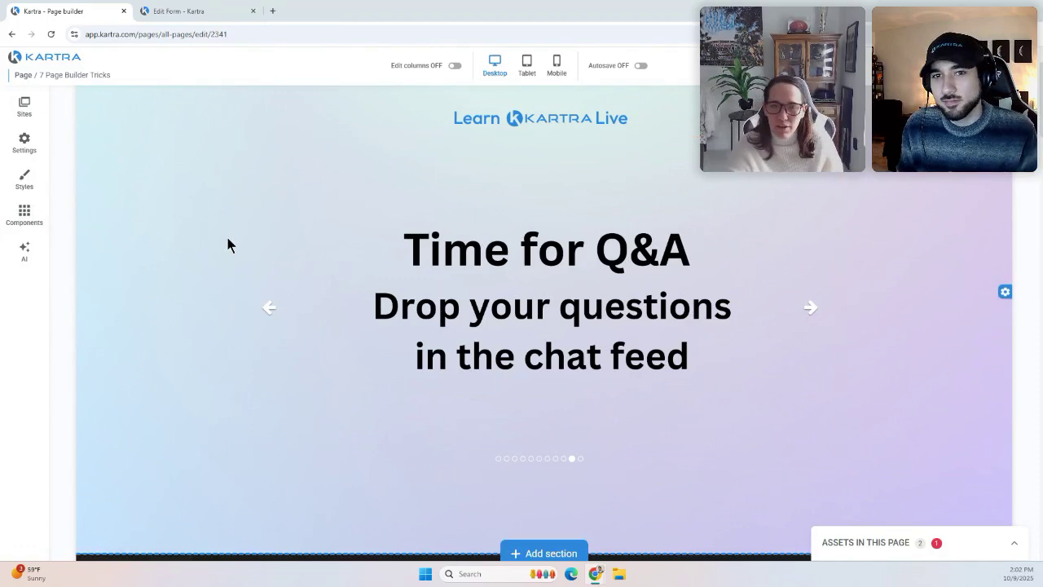
Select the large yoga image in the Meet Your Guide to Wellness section.
{"action": "scroll", "coordinate": [229, 242], "scroll_direction": "down", "scroll_amount": 3}
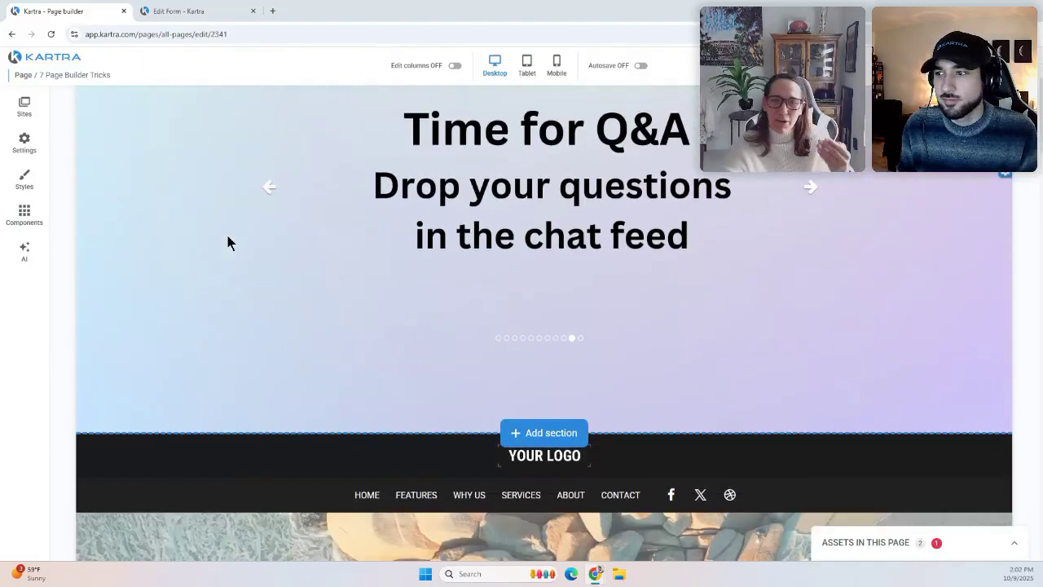
{"action": "scroll", "coordinate": [228, 238], "scroll_direction": "down", "scroll_amount": 7}
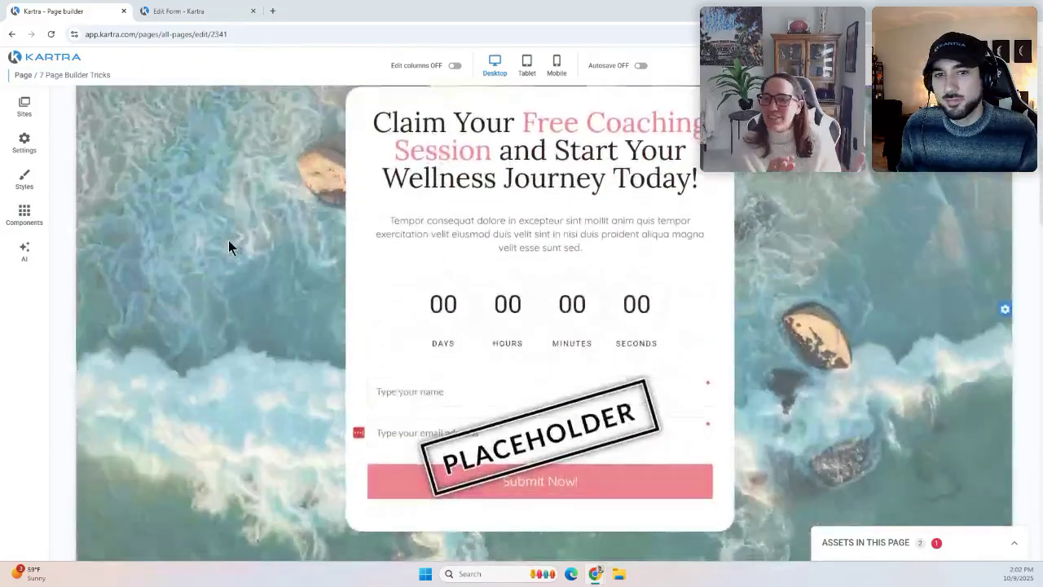
{"action": "scroll", "coordinate": [228, 241], "scroll_direction": "down", "scroll_amount": 4}
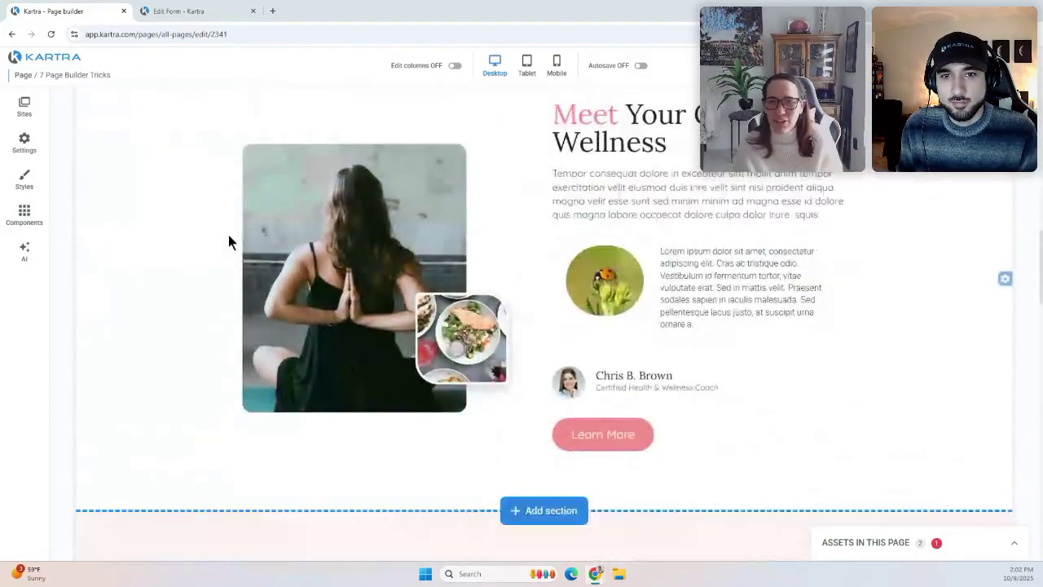
{"action": "scroll", "coordinate": [228, 242], "scroll_direction": "up", "scroll_amount": 1}
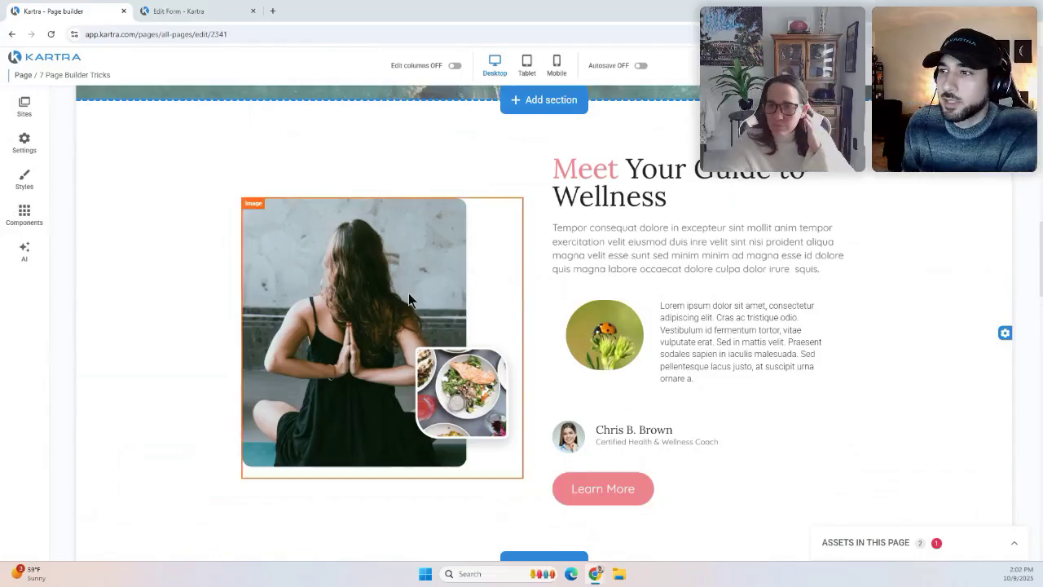
{"action": "left_click", "coordinate": [388, 236]}
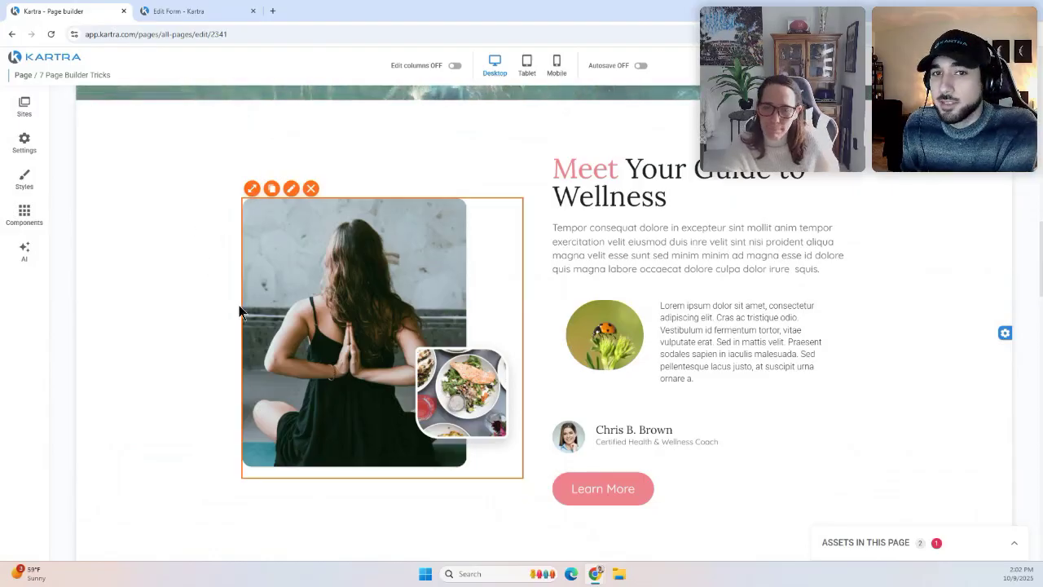
Examine the spacing and layout of the sections from the countdown form down to Proven Experience and Impactful Coaching.
{"action": "scroll", "coordinate": [245, 305], "scroll_direction": "up", "scroll_amount": 2}
{"action": "scroll", "coordinate": [255, 306], "scroll_direction": "up", "scroll_amount": 1}
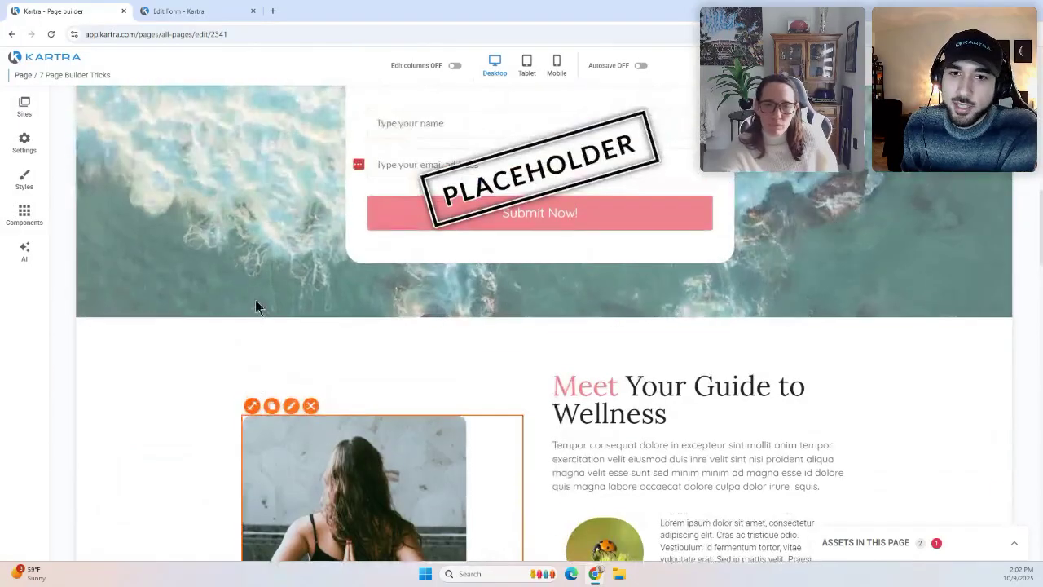
{"action": "scroll", "coordinate": [315, 326], "scroll_direction": "down", "scroll_amount": 4}
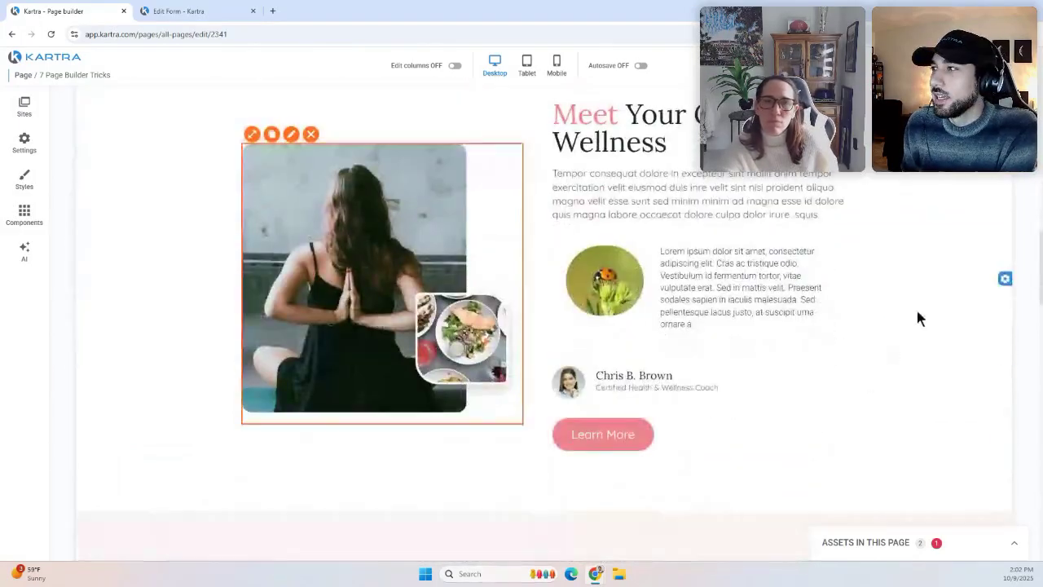
{"action": "scroll", "coordinate": [824, 178], "scroll_direction": "up", "scroll_amount": 1}
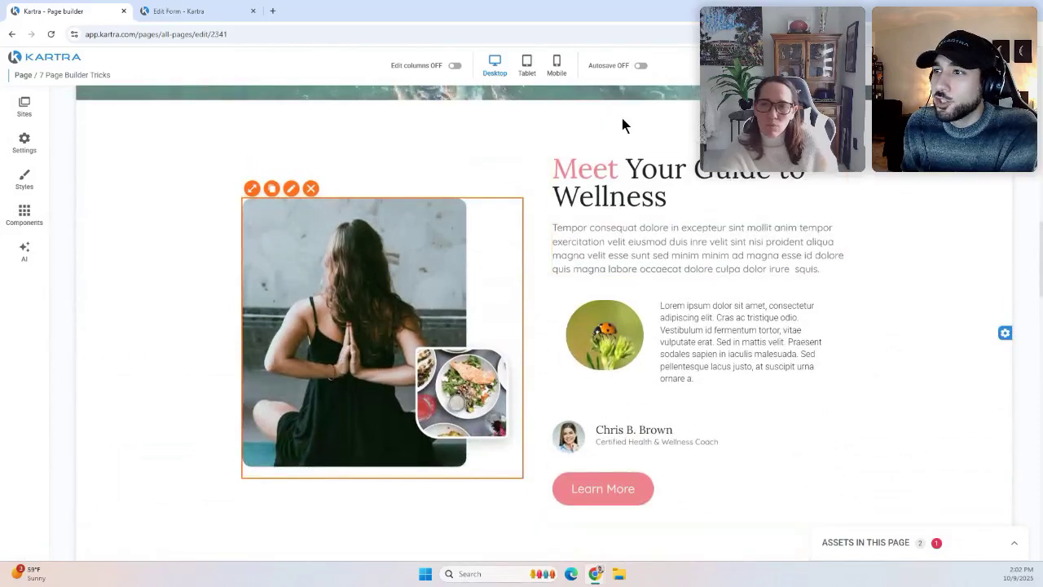
{"action": "scroll", "coordinate": [183, 383], "scroll_direction": "down", "scroll_amount": 2}
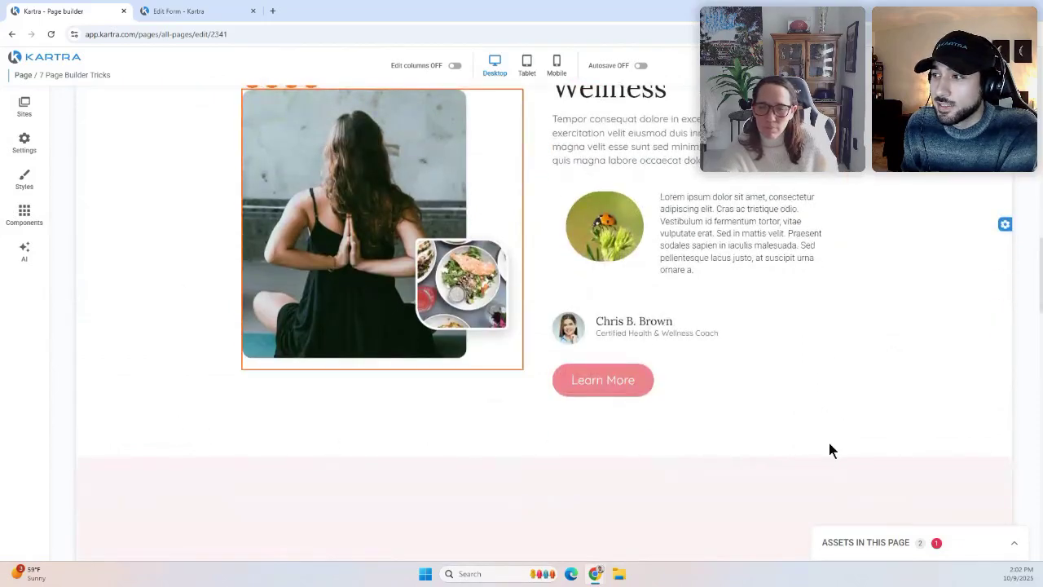
{"action": "scroll", "coordinate": [810, 440], "scroll_direction": "up", "scroll_amount": 2}
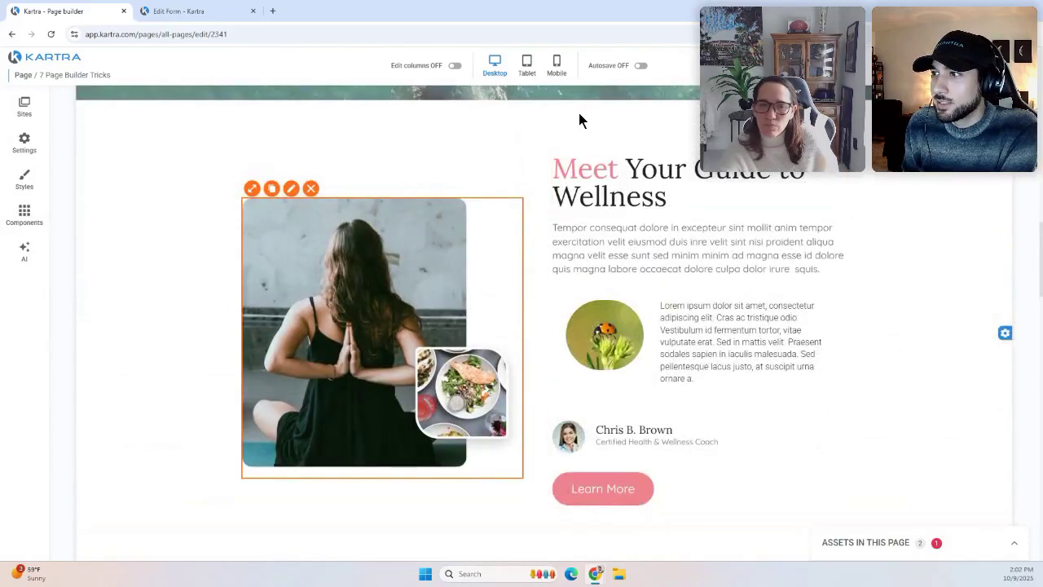
{"action": "scroll", "coordinate": [505, 86], "scroll_direction": "down", "scroll_amount": 10}
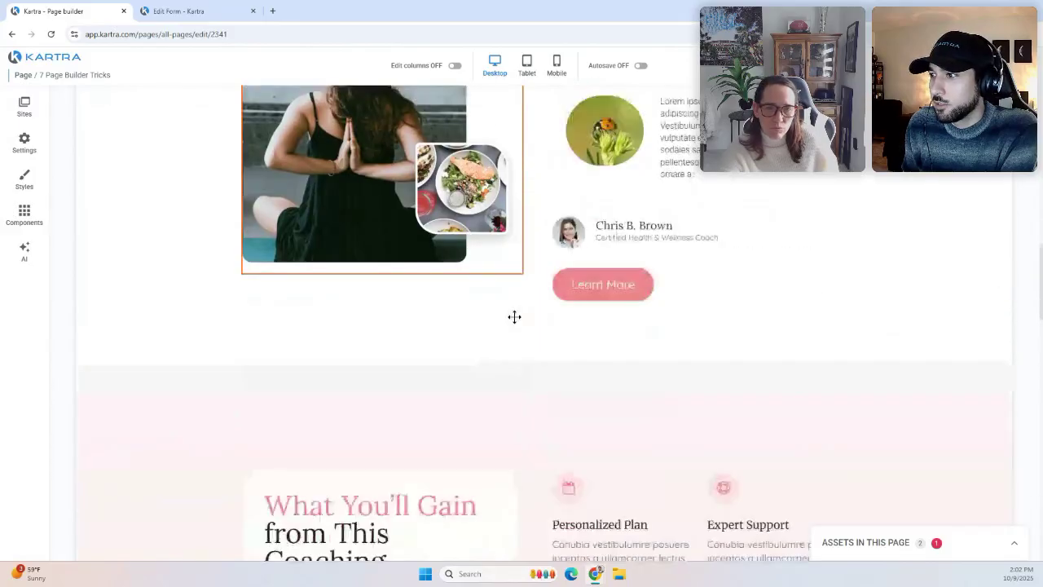
{"action": "scroll", "coordinate": [536, 335], "scroll_direction": "down", "scroll_amount": 5}
{"action": "scroll", "coordinate": [530, 193], "scroll_direction": "up", "scroll_amount": 2}
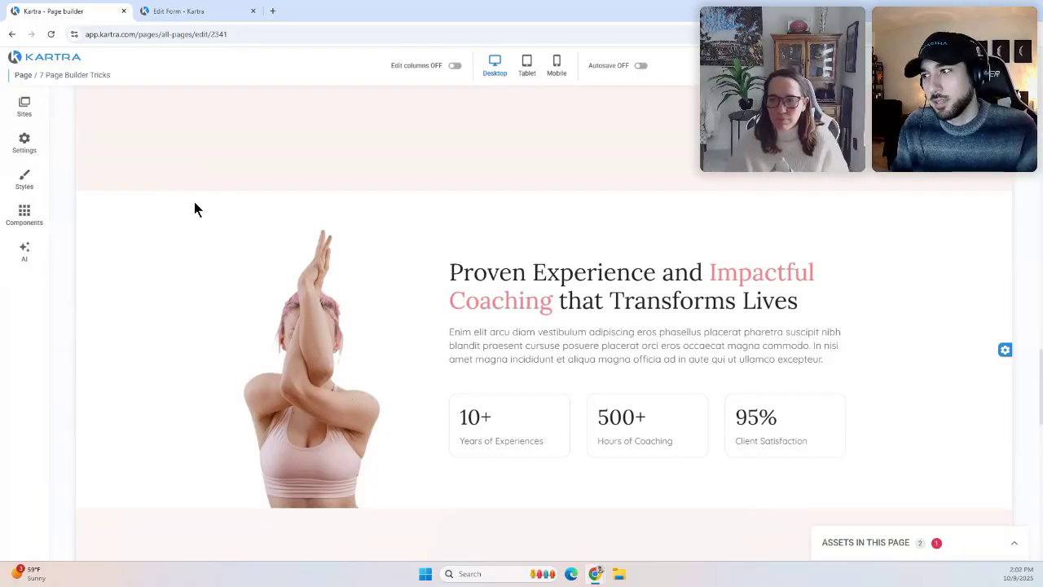
{"action": "scroll", "coordinate": [252, 214], "scroll_direction": "up", "scroll_amount": 5}
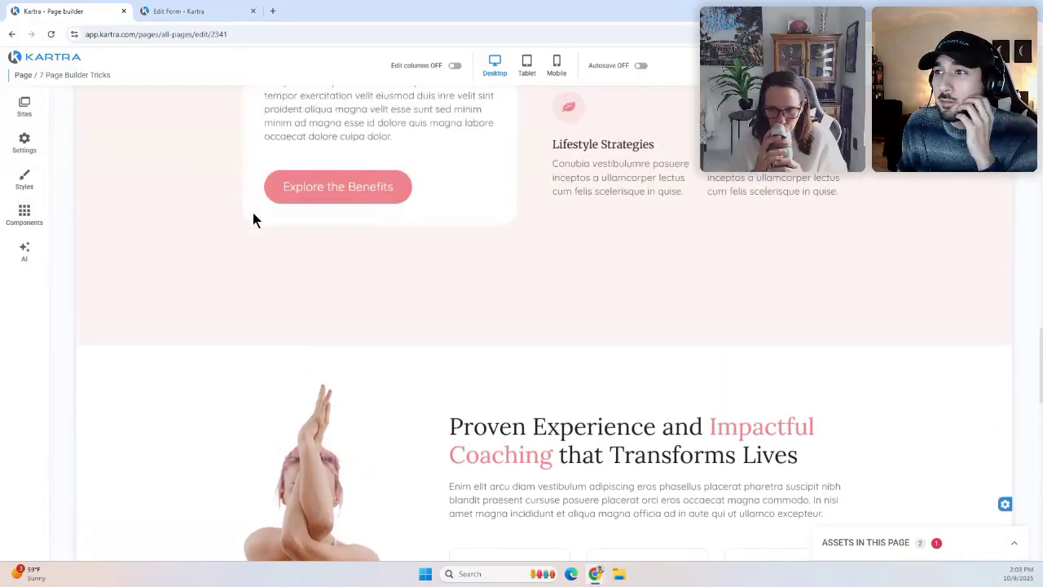
{"action": "scroll", "coordinate": [283, 225], "scroll_direction": "up", "scroll_amount": 4}
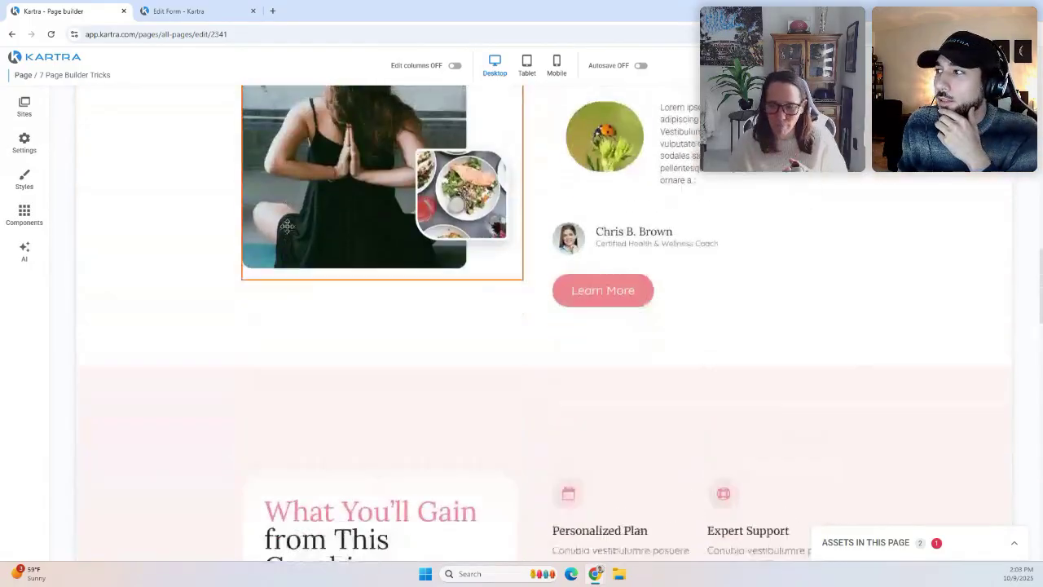
View the padding settings of the What You'll Gain from This Coaching section, highlighting its padding values, and close them without changes.
{"action": "scroll", "coordinate": [285, 231], "scroll_direction": "down", "scroll_amount": 6}
{"action": "mouse_move", "coordinate": [1002, 324]}
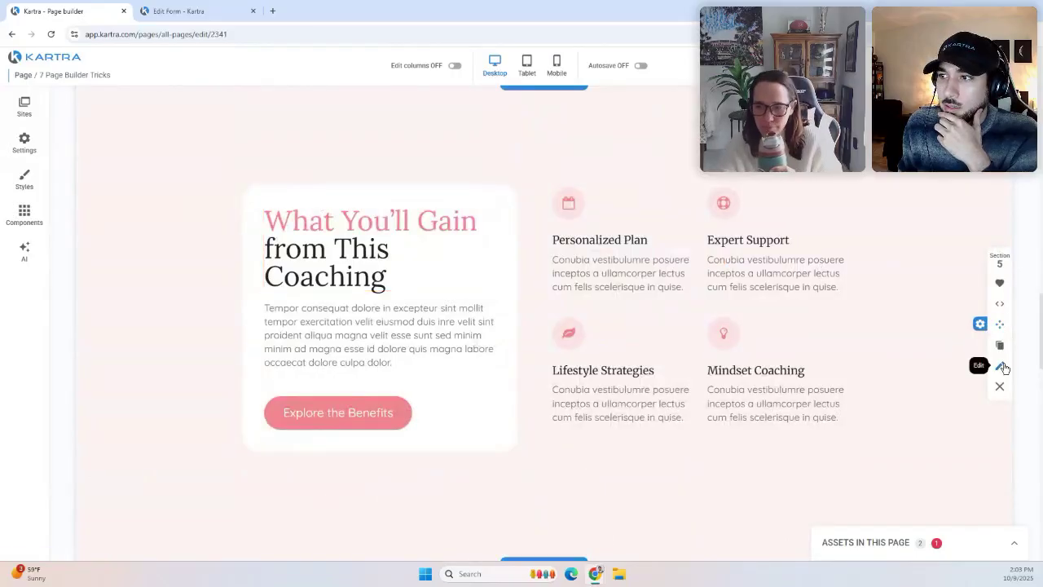
{"action": "left_click", "coordinate": [1004, 367]}
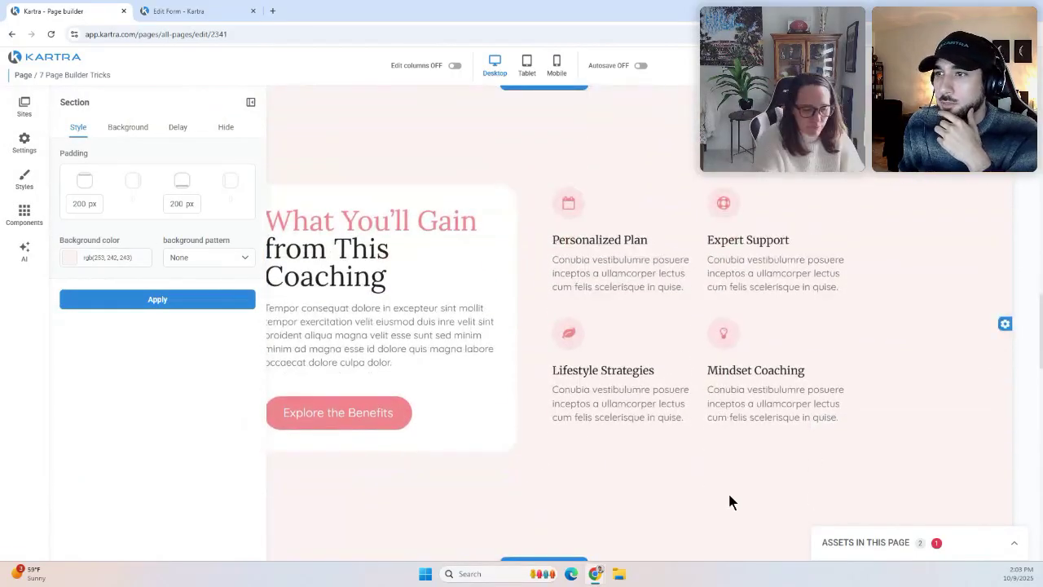
{"action": "left_click_drag", "start_coordinate": [84, 195], "coordinate": [72, 201]}
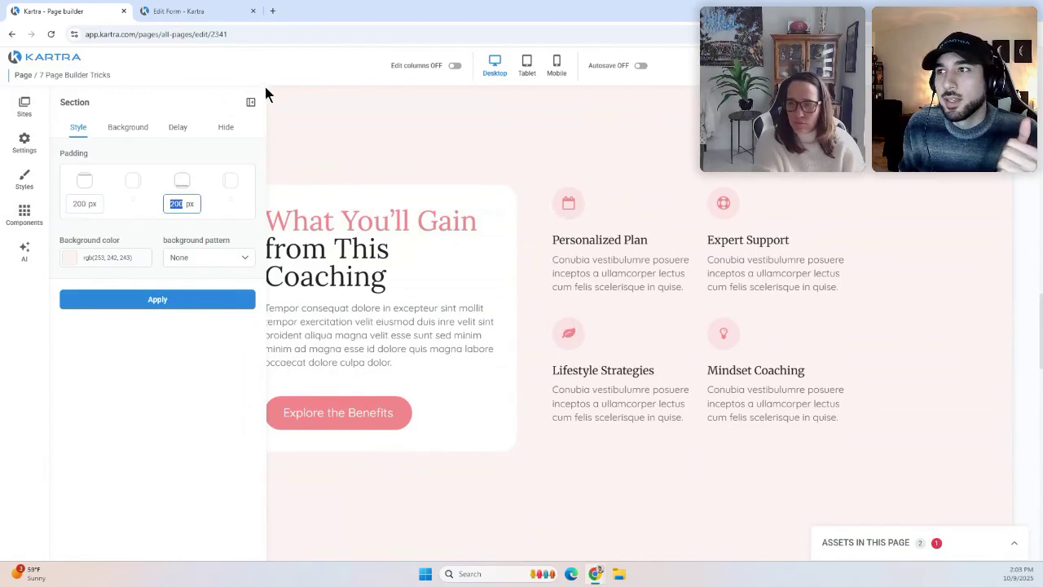
{"action": "left_click", "coordinate": [251, 102]}
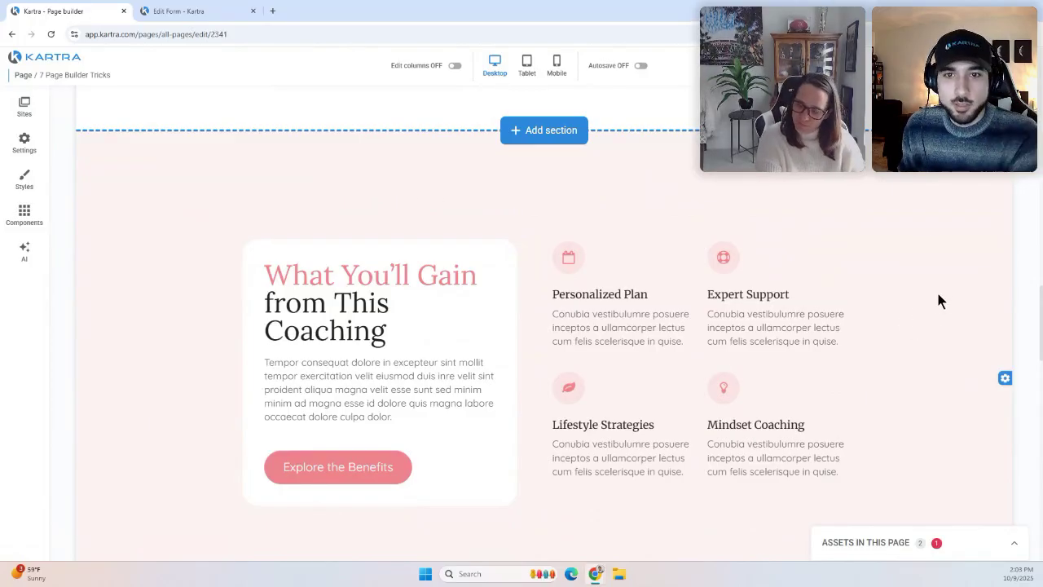
Examine the spacing and background transition between the countdown form section and the Meet Your Guide to Wellness section.
{"action": "scroll", "coordinate": [898, 297], "scroll_direction": "down", "scroll_amount": 1}
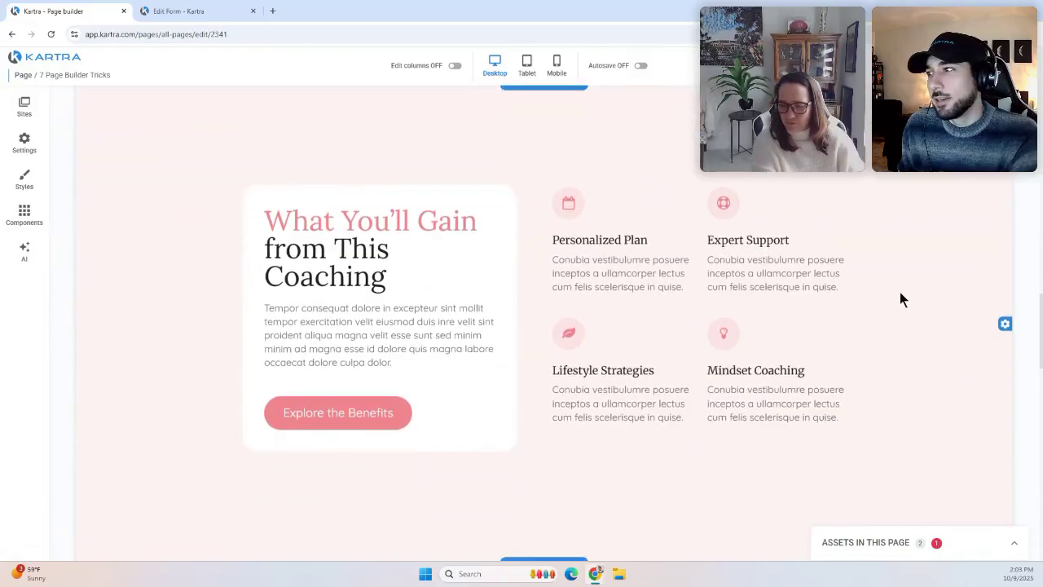
{"action": "scroll", "coordinate": [888, 291], "scroll_direction": "up", "scroll_amount": 10}
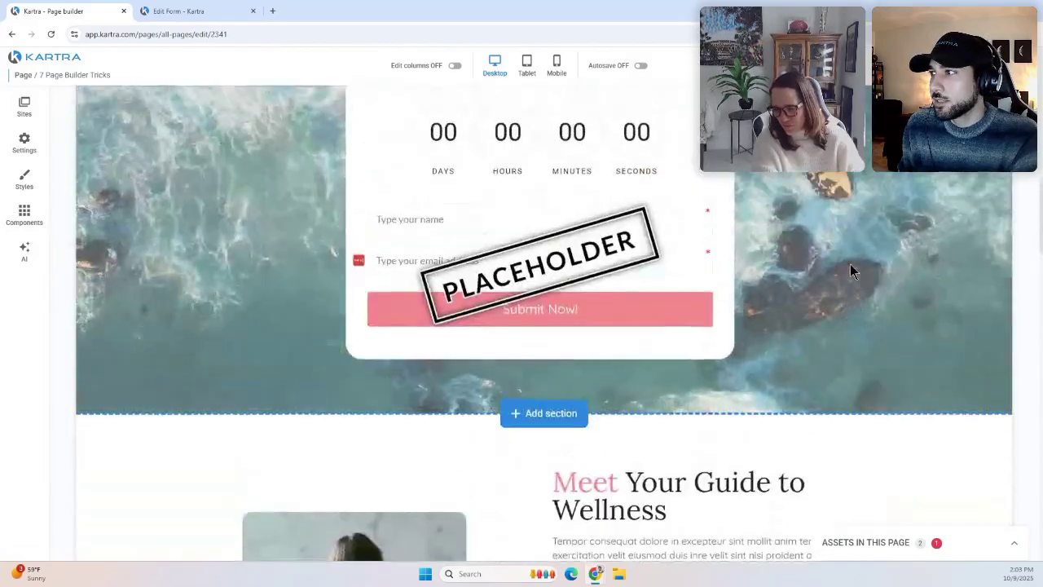
{"action": "scroll", "coordinate": [850, 264], "scroll_direction": "up", "scroll_amount": 4}
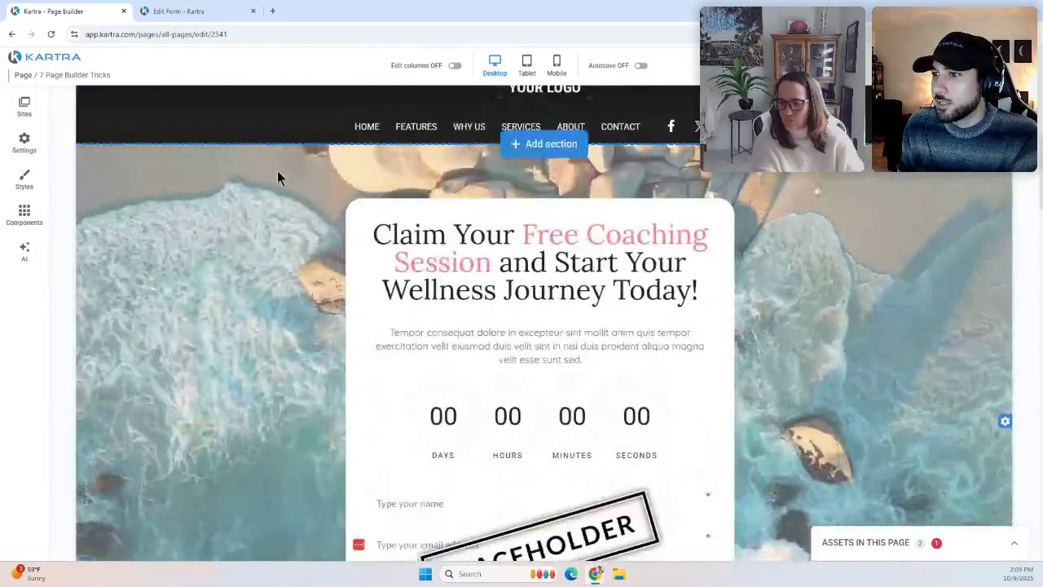
{"action": "scroll", "coordinate": [277, 178], "scroll_direction": "down", "scroll_amount": 2}
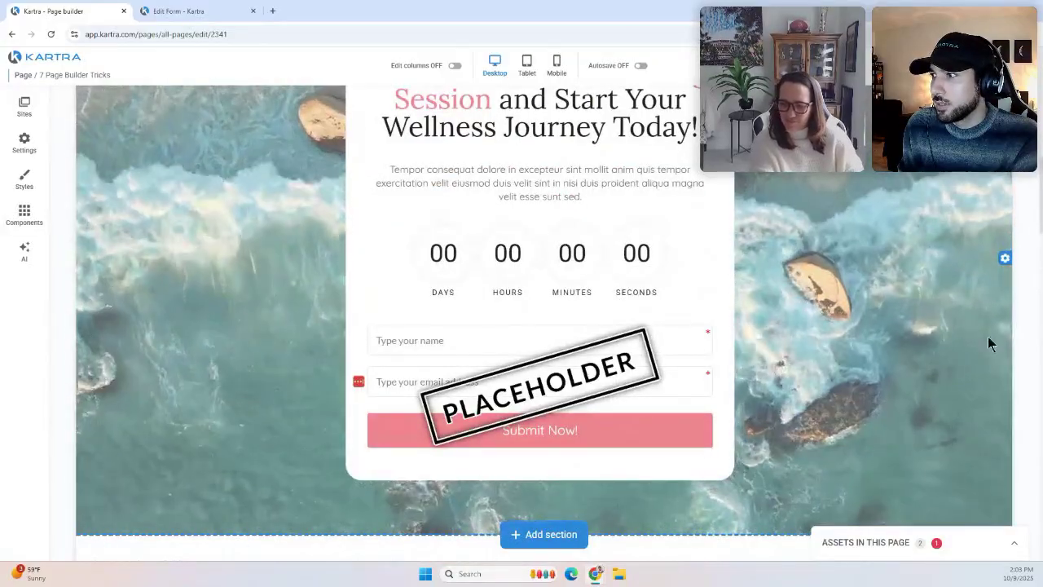
{"action": "scroll", "coordinate": [201, 466], "scroll_direction": "up", "scroll_amount": 1}
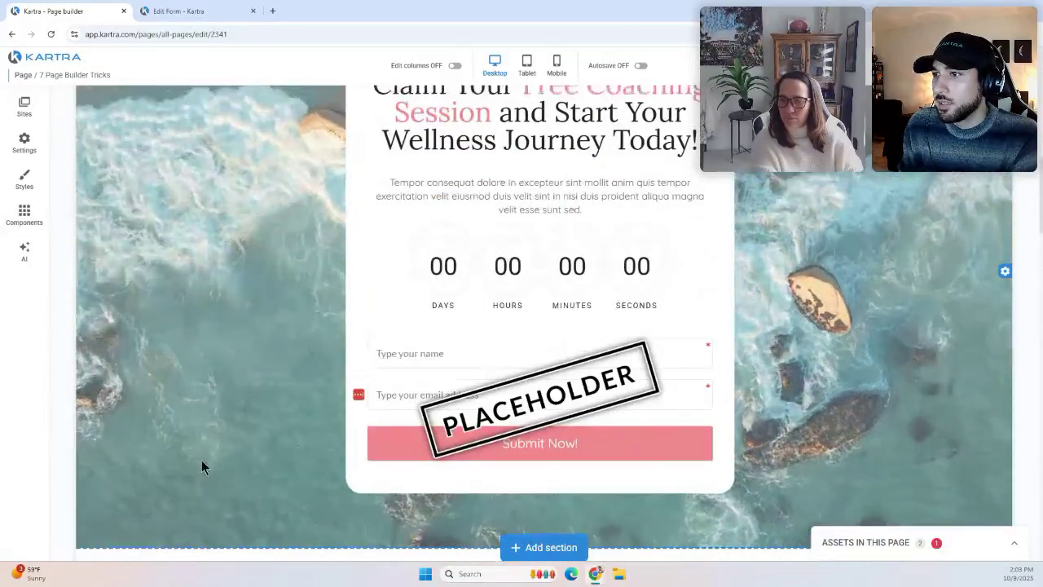
{"action": "scroll", "coordinate": [211, 456], "scroll_direction": "up", "scroll_amount": 1}
{"action": "scroll", "coordinate": [229, 436], "scroll_direction": "down", "scroll_amount": 1}
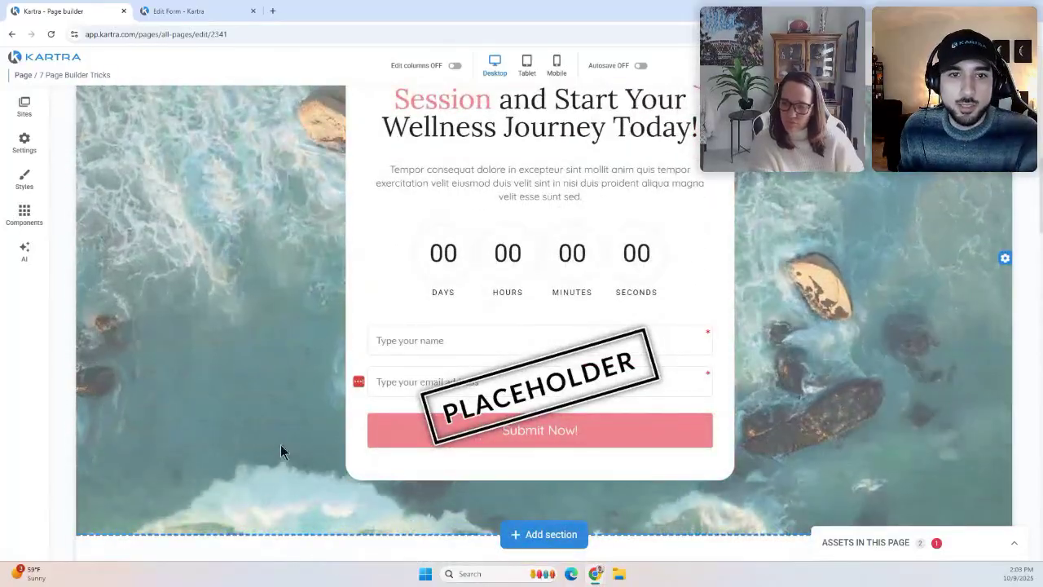
{"action": "scroll", "coordinate": [280, 447], "scroll_direction": "up", "scroll_amount": 1}
{"action": "scroll", "coordinate": [281, 440], "scroll_direction": "down", "scroll_amount": 1}
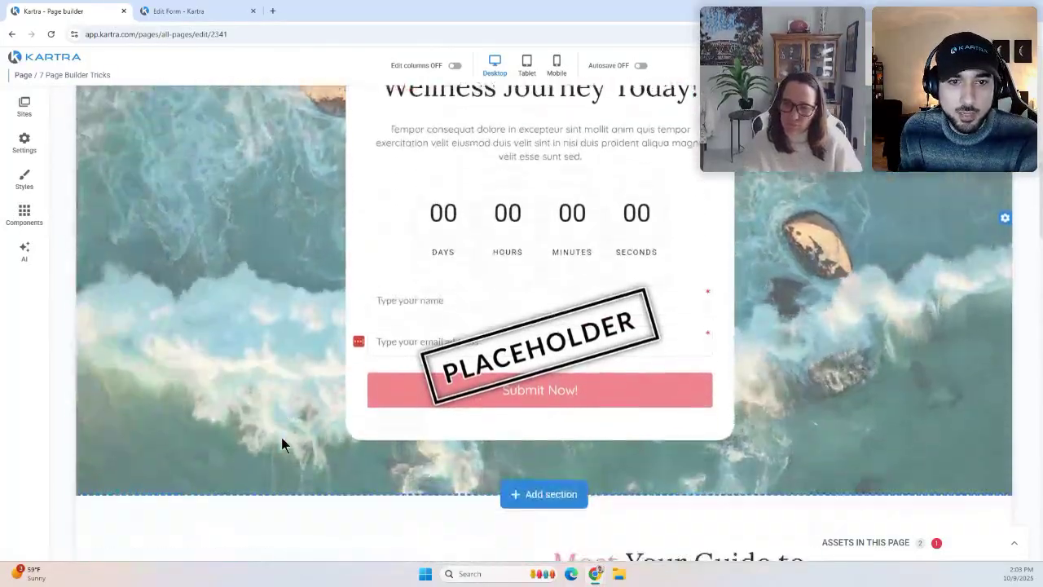
{"action": "scroll", "coordinate": [281, 437], "scroll_direction": "down", "scroll_amount": 2}
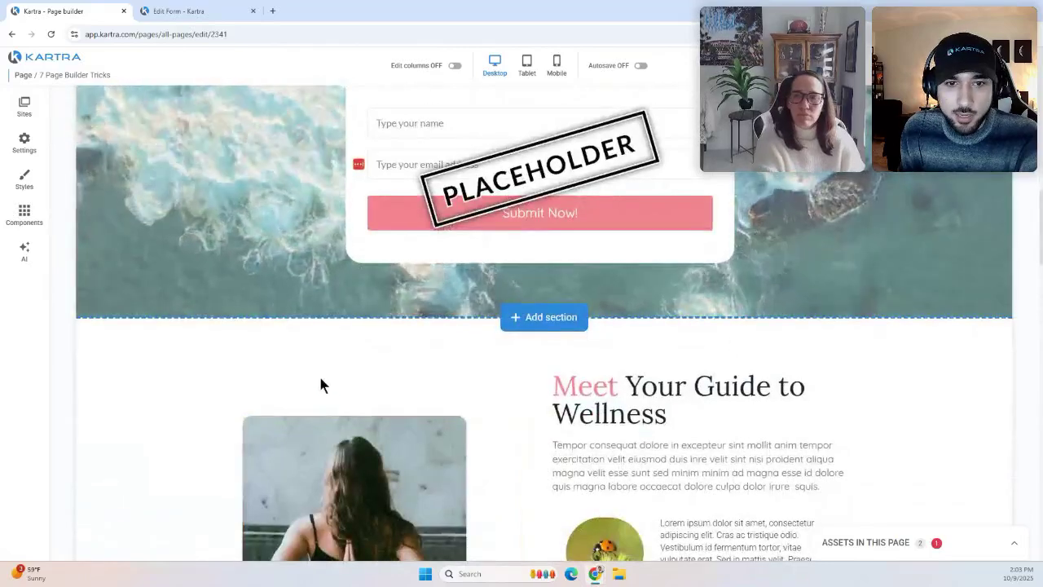
{"action": "scroll", "coordinate": [313, 387], "scroll_direction": "down", "scroll_amount": 2}
{"action": "scroll", "coordinate": [211, 401], "scroll_direction": "down", "scroll_amount": 1}
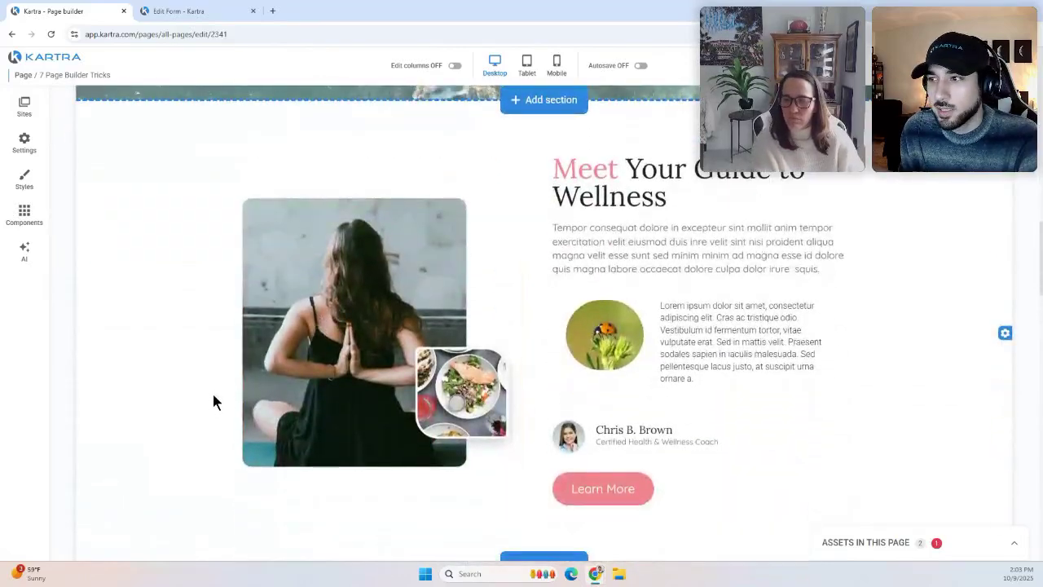